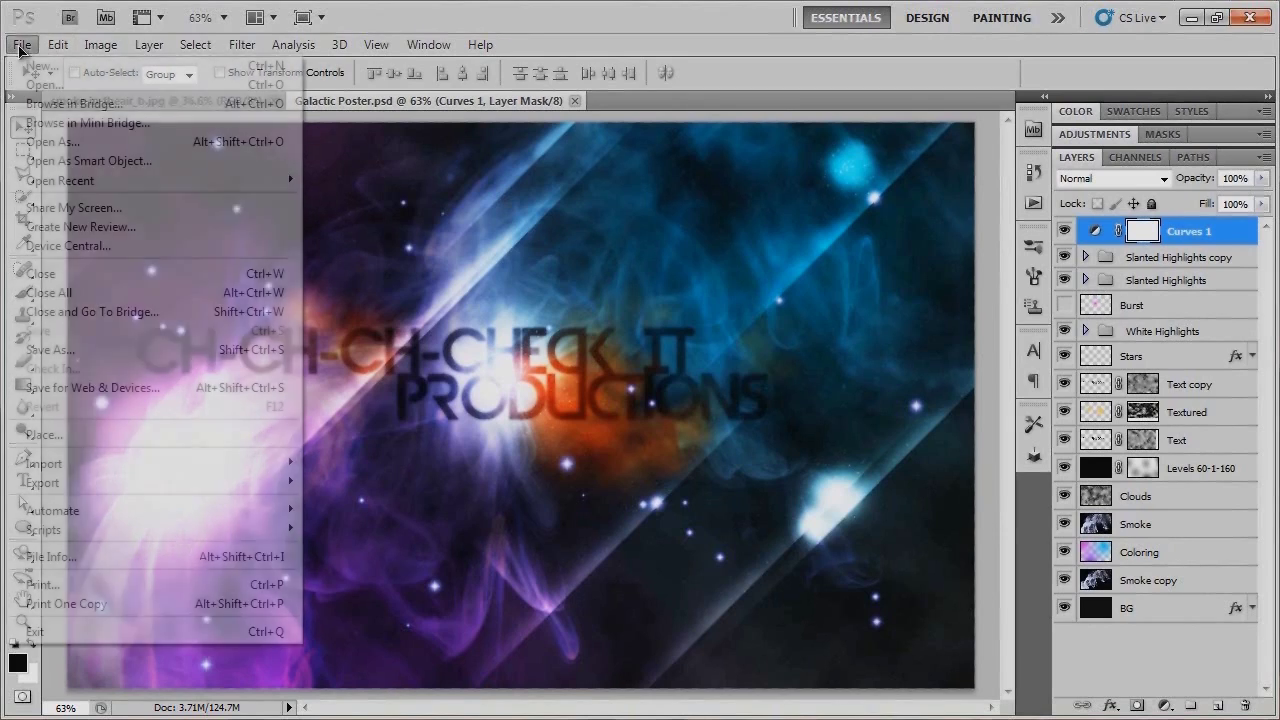
- Create a new 1440 x 900 px, 72 ppi RGB document with transparent background and rename its layer BG
click(40, 62)
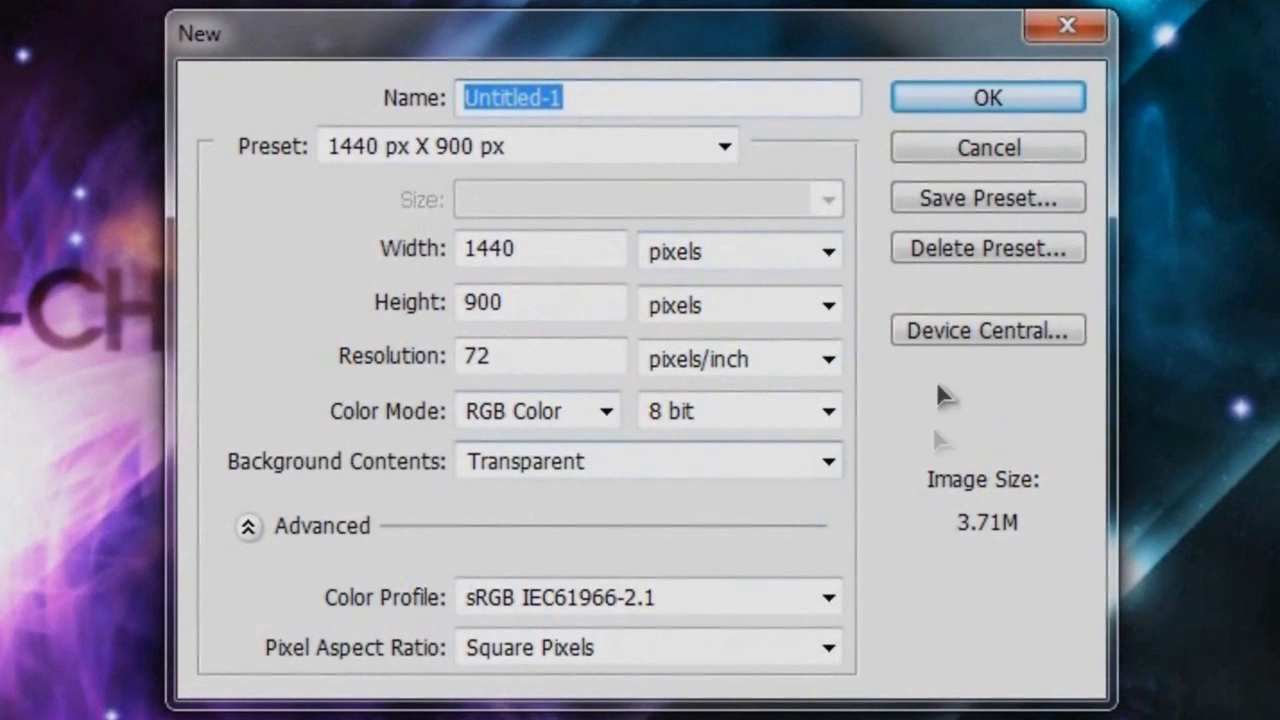
click(987, 96)
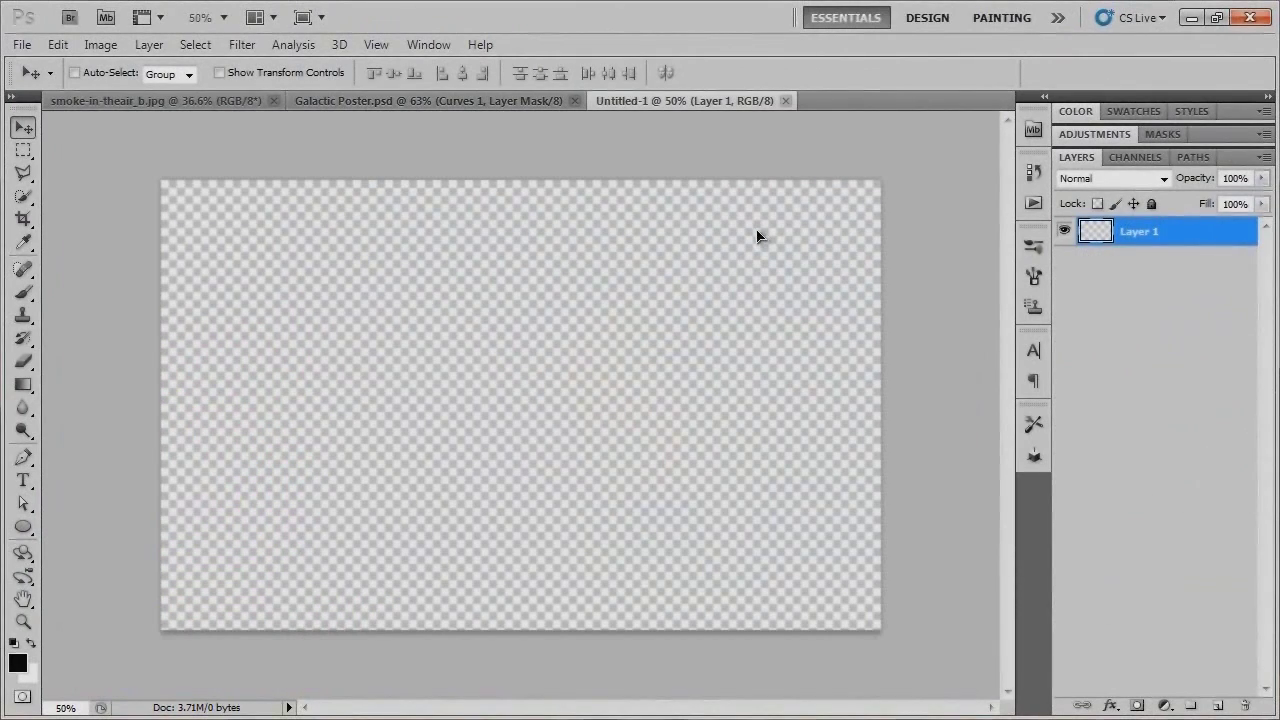
key(ctrl+0)
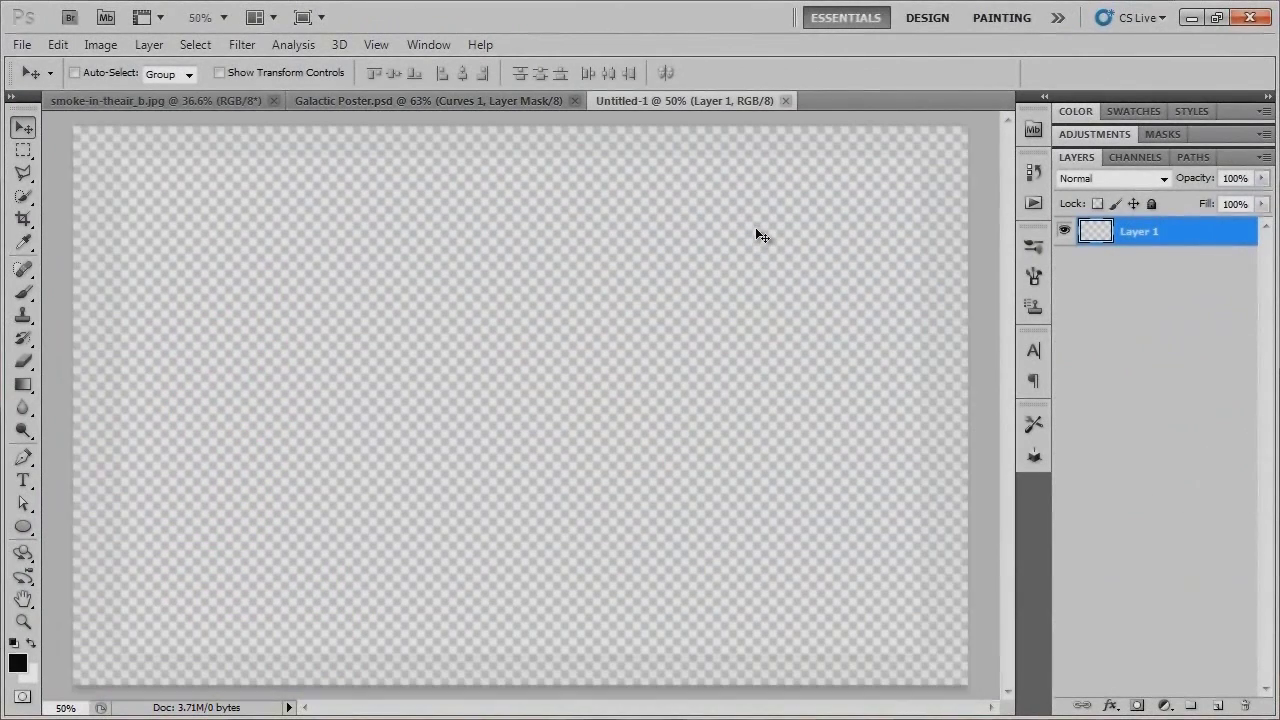
double_click(1136, 236)
text(BG)
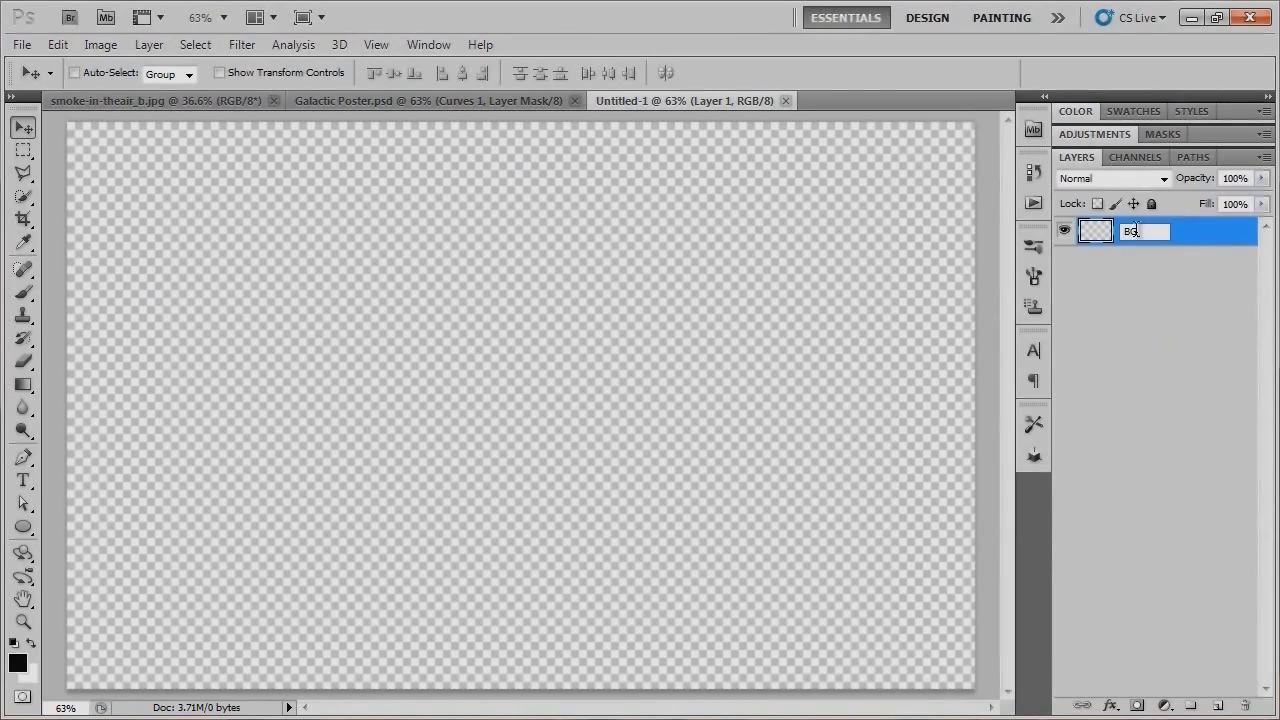
key(Return)
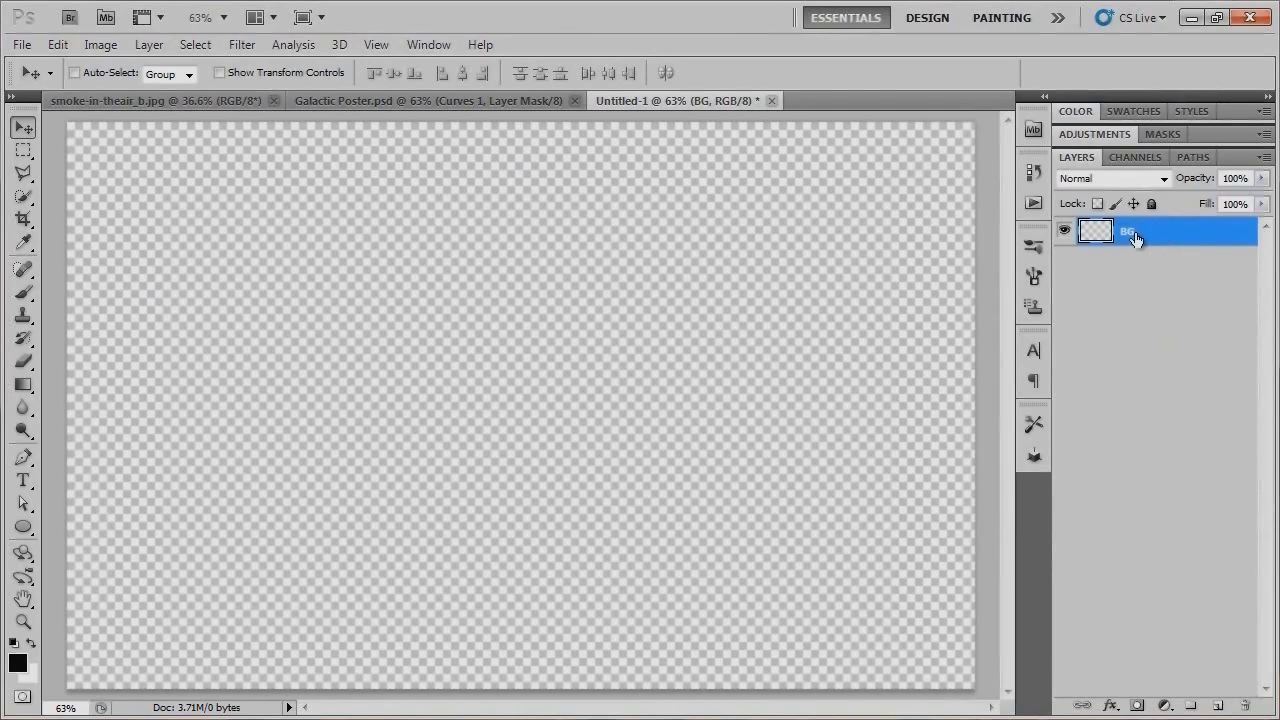
- Fill the BG layer with near-black, using RGB 13, 13, 13 as the foreground color
click(17, 665)
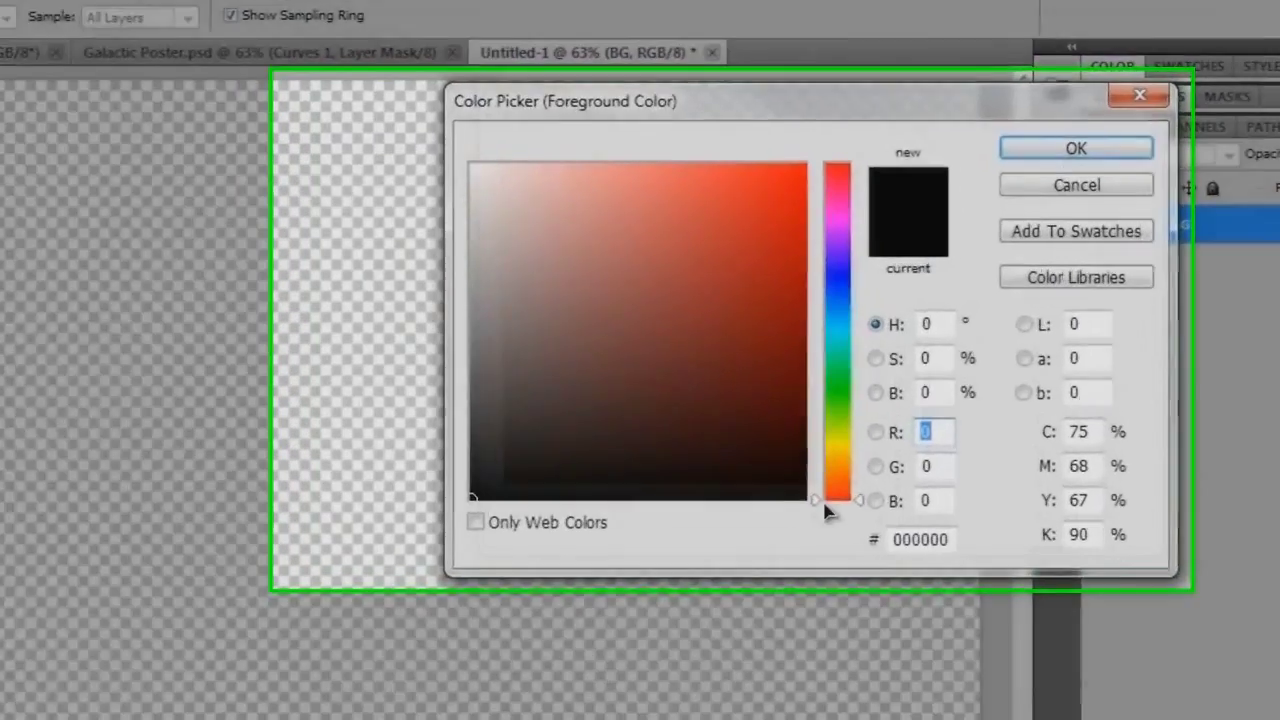
text(13)
key(Tab)
text(13)
key(Tab)
text(13)
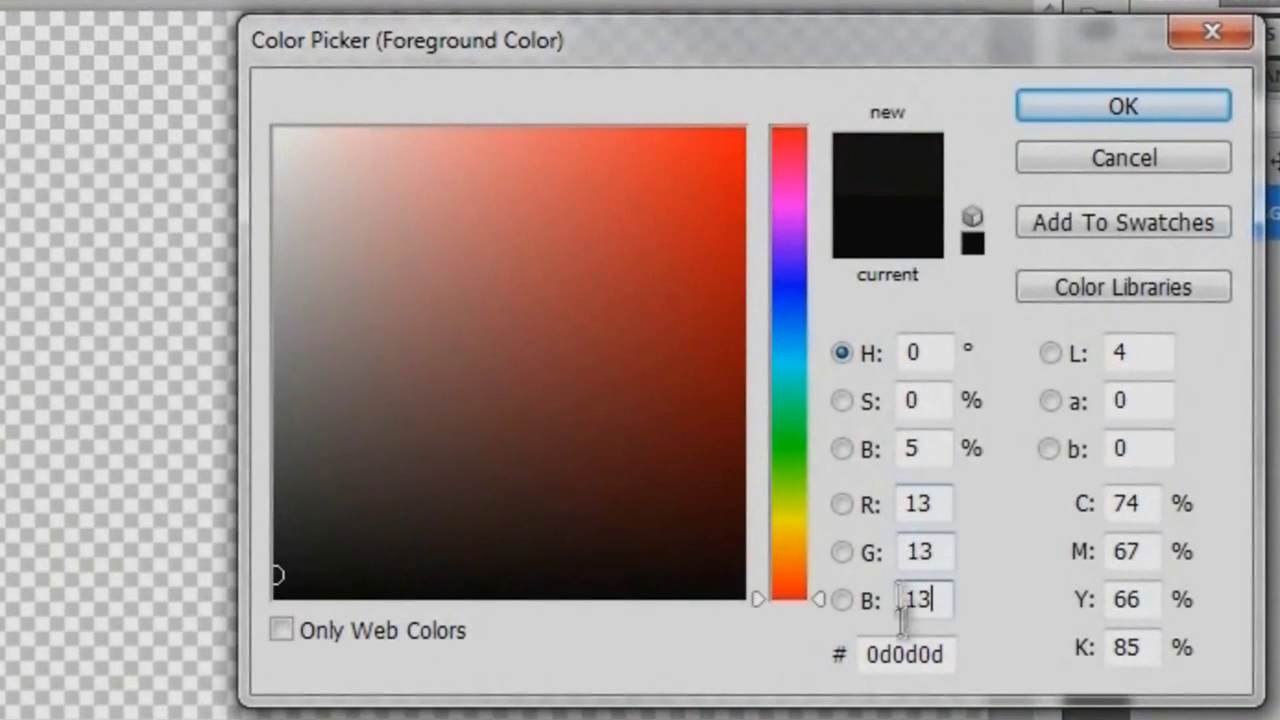
click(1068, 106)
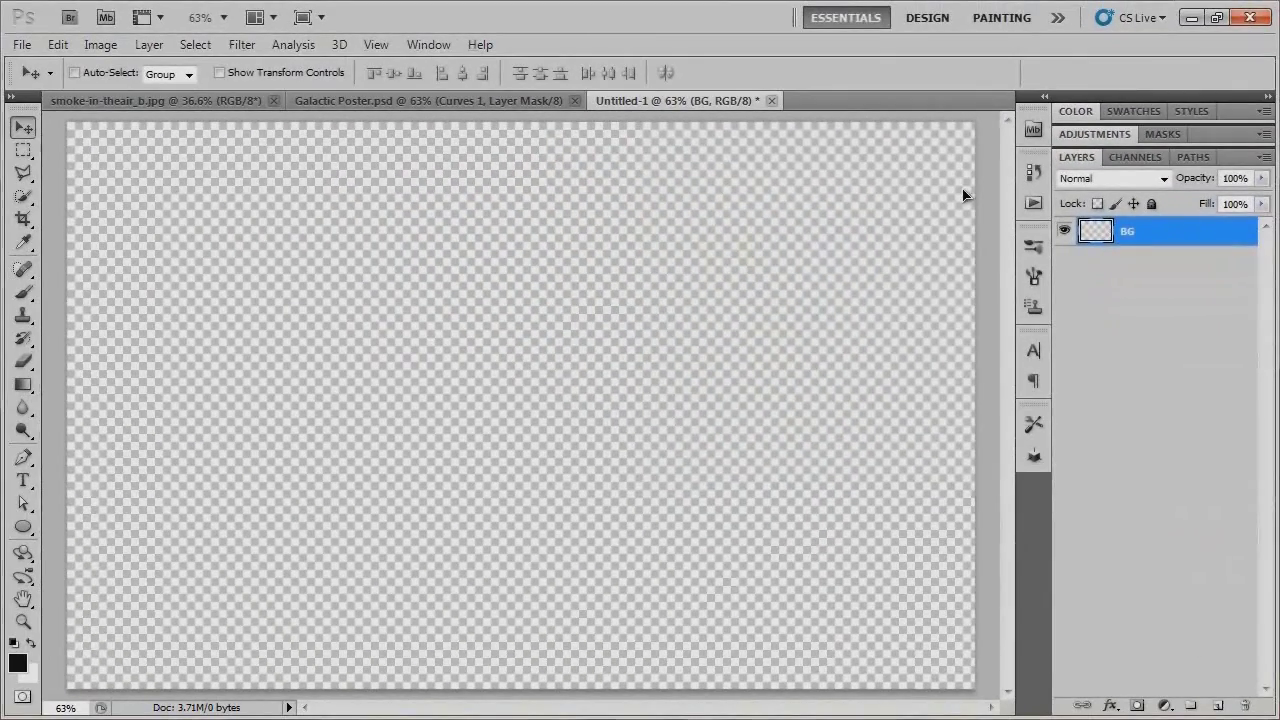
key(alt+BackSpace)
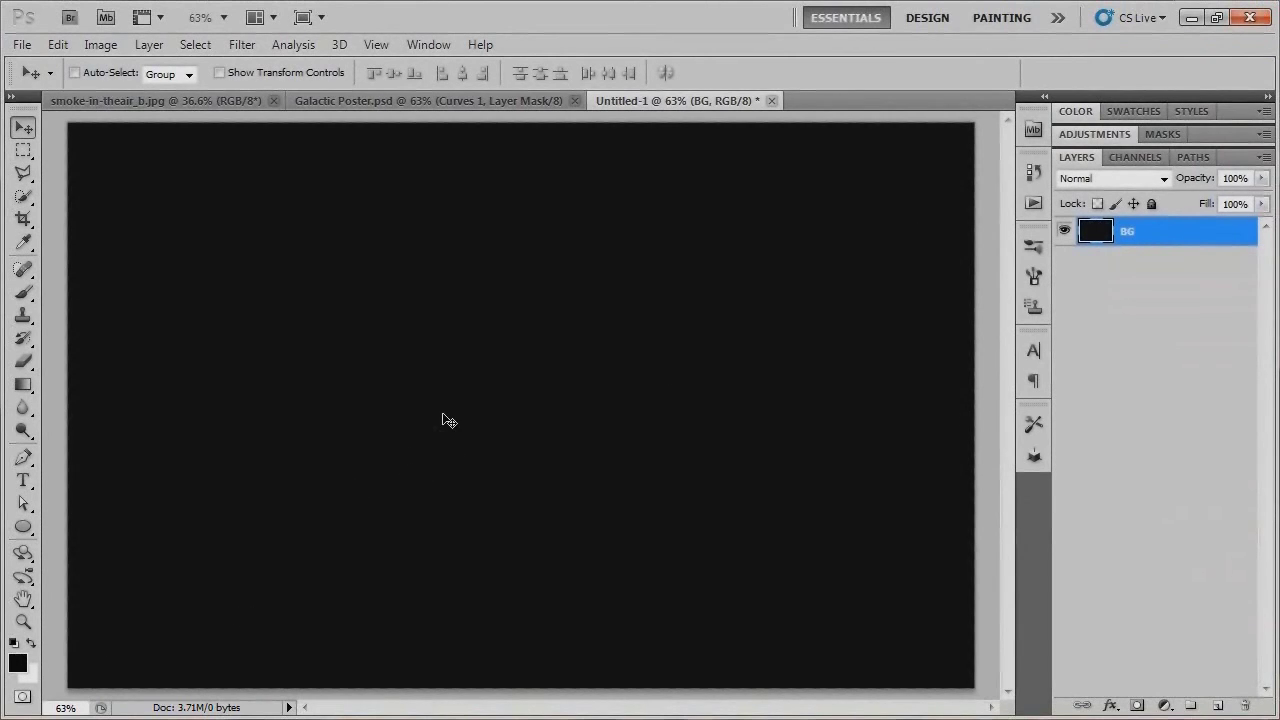
- Copy the smoke-in-theair_b.jpg image into the new document and position it so the smoke rises diagonally across the canvas
click(165, 102)
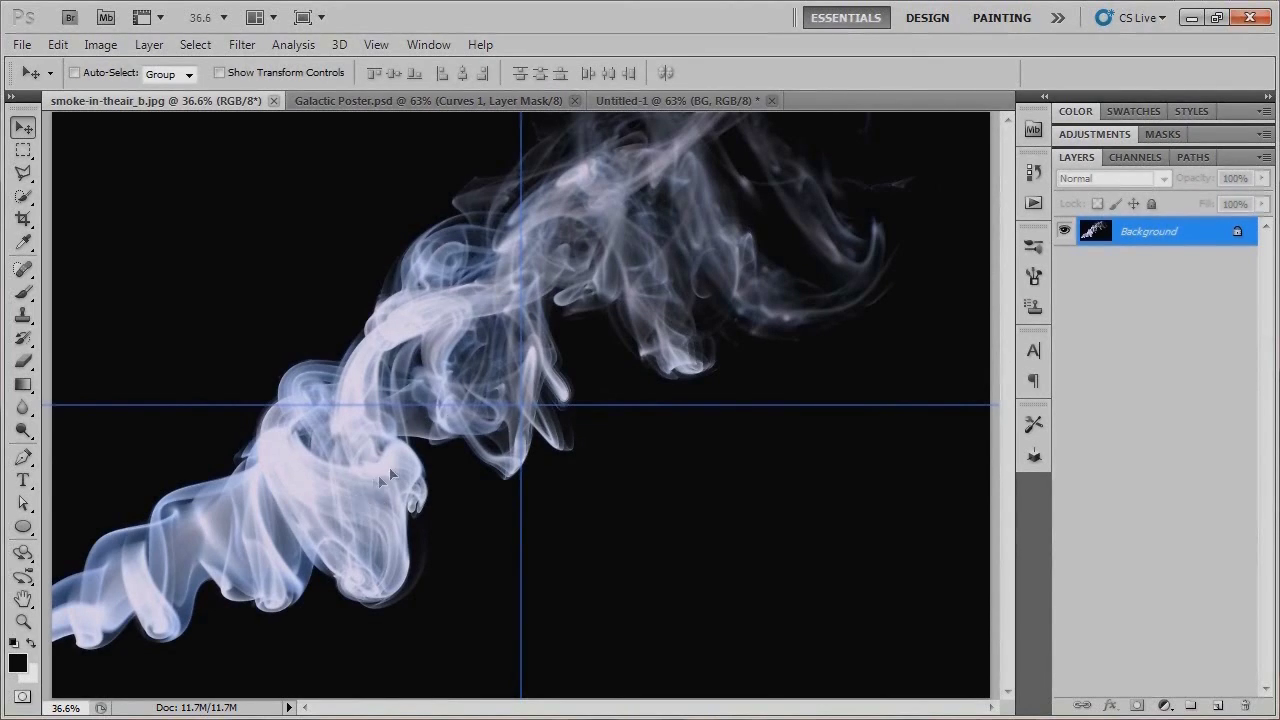
drag(372, 492, 585, 435)
drag(451, 447, 450, 445)
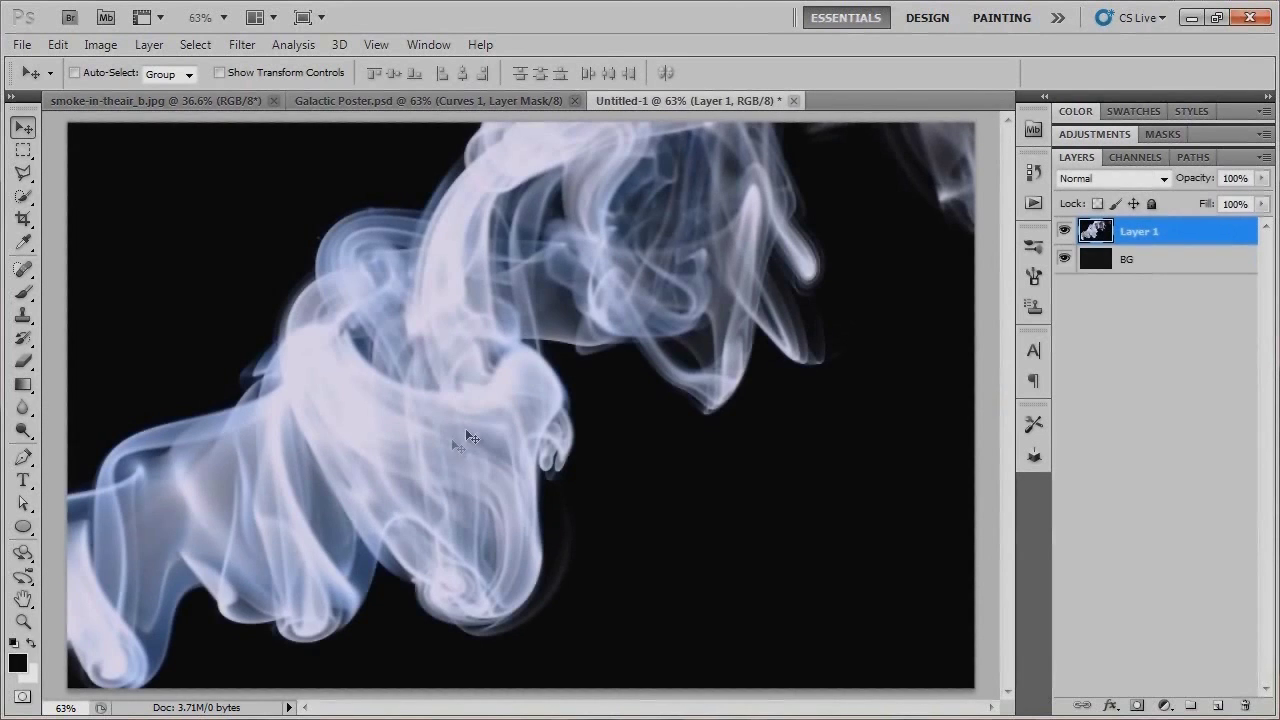
key(ctrl+minus)
key(ctrl+minus)
drag(600, 360, 485, 446)
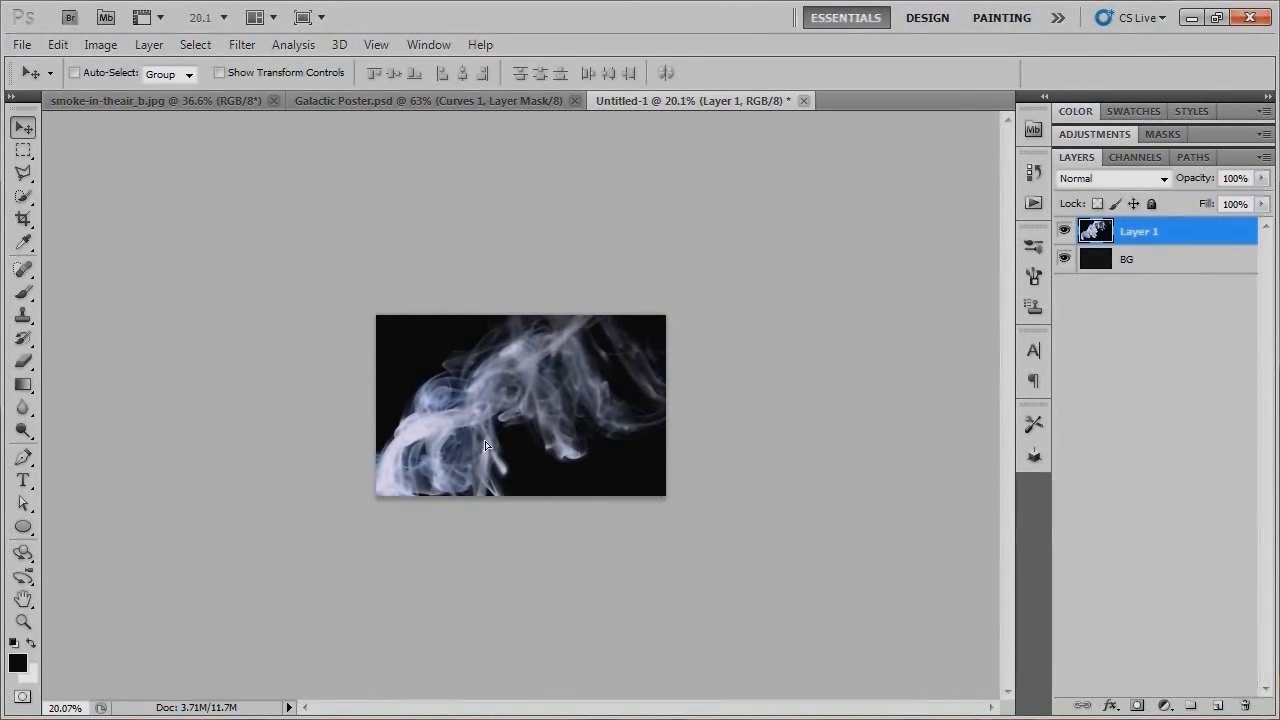
key(ctrl+0)
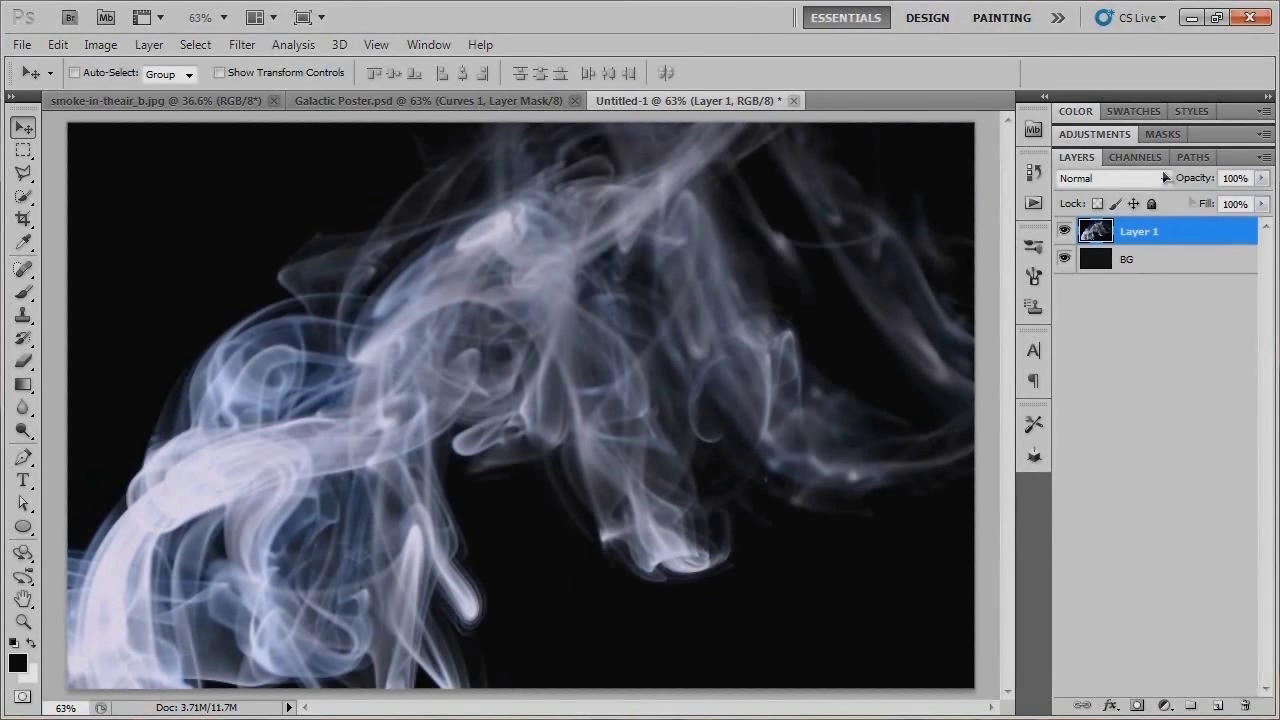
- Rename the imported smoke image's layer Smoke
double_click(1138, 231)
text(Smok)
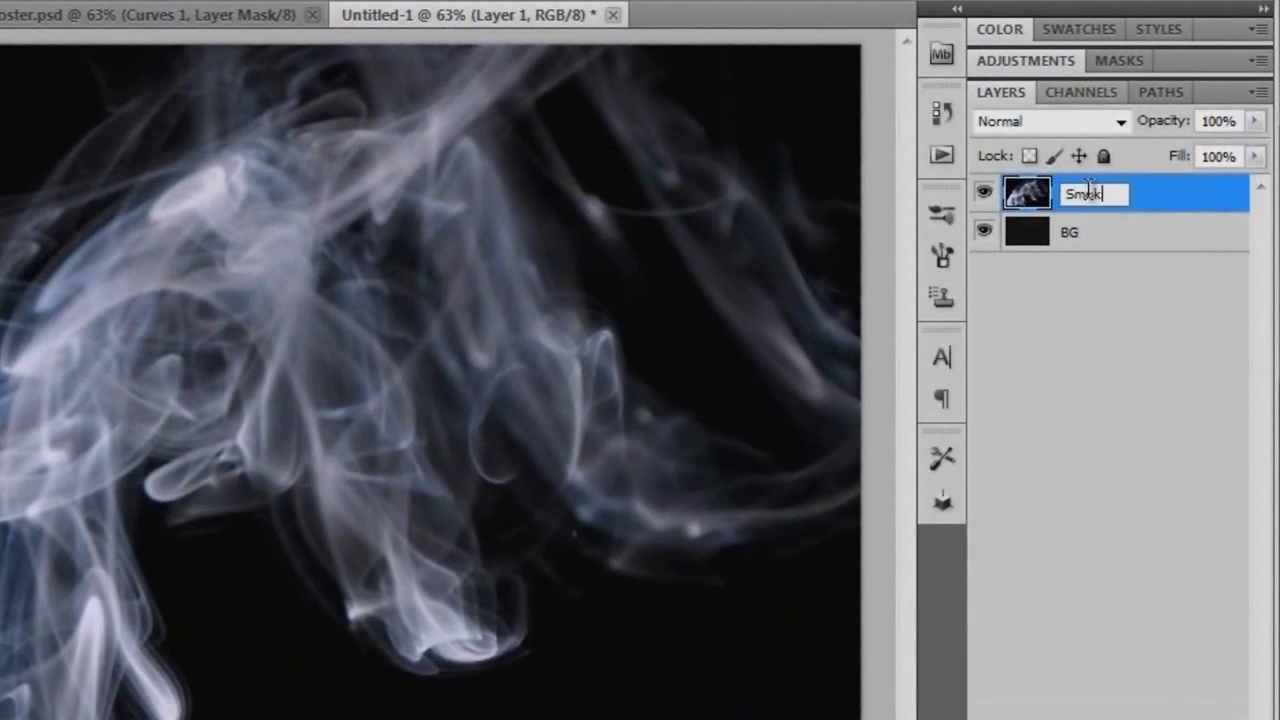
text(e)
key(Return)
- Set the Smoke layer's blend mode to Screen and its opacity to 15%
click(1048, 124)
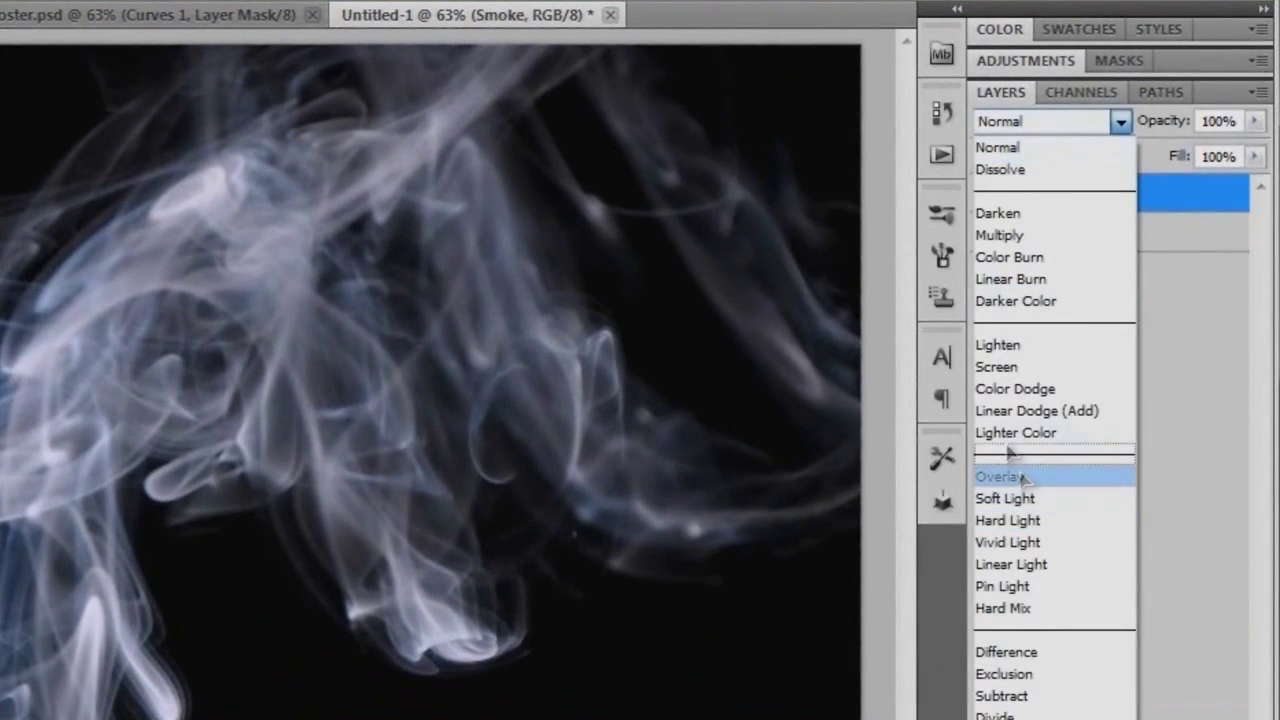
click(1020, 368)
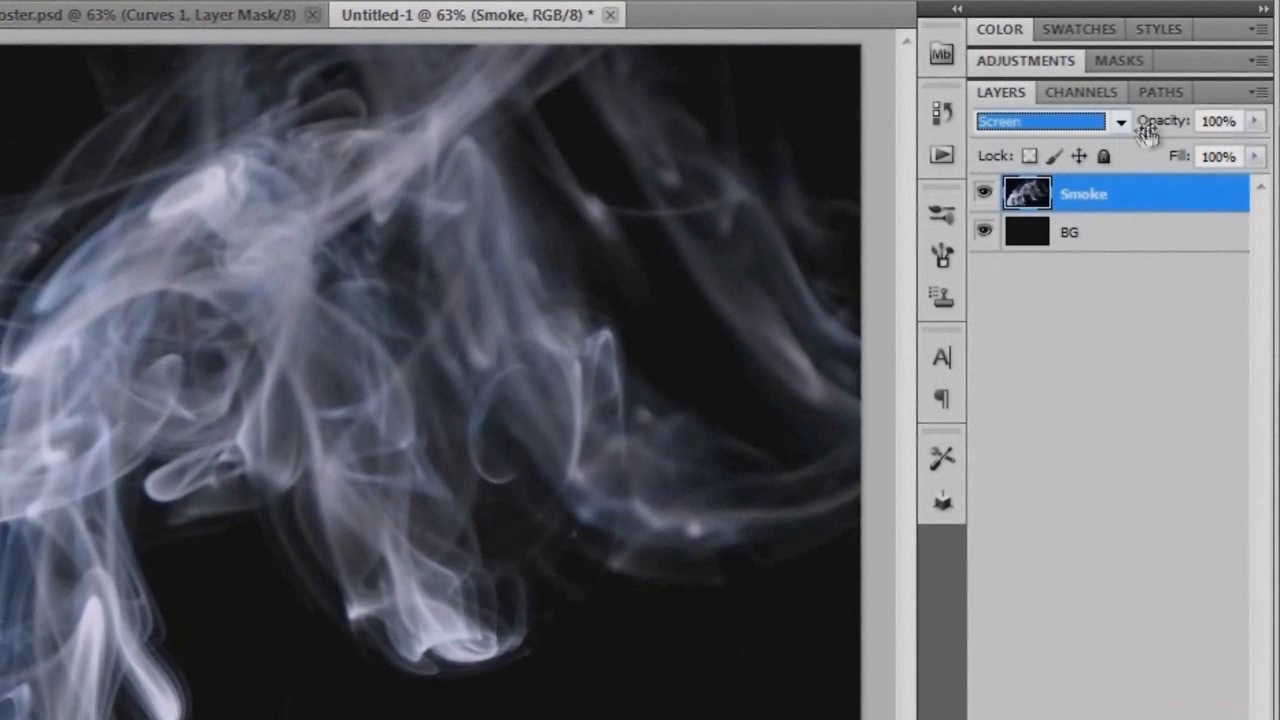
click(1221, 121)
text(15)
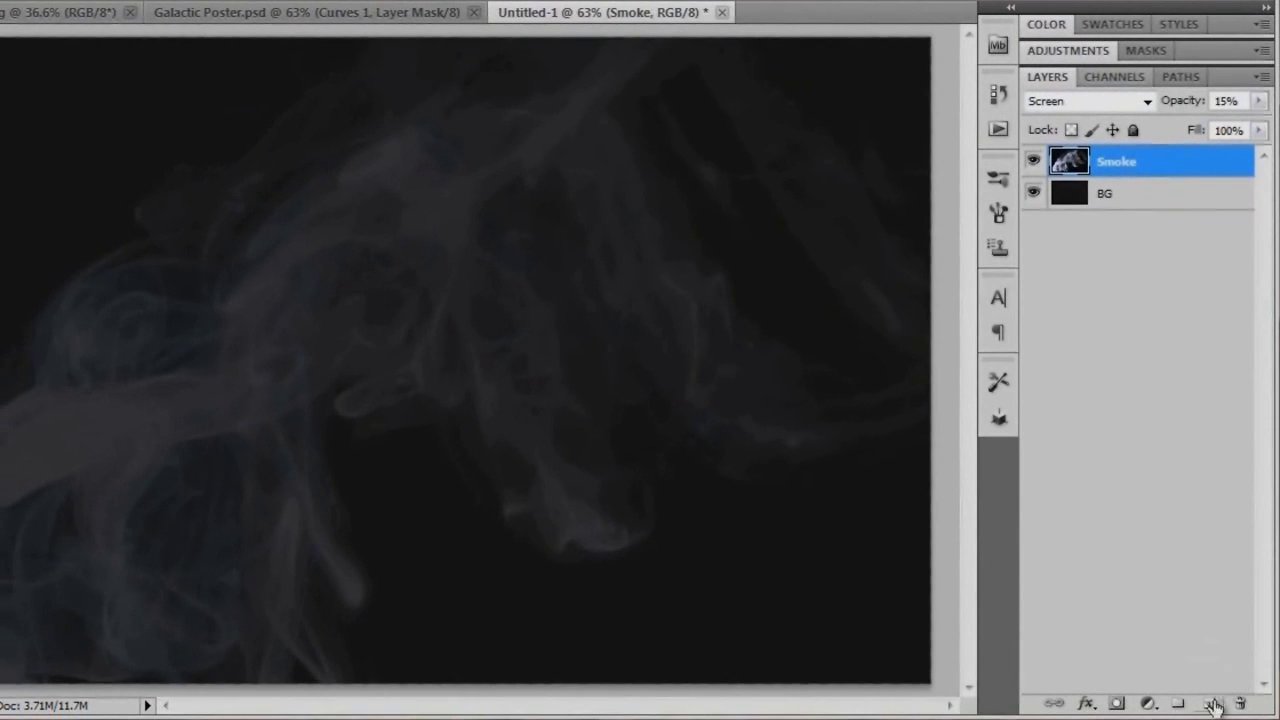
- Add a new layer above Smoke and name it Coloring
click(1213, 706)
double_click(1116, 161)
text(d)
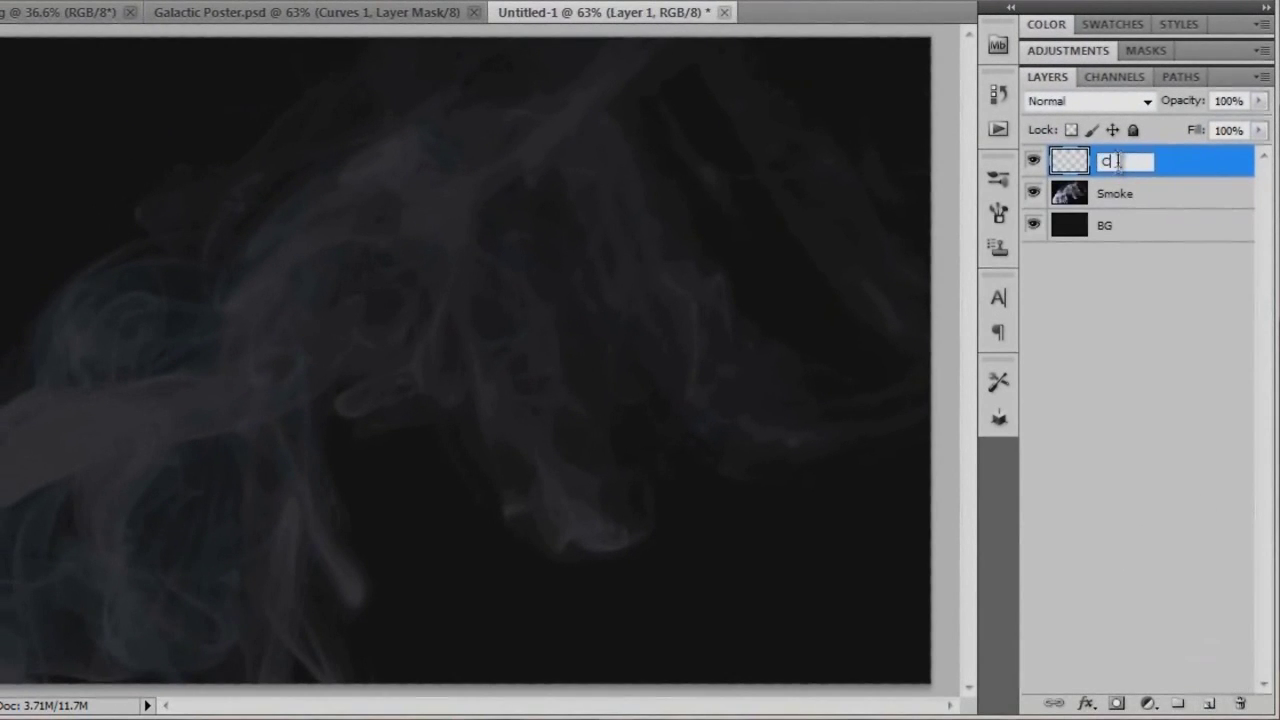
text(oloring)
key(Return)
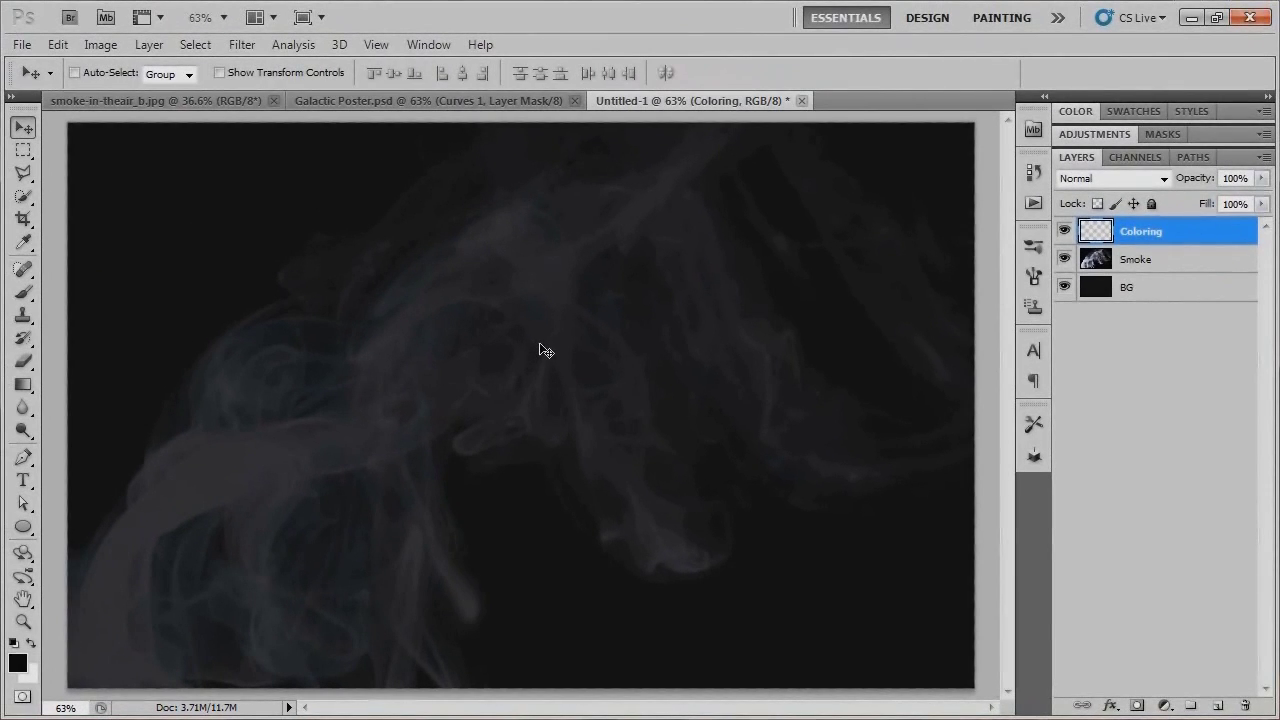
- Activate the Brush tool and enlarge the soft brush to 1500 px
key(b)
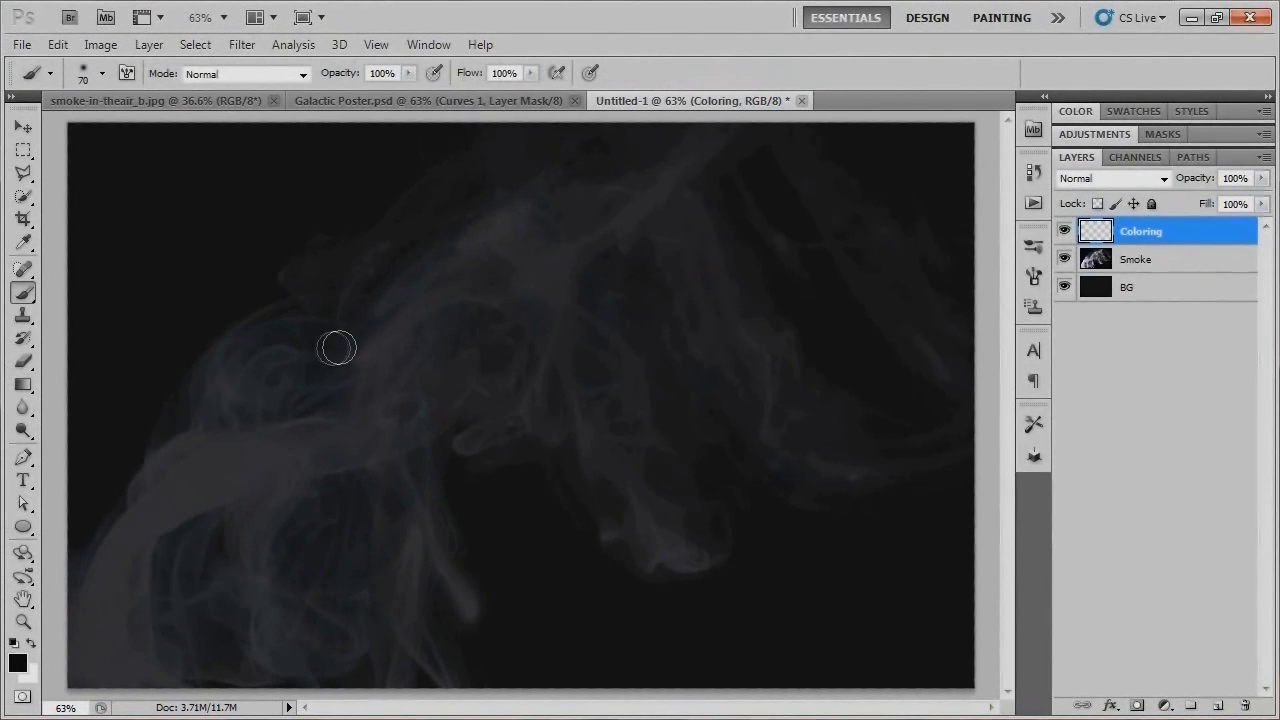
key(bracketright)
key(bracketright)
key(bracketright)
key(bracketright)
key(bracketright)
key(bracketright)
key(bracketright)
key(bracketright)
key(bracketright)
key(bracketright)
key(bracketright)
key(bracketright)
key(bracketright)
key(bracketright)
key(bracketright)
key(bracketright)
key(bracketright)
key(bracketright)
key(bracketright)
key(bracketright)
key(bracketright)
key(bracketright)
key(bracketright)
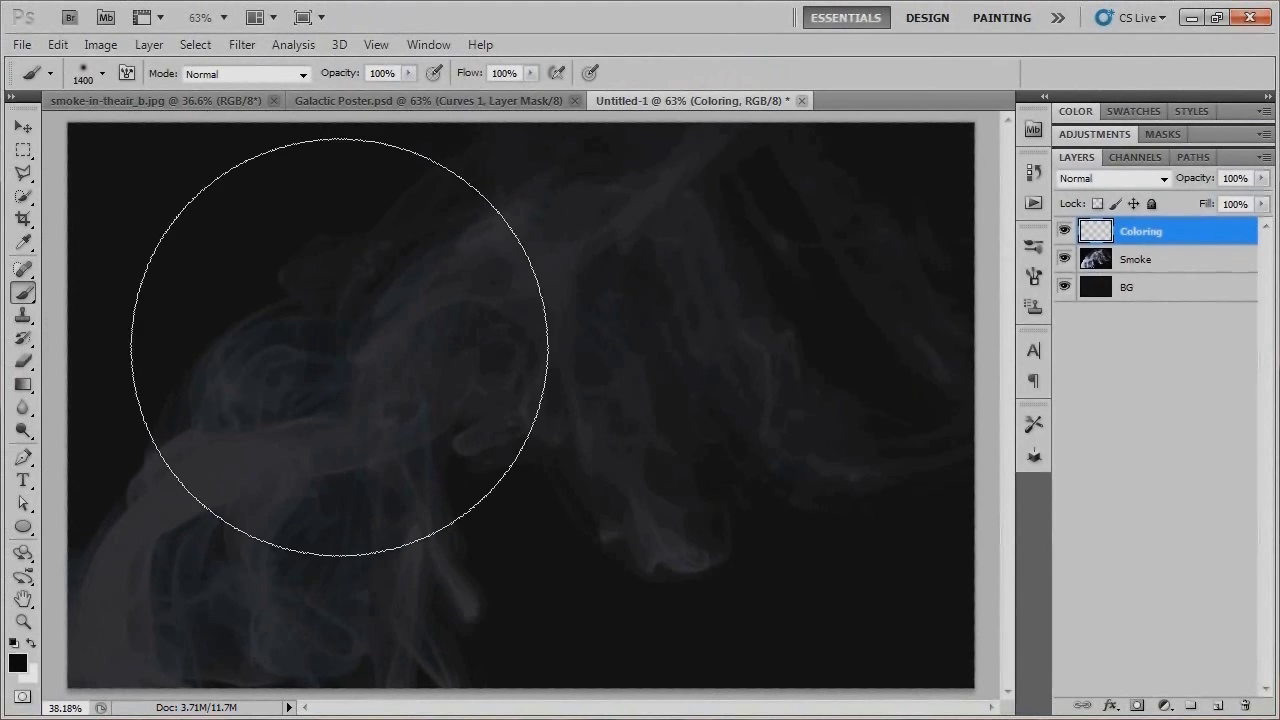
scroll(330, 340, down, 2)
- Choose a bright pink foreground color and paint one large soft spot in the canvas's upper-left corner on the Coloring layer
click(17, 661)
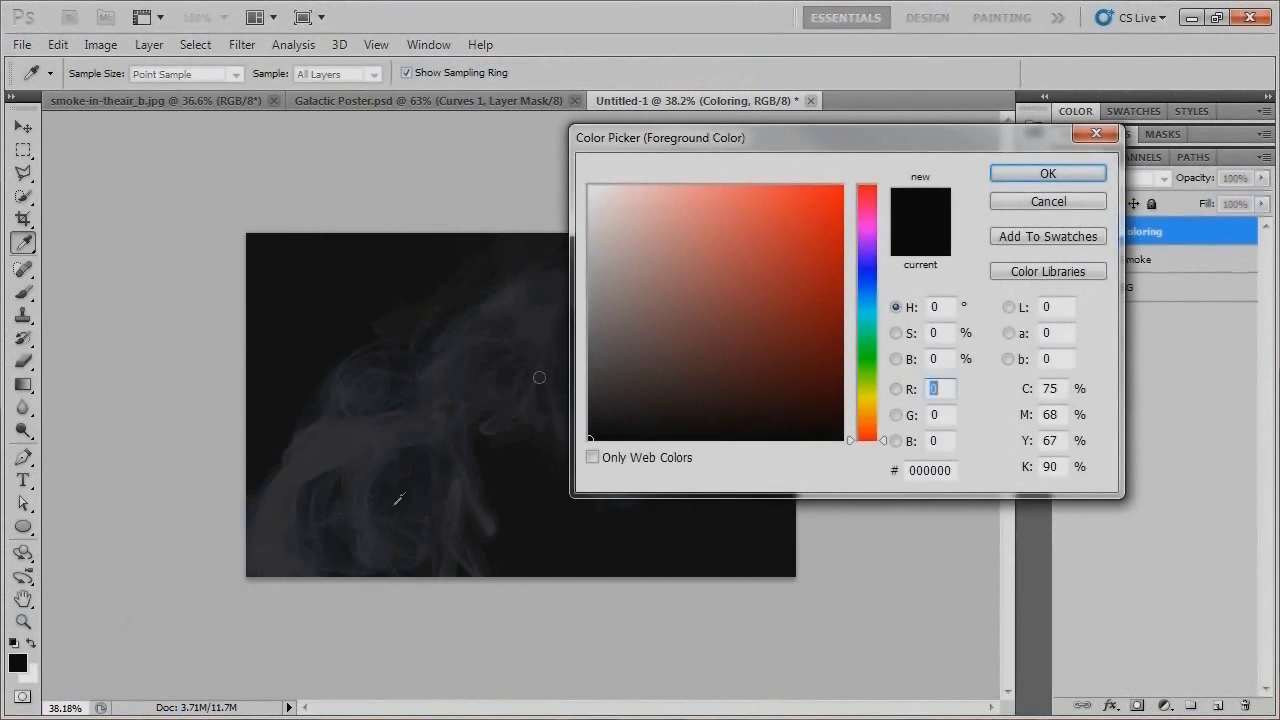
click(872, 232)
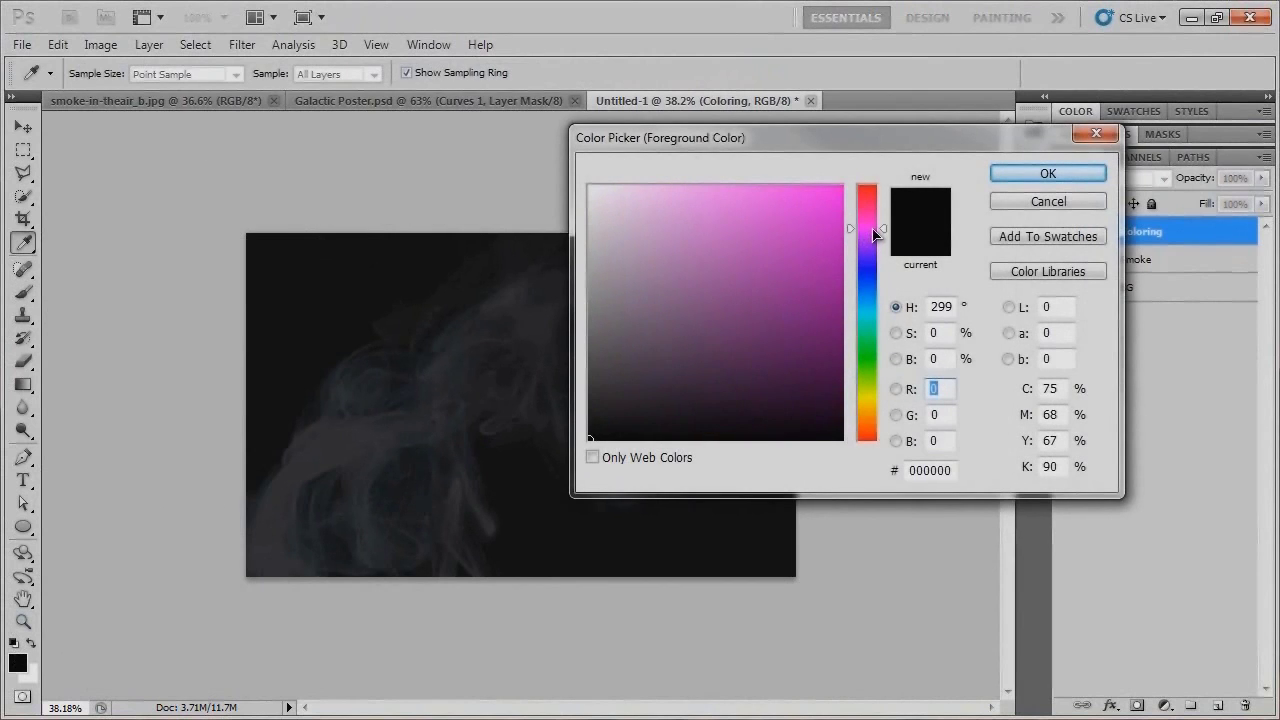
click(841, 186)
click(886, 228)
drag(886, 232, 886, 233)
click(1017, 180)
key(b)
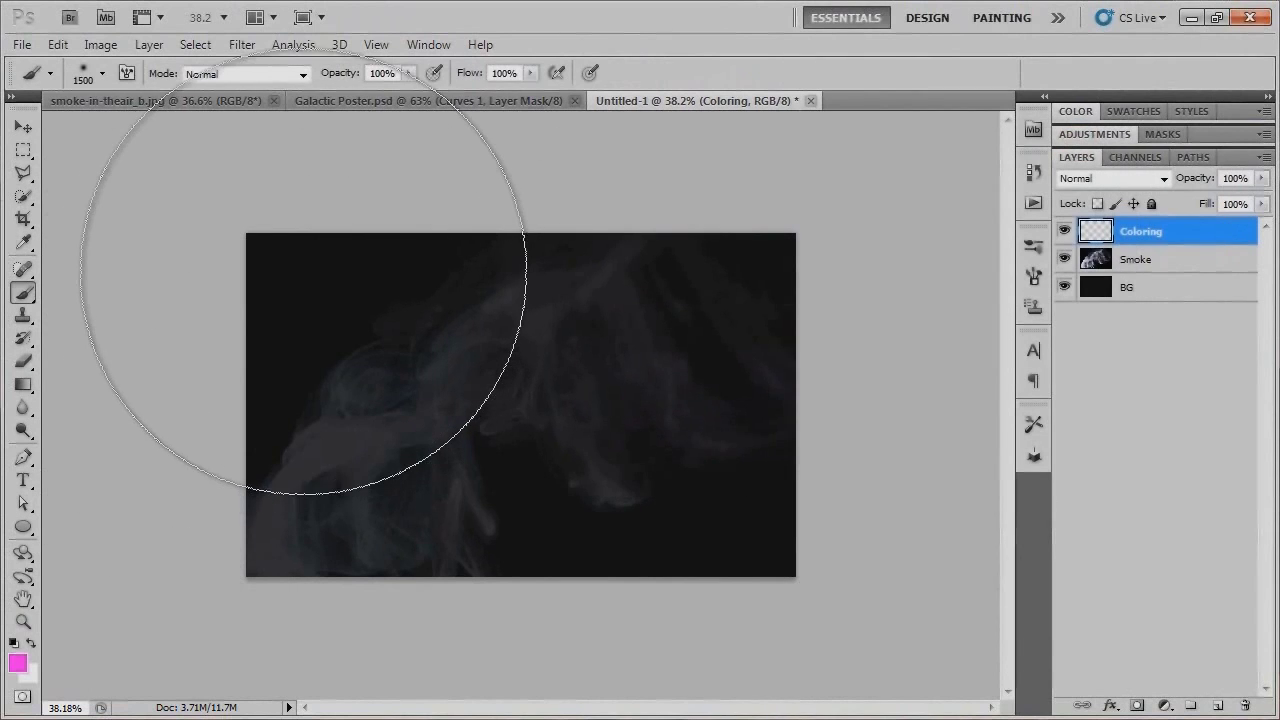
click(308, 255)
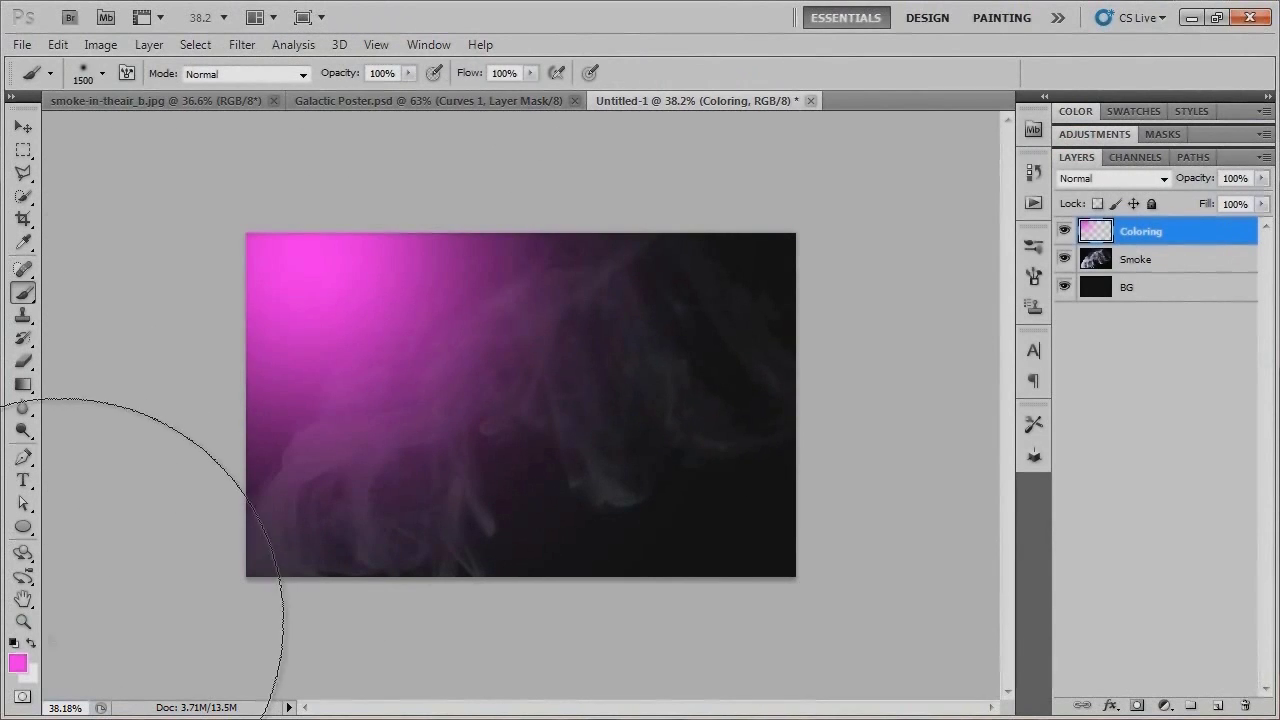
- Change the foreground color to purple (#ae00ff) and paint a large soft spot at the middle of the canvas's bottom edge
click(18, 663)
drag(868, 238, 880, 244)
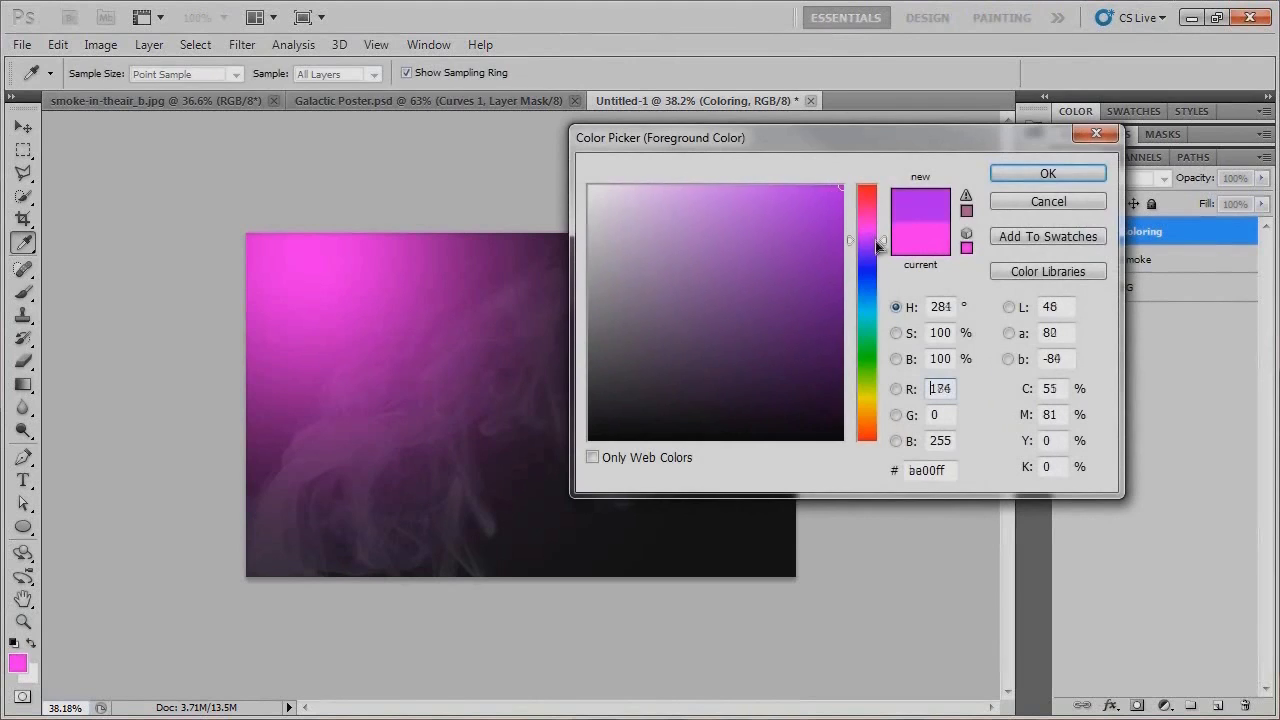
click(1025, 176)
click(530, 630)
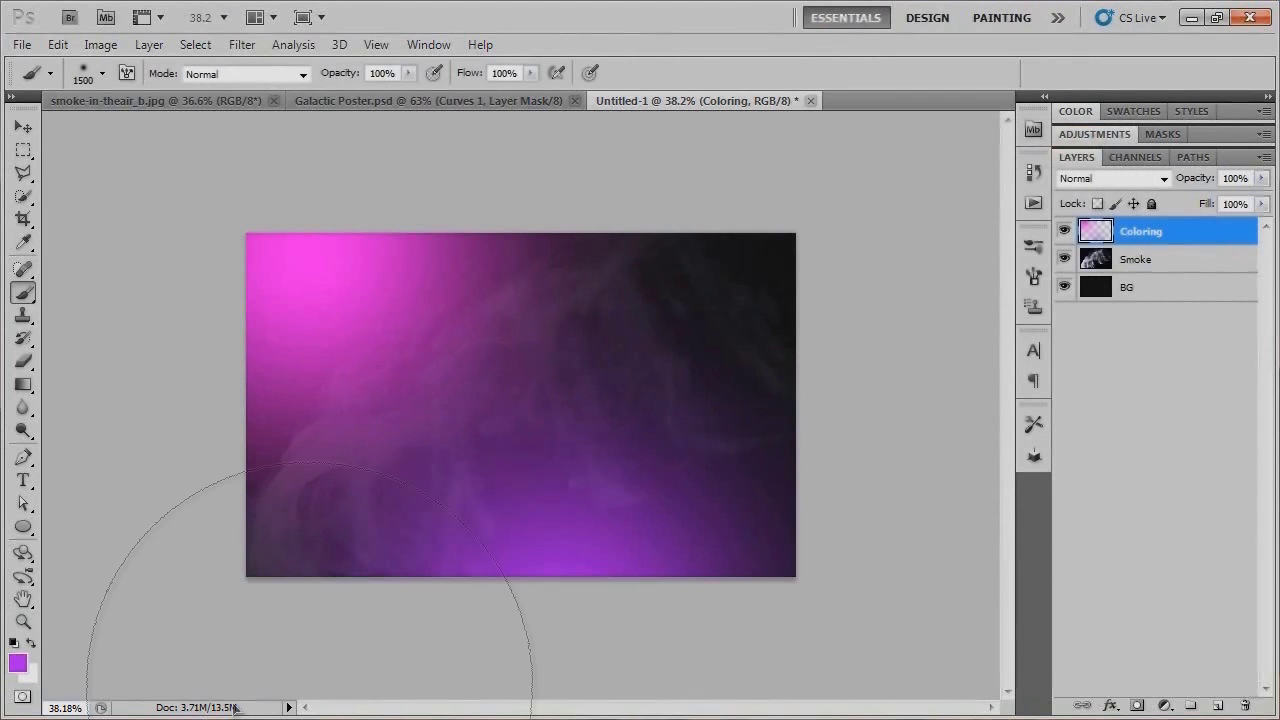
- Change the foreground color to cyan-blue and paint a large soft spot in the canvas's upper-right corner
key(i)
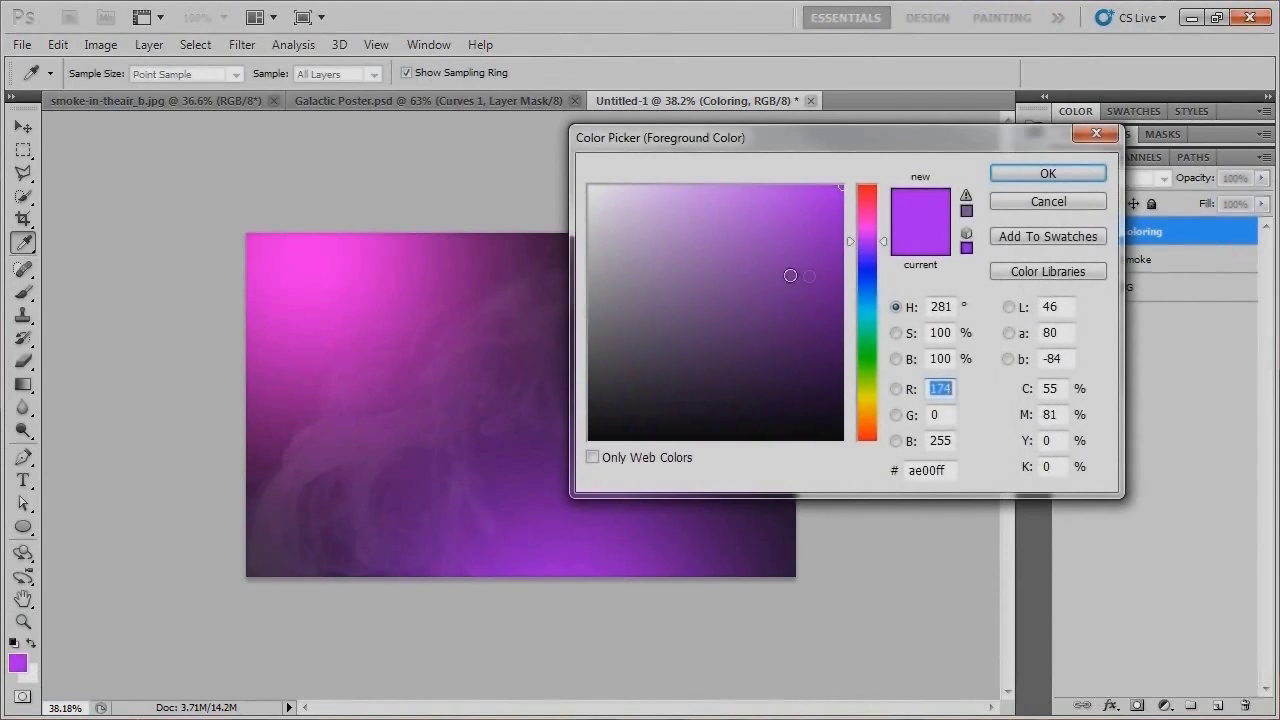
drag(866, 302, 866, 312)
click(1043, 177)
key(b)
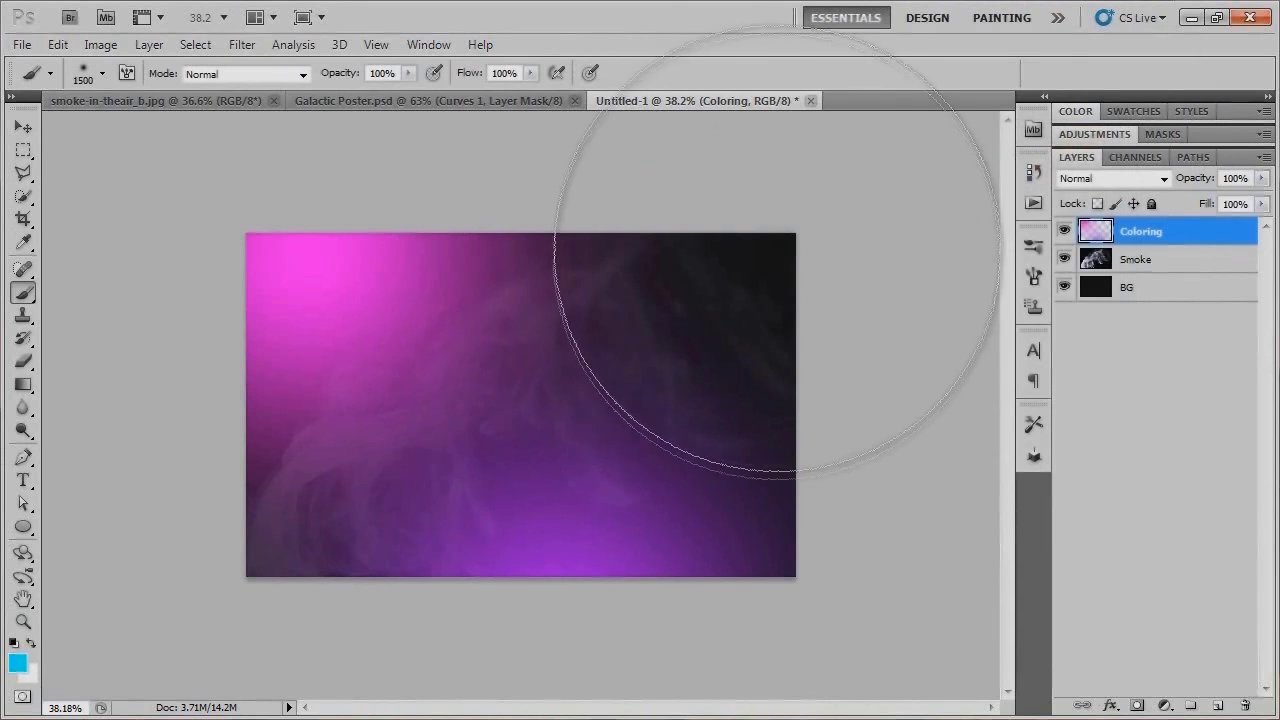
click(766, 222)
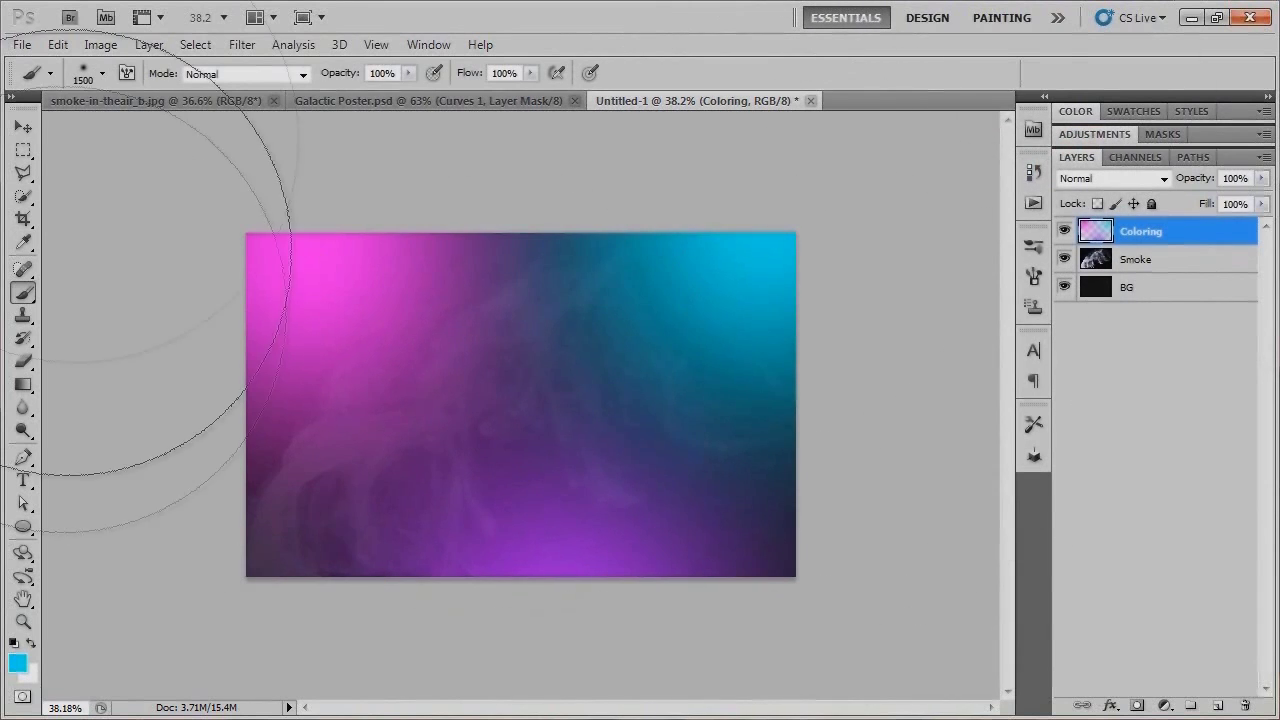
- Set the Coloring layer's blend mode to Overlay
key(v)
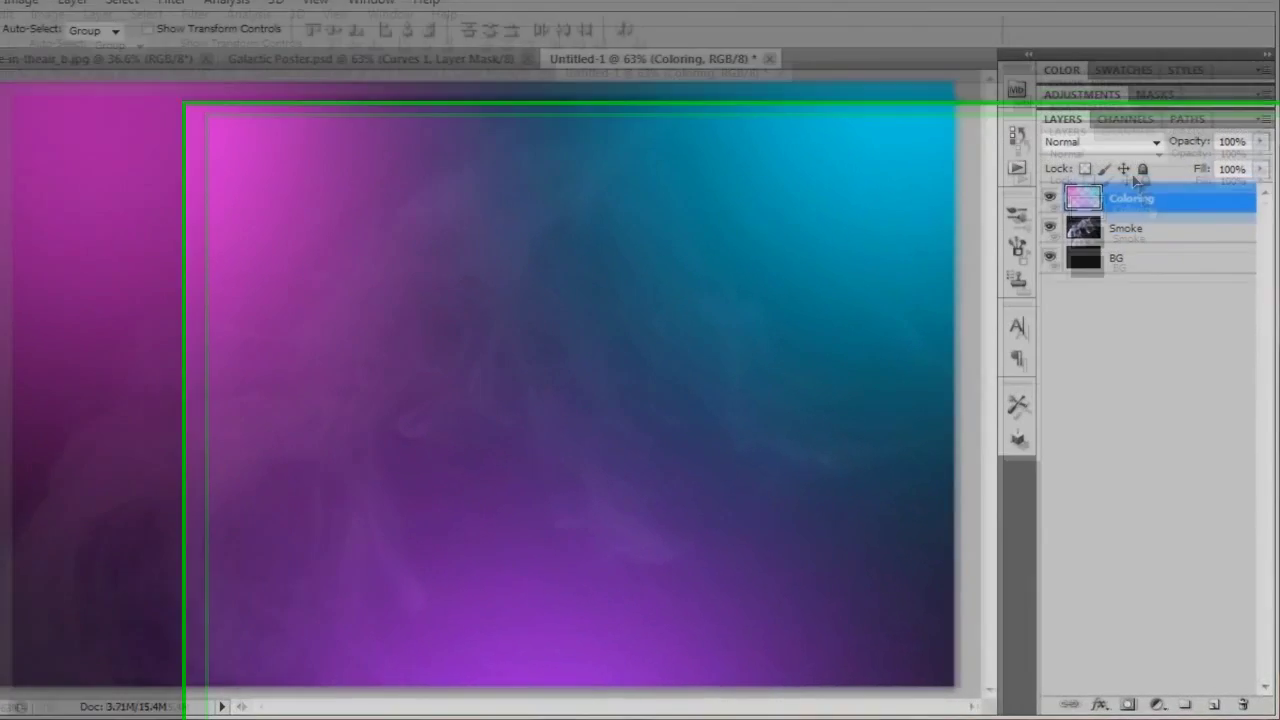
click(1130, 142)
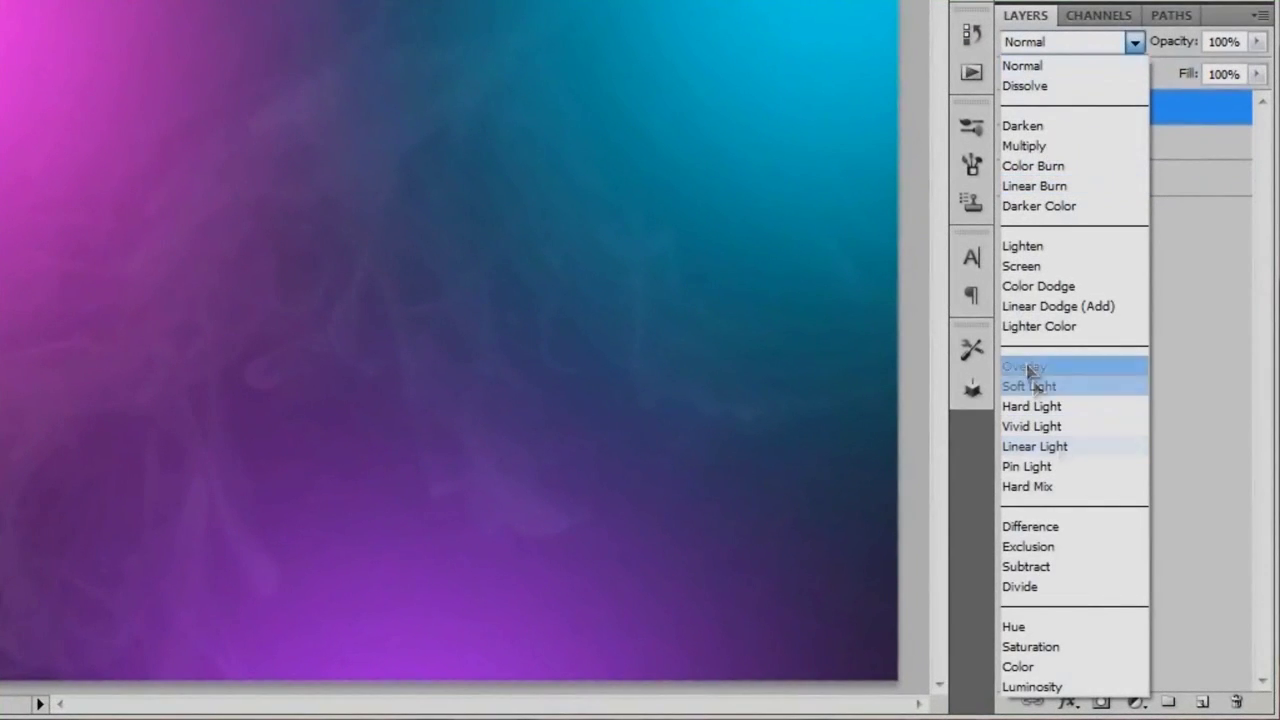
click(1103, 374)
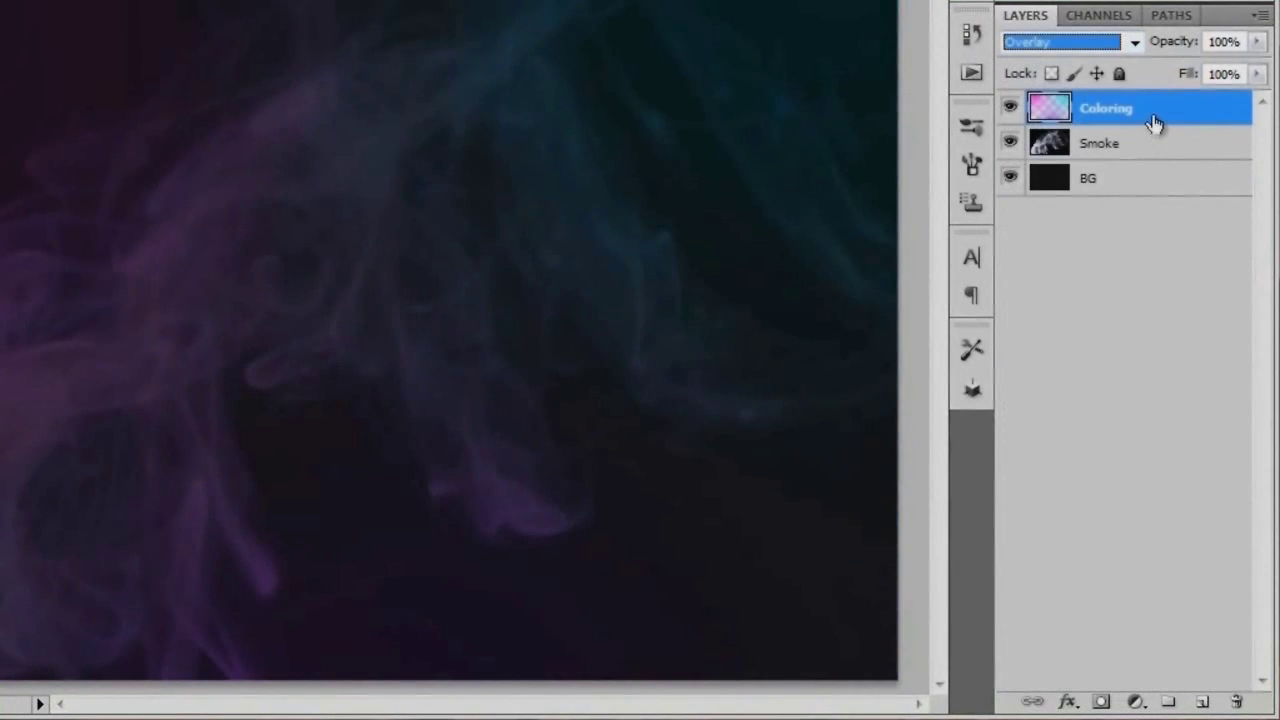
- Duplicate the Smoke layer, keeping the copy beneath the Coloring layer
click(1203, 701)
drag(1103, 108, 1237, 701)
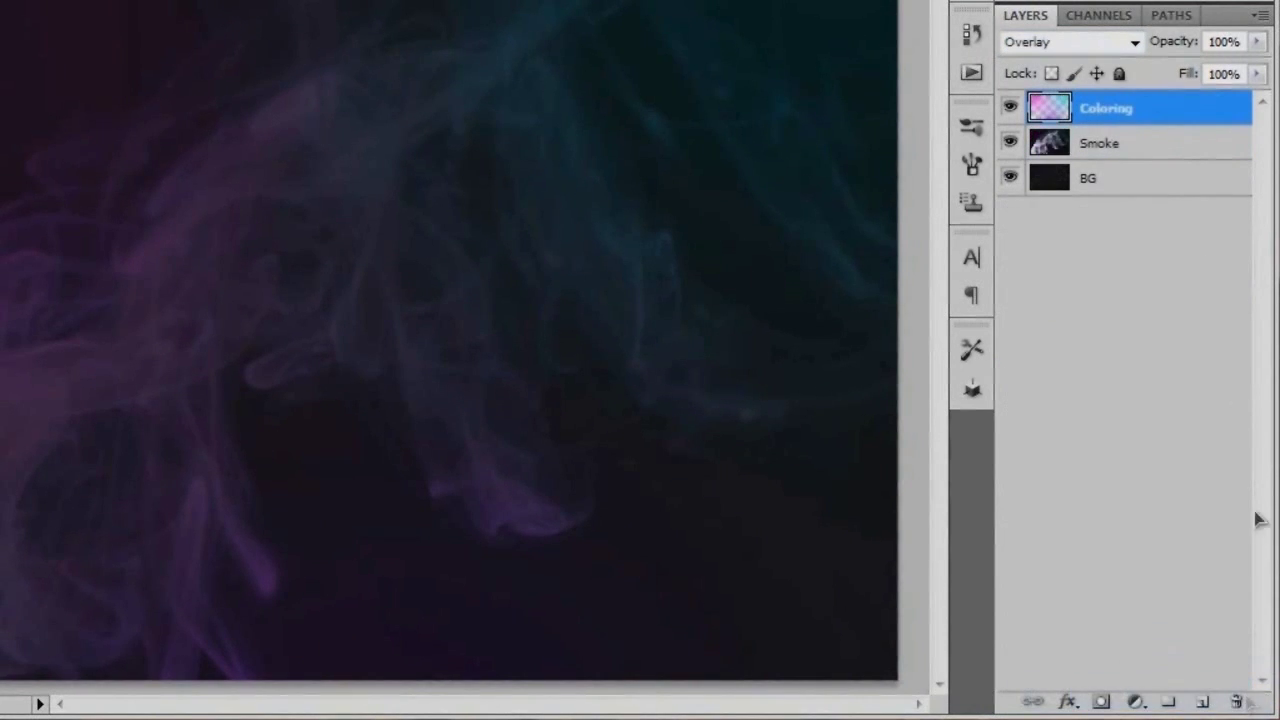
click(1112, 144)
key(ctrl+j)
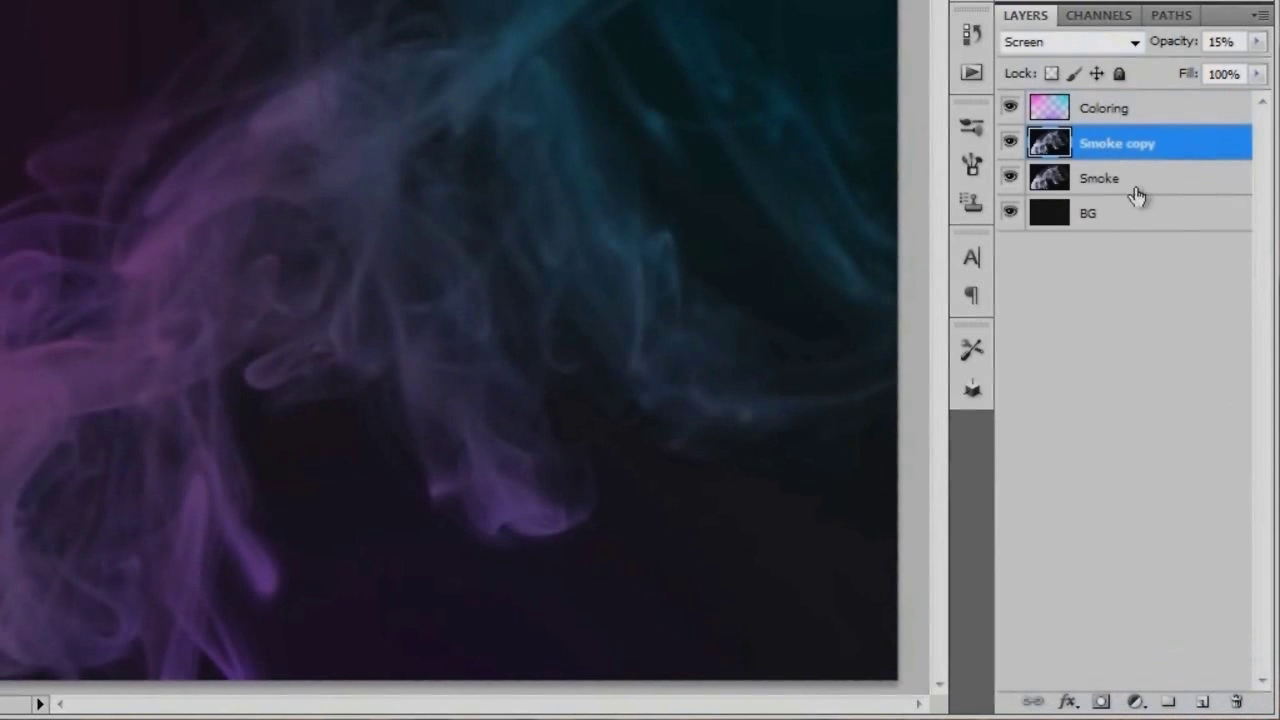
- Move the Smoke copy layer above the Coloring layer and set its blend mode to Color Dodge
drag(1118, 149, 1128, 104)
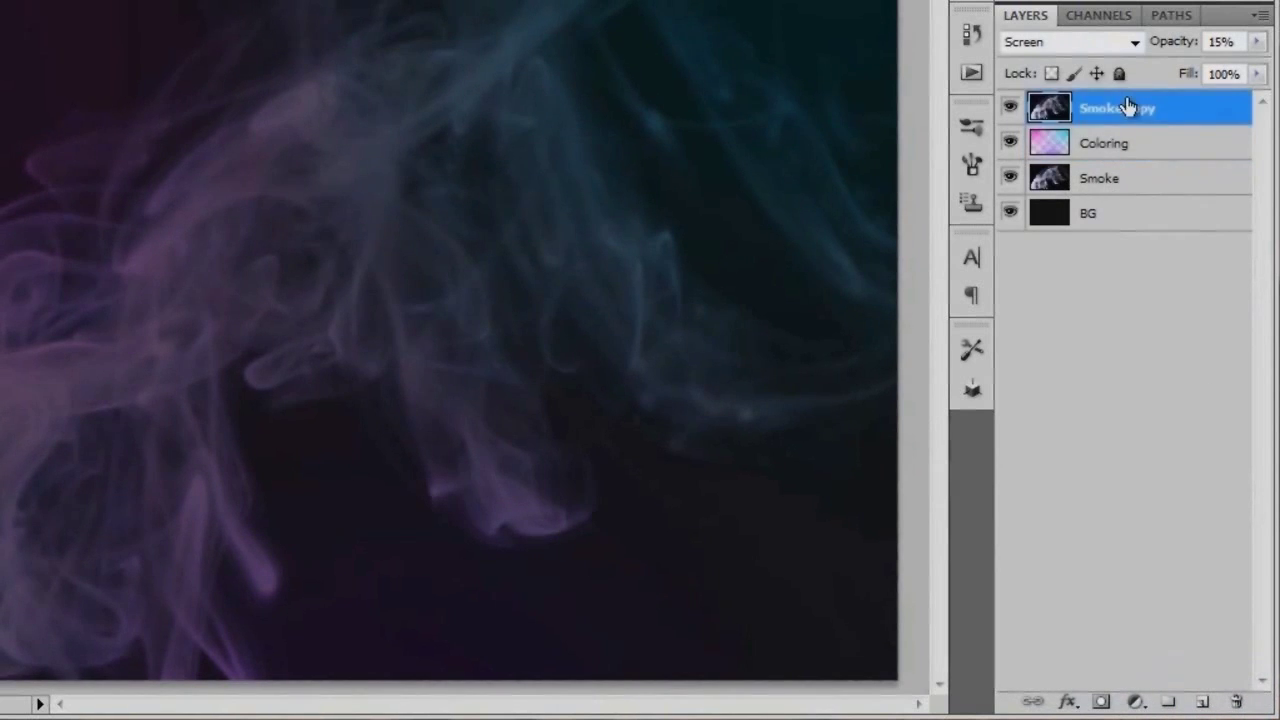
click(1065, 44)
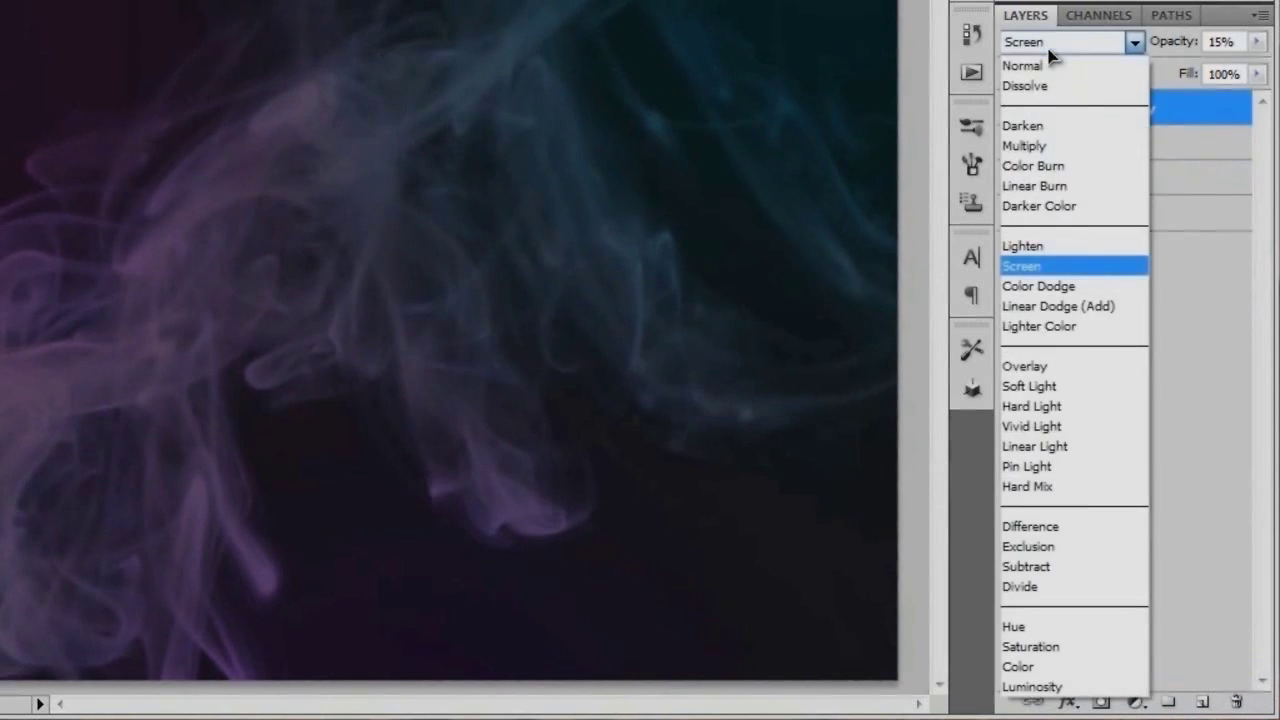
click(1060, 288)
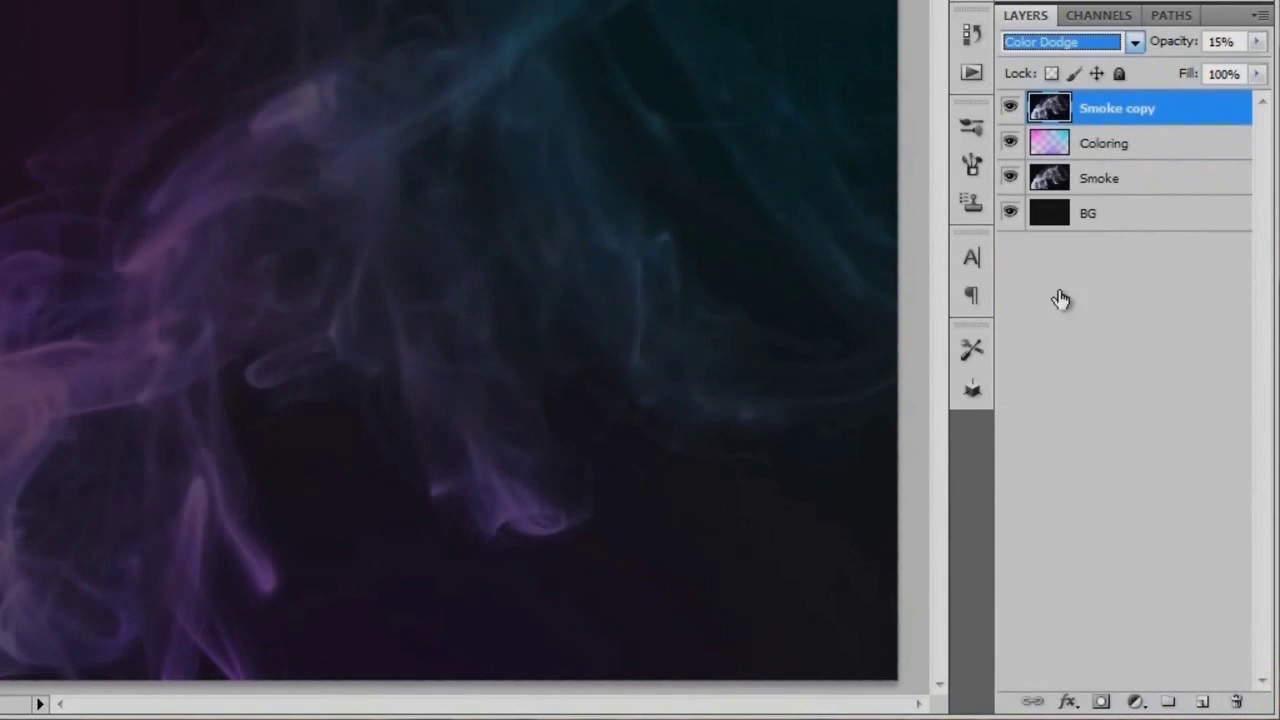
- Set the Smoke copy layer's opacity to 20%
click(1214, 42)
text(30)
key(Return)
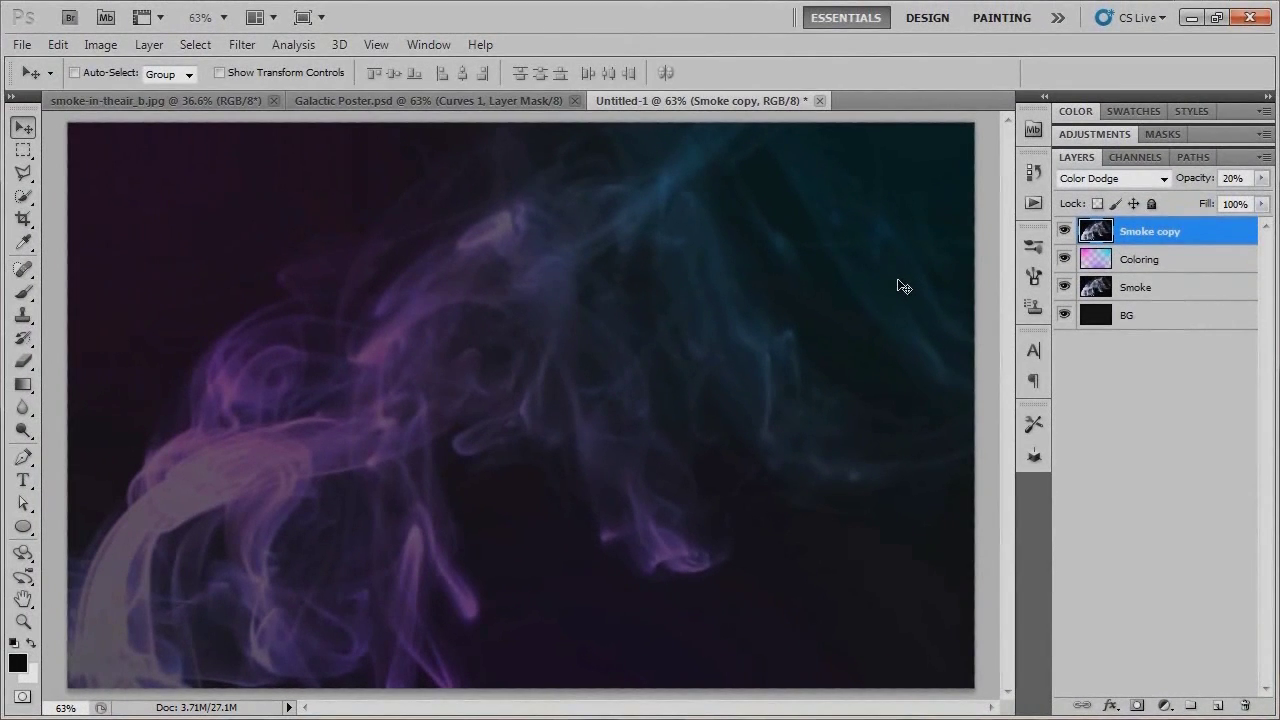
- Free-transform the Smoke copy layer, scaling it proportionally from its center to about 116%
key(ctrl+t)
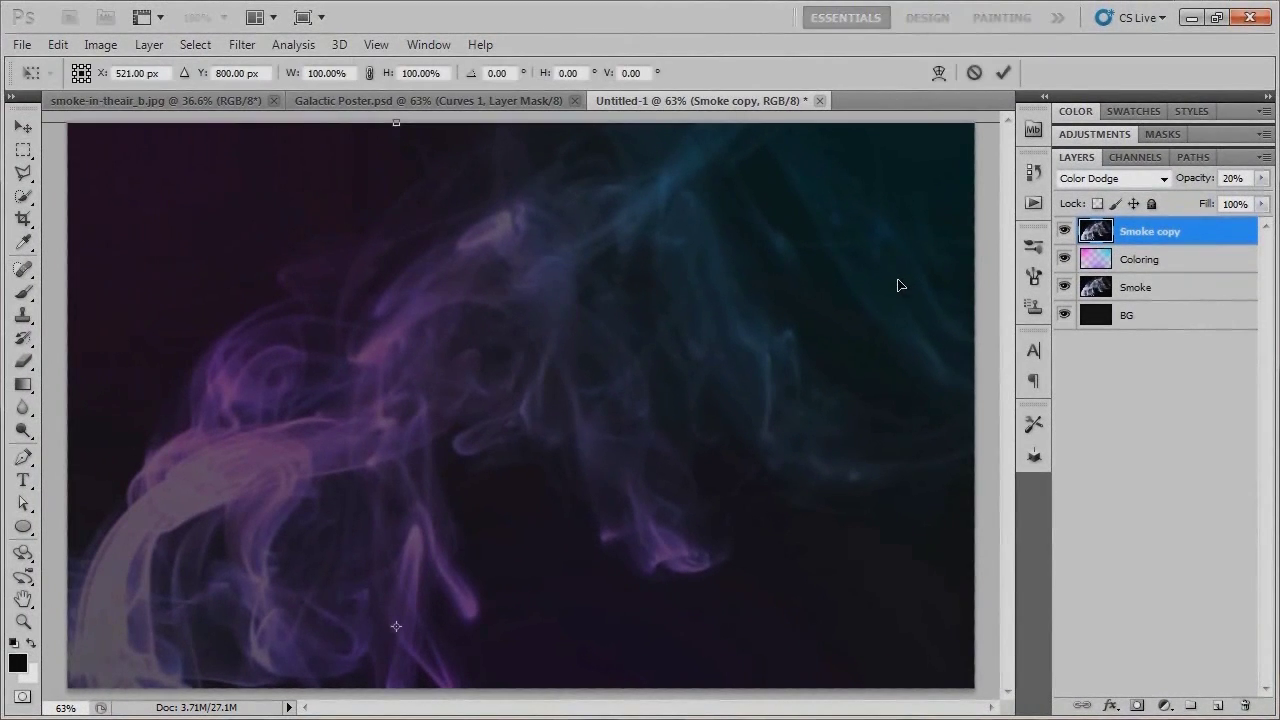
key(ctrl+0)
drag(761, 305, 810, 300)
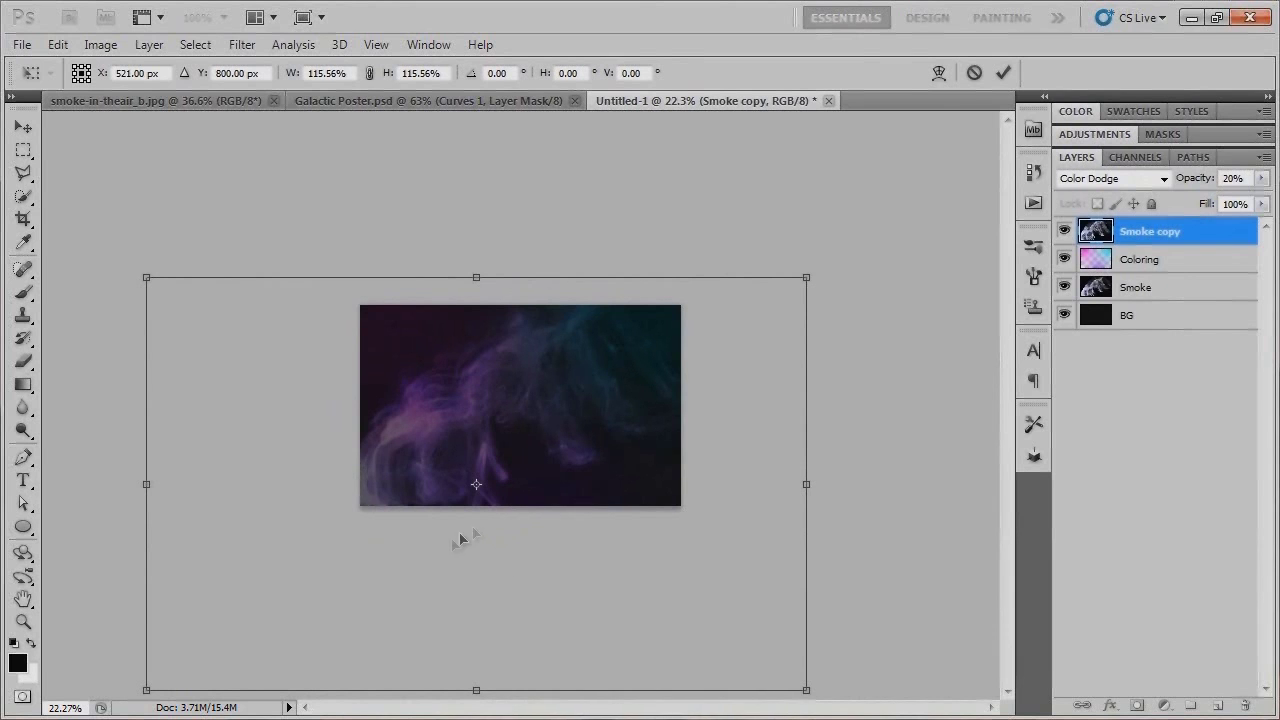
scroll(462, 540, up, 5)
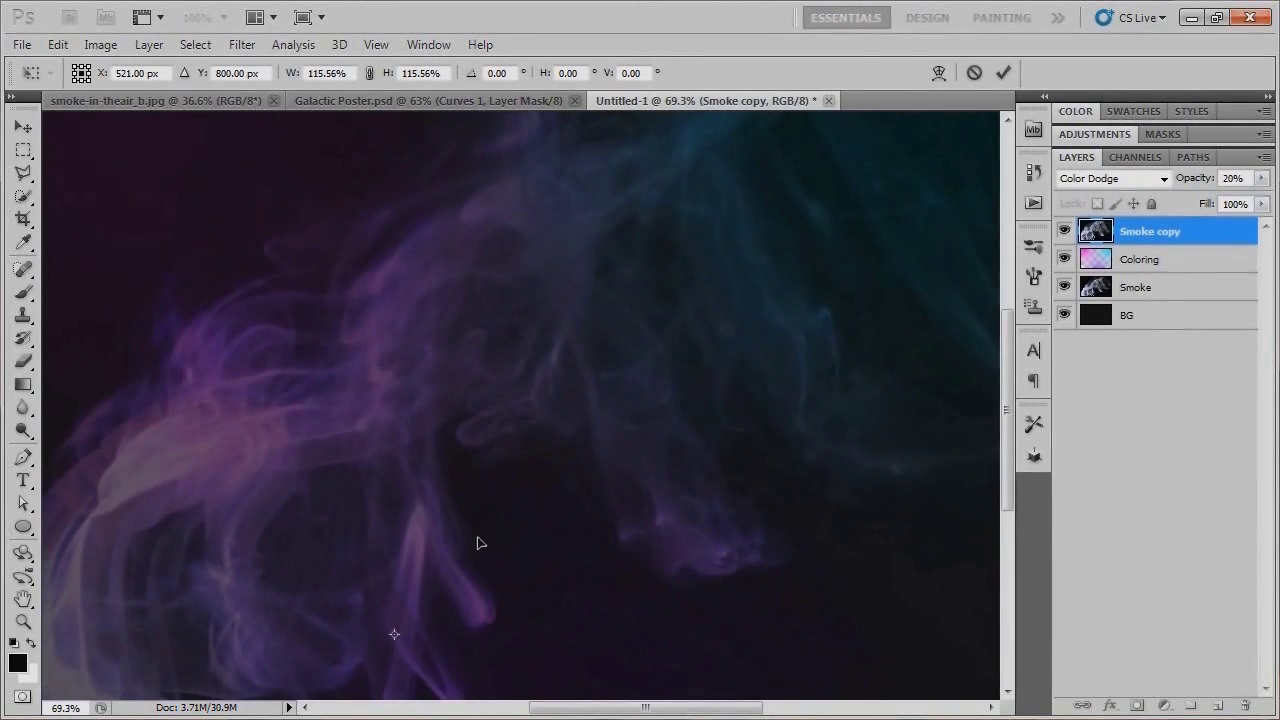
scroll(418, 519, down, 1)
- Move the enlarged Smoke copy to about X 562 px, Y 838 px and apply the transformation
drag(305, 440, 322, 457)
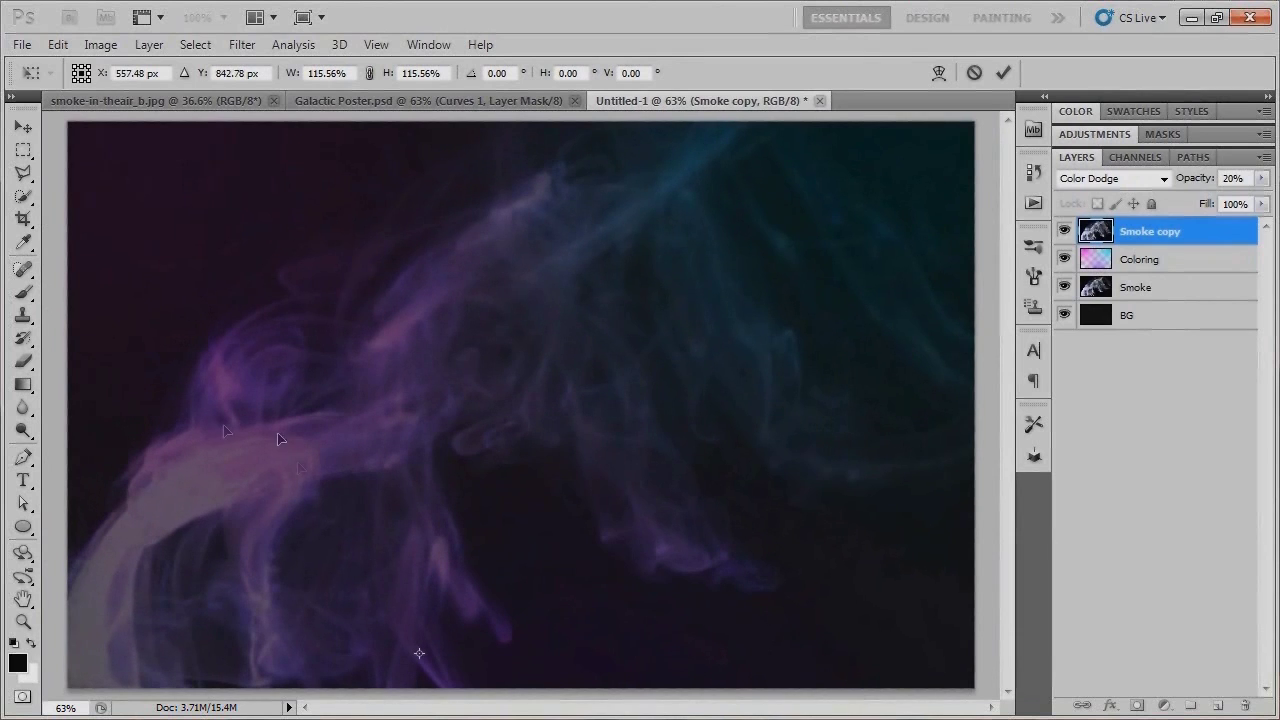
key(Right)
key(Right)
key(Right)
key(Up)
key(Up)
key(Up)
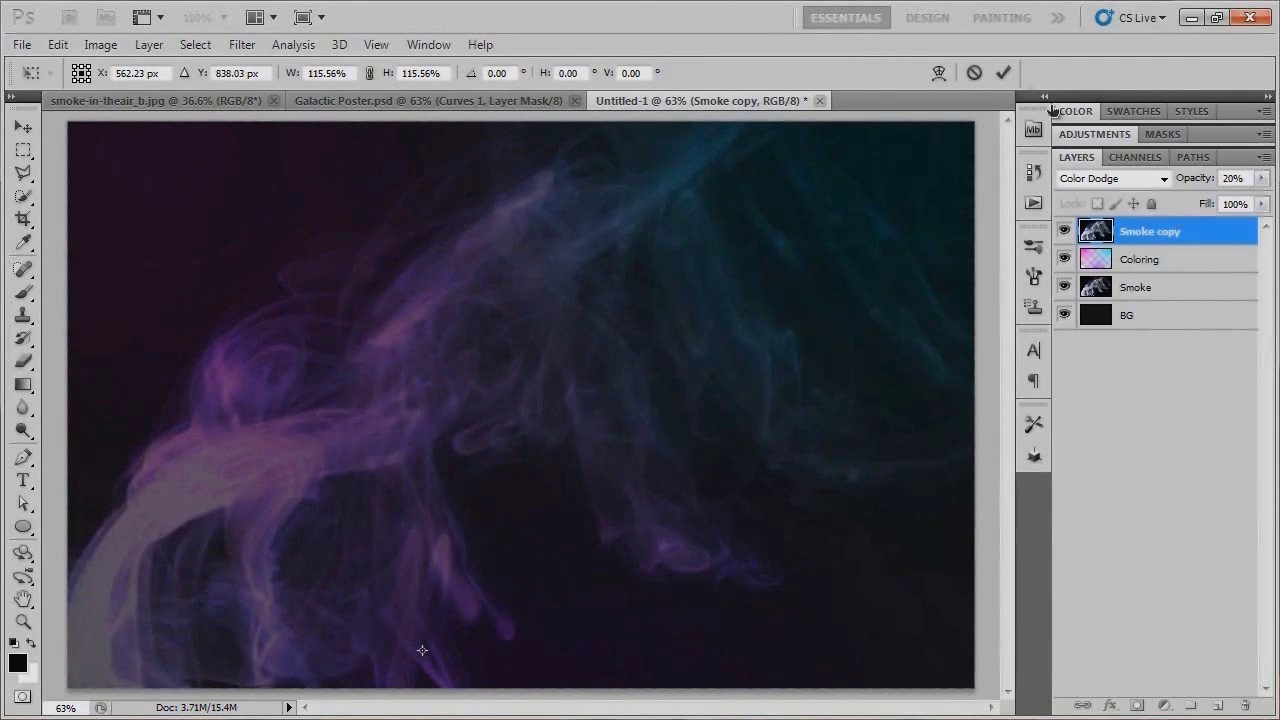
click(1003, 72)
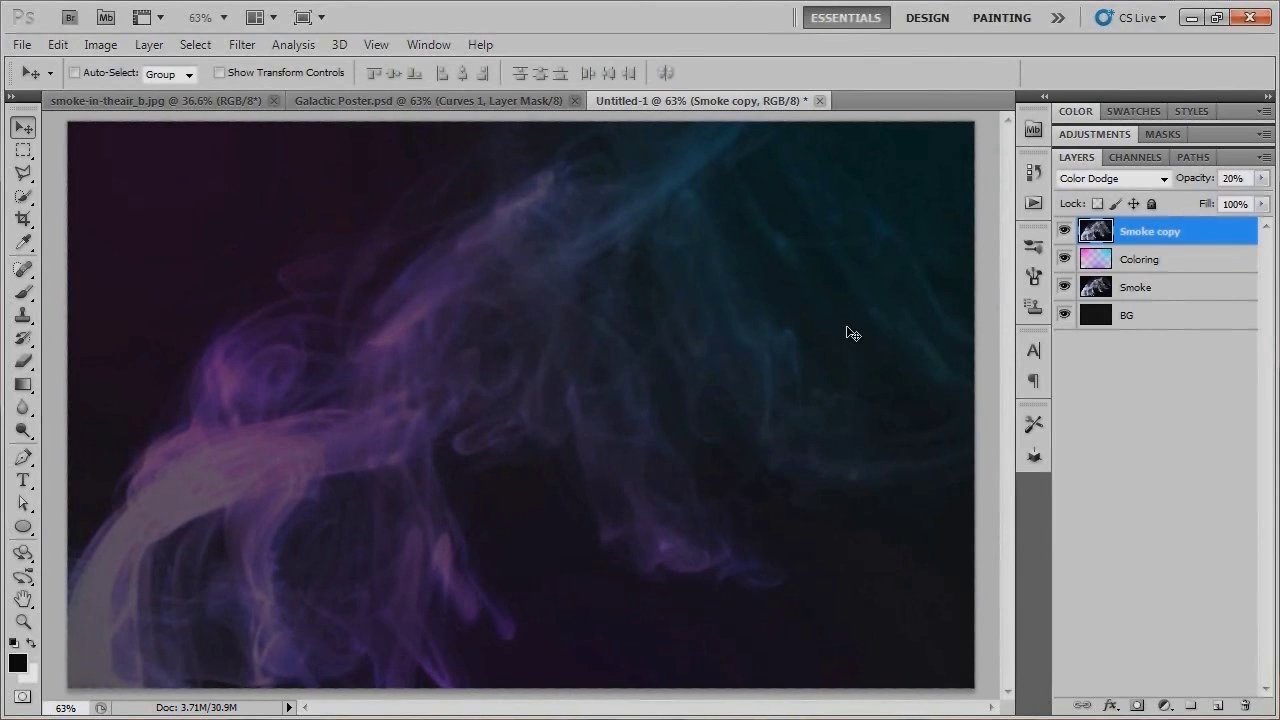
- Create a new layer above Smoke copy and name it Clouds
click(1217, 706)
double_click(1147, 200)
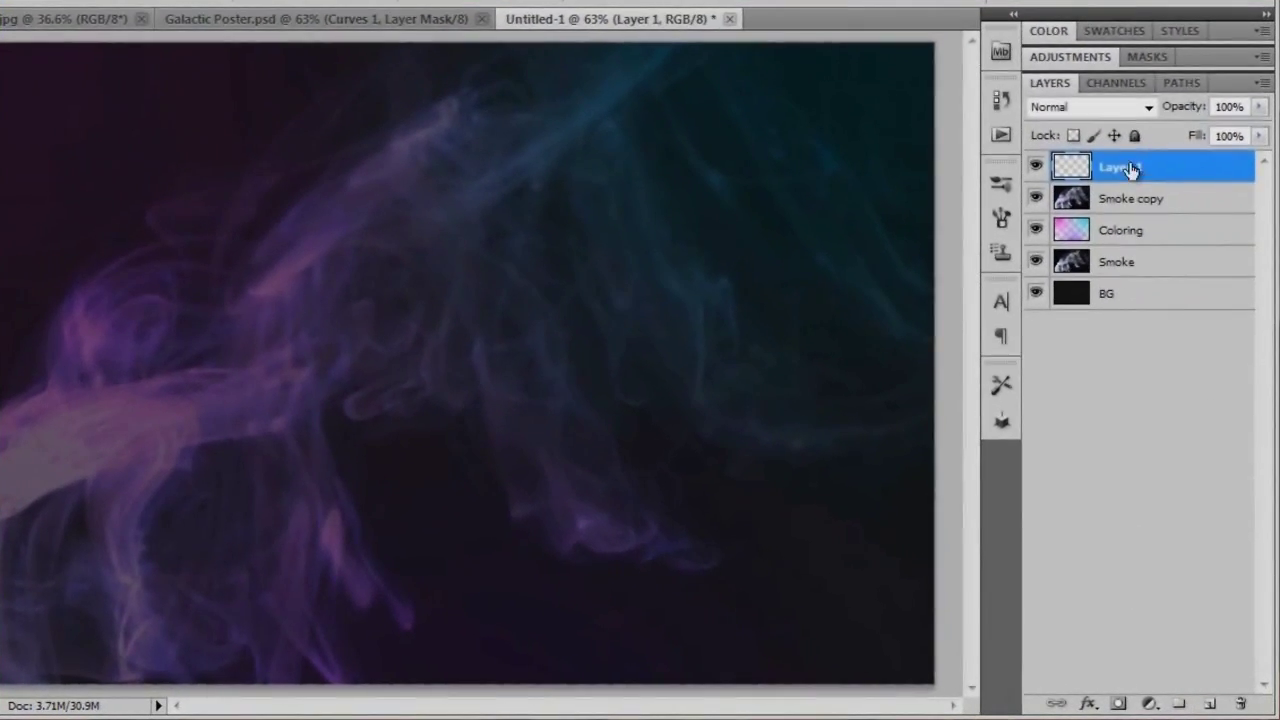
text(Clouds)
key(Return)
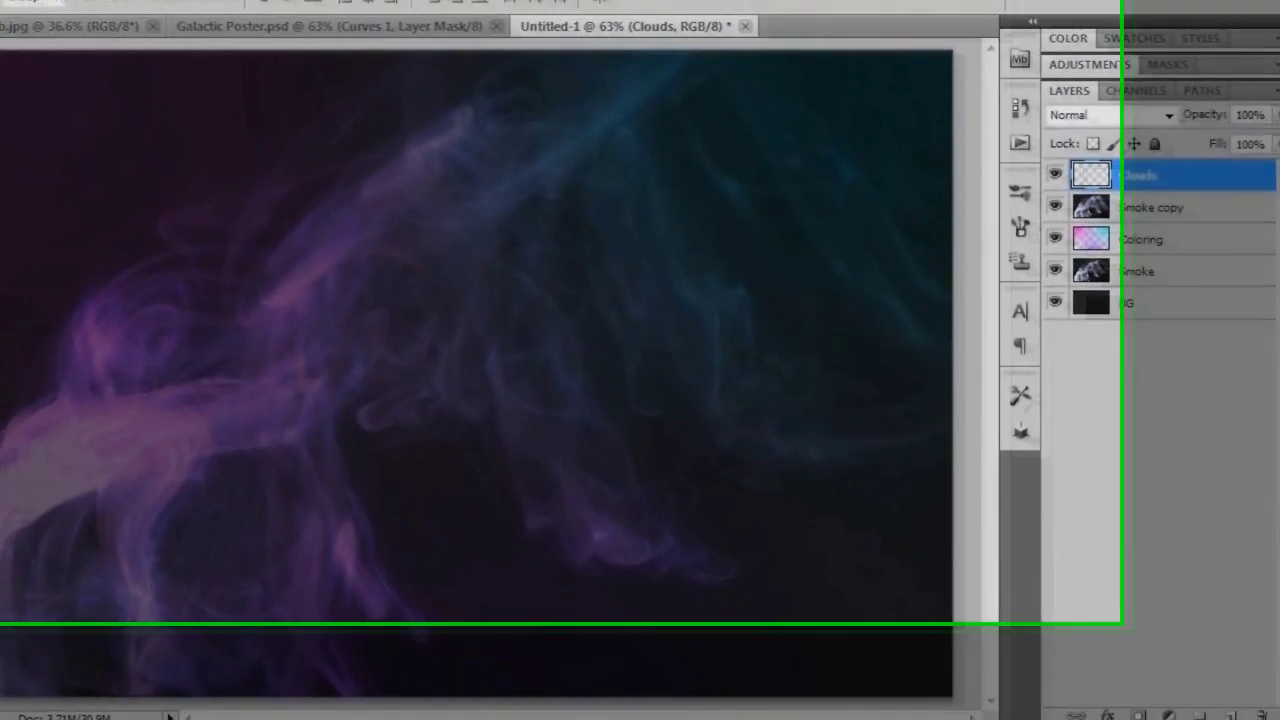
- Render the Clouds filter on the Clouds layer and set the layer's blend mode to Overlay
click(189, 9)
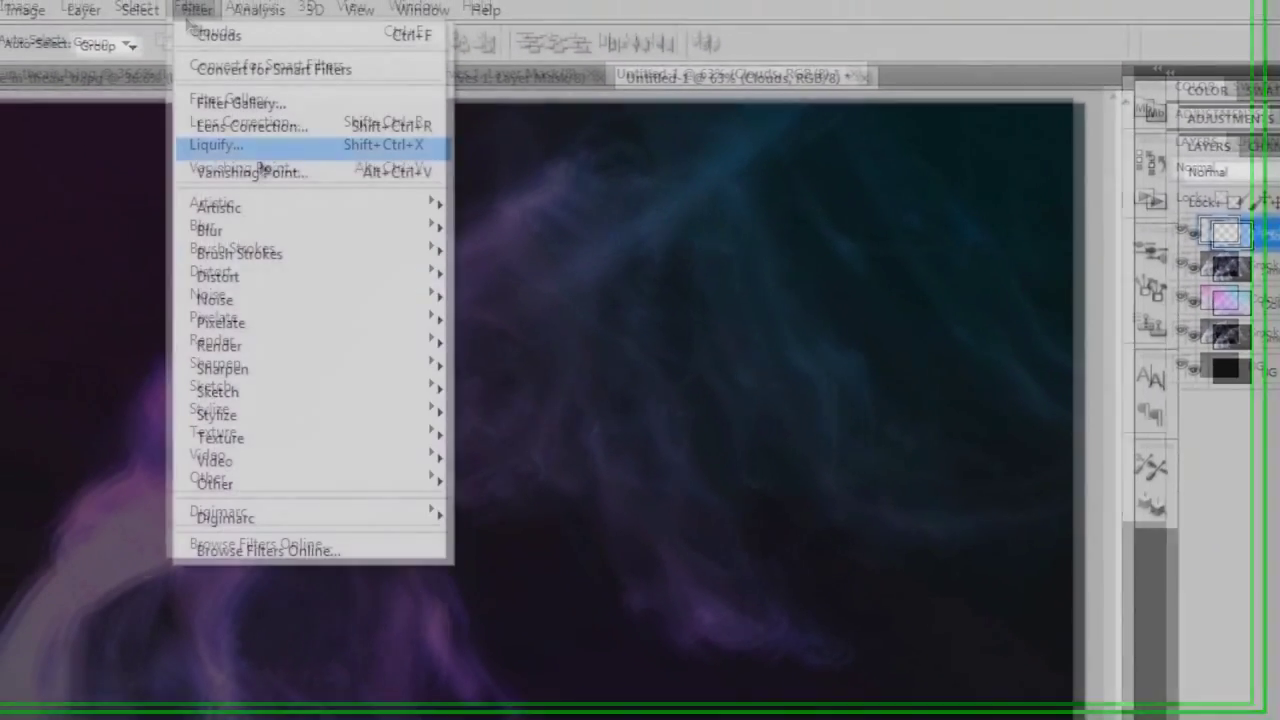
mouse_move(280, 362)
click(557, 356)
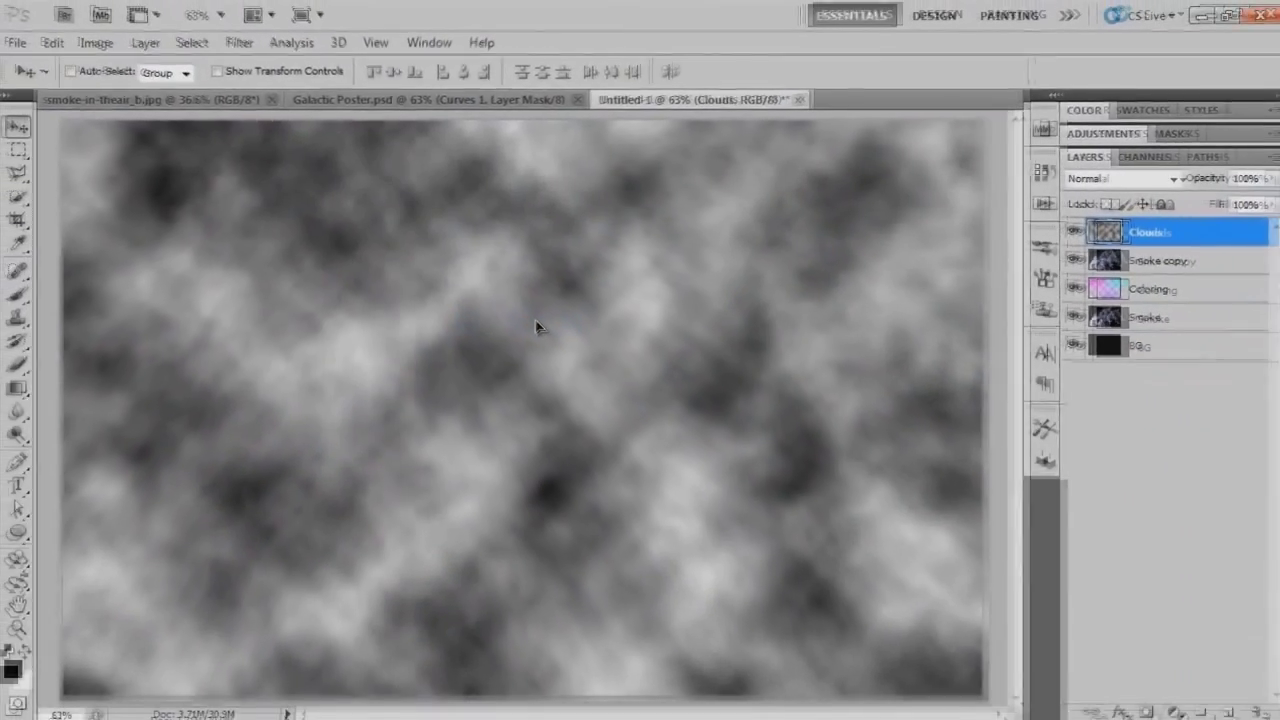
click(1113, 178)
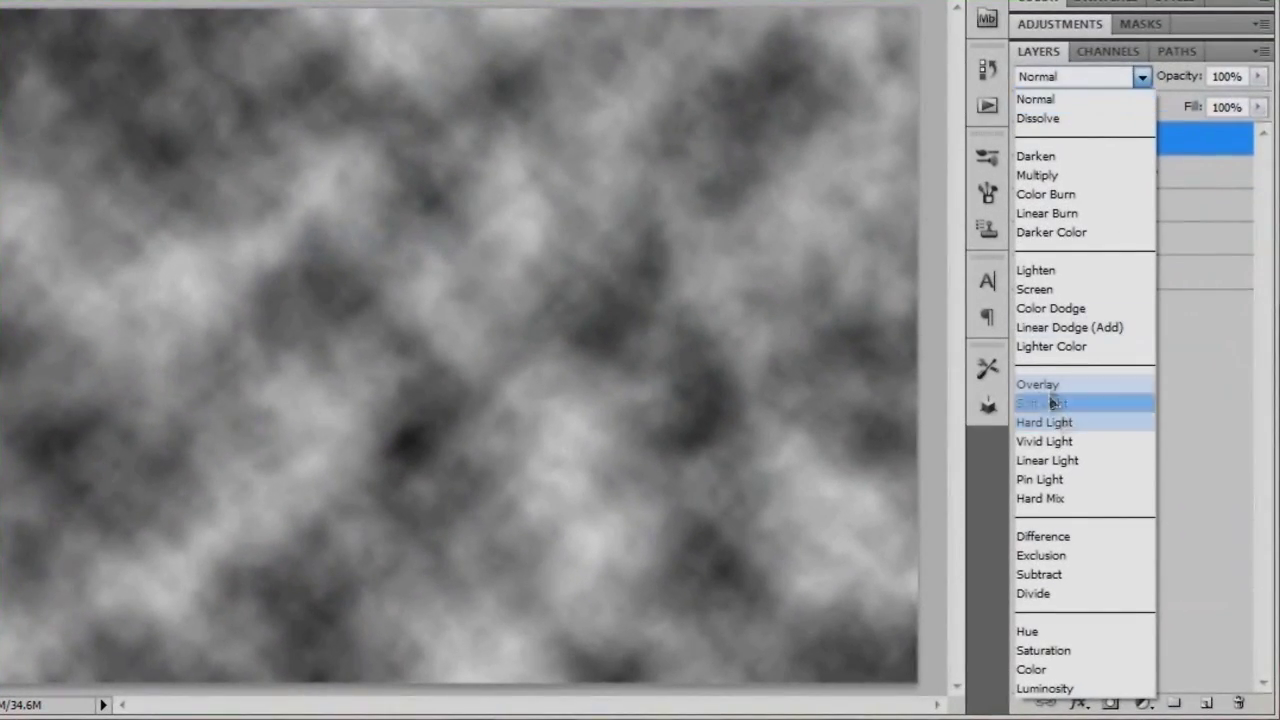
click(1045, 384)
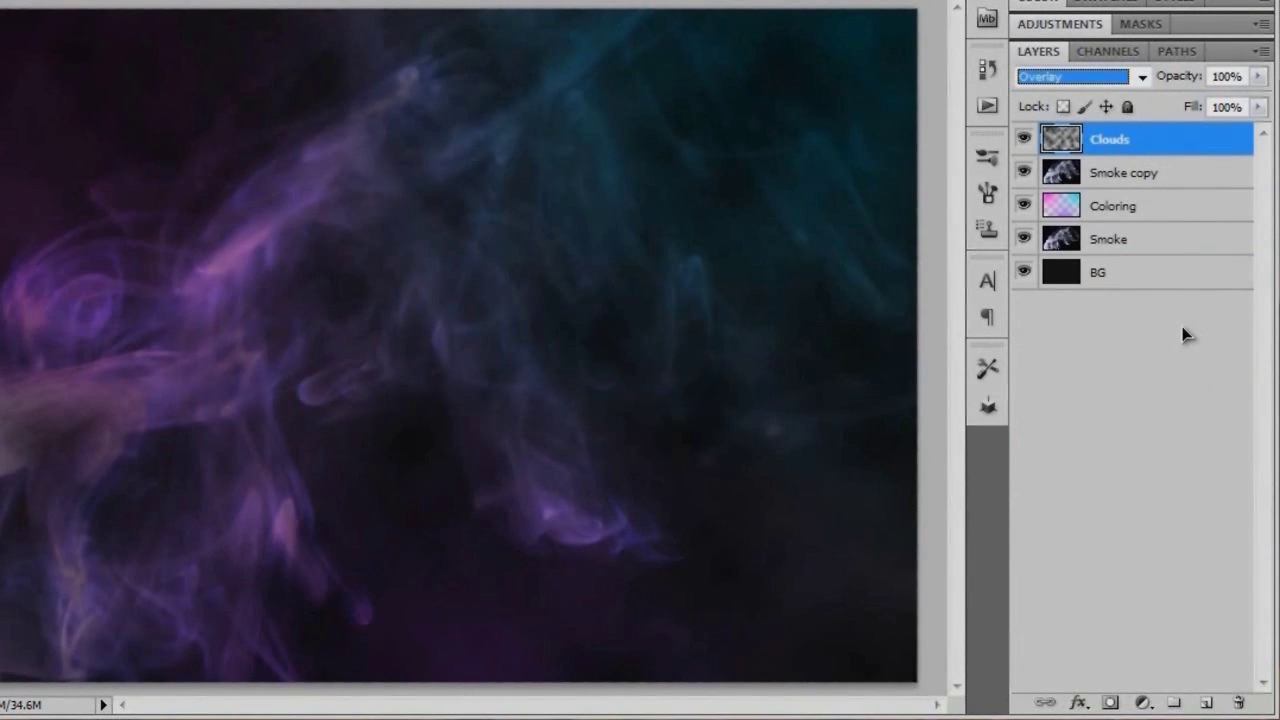
- Add a Curves adjustment layer above Clouds, raise the RGB curve to output 153 at input 102, and compare it with the previous state
click(1071, 26)
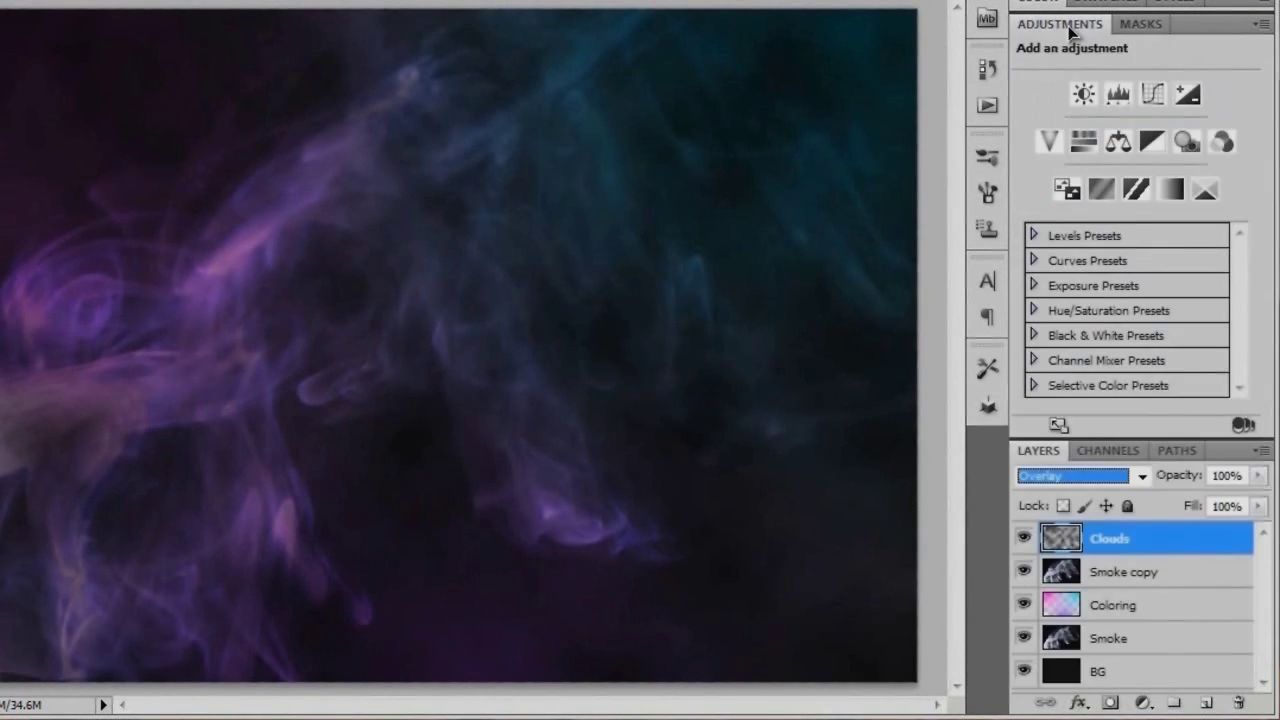
click(1154, 95)
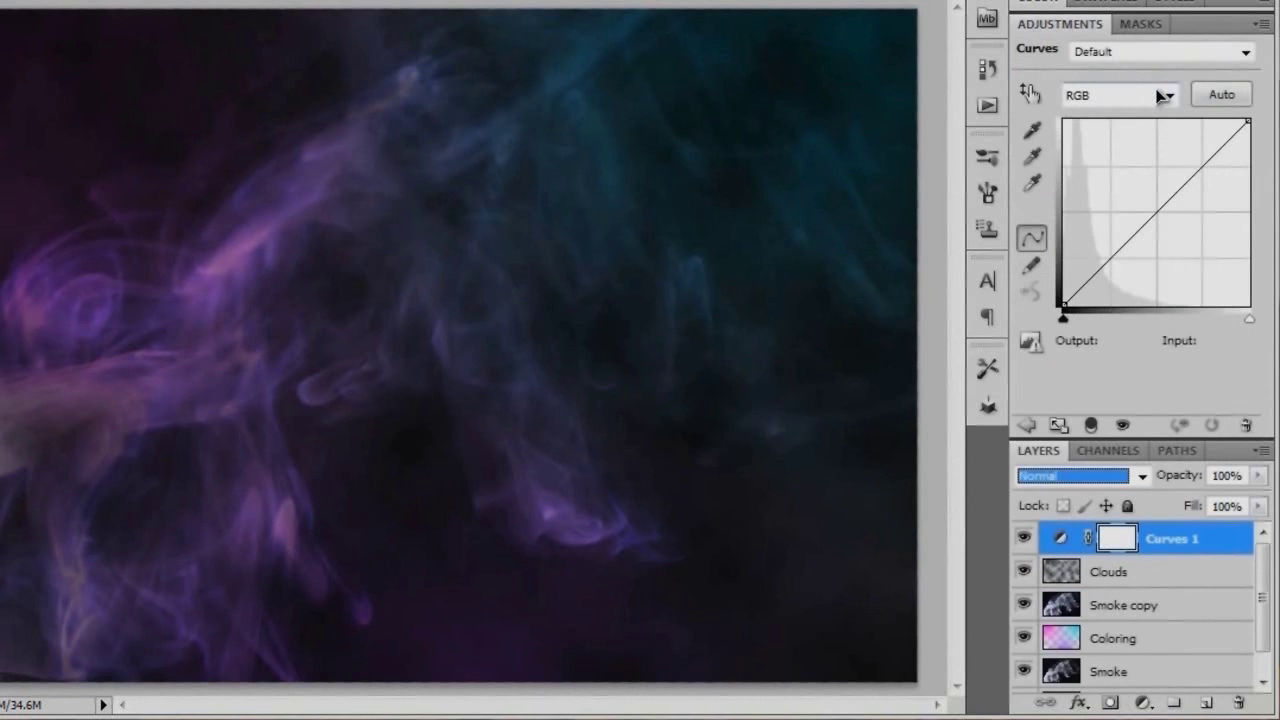
drag(1157, 211, 1138, 194)
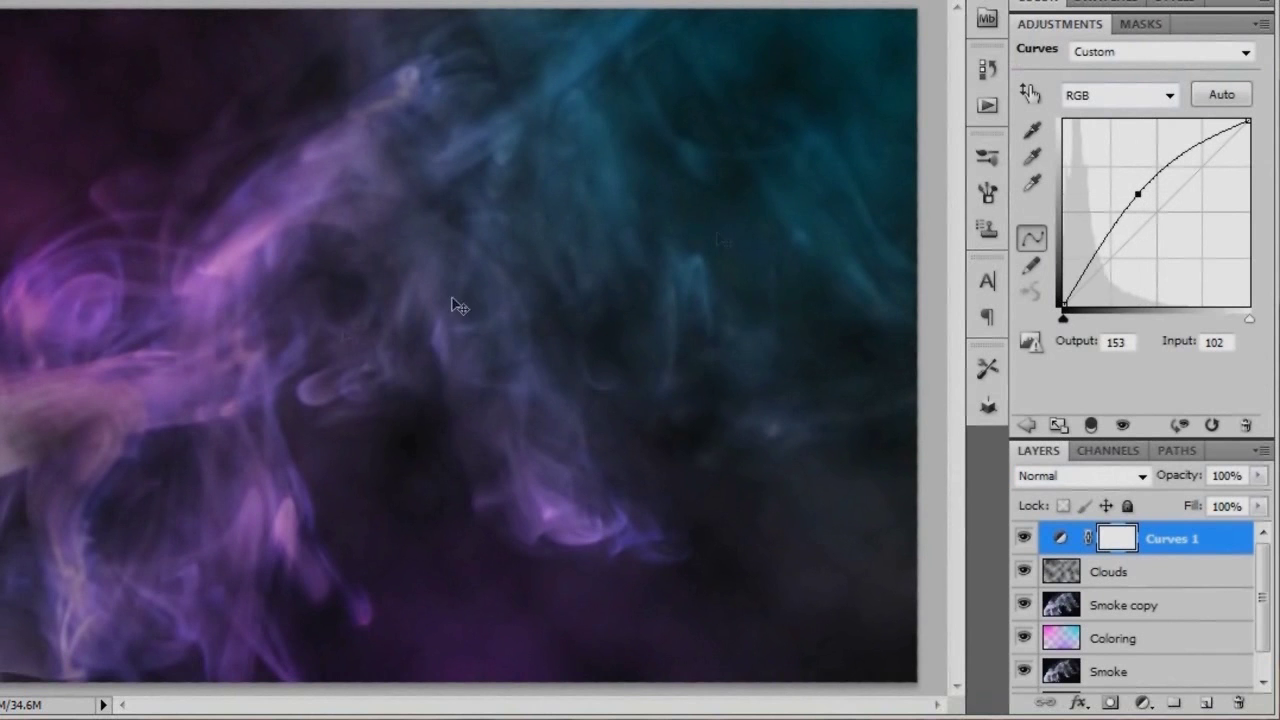
click(1180, 425)
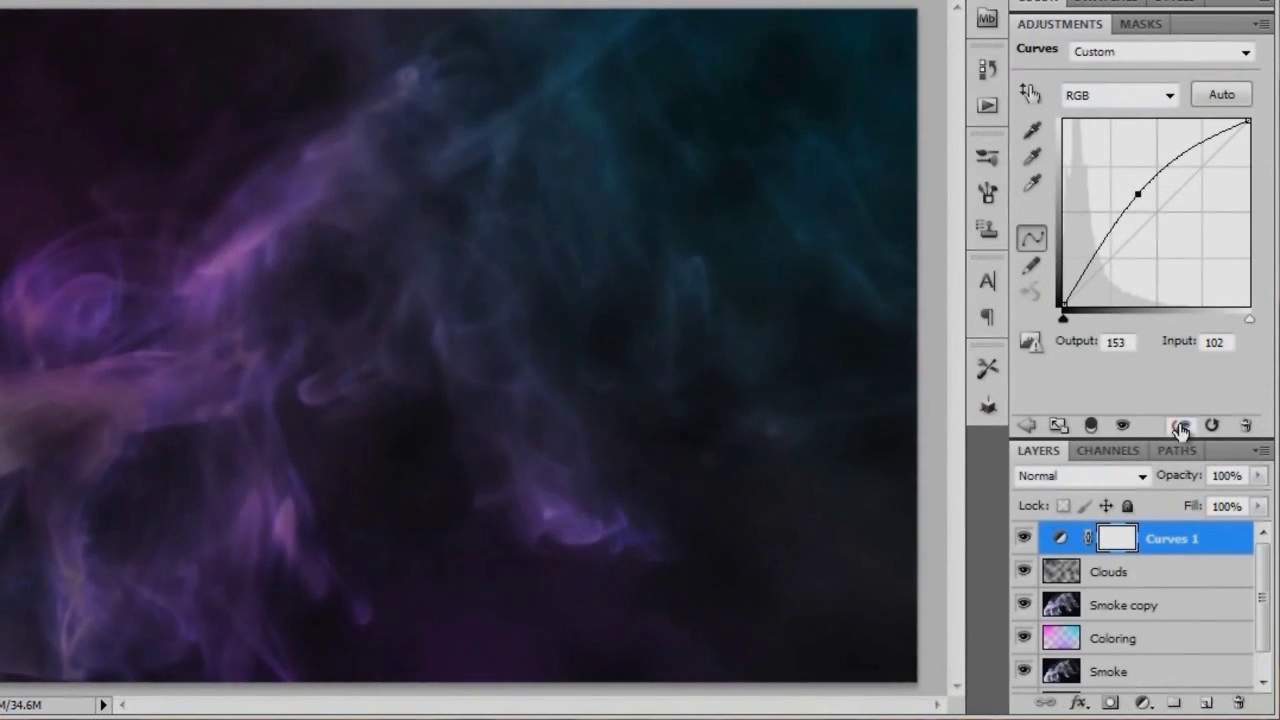
click(1180, 425)
click(1180, 425)
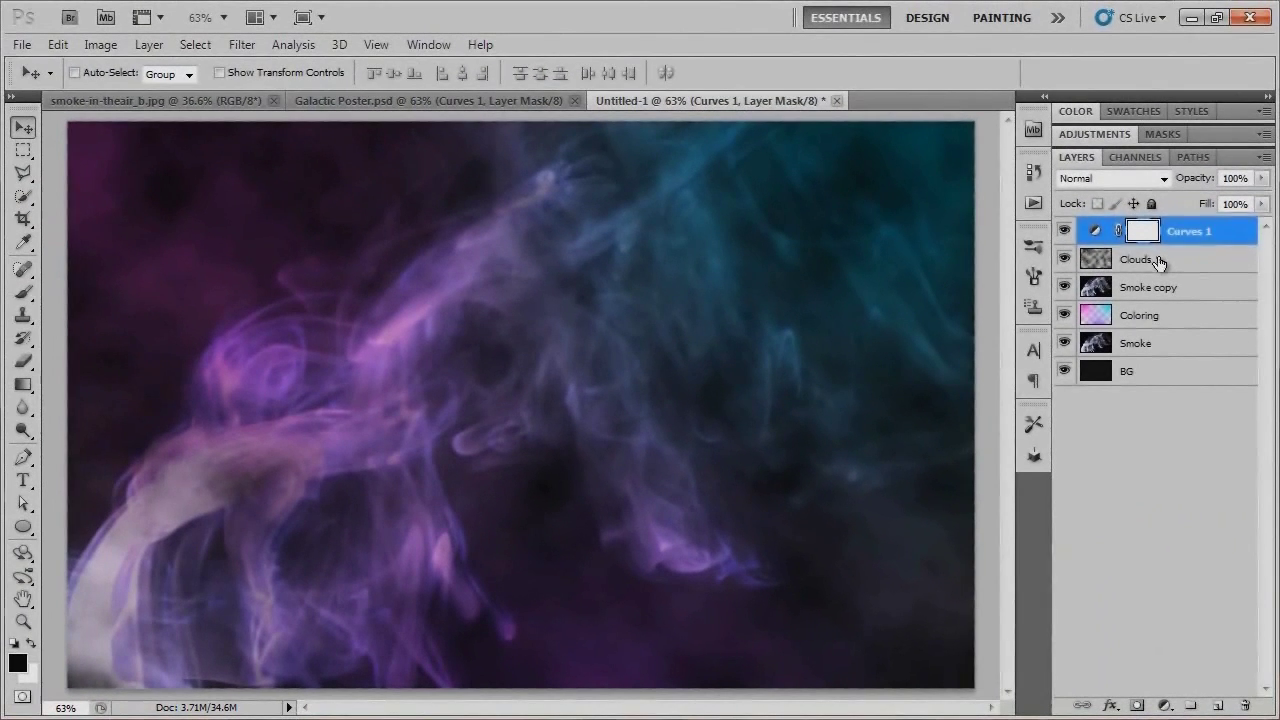
- Create a new layer named Distant Stars between the Clouds and Curves 1 layers
click(1160, 260)
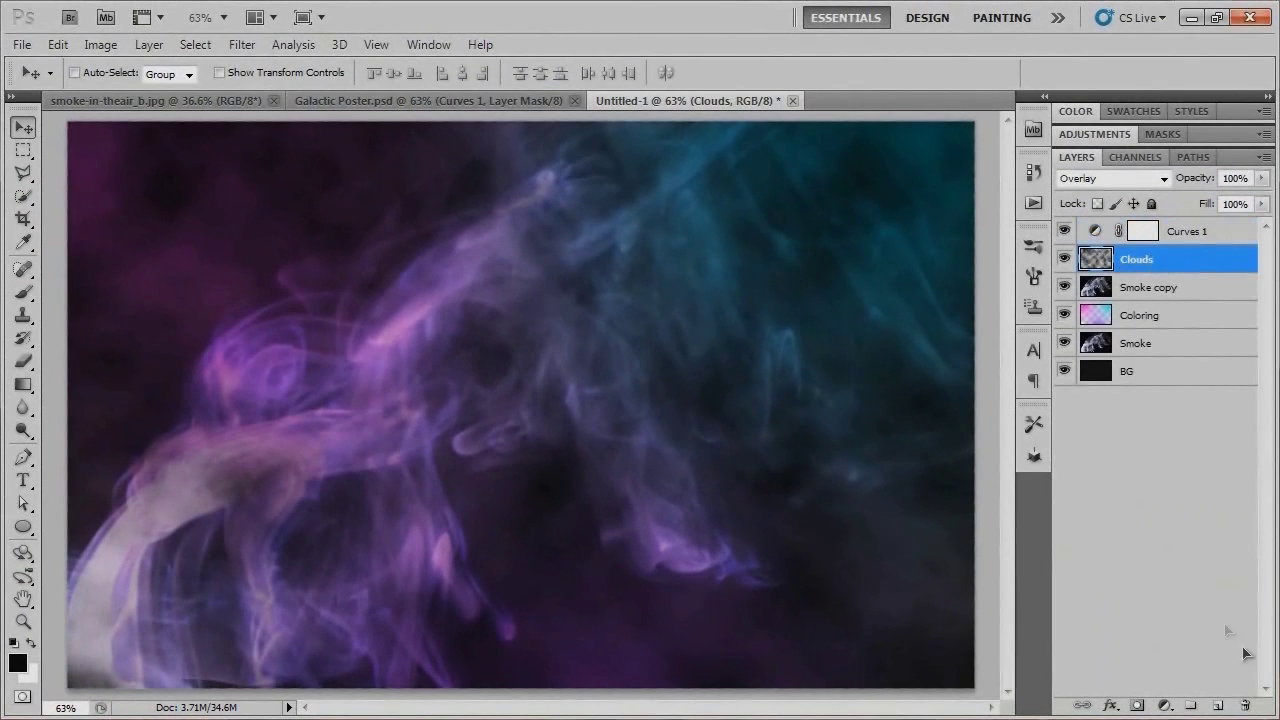
click(1216, 705)
double_click(1149, 262)
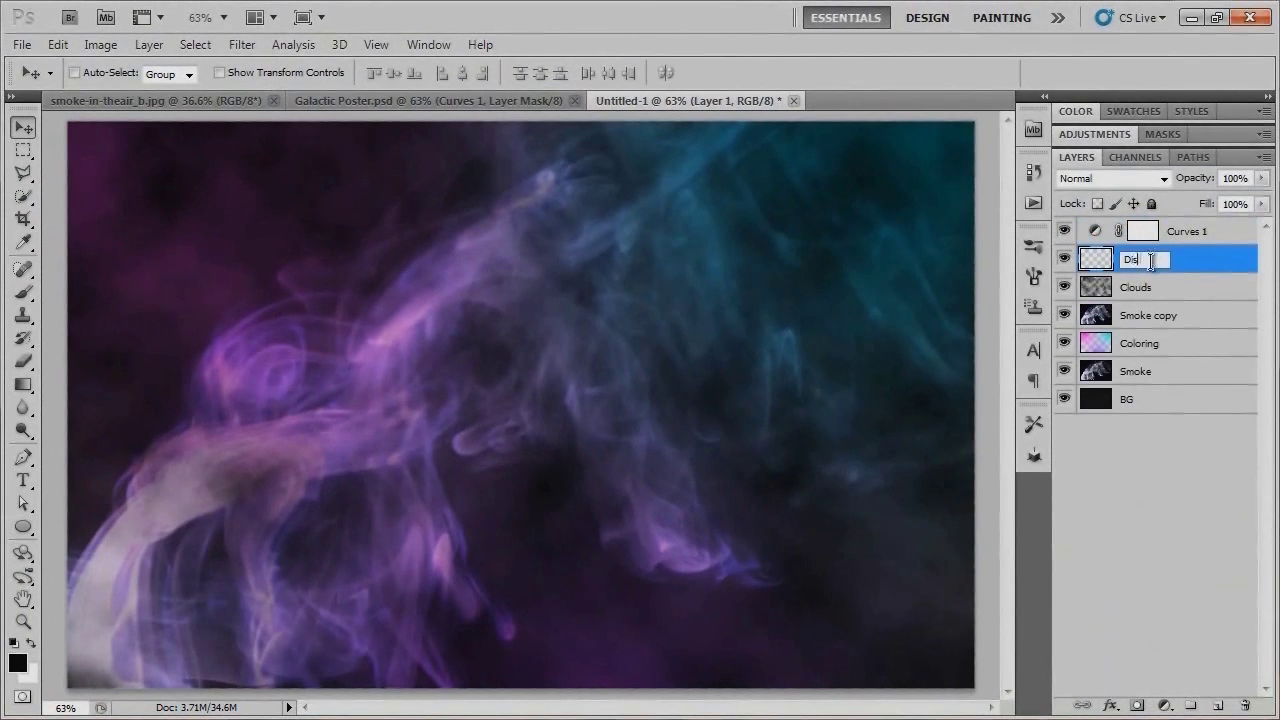
text(t Stars)
key(Return)
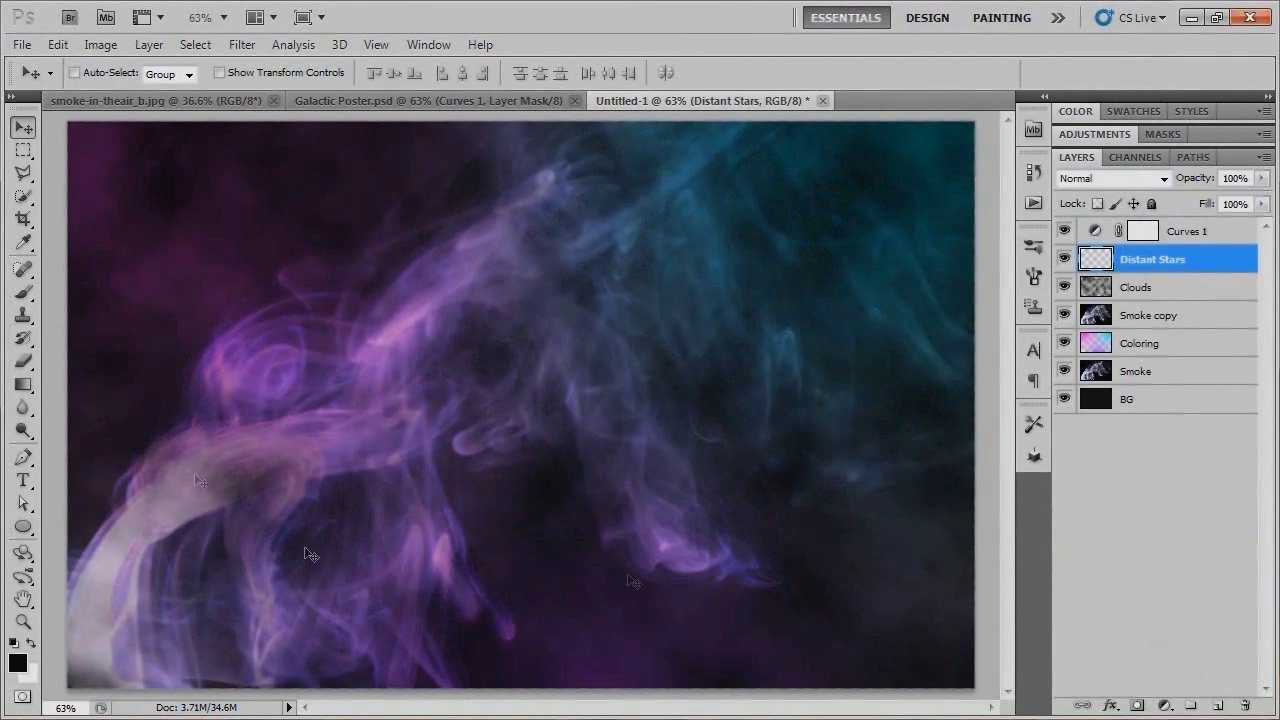
- Fill the Distant Stars layer with black and add 10% Gaussian monochromatic noise
key(alt+BackSpace)
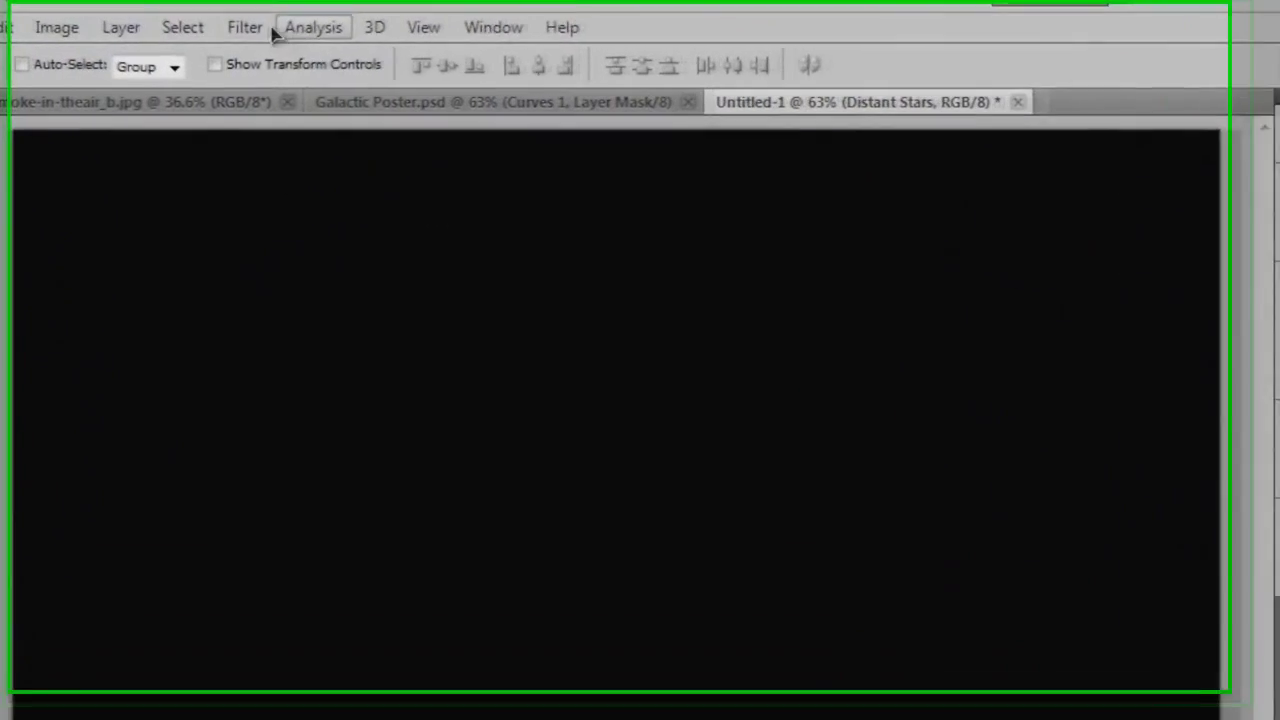
click(242, 44)
mouse_move(296, 283)
click(640, 360)
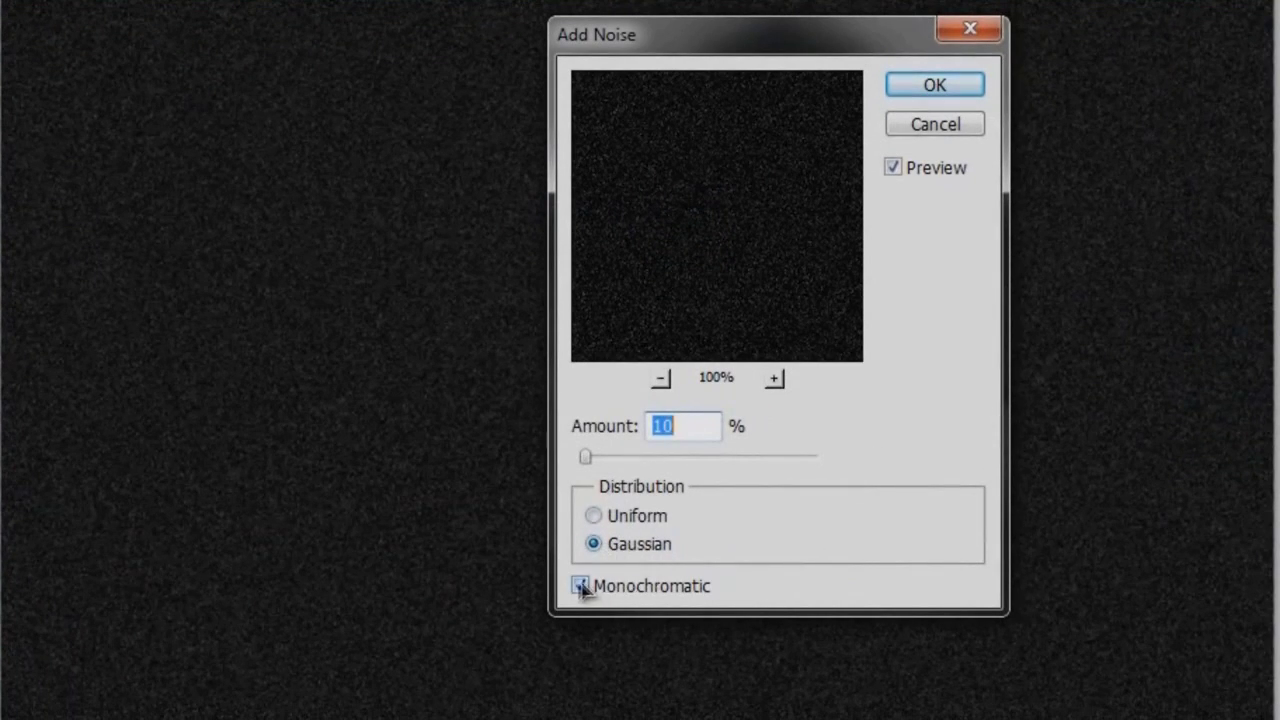
click(932, 86)
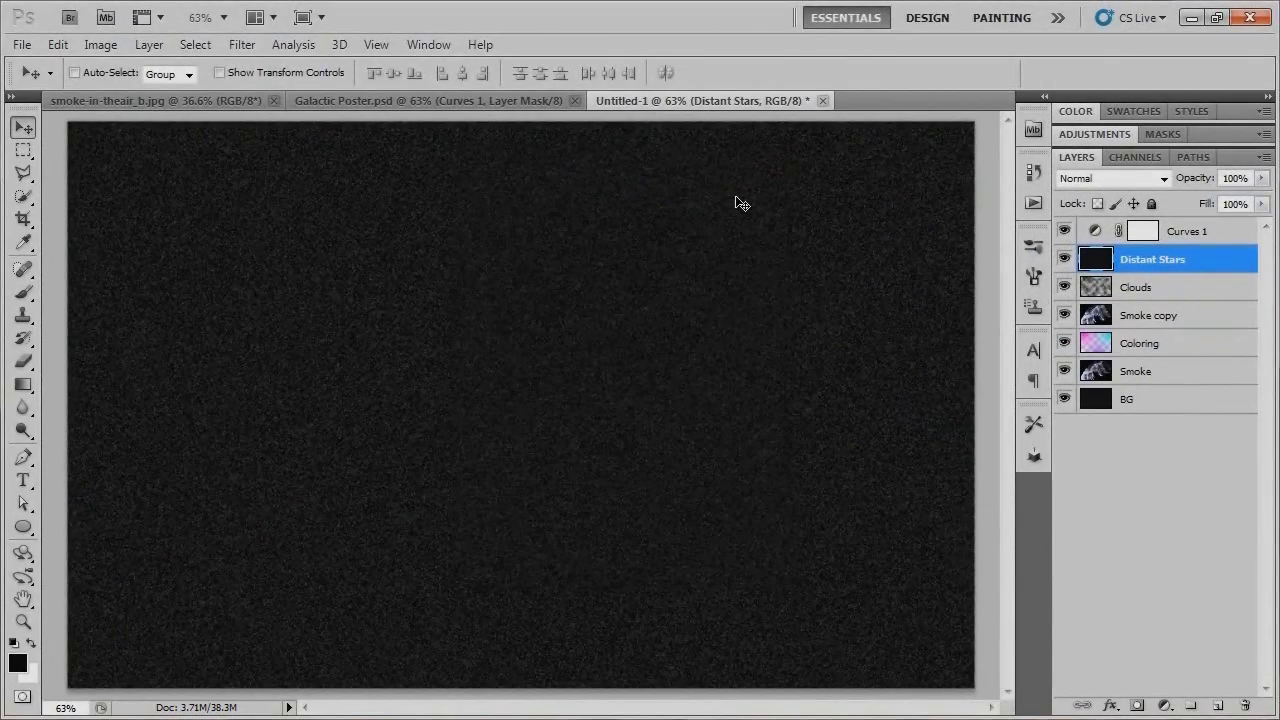
- Apply Levels to the Distant Stars layer with a black input of 48 and a white input of 141
key(ctrl+1)
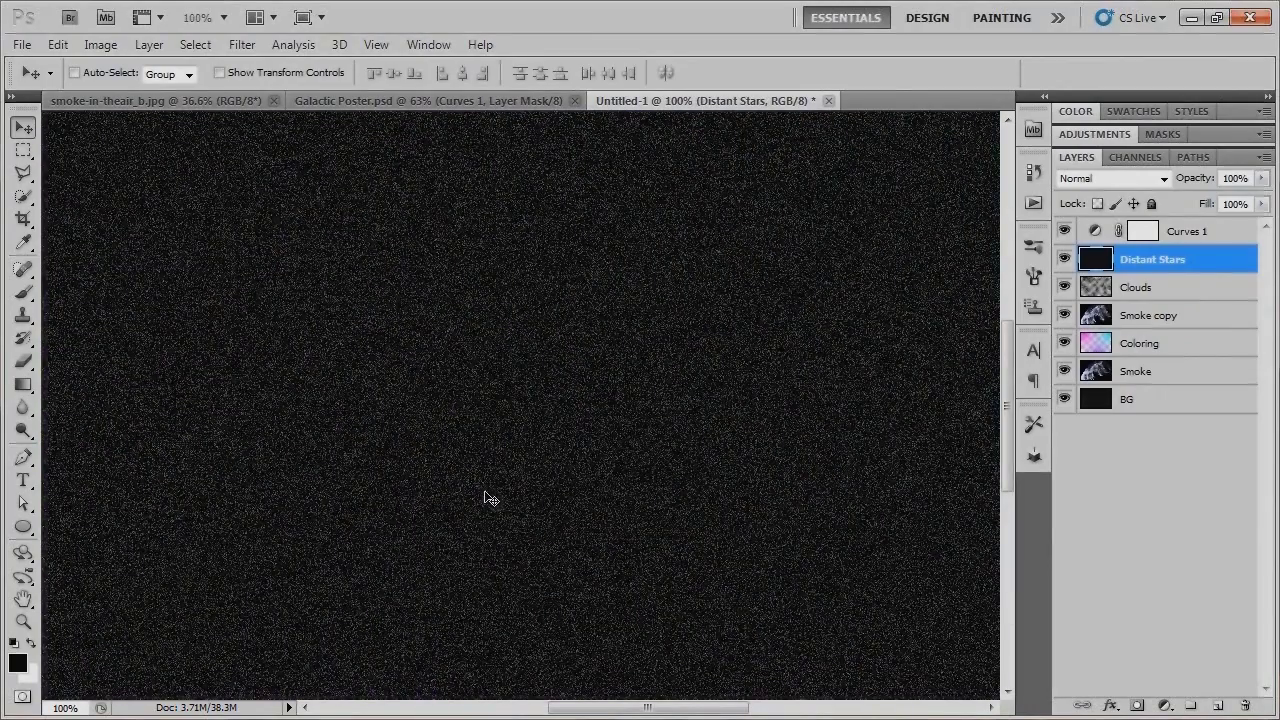
key(ctrl+l)
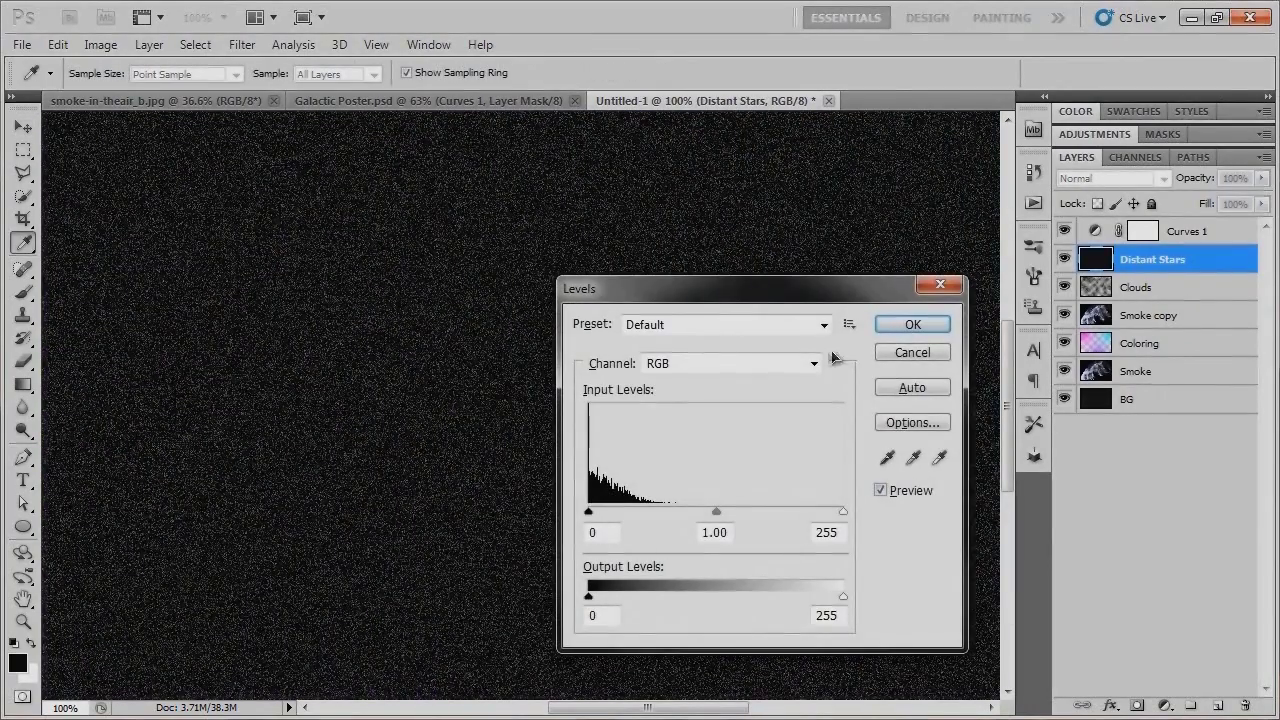
drag(766, 300, 784, 149)
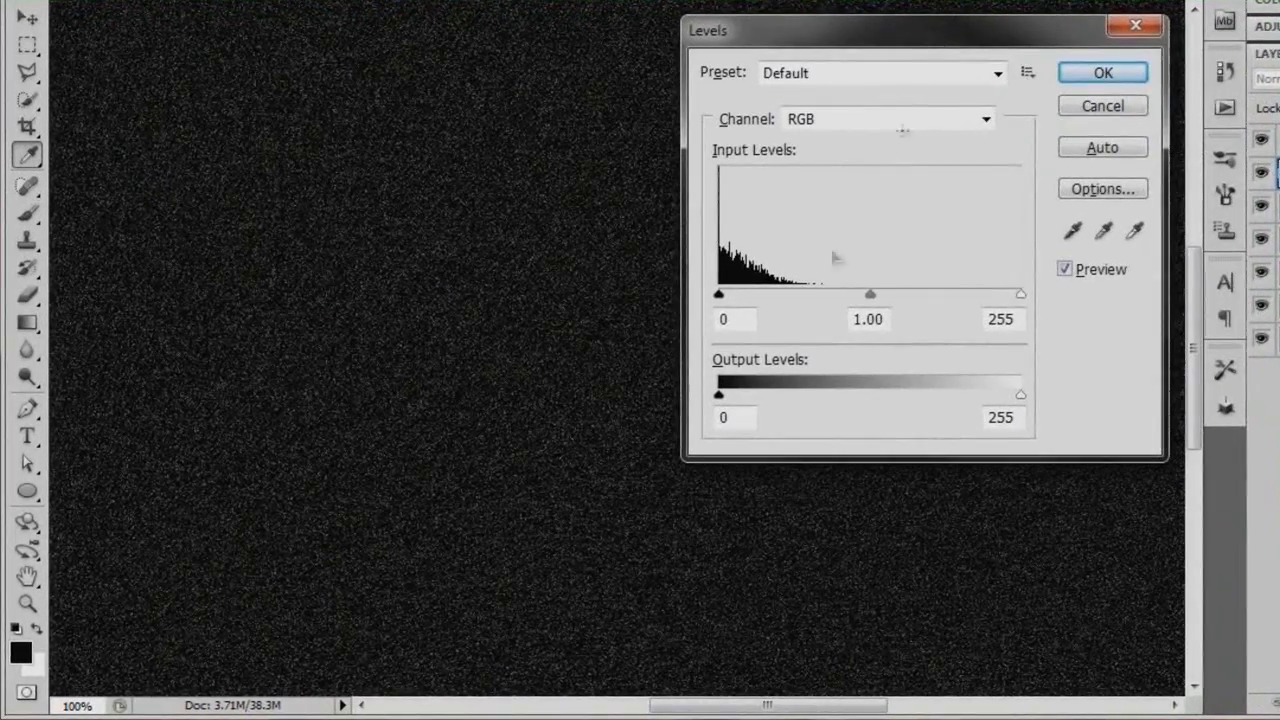
drag(718, 296, 764, 295)
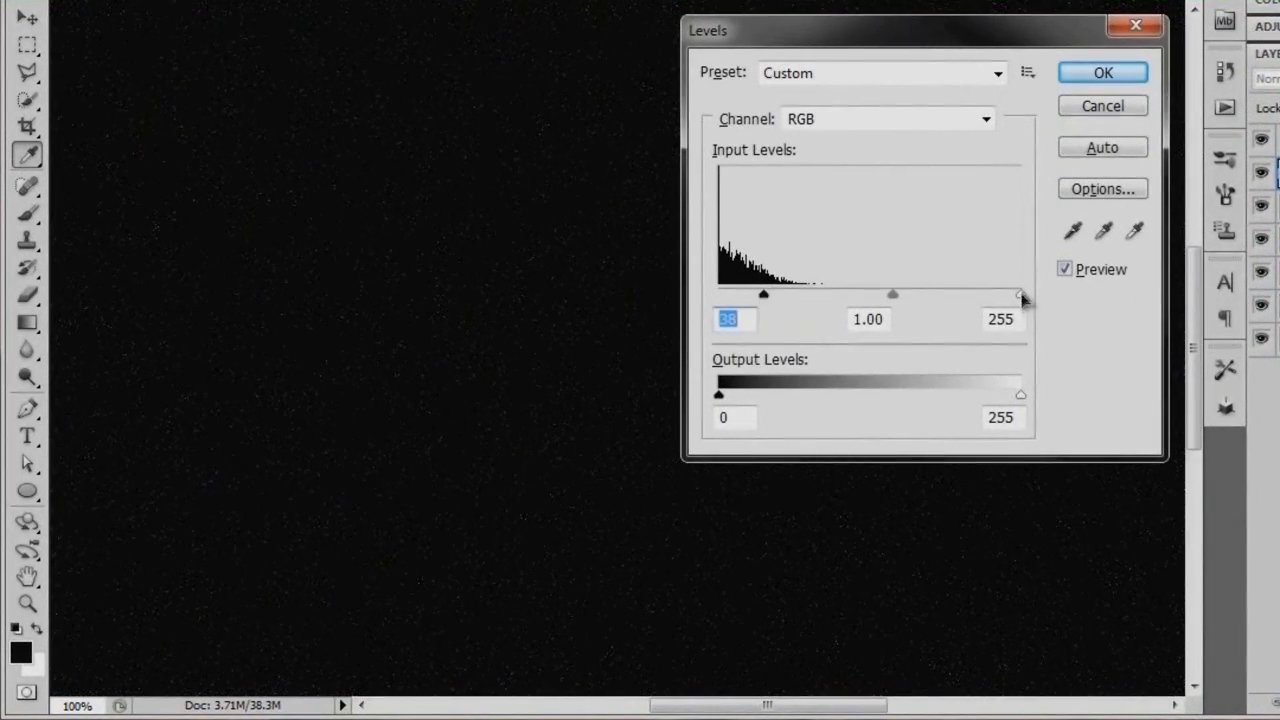
drag(1020, 296, 885, 296)
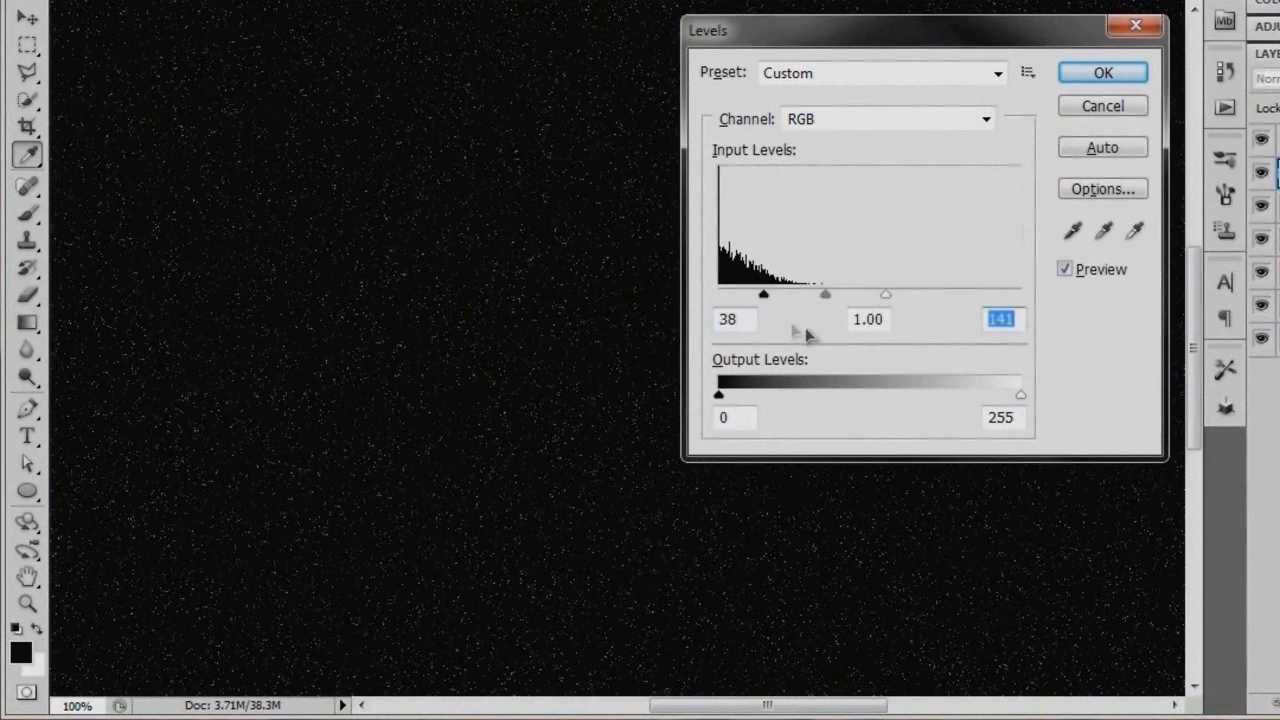
drag(766, 299, 773, 301)
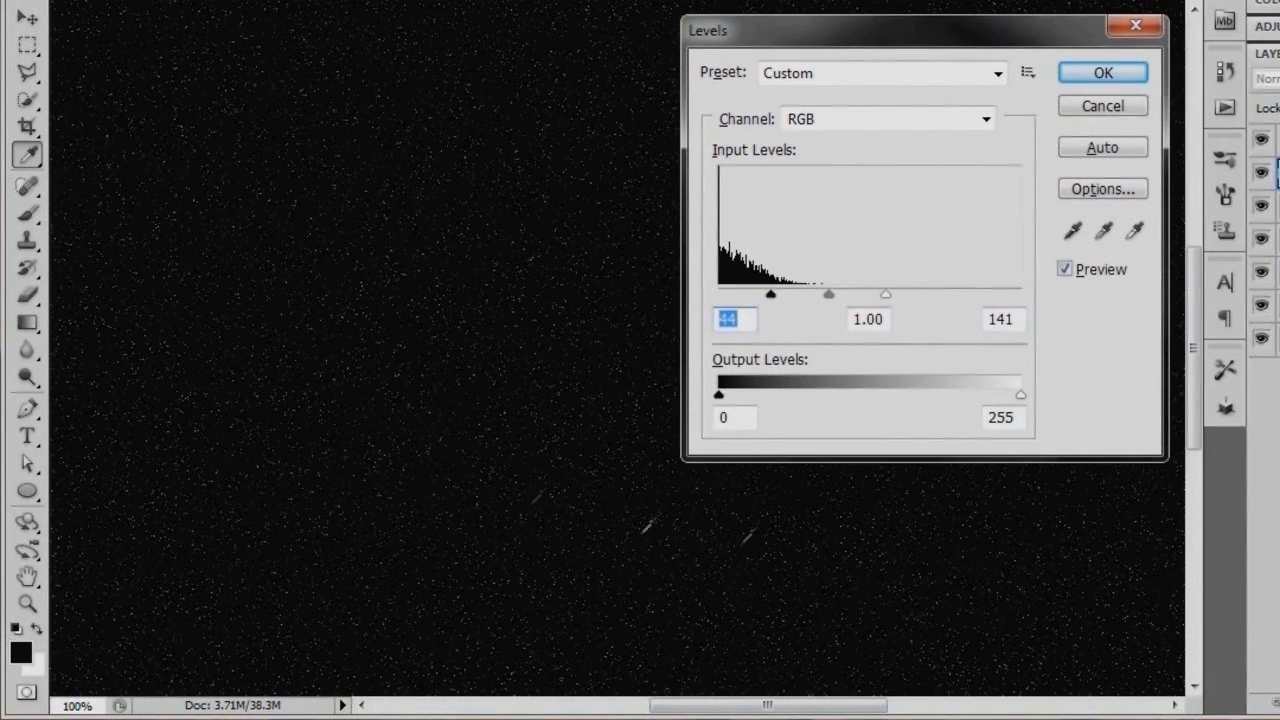
drag(770, 297, 773, 298)
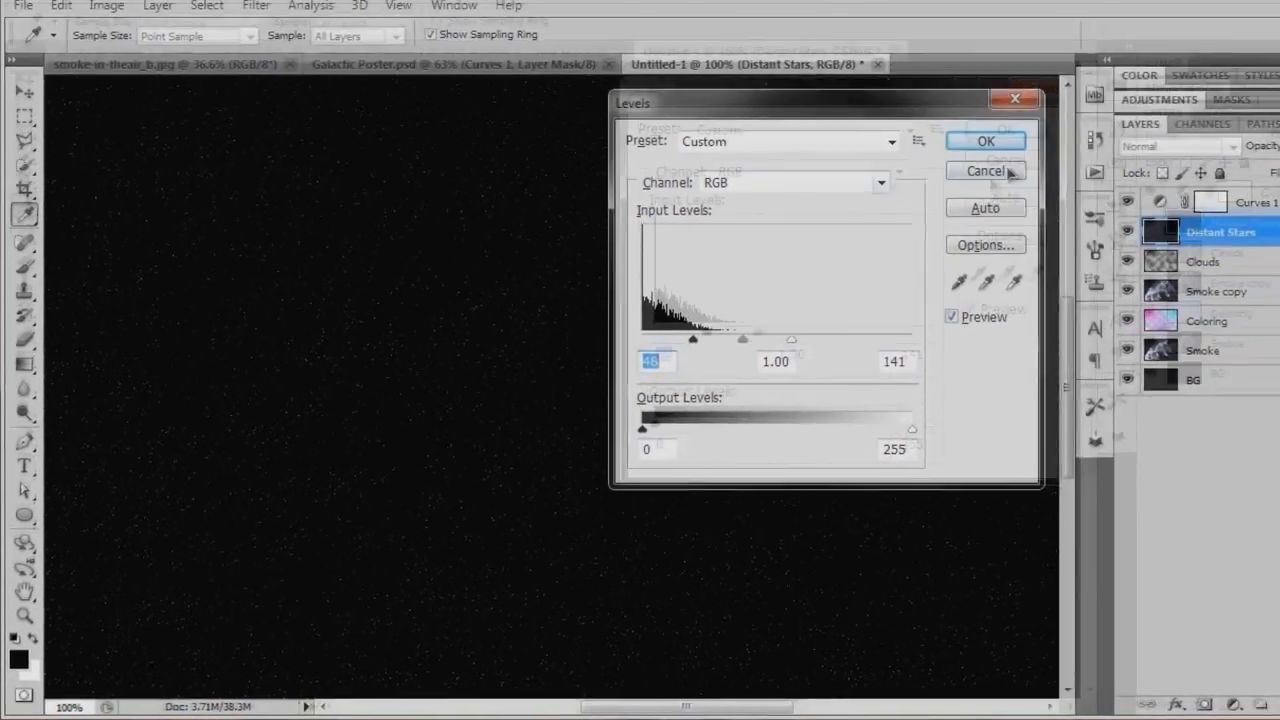
click(1103, 73)
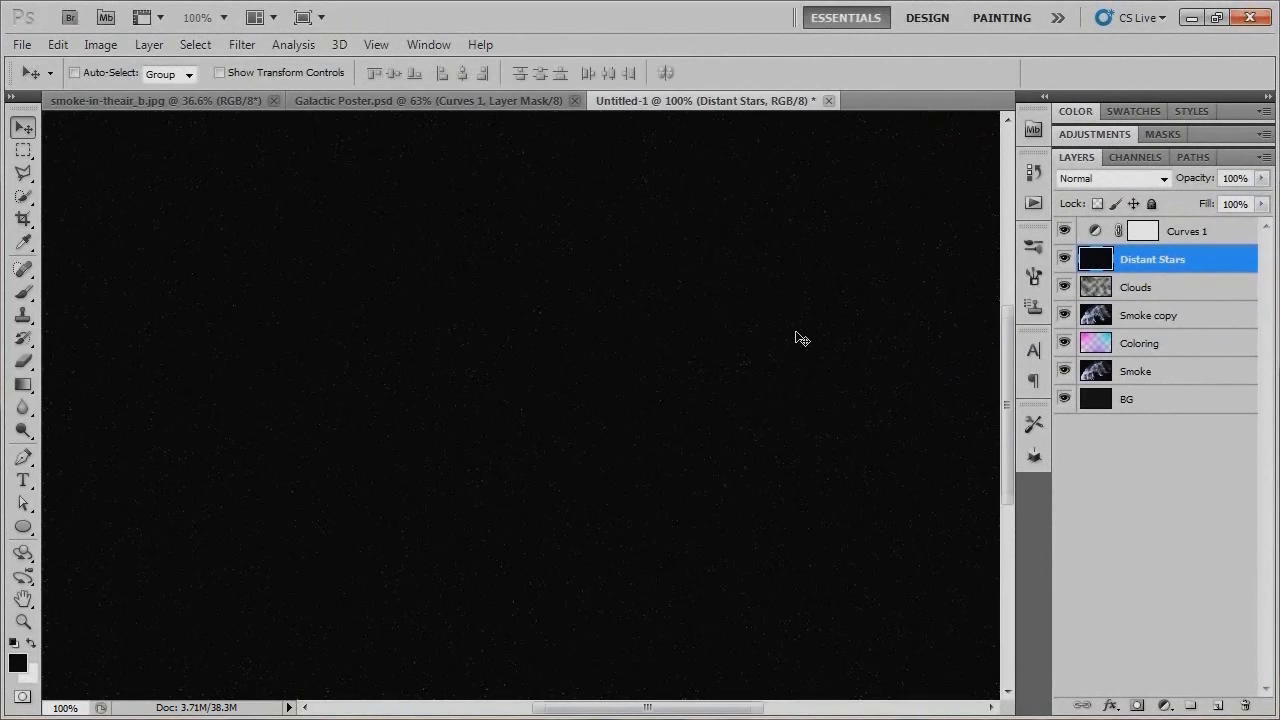
- Set the blend mode of the Distant Stars layer to Screen
key(ctrl+0)
click(1106, 180)
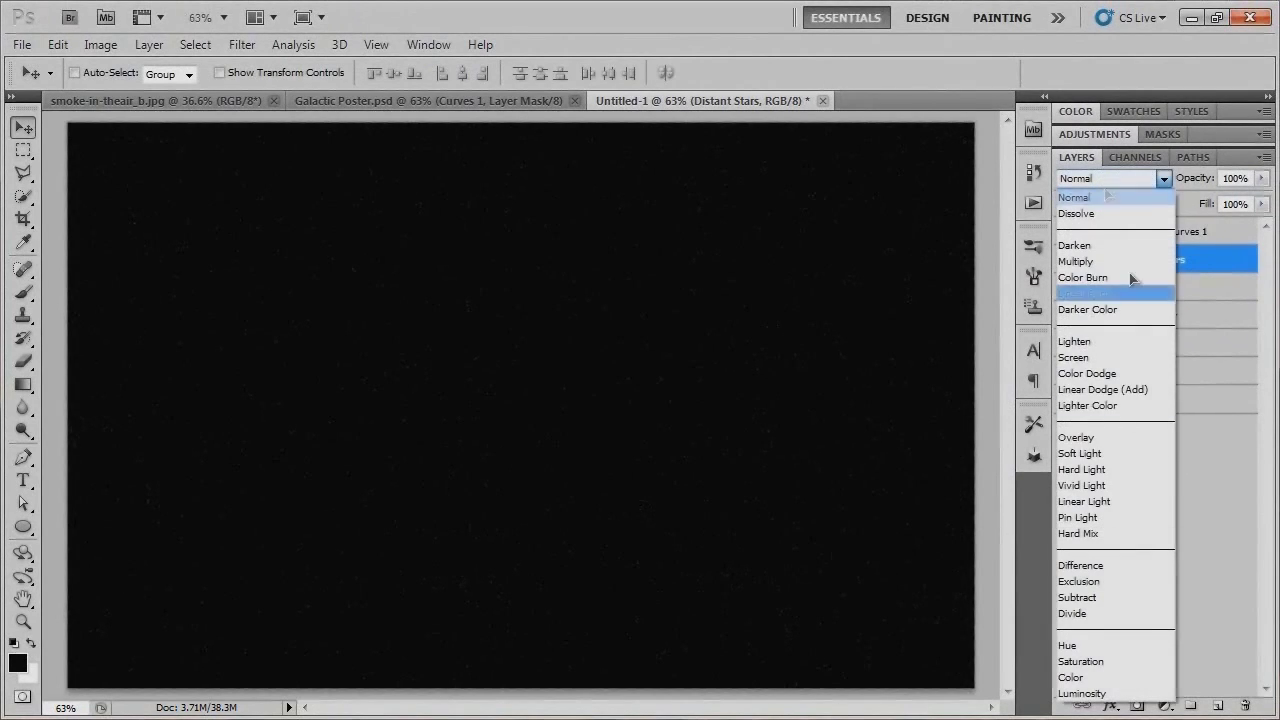
click(1074, 358)
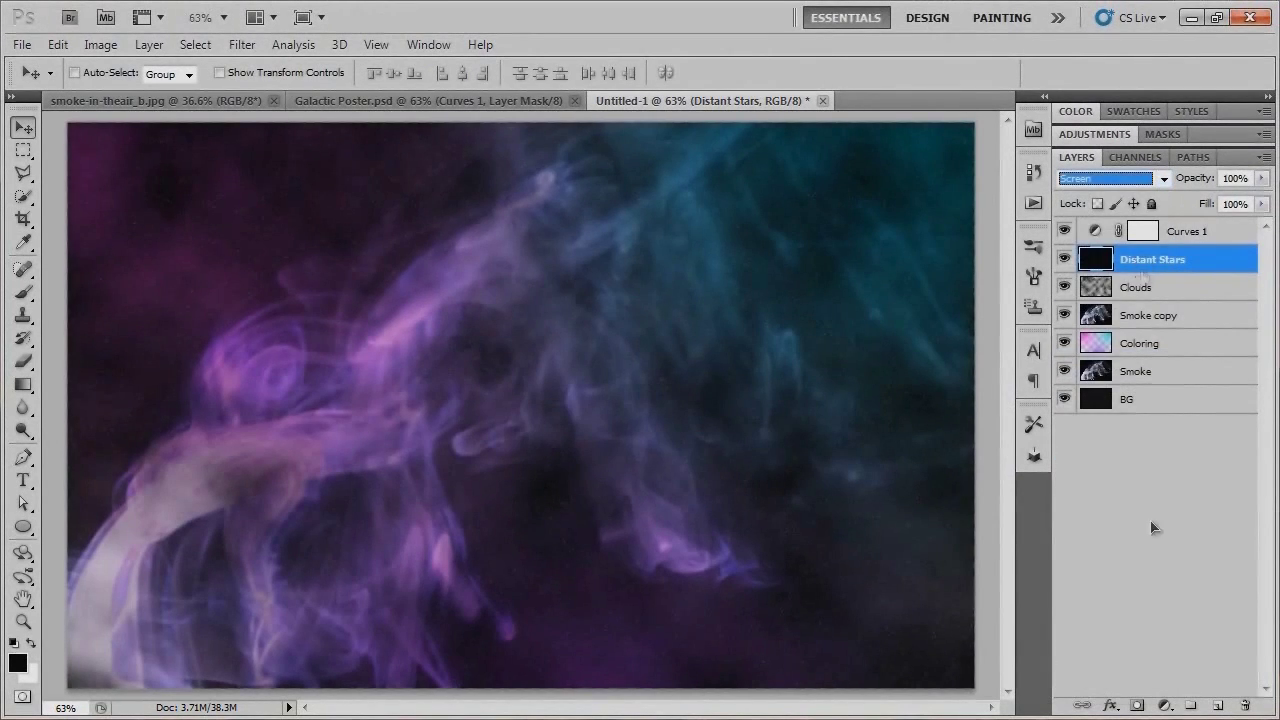
- Add a layer mask to Distant Stars and render the Clouds filter on it
click(1137, 705)
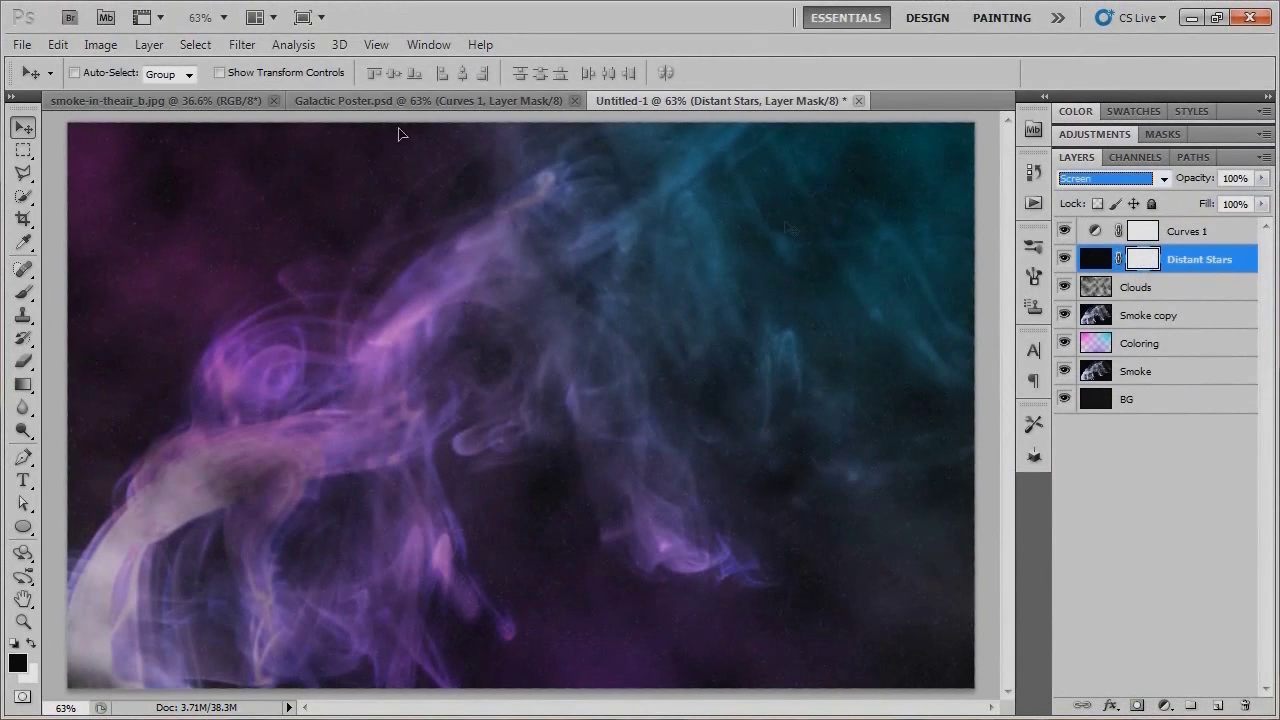
click(241, 44)
mouse_move(287, 301)
mouse_move(423, 322)
click(520, 322)
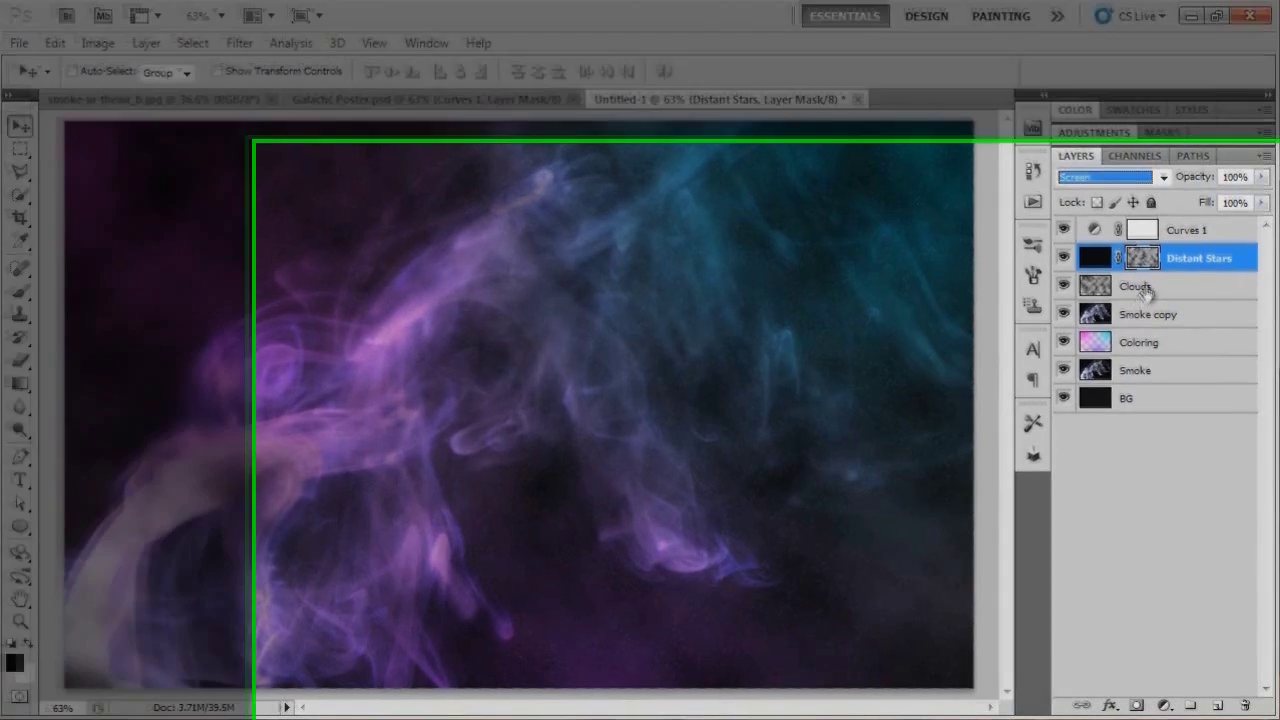
- Add a layer mask to the Clouds layer and paint black on it over the bright smoke band with a 125 px soft brush
click(1145, 288)
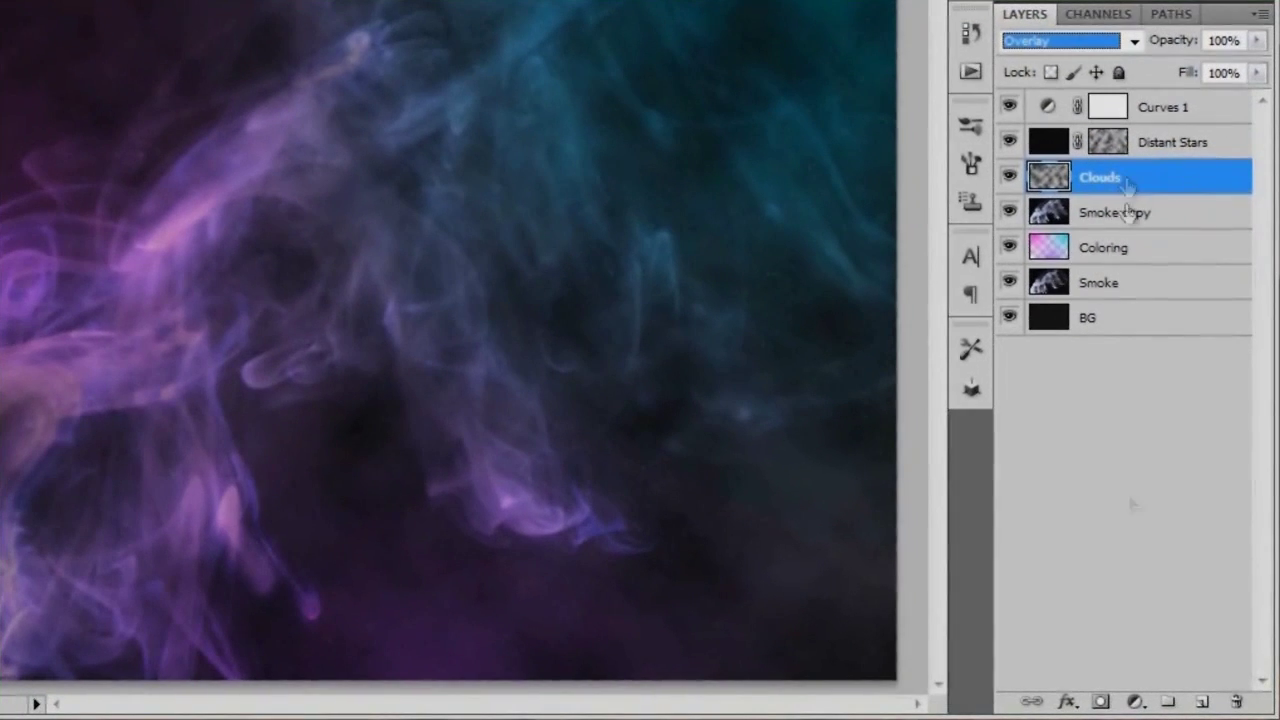
click(1100, 701)
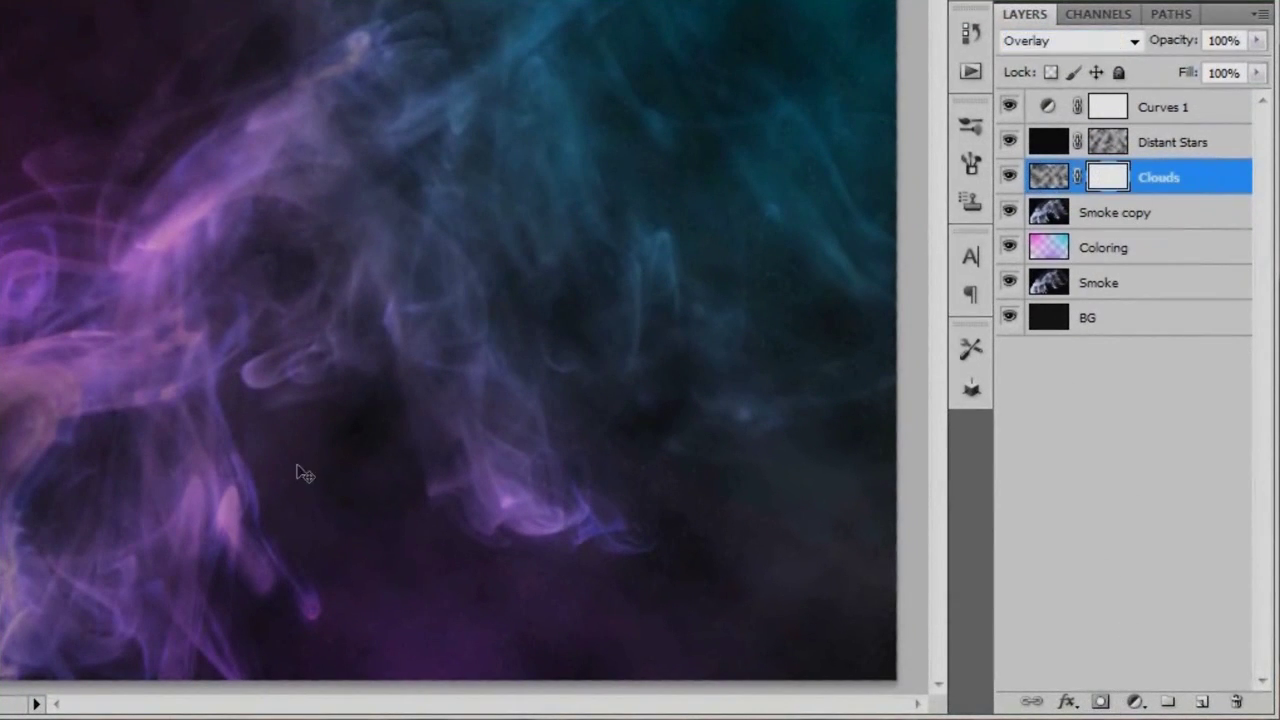
key(b)
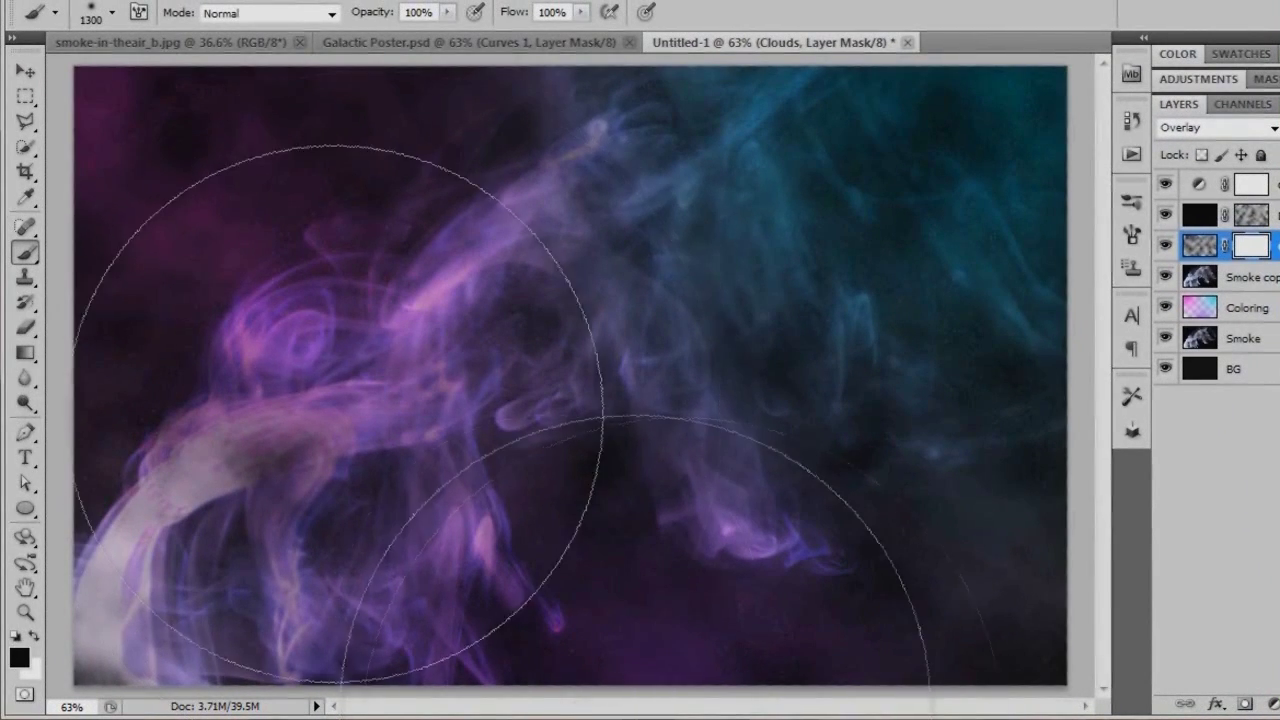
key(bracketleft)
key(bracketleft)
key(bracketleft)
key(bracketleft)
key(bracketleft)
key(bracketleft)
key(bracketleft)
key(bracketleft)
key(bracketleft)
key(bracketleft)
key(bracketleft)
key(bracketleft)
key(bracketleft)
key(bracketleft)
key(bracketleft)
mouse_move(237, 451)
mouse_down()
mouse_move(286, 440)
mouse_move(206, 449)
mouse_move(188, 478)
mouse_move(314, 543)
mouse_move(183, 520)
mouse_move(137, 532)
mouse_move(433, 272)
mouse_up()
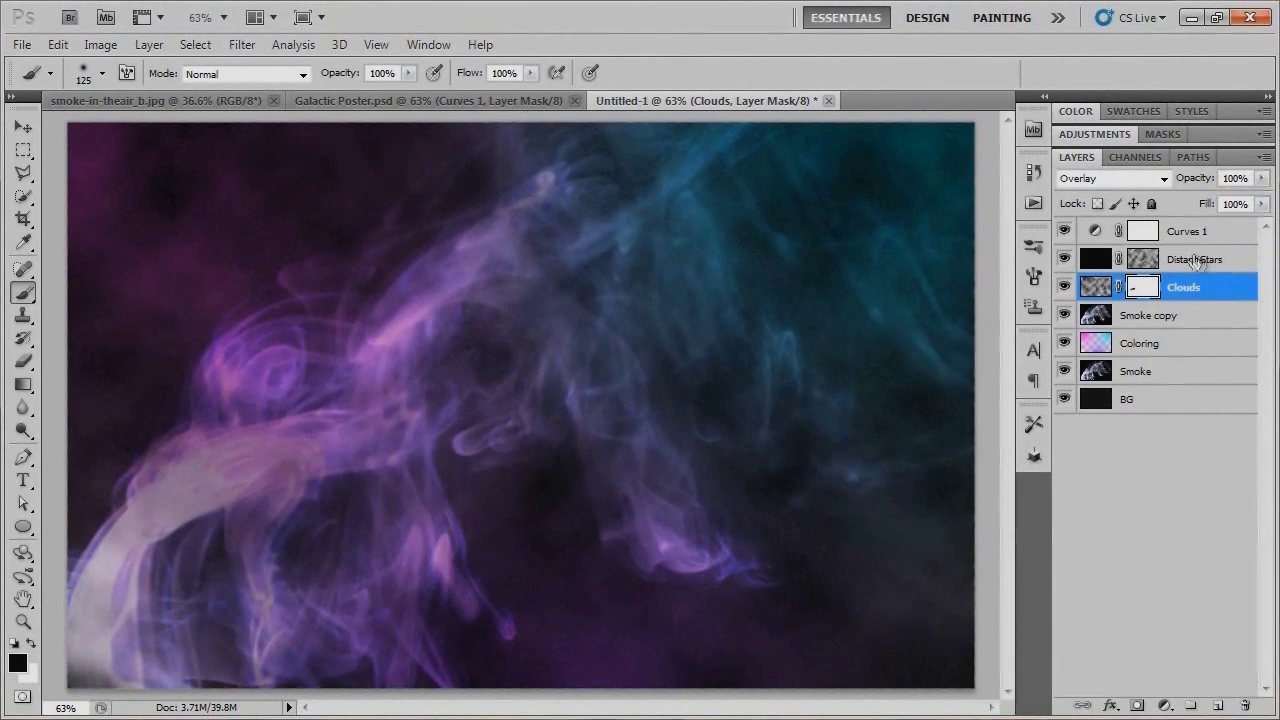
- Add the text "CH-CH-CHECK IT" above Distant Stars in black 100 pt Devil Breeze and shift it slightly towards the left
click(1204, 265)
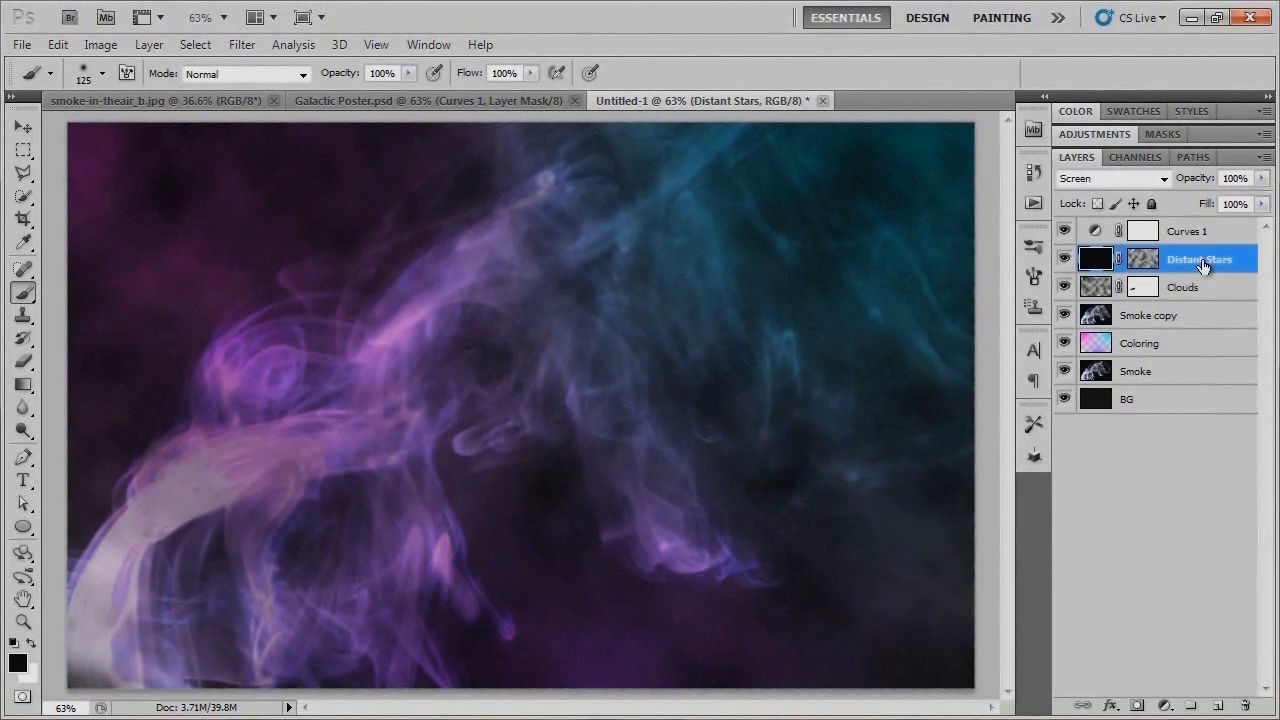
key(t)
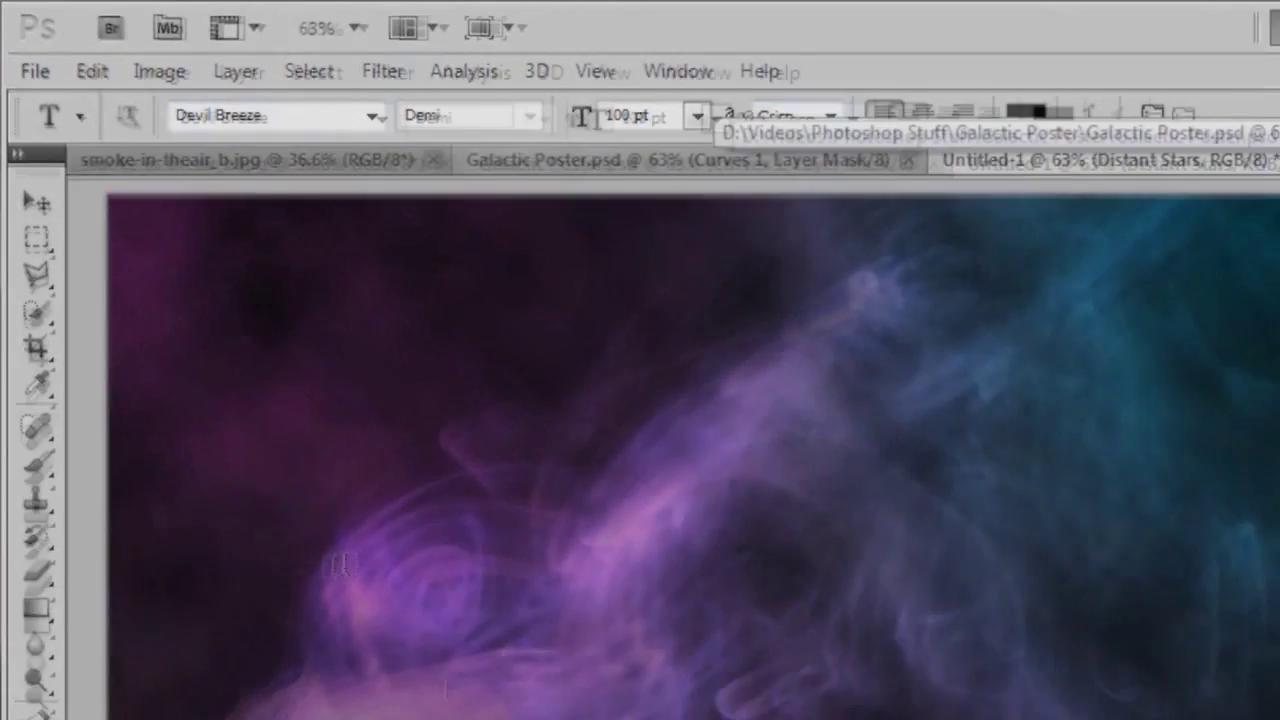
click(336, 627)
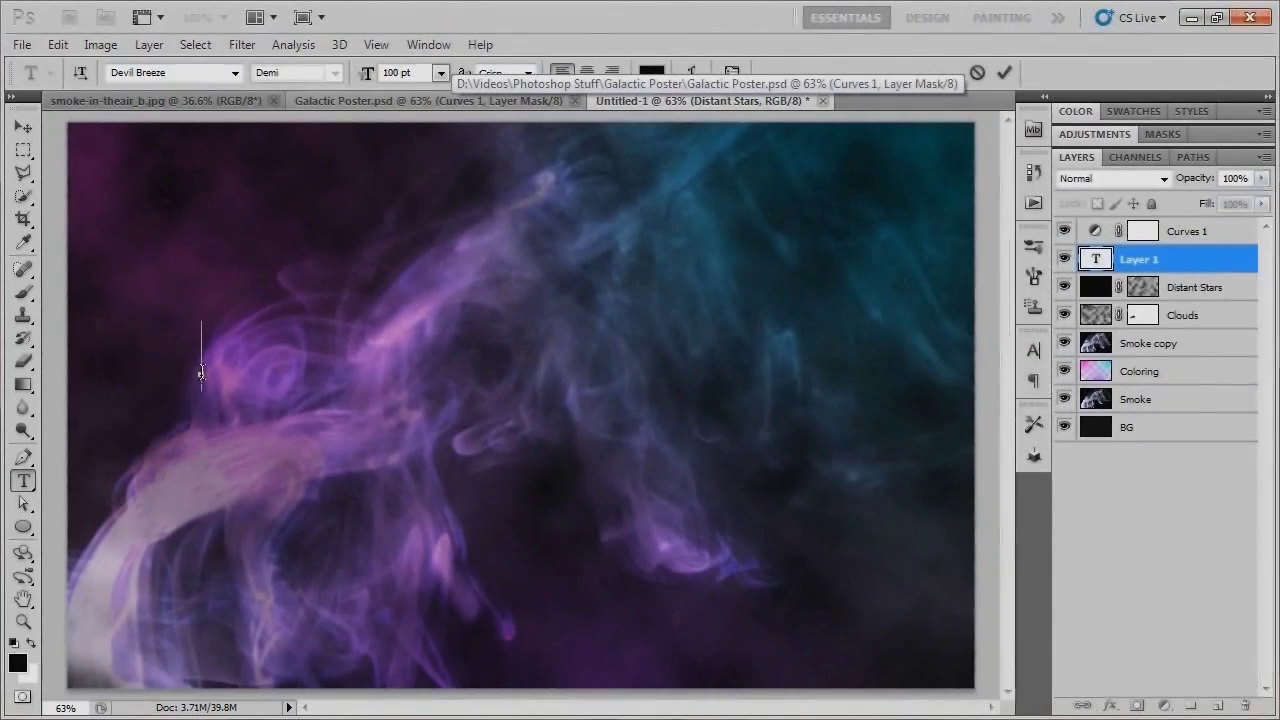
text(C)
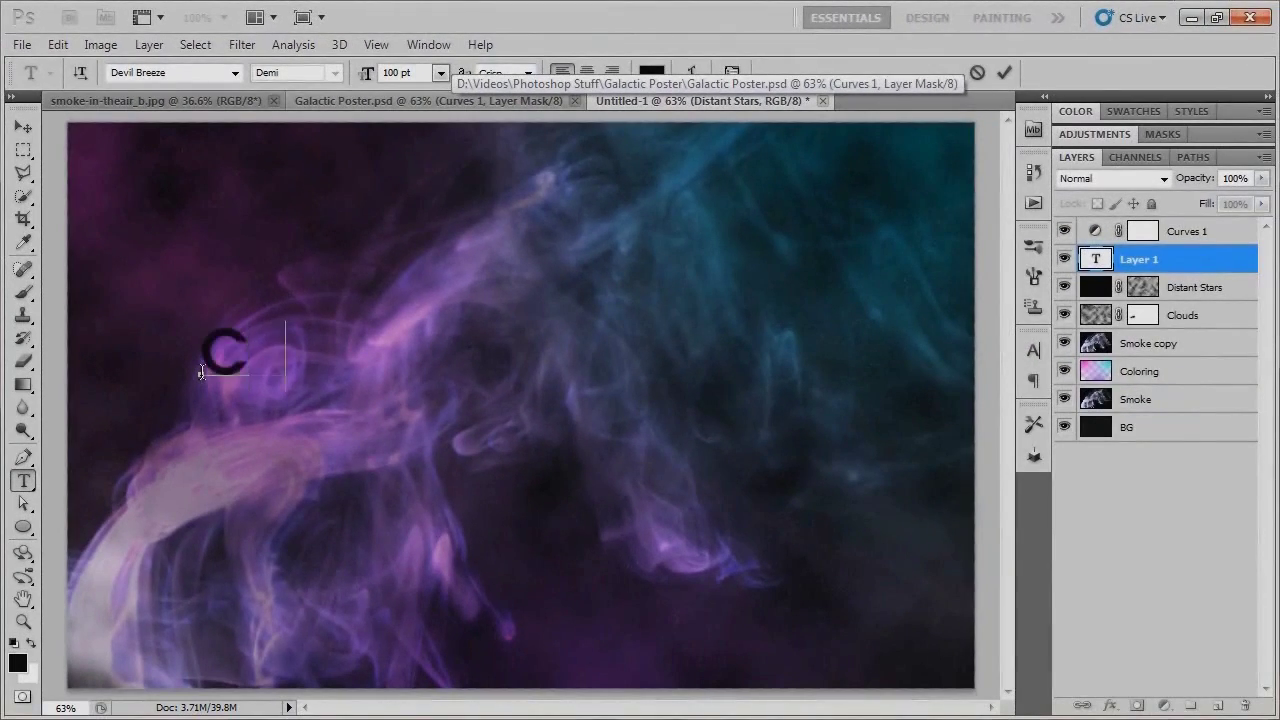
text(H-CH-CHECK IT)
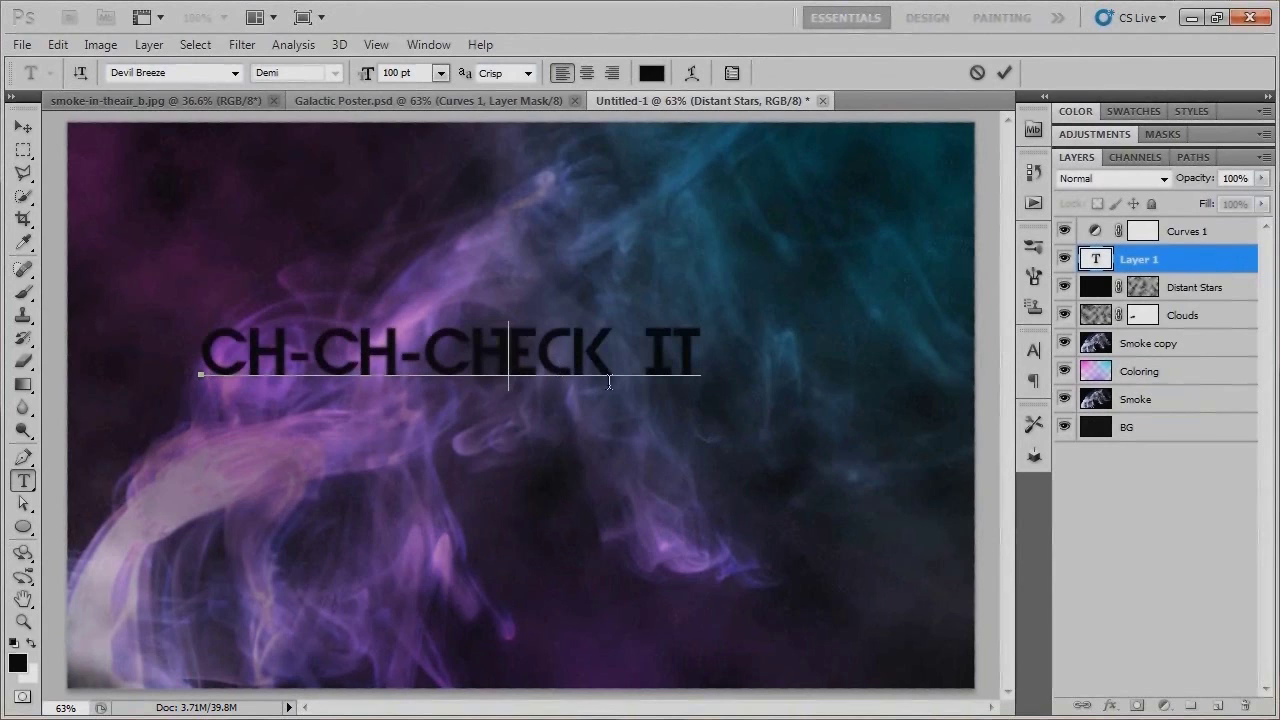
drag(734, 472, 689, 483)
key(ctrl+Return)
- Add a separate text layer reading "PRODUCTIONS" below the first line of text
click(406, 456)
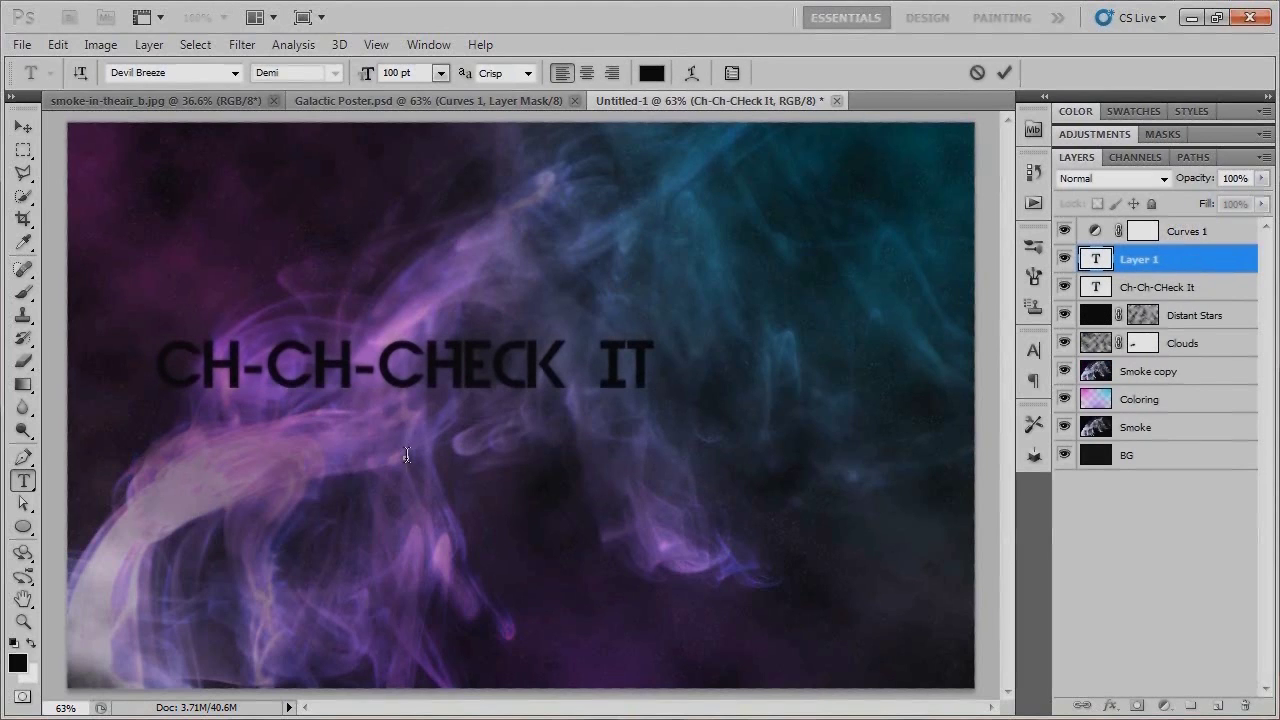
text(Production)
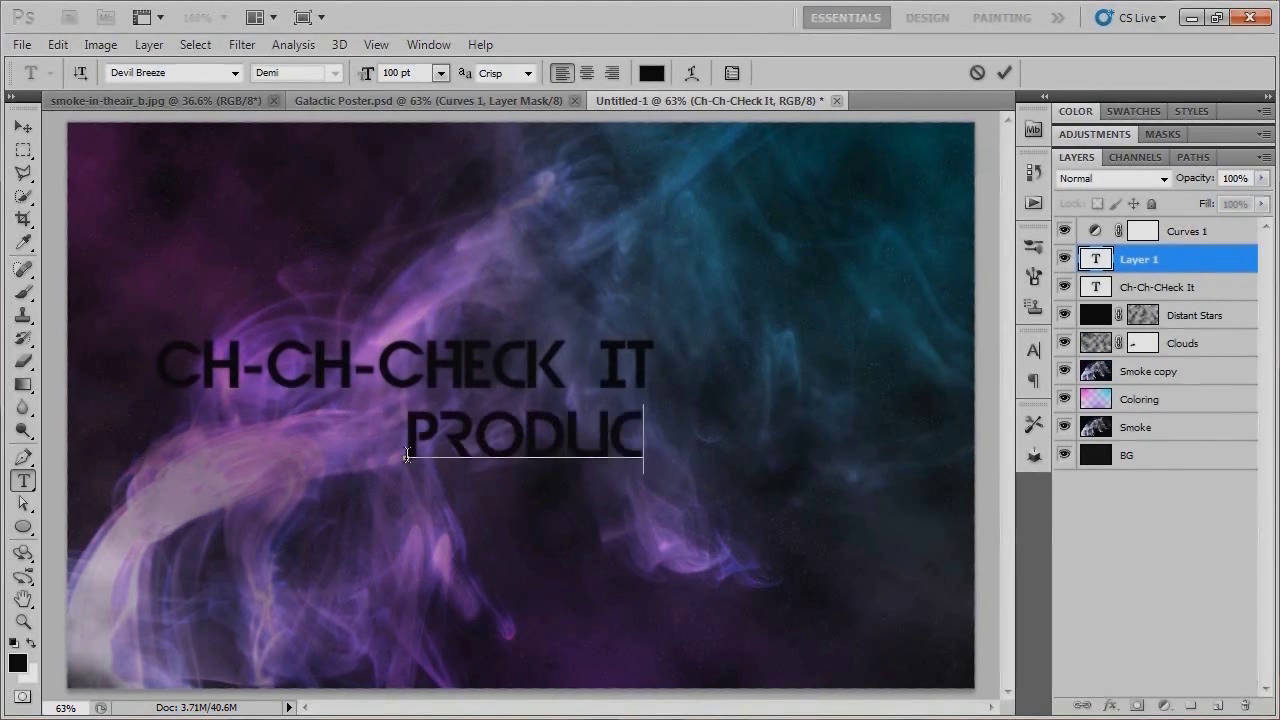
text(s)
key(ctrl+Return)
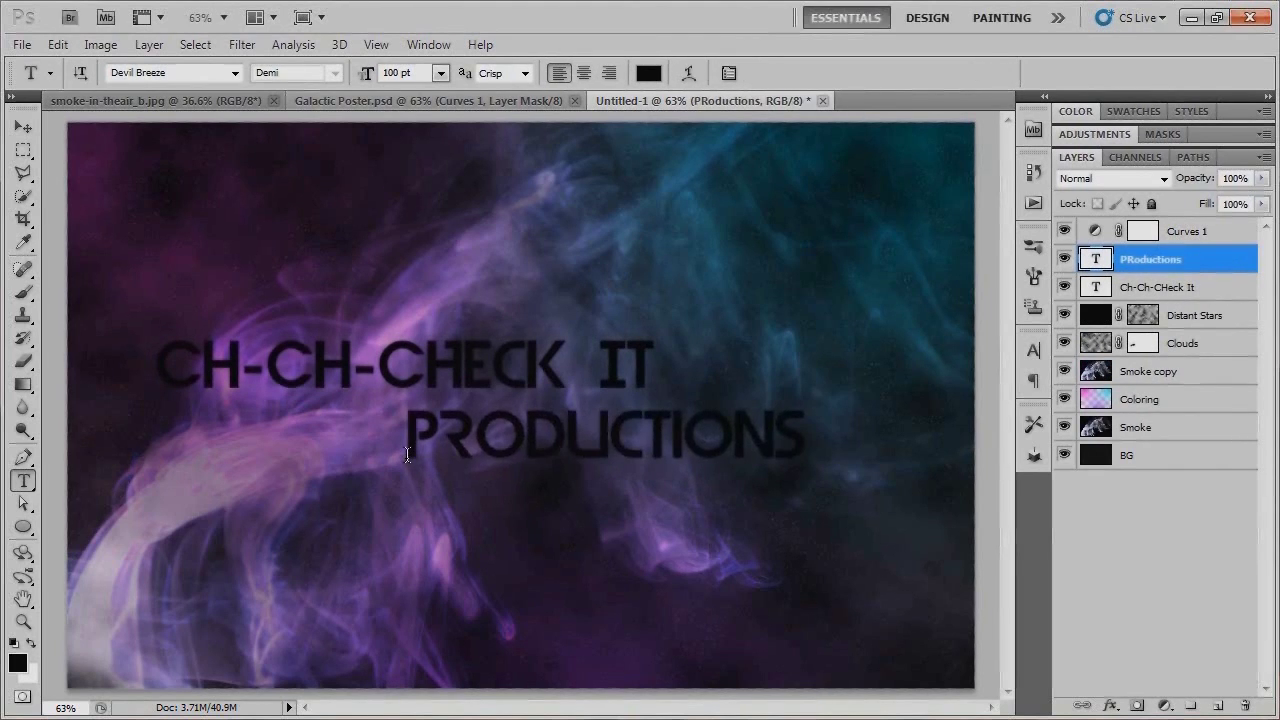
- Move PRODUCTIONS up and left so its letters join the strokes of the CH-CH-CHECK IT line
key(v)
drag(503, 482, 668, 436)
scroll(540, 405, up, 5)
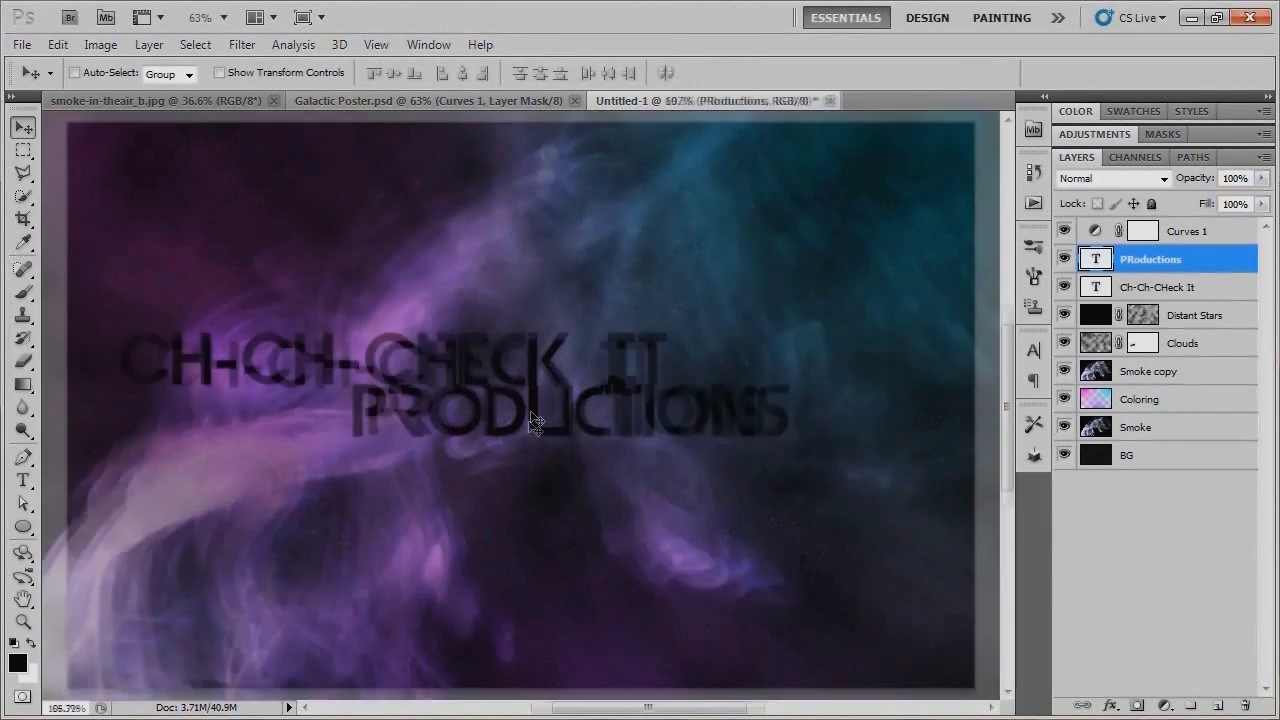
key(Left)
key(Left)
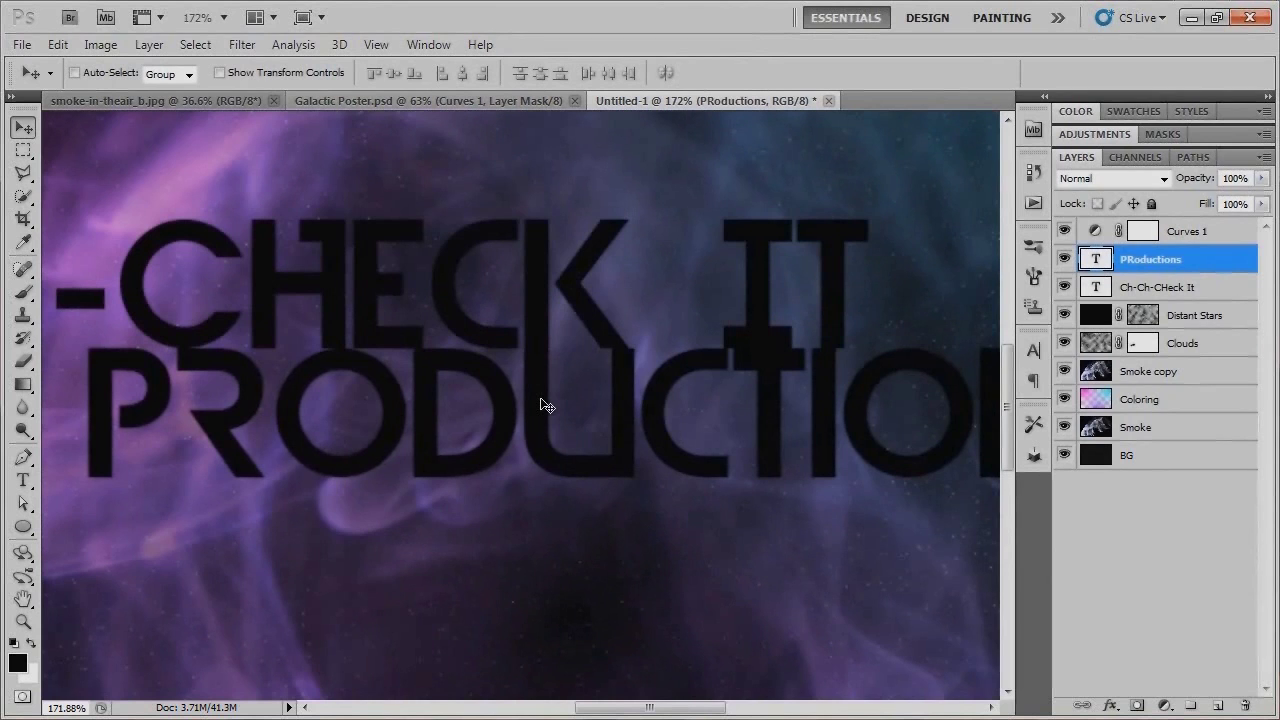
scroll(540, 405, down, 4)
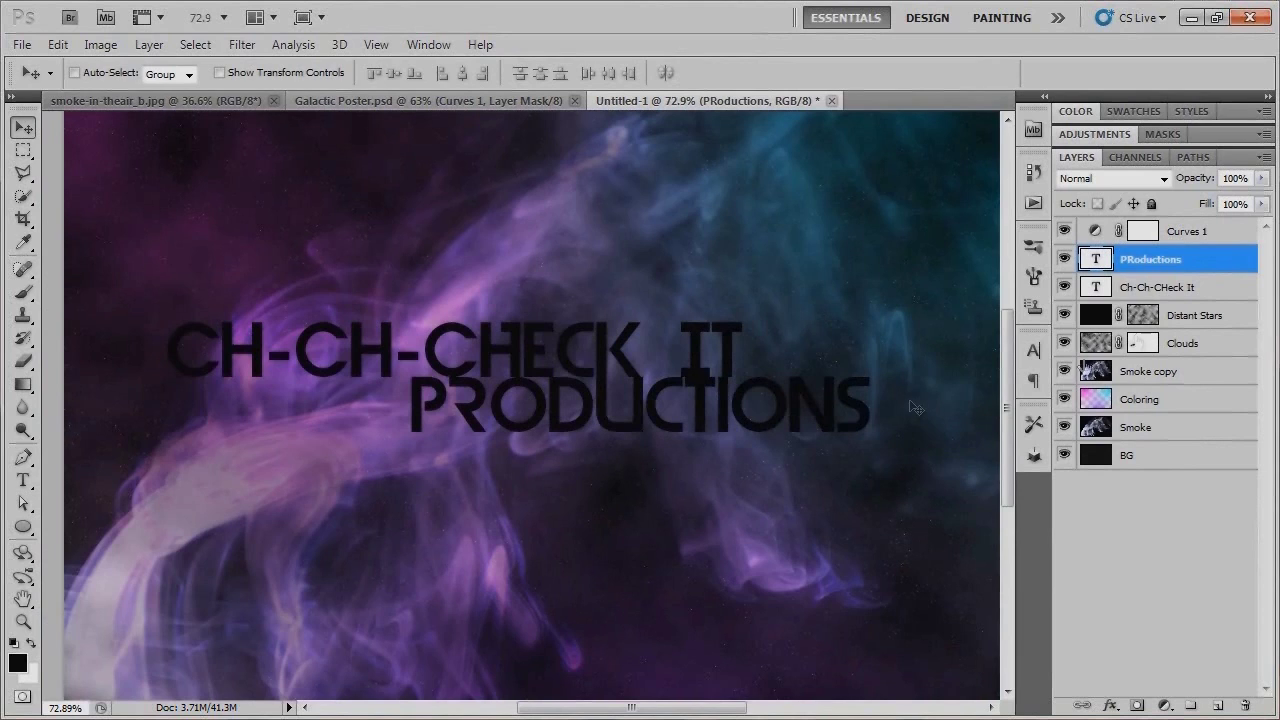
- Merge the two text layers into one and rename the merged layer Text
shift+click(1150, 289)
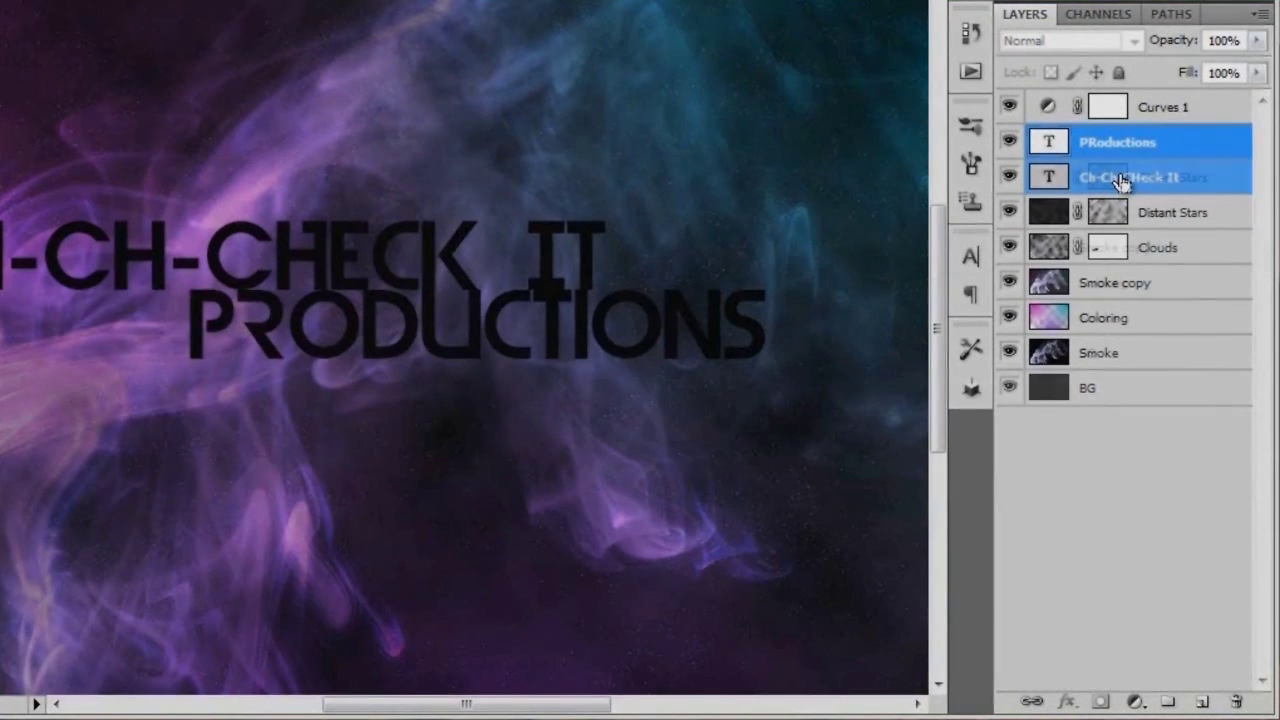
key(ctrl+e)
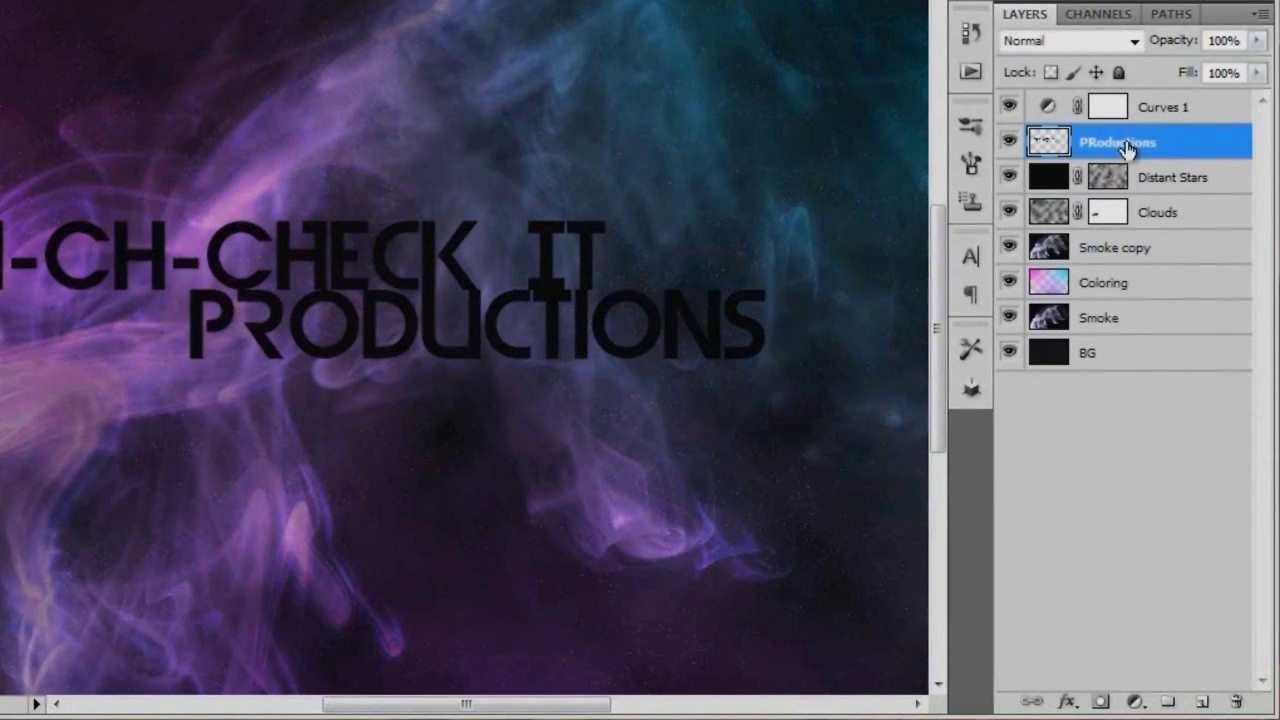
double_click(1127, 145)
text(T)
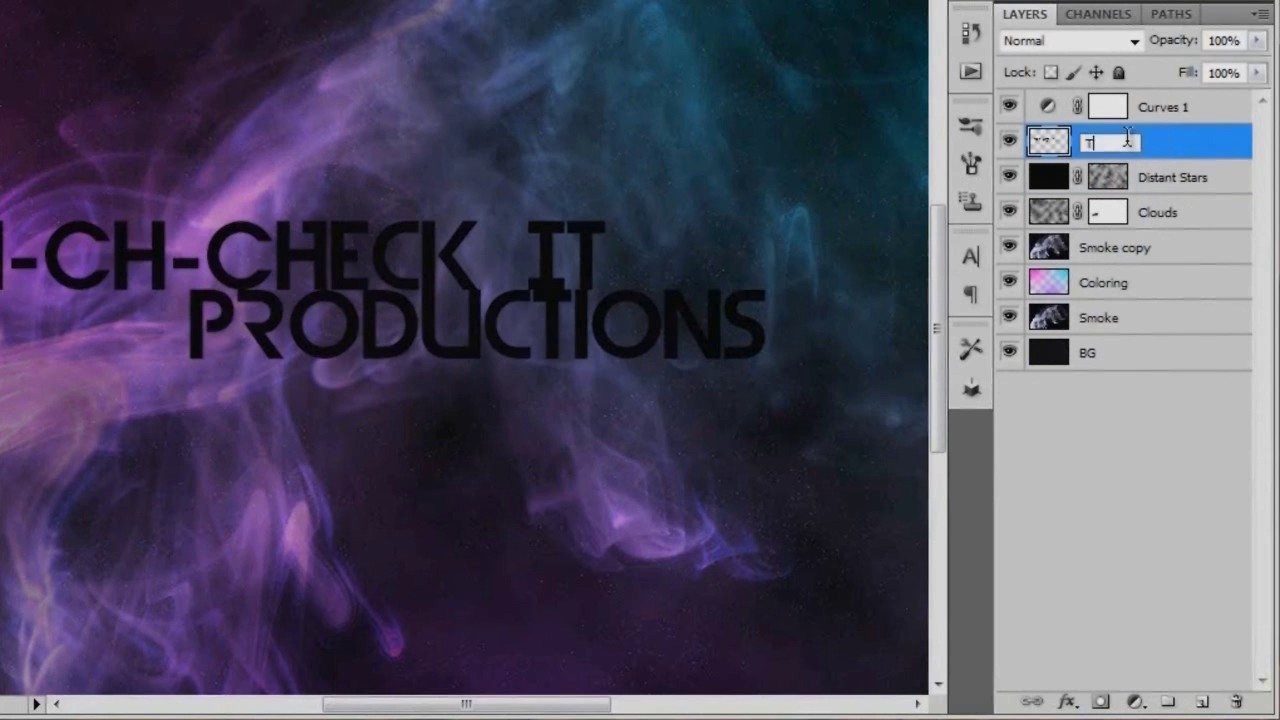
text(ext)
key(Return)
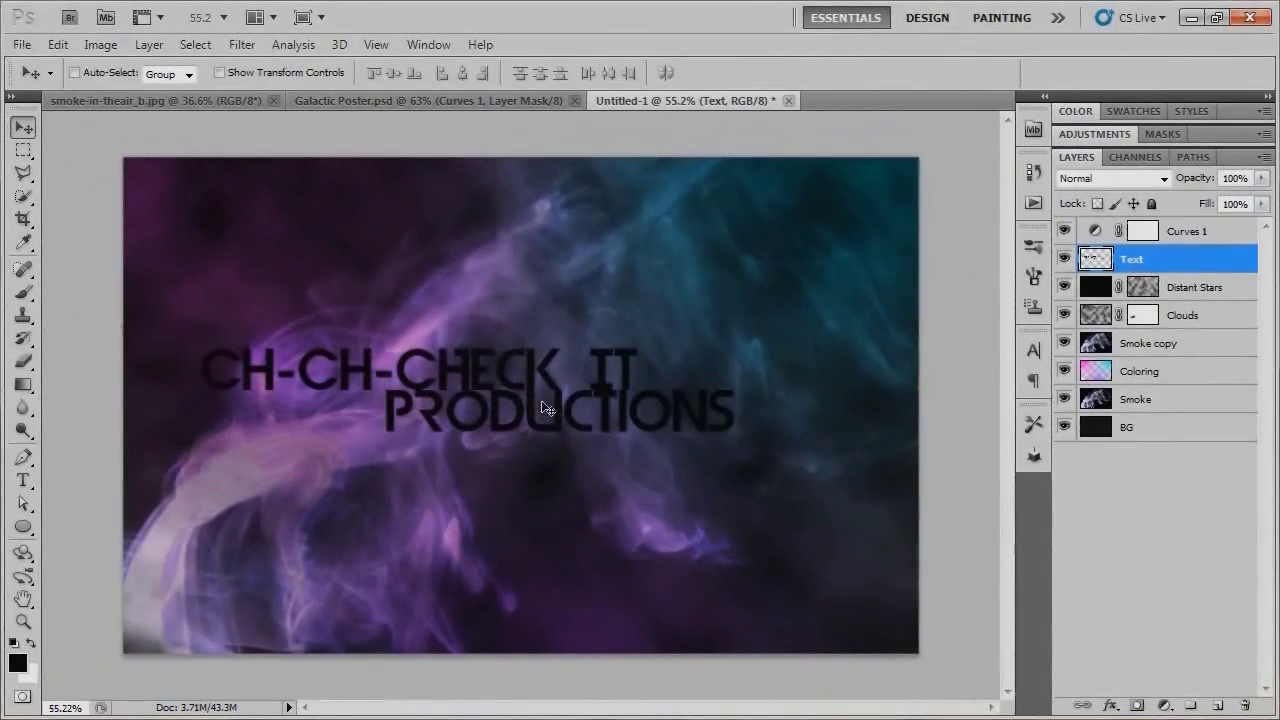
- Reposition the merged text on the canvas and give the Text layer a mask rendered with Clouds
scroll(550, 412, up, 1)
drag(545, 388, 488, 393)
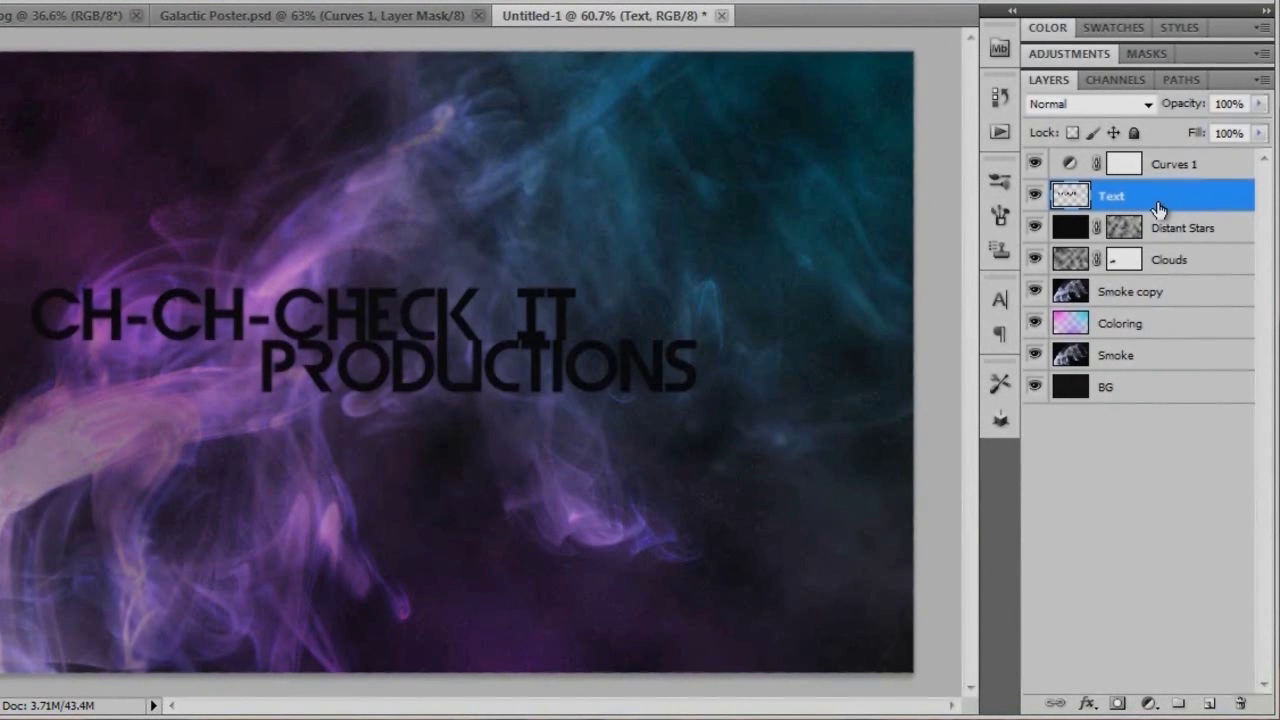
click(1118, 706)
click(194, 16)
click(201, 42)
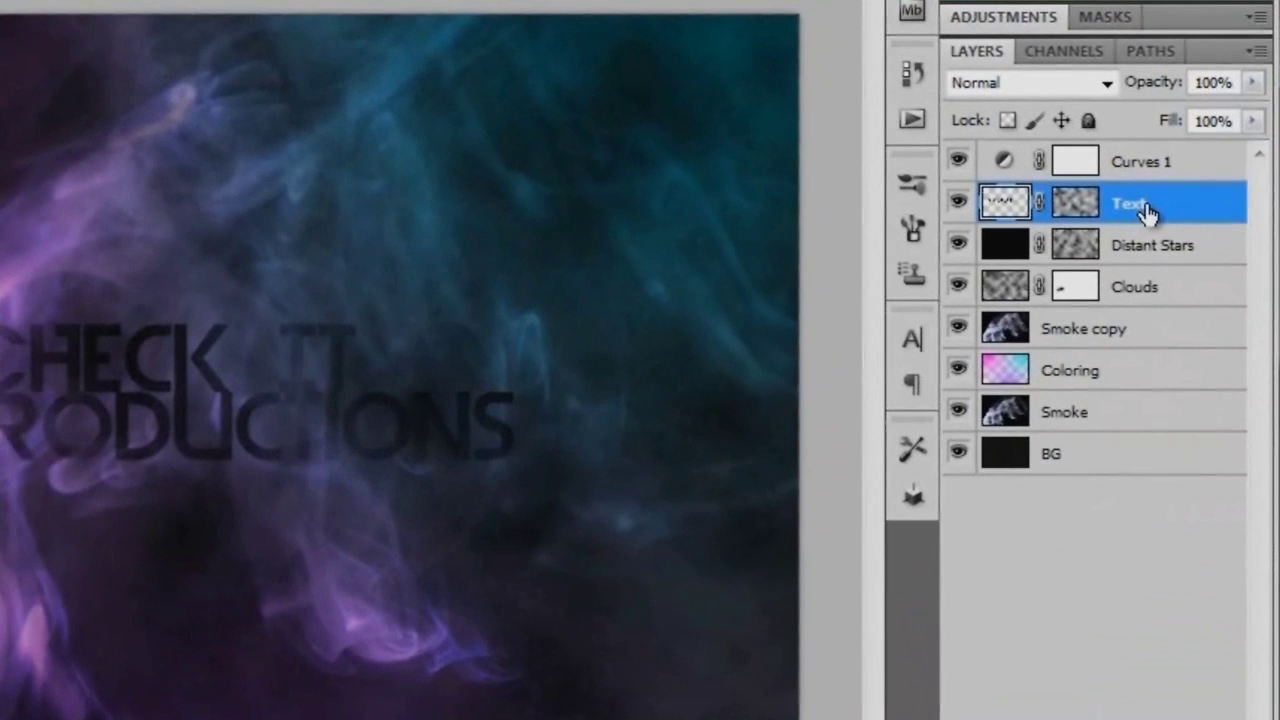
- Duplicate the Text layer and re-render clouds on the copy's layer mask
key(ctrl+j)
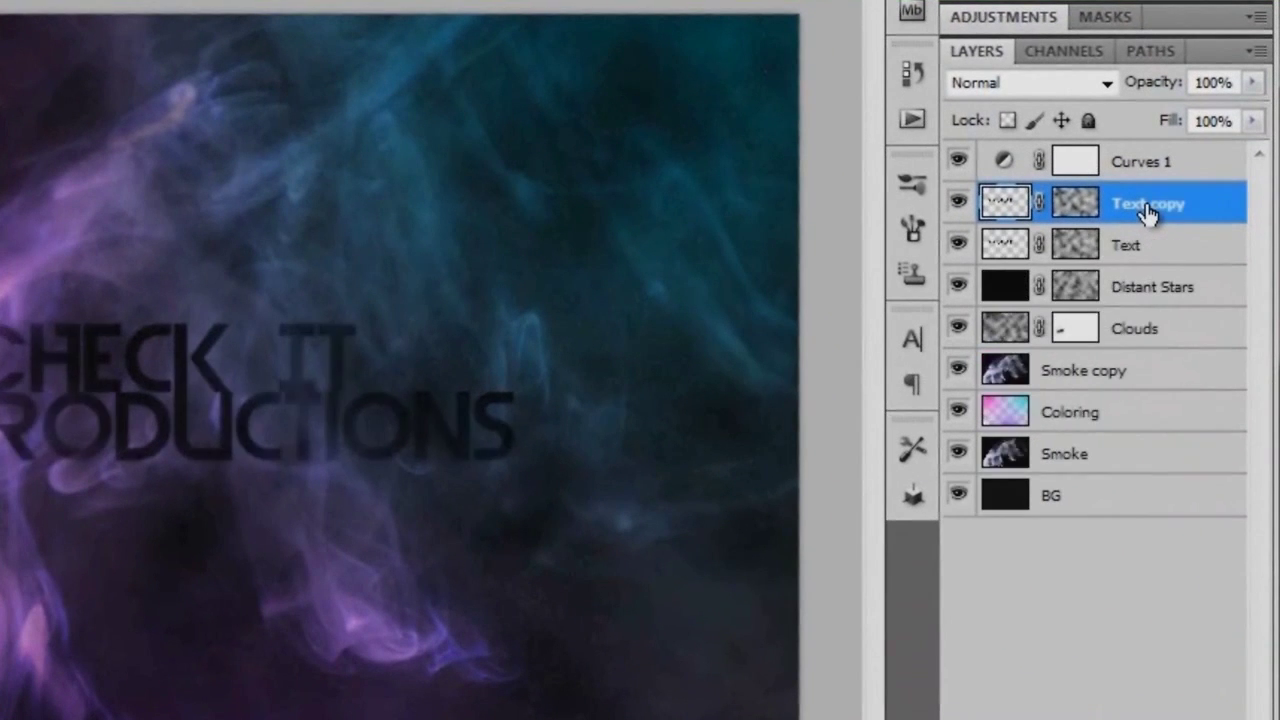
click(1080, 205)
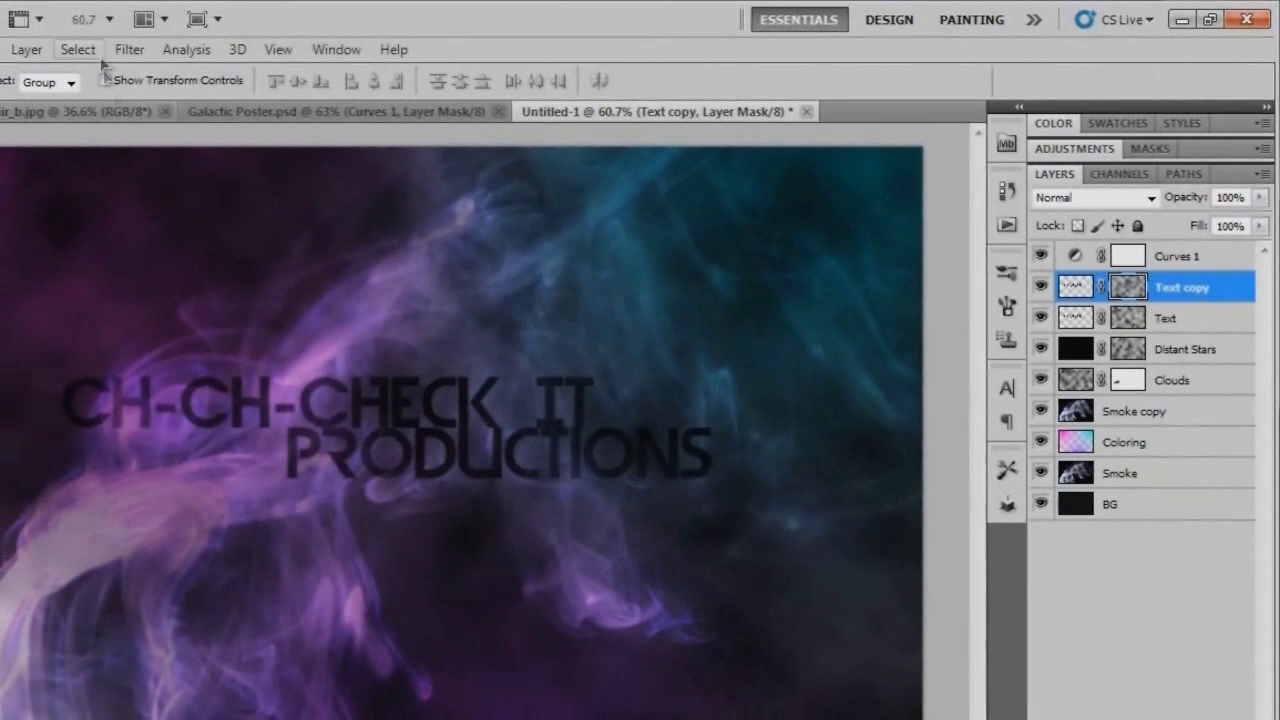
click(127, 50)
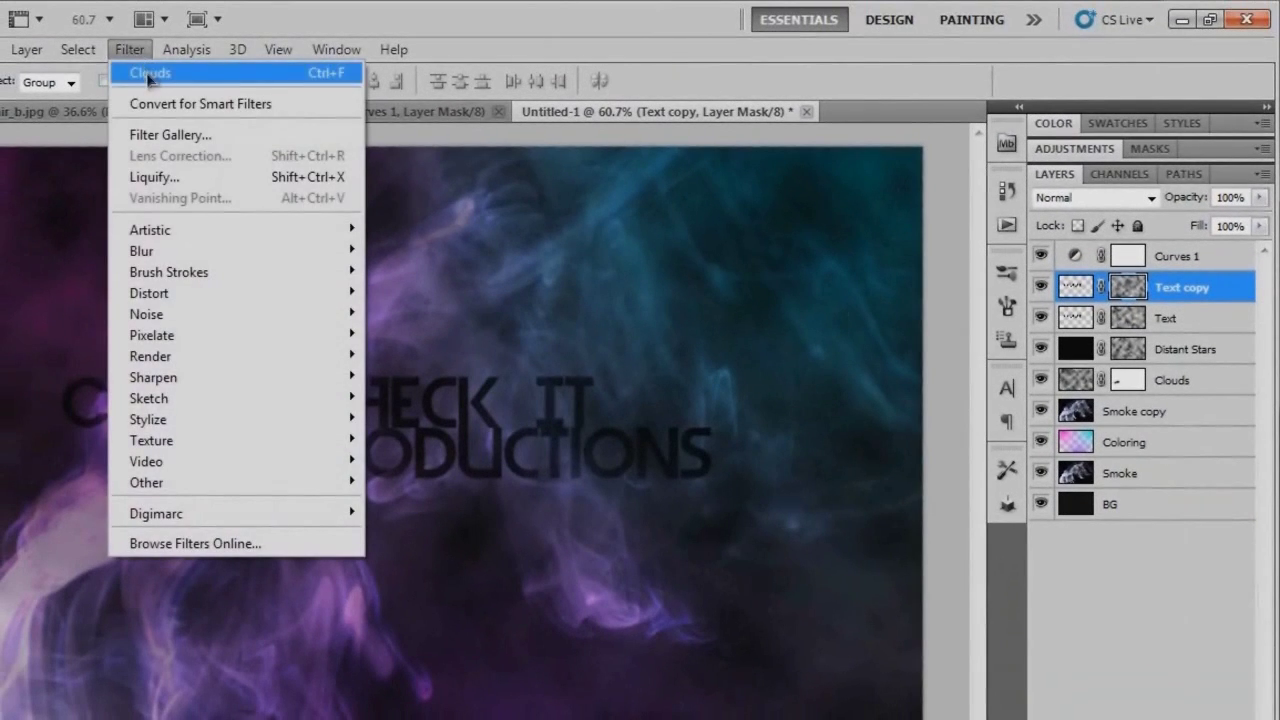
click(630, 398)
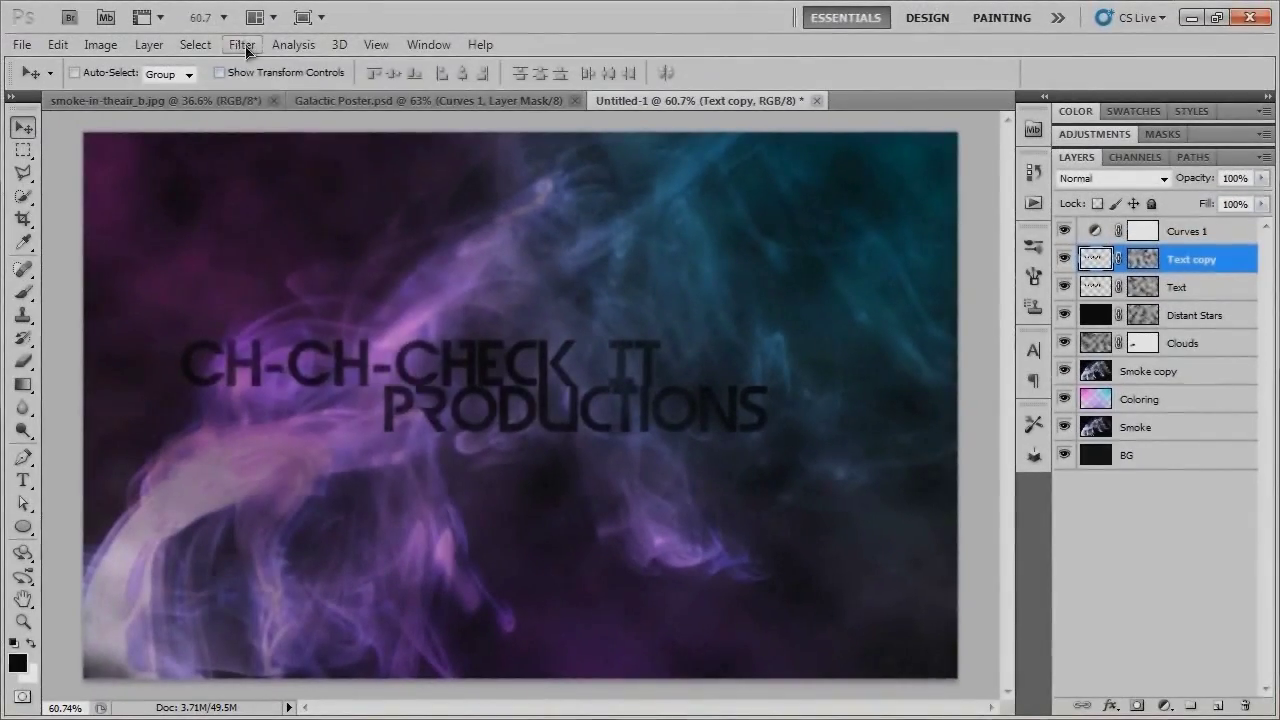
- Apply a Gaussian Blur with a 2.2 pixel radius to the Text copy layer
click(242, 44)
mouse_move(292, 228)
click(527, 298)
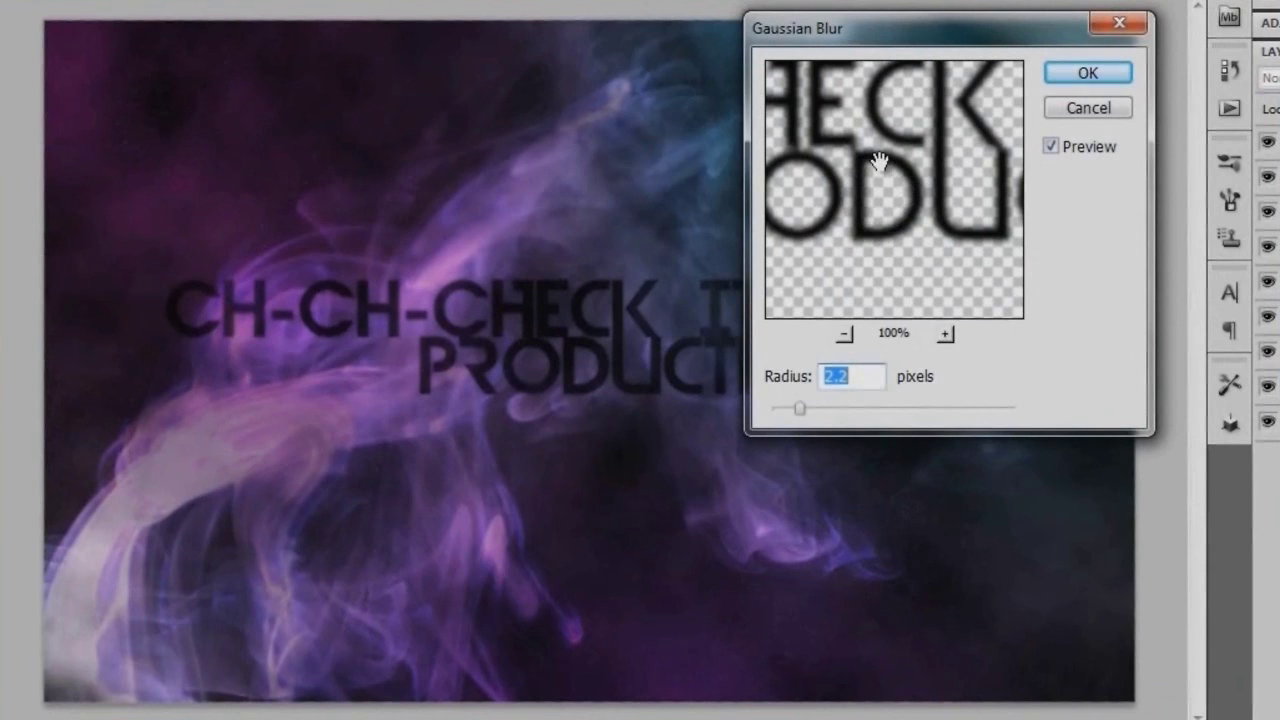
click(1090, 74)
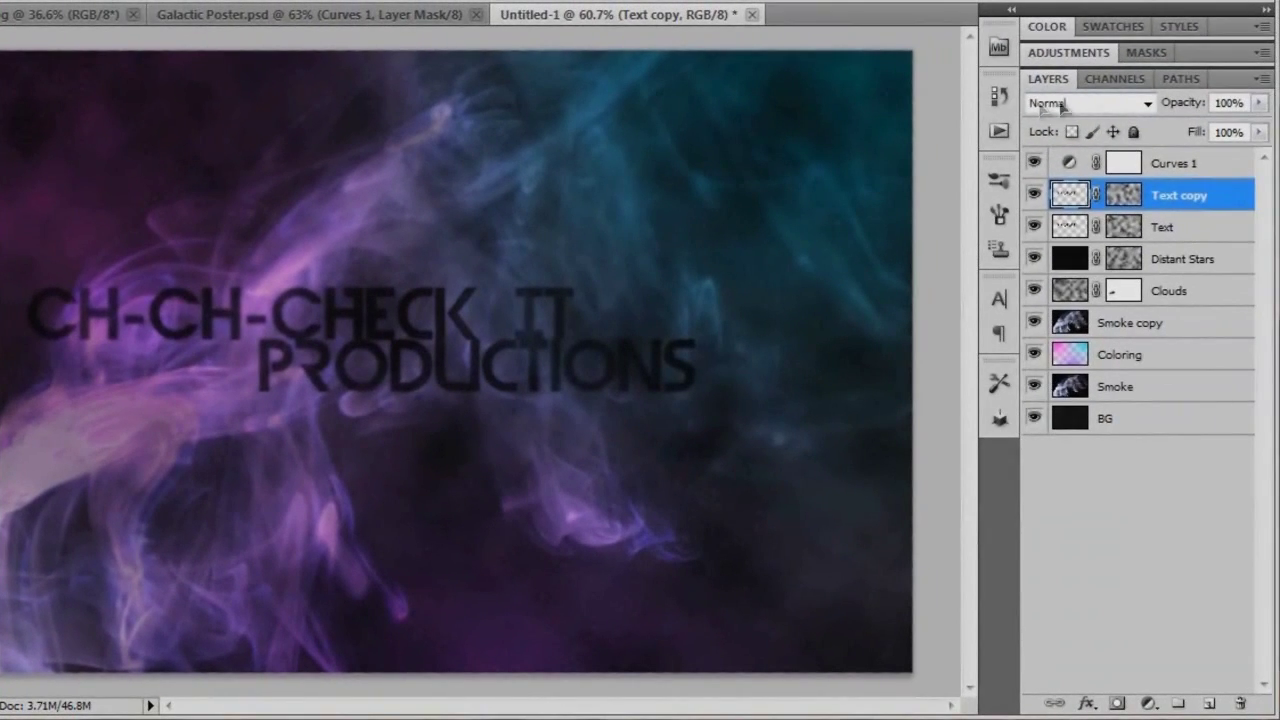
- Set the Text copy layer's blend mode to Overlay and inspect the lettering at 100%
click(1100, 103)
click(1047, 398)
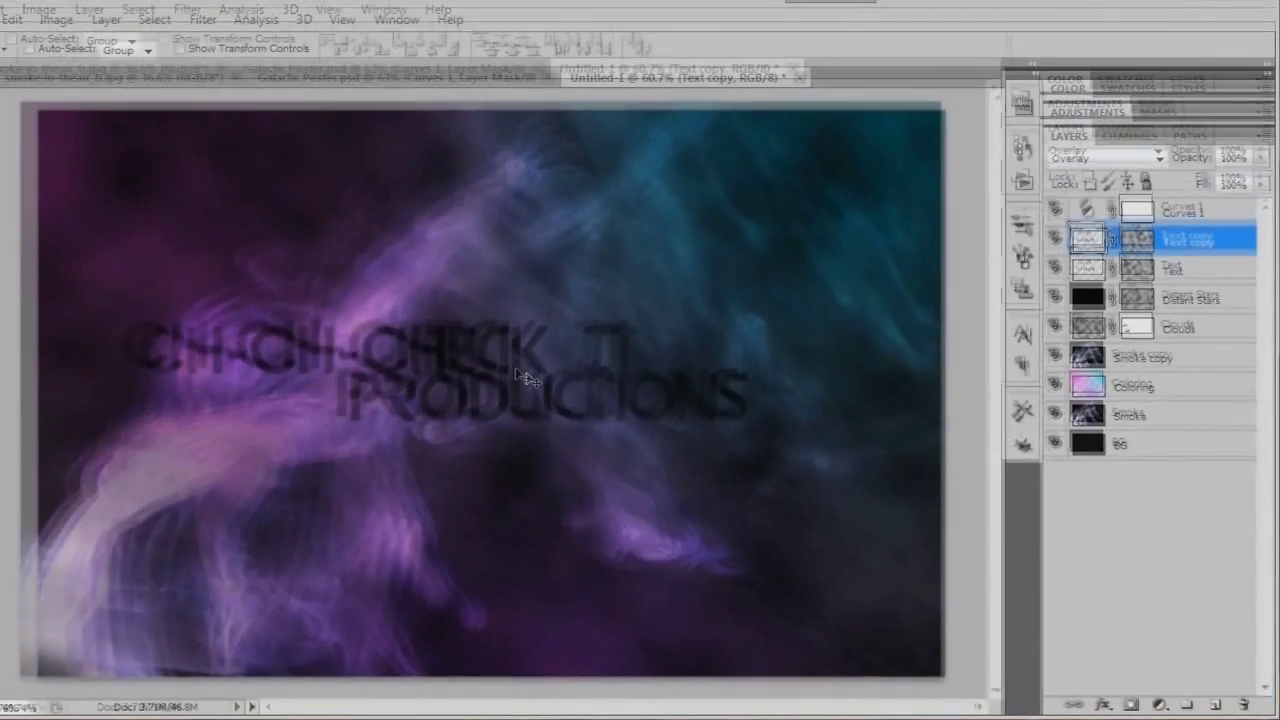
key(ctrl+1)
scroll(400, 412, left, 4)
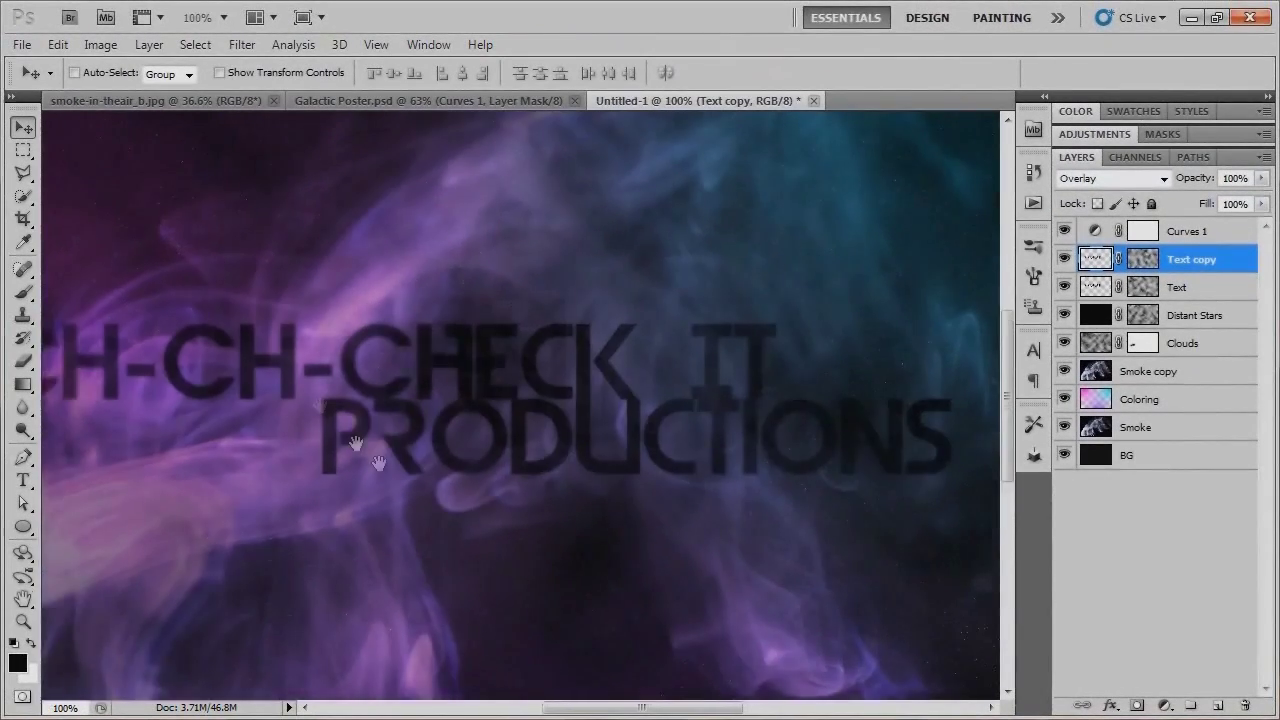
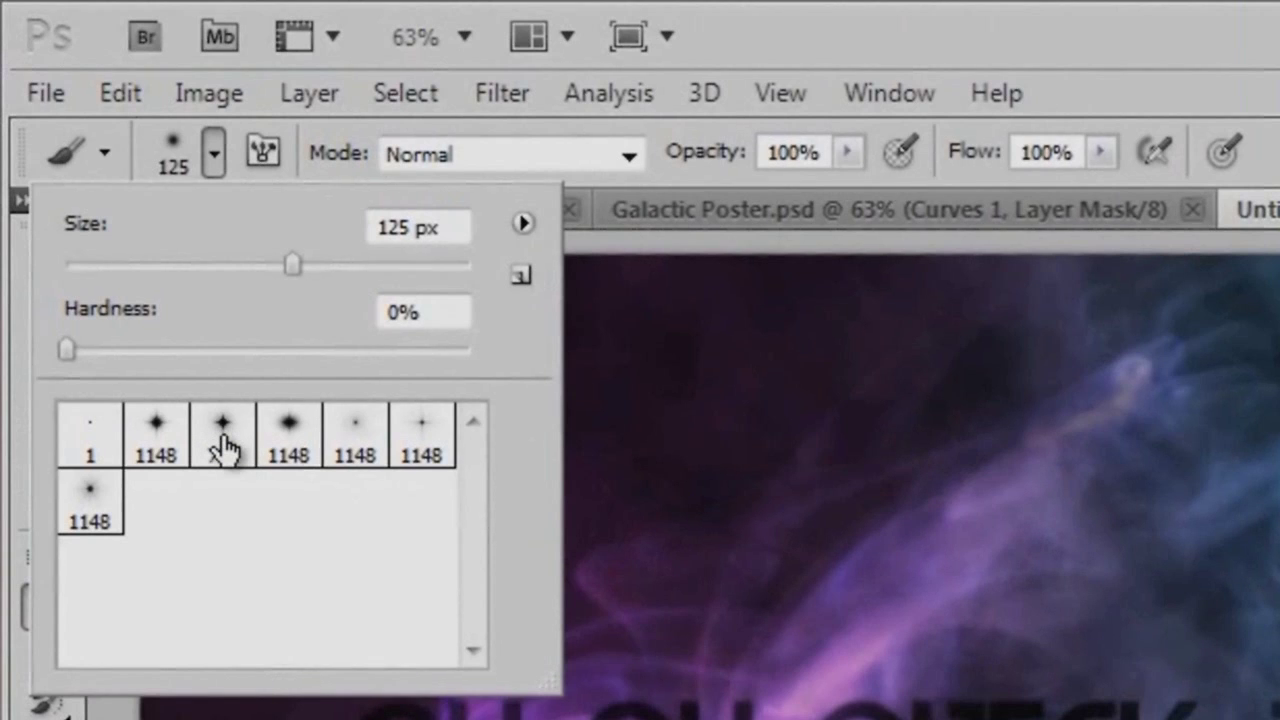
- Choose the third star brush tip in the preset list and set its size to 40 px
click(224, 447)
drag(414, 222, 291, 244)
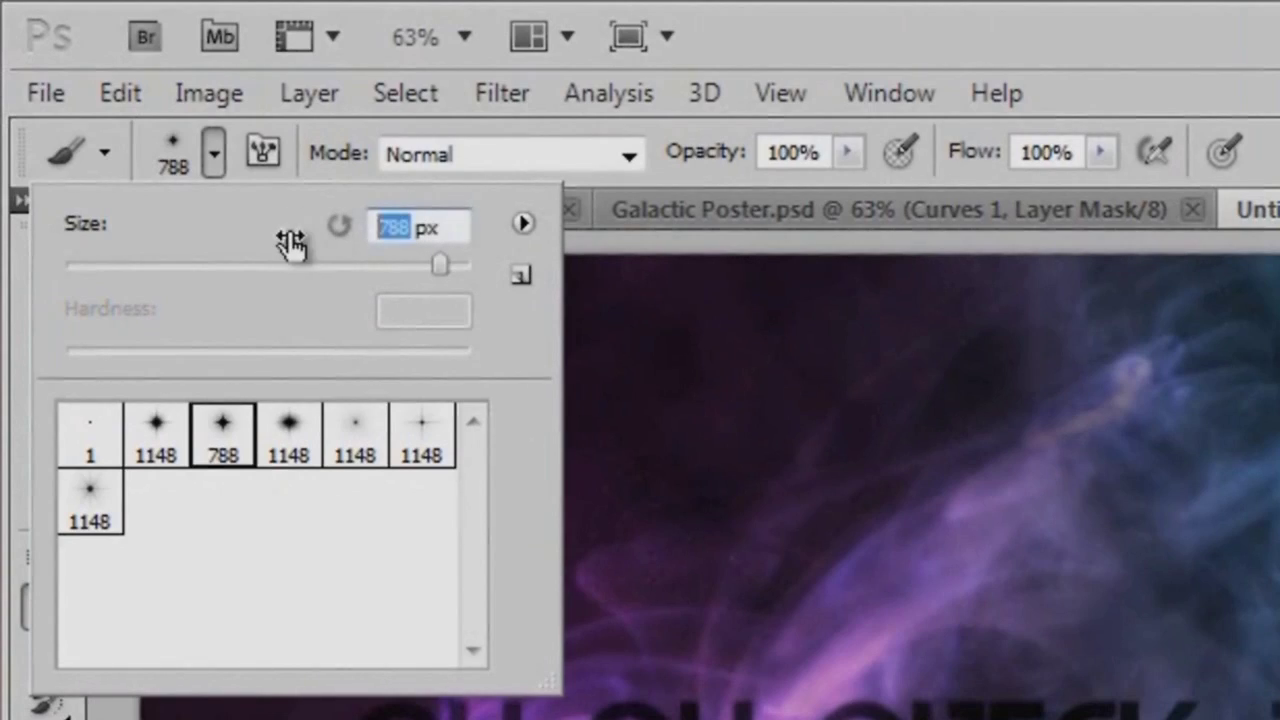
text(40)
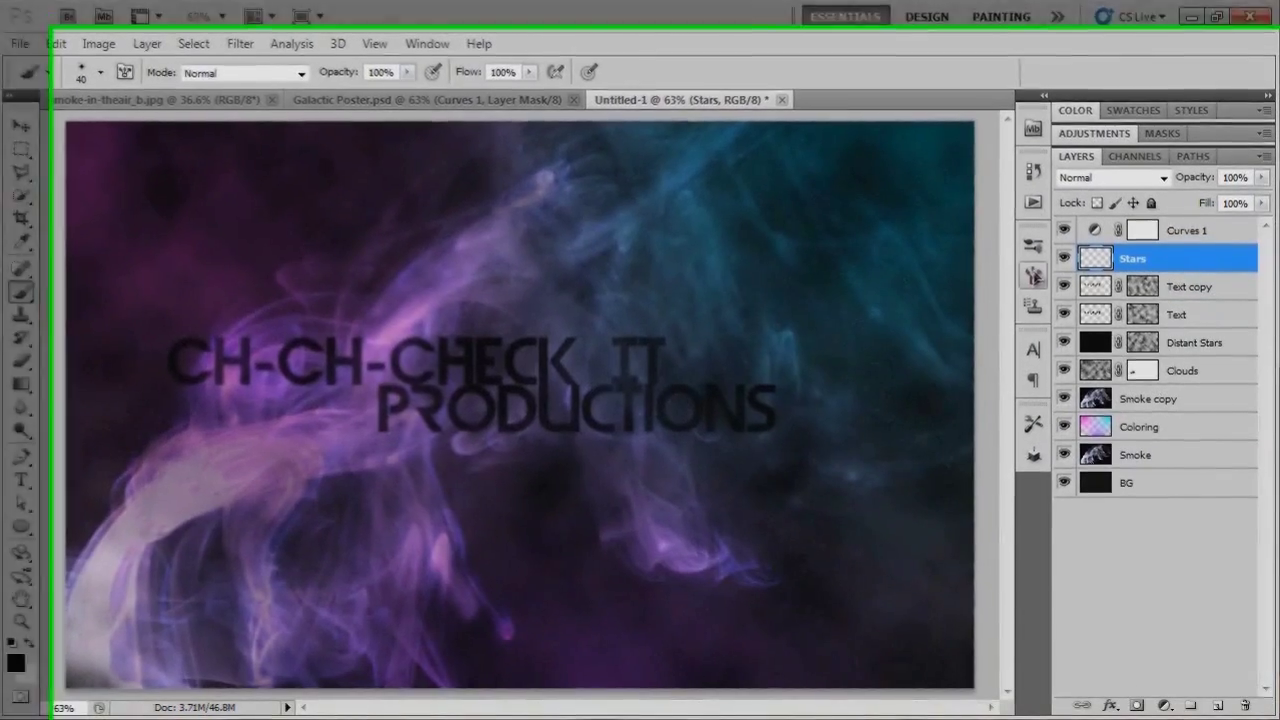
- Open the detailed brush settings and set the star brush's tip spacing to 1000%
click(1025, 262)
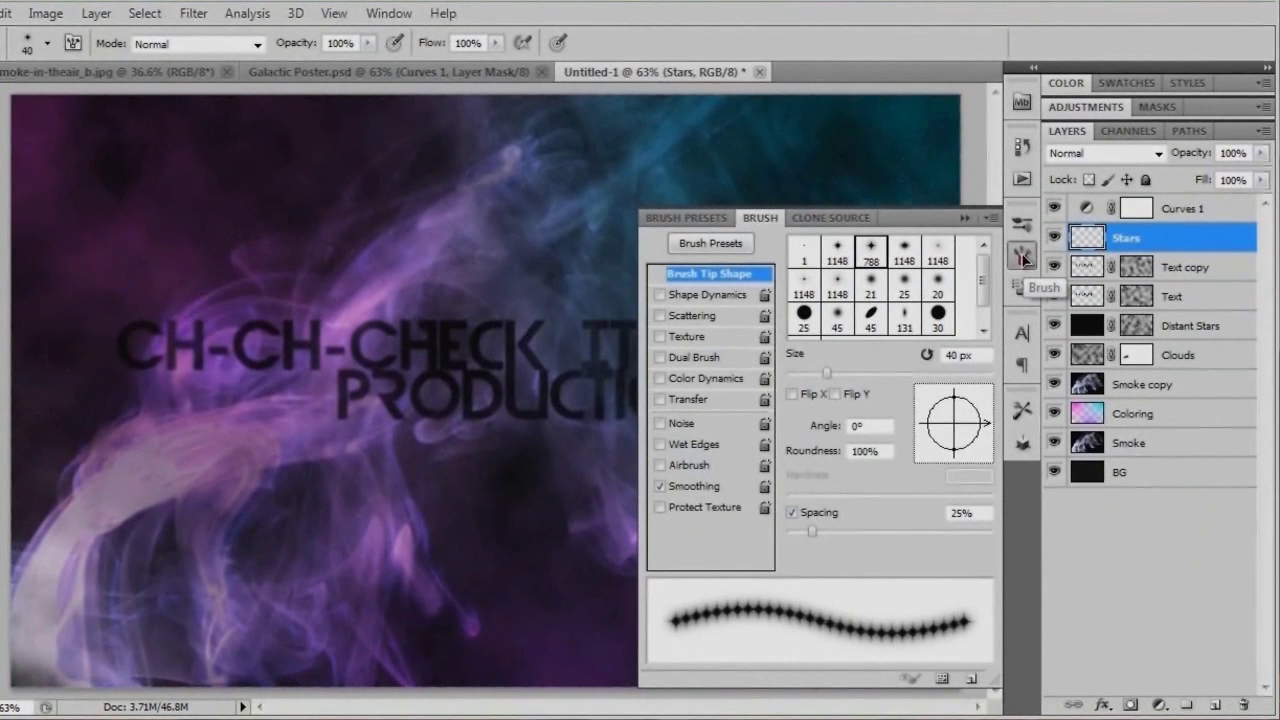
click(386, 13)
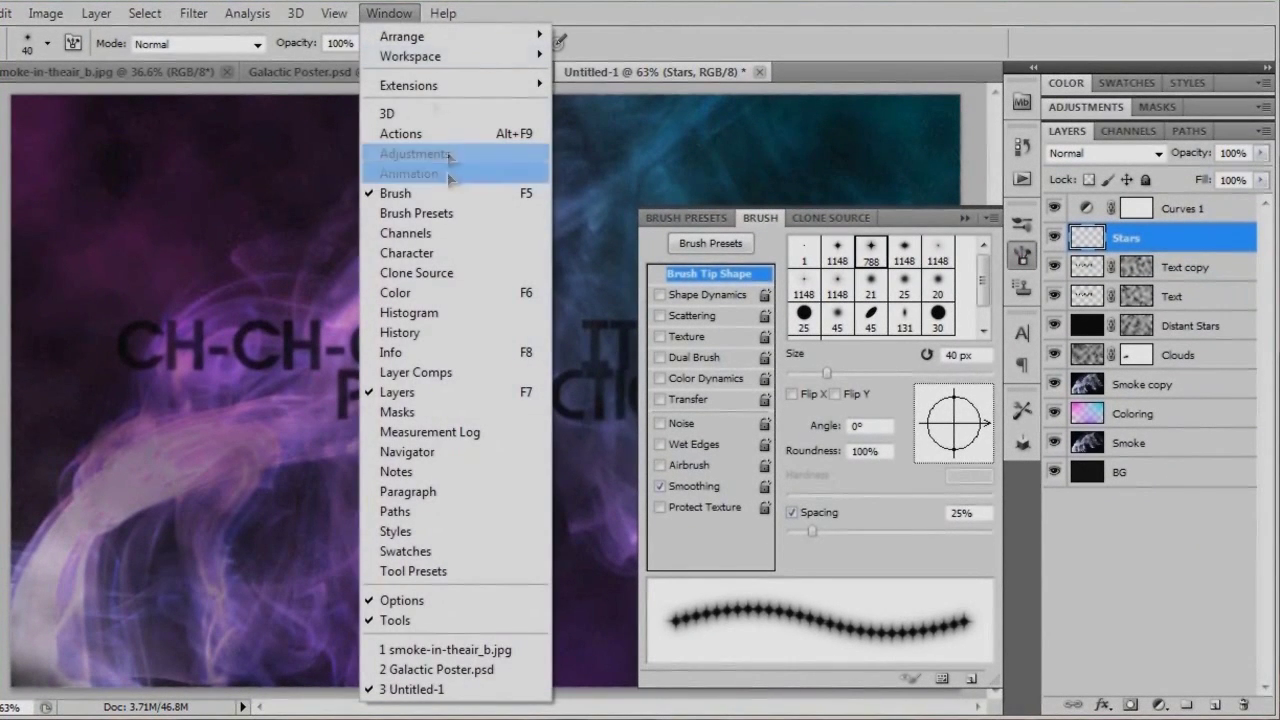
click(404, 13)
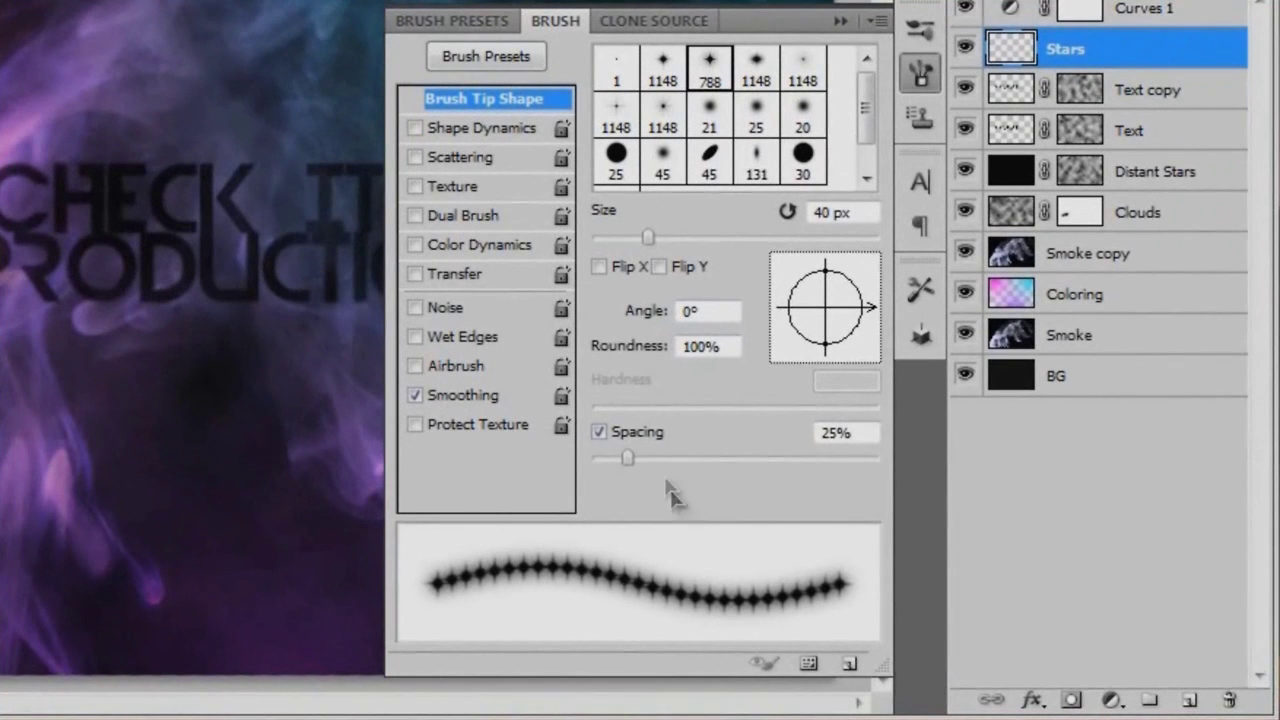
mouse_move(628, 460)
mouse_down()
mouse_move(908, 465)
mouse_move(882, 466)
mouse_up()
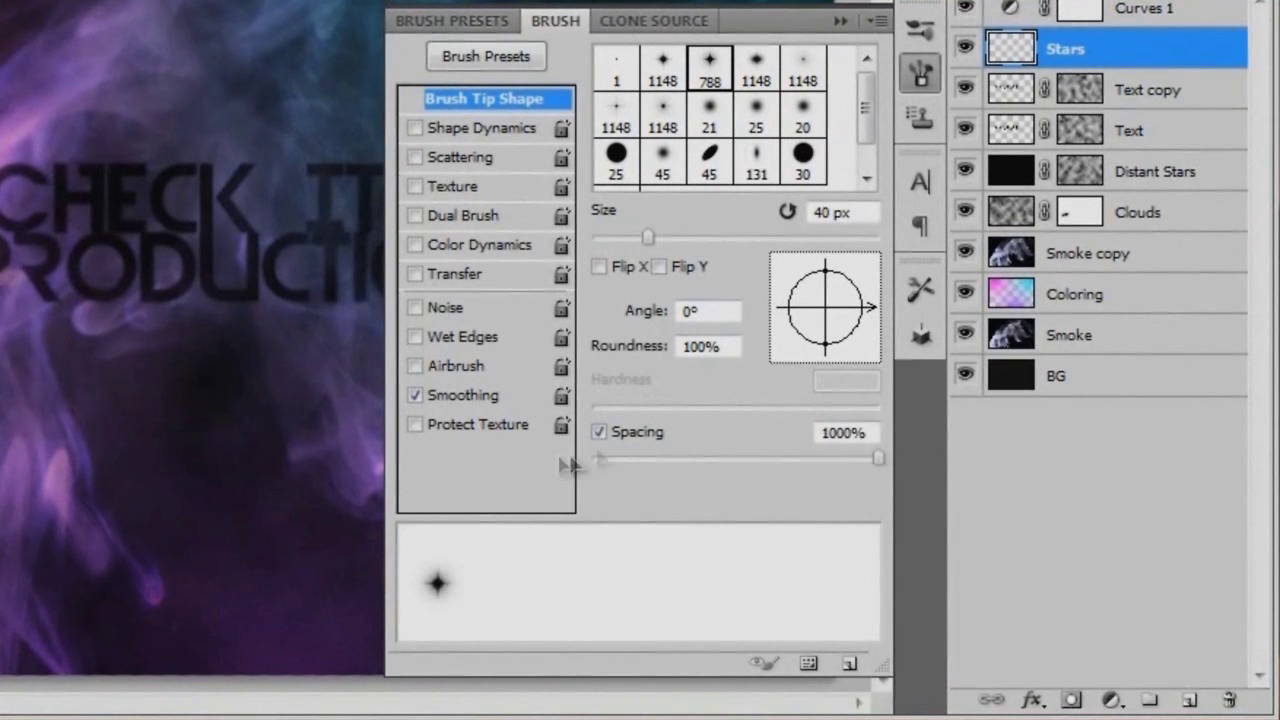
- Enable Shape Dynamics with 100% size jitter and Scattering at 1000% with 100% count jitter for the star brush
click(480, 129)
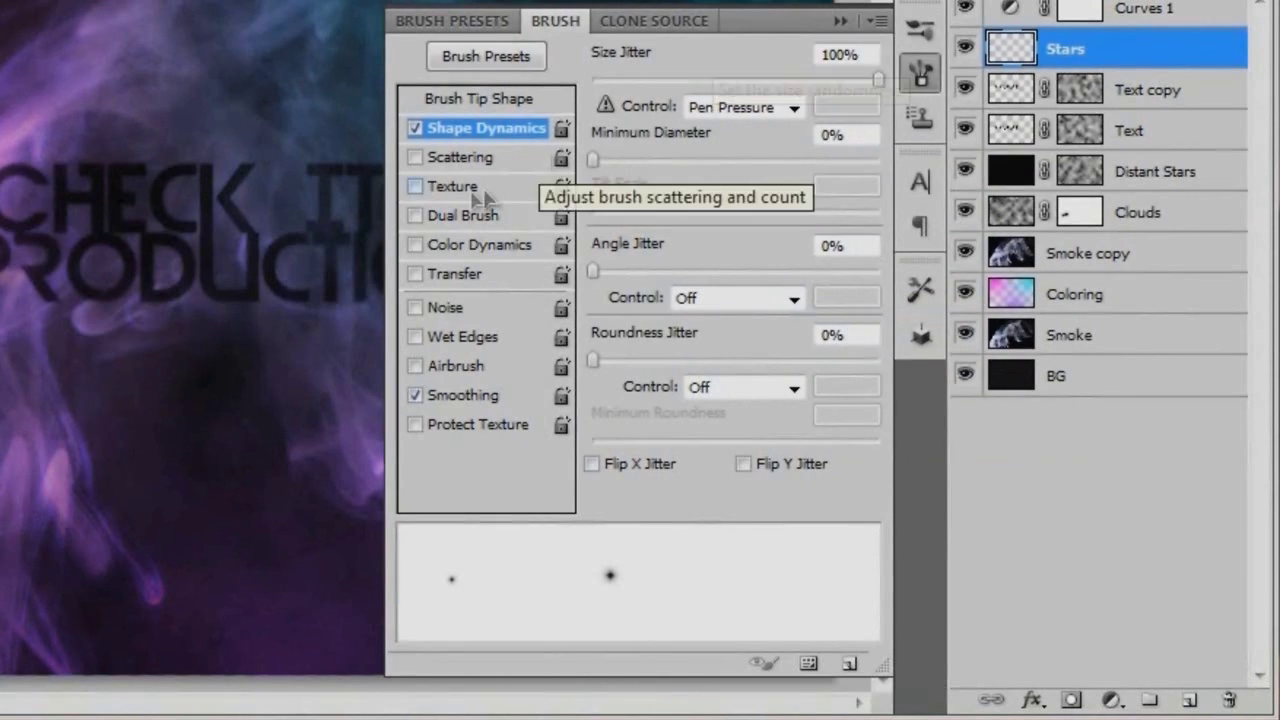
click(455, 168)
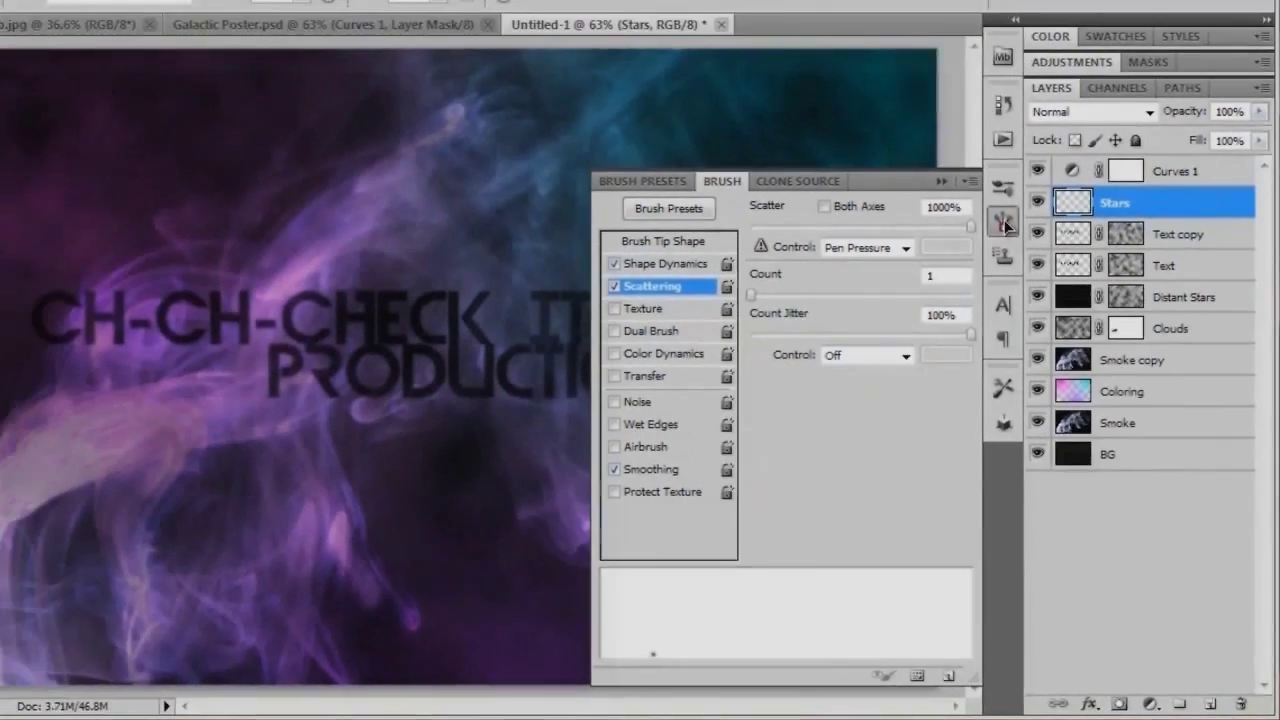
key(F5)
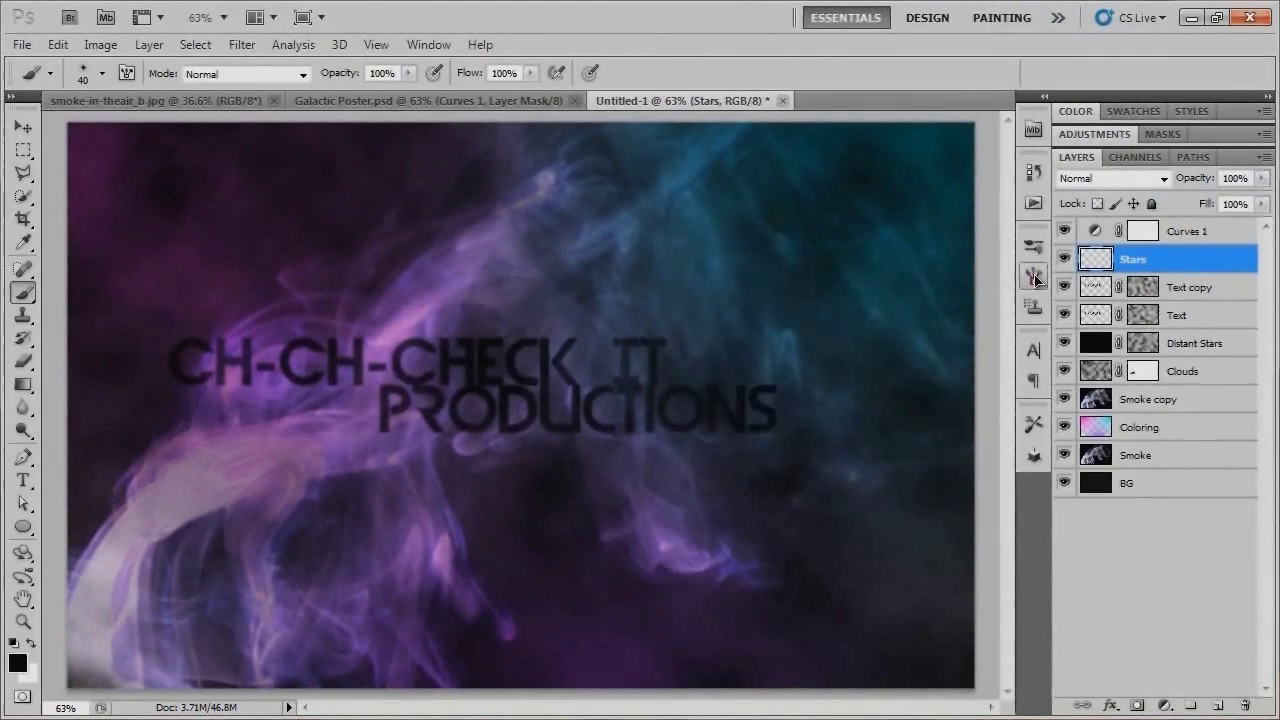
- Switch the foreground colour to white and stamp scattered stars across the canvas on the Stars layer
click(33, 645)
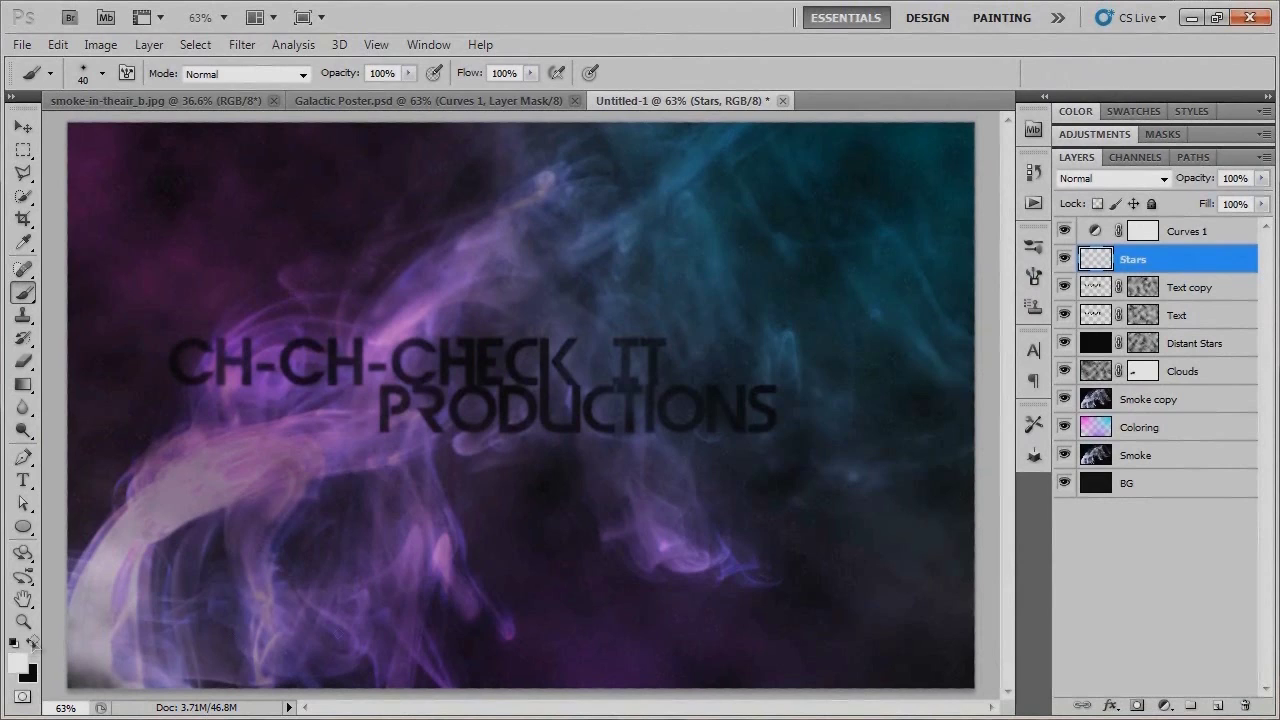
click(222, 520)
click(560, 195)
click(889, 430)
click(614, 240)
click(812, 180)
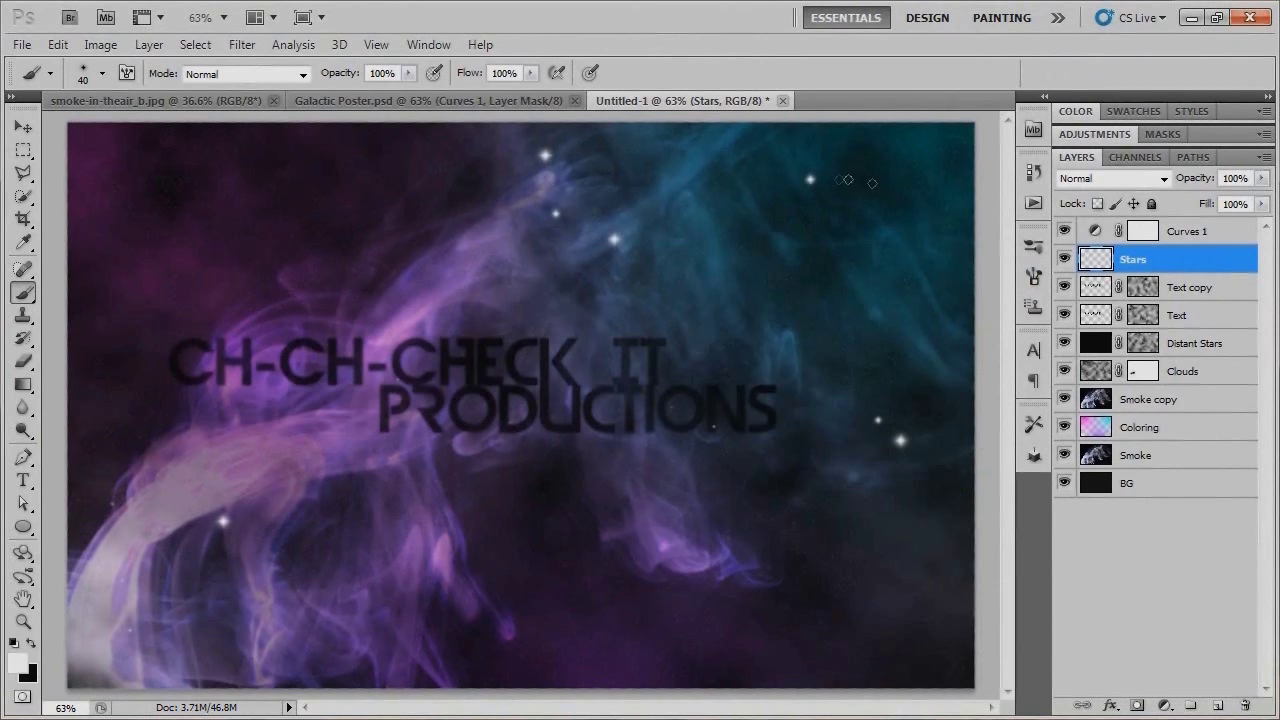
click(752, 540)
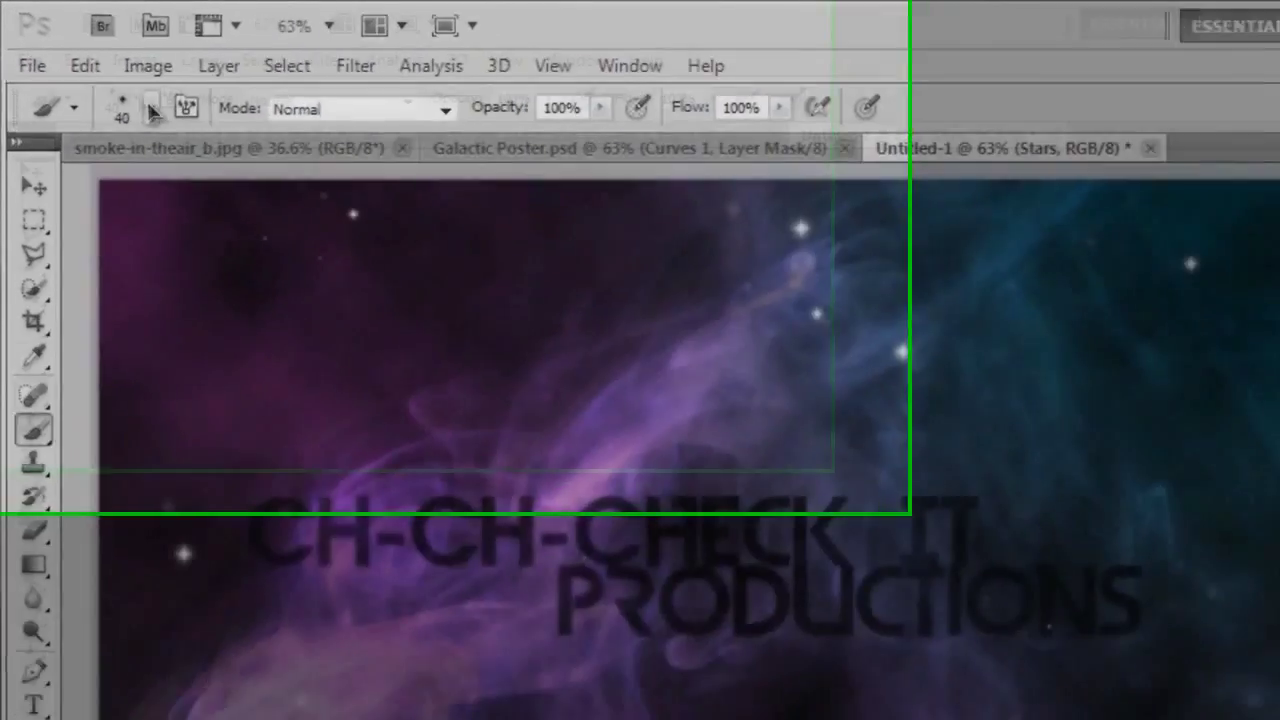
- Choose the last 1148 px star brush preset and set its size to 30 px
click(101, 73)
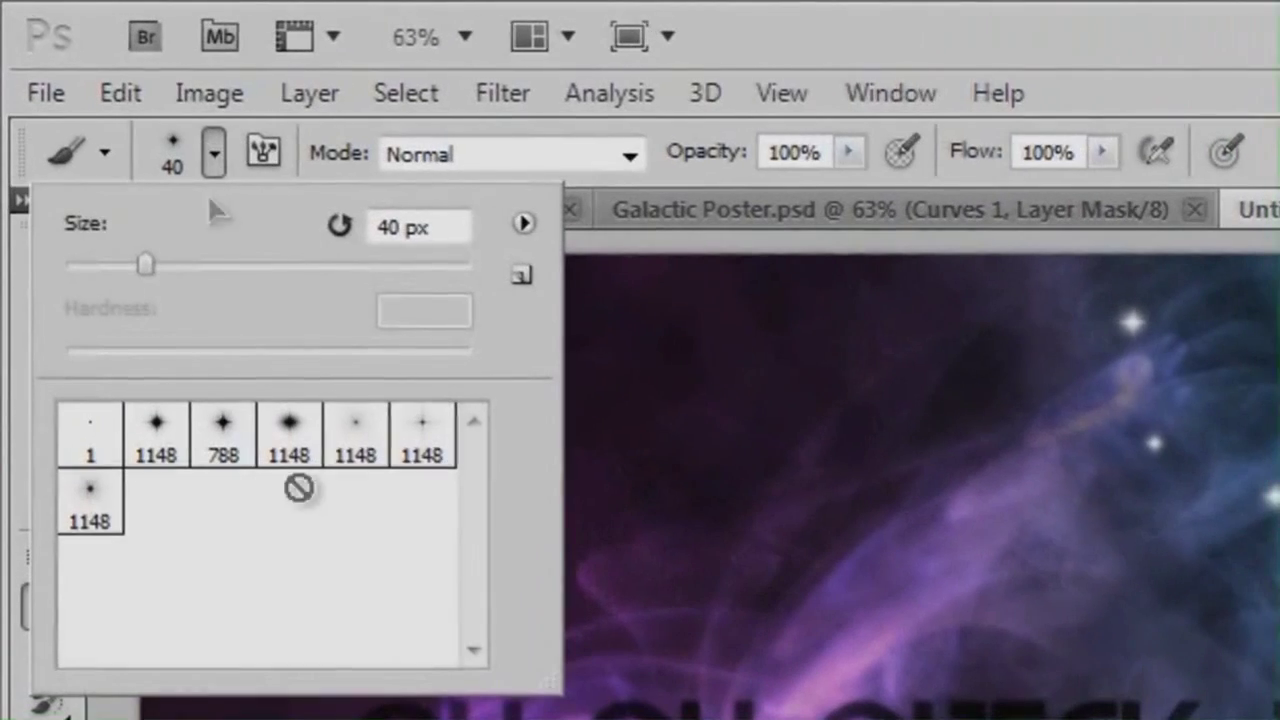
click(93, 512)
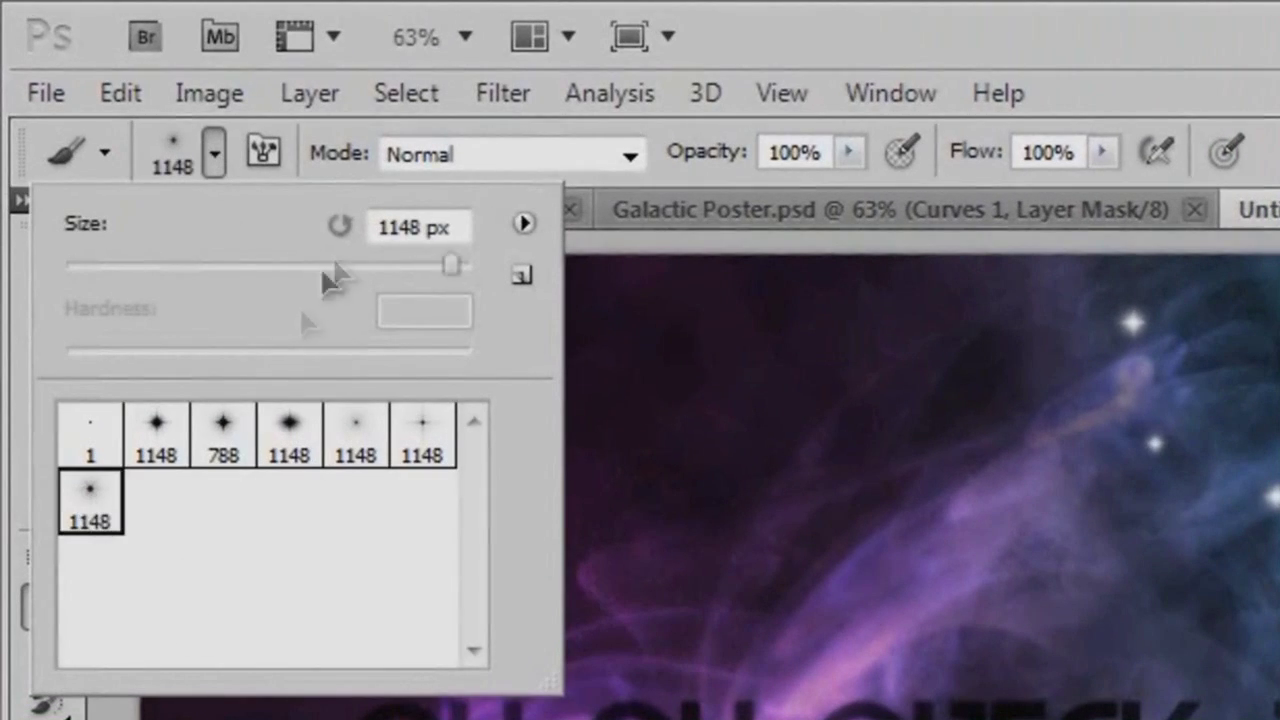
drag(420, 228, 278, 236)
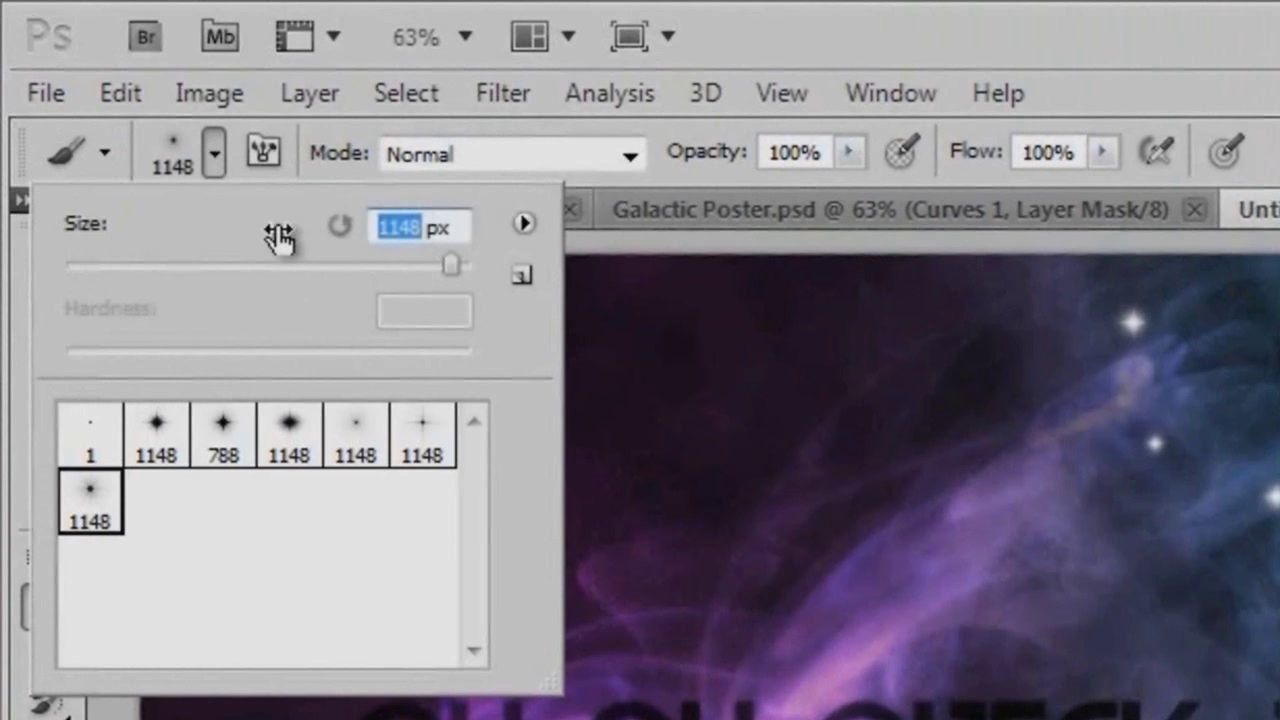
text(30)
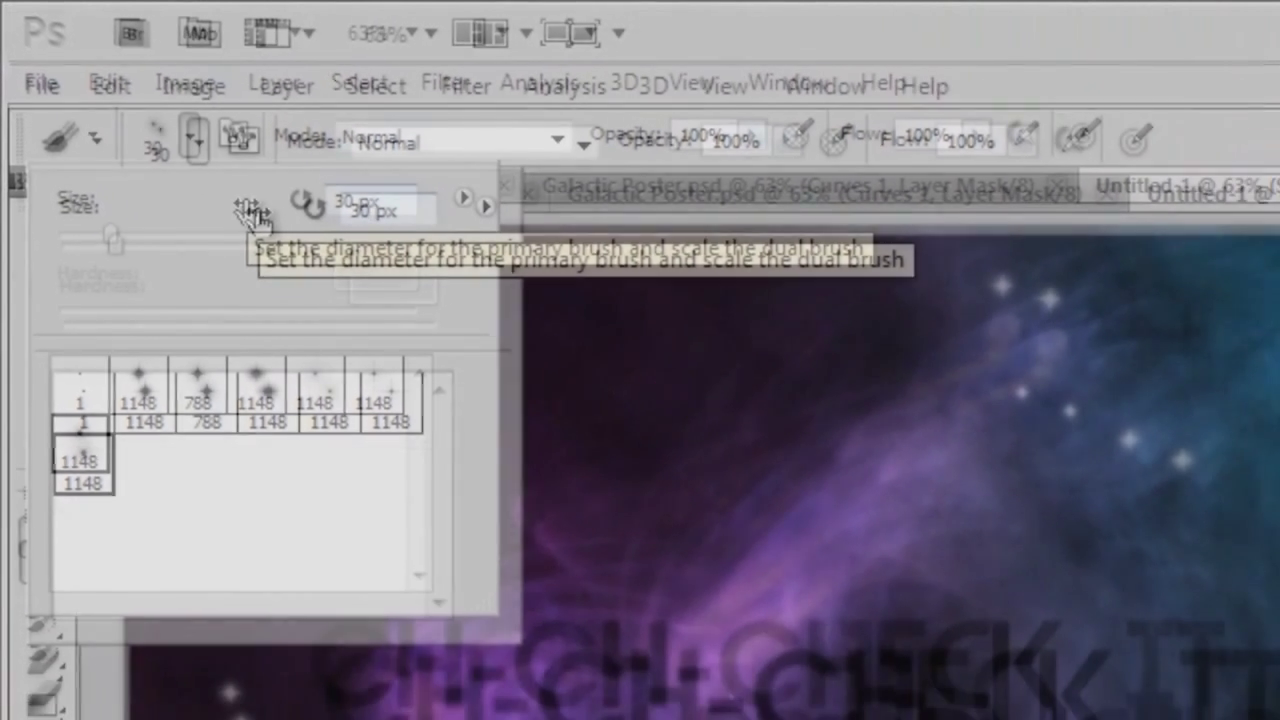
key(Return)
- Give the 30 px star brush 1000% spacing, with Shape Dynamics and Scattering at 1000% with 100% count jitter enabled
click(1034, 278)
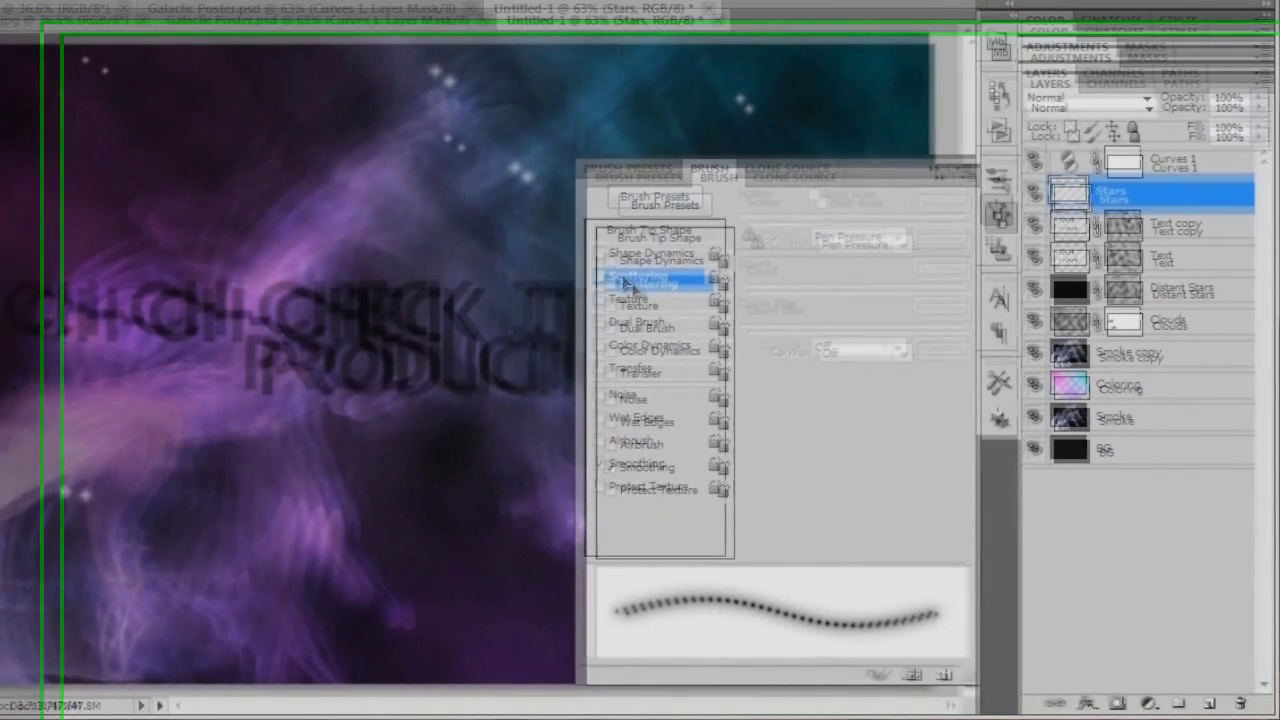
click(687, 333)
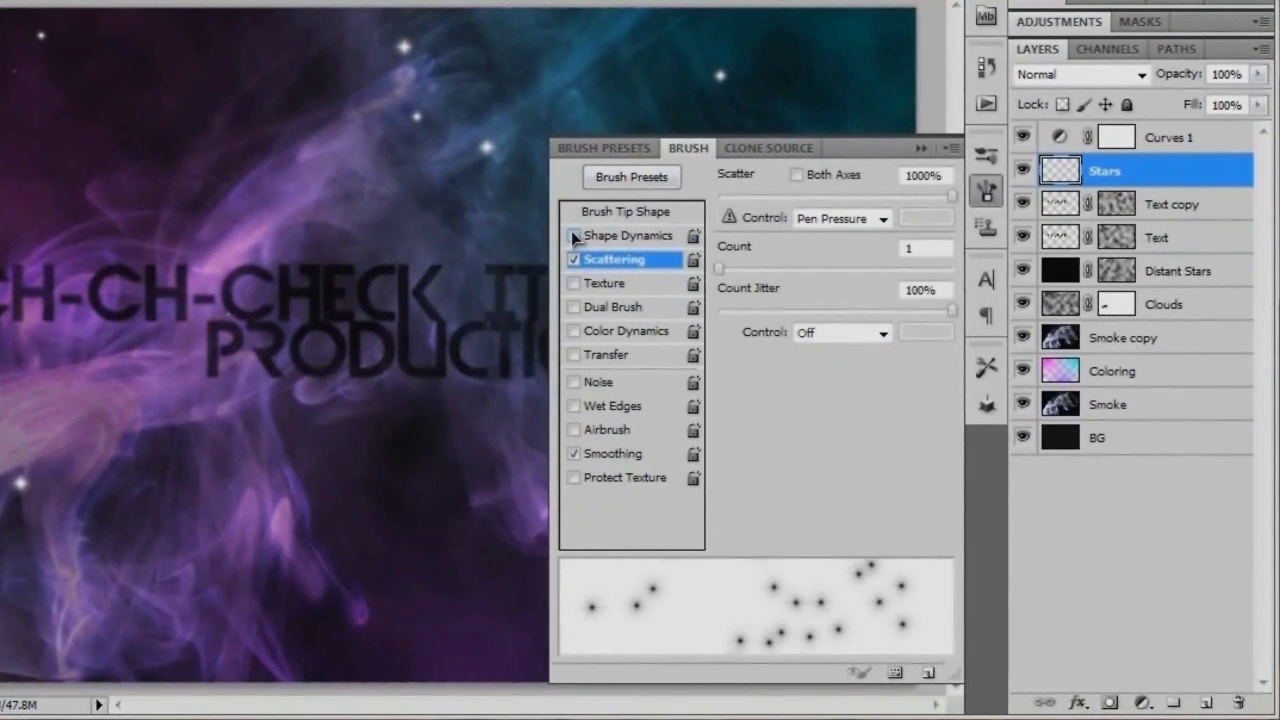
click(574, 236)
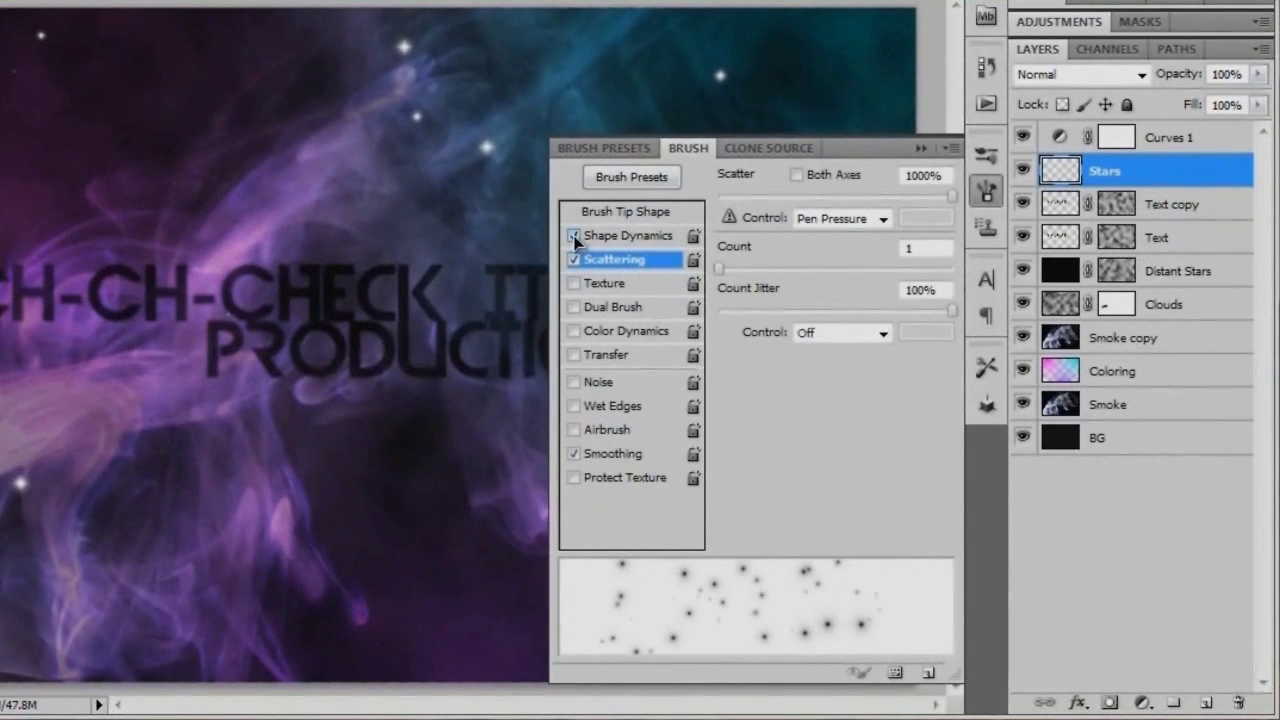
click(645, 213)
drag(748, 507, 953, 506)
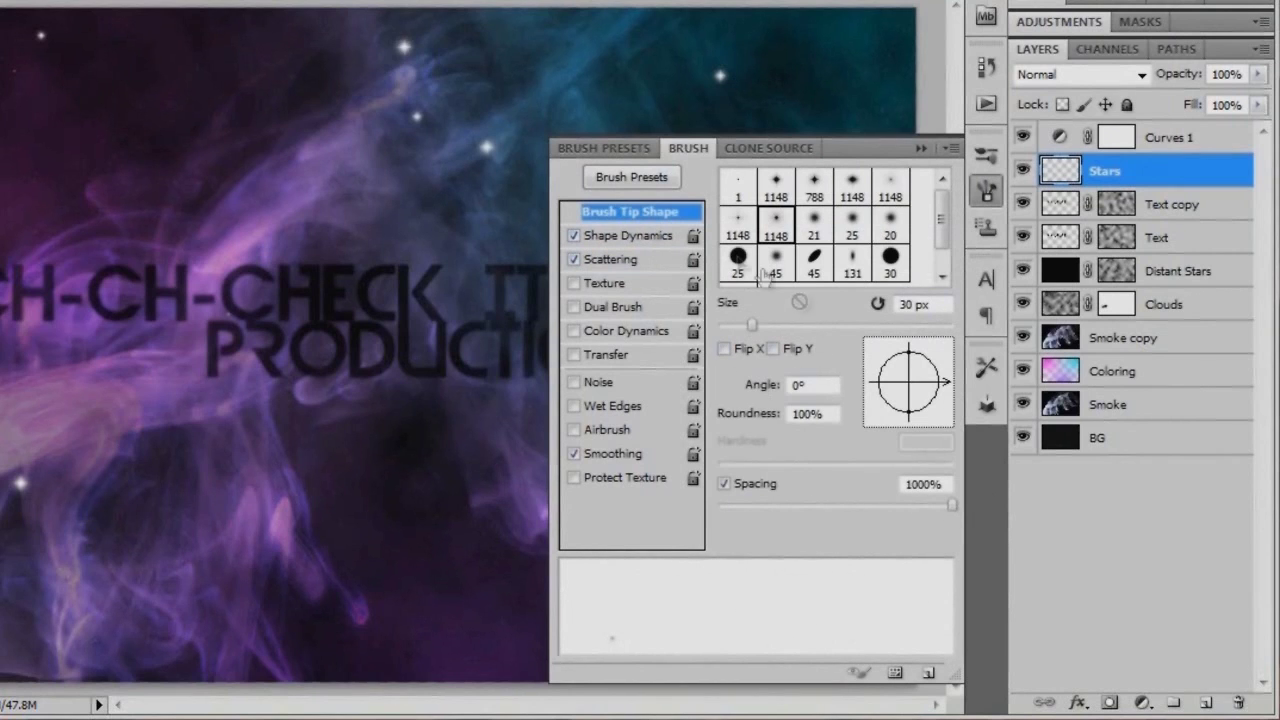
click(620, 235)
click(612, 259)
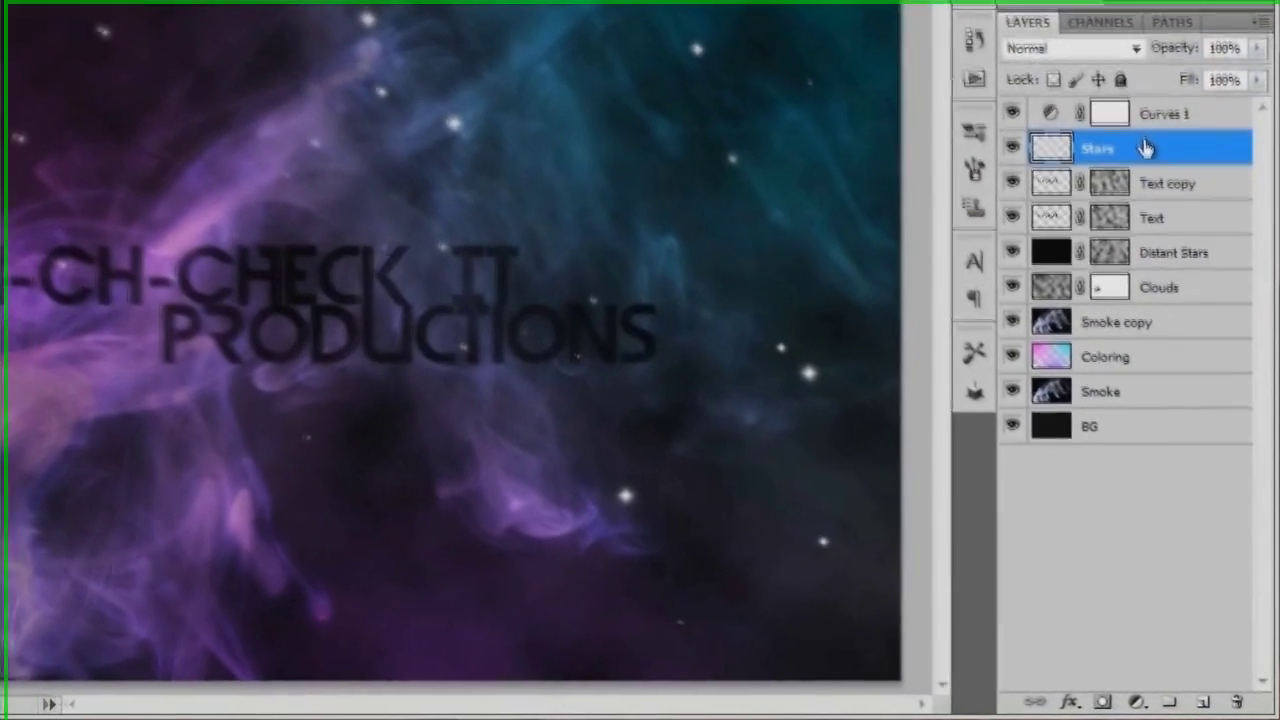
- Add an Outer Glow to the Stars layer with Color Dodge blending and 100% opacity
click(1072, 702)
click(1127, 493)
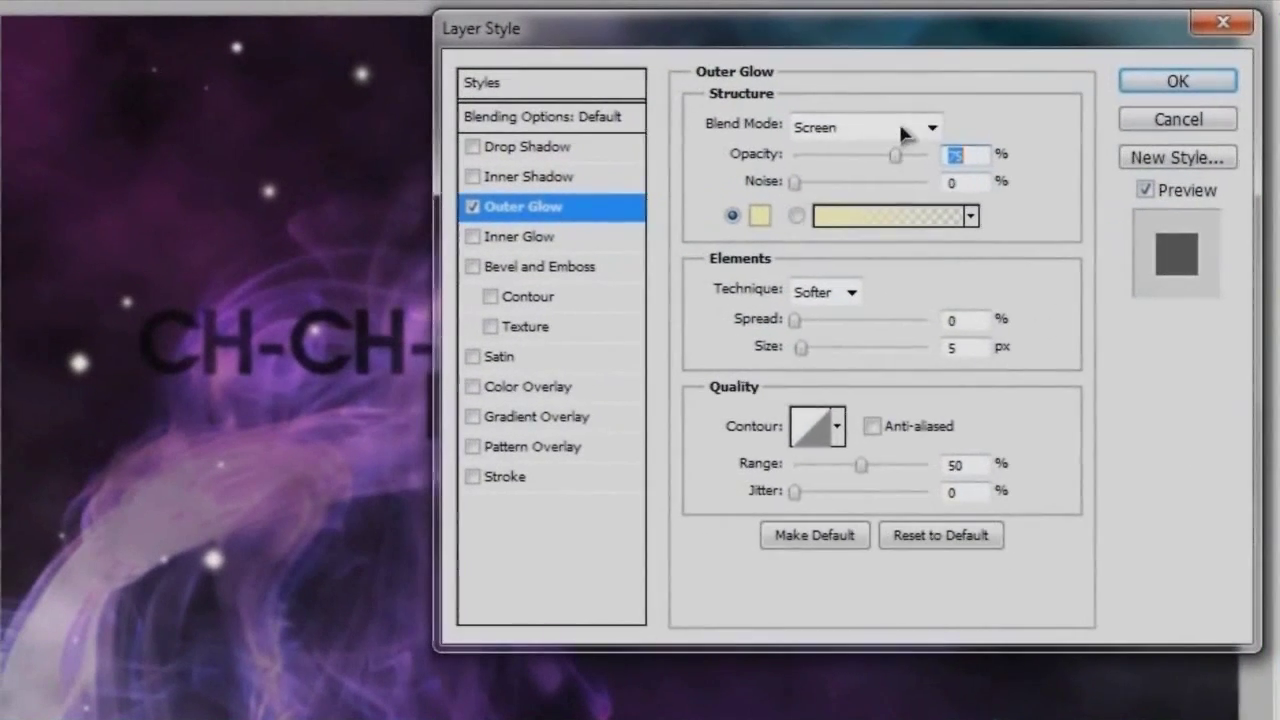
click(615, 80)
click(840, 101)
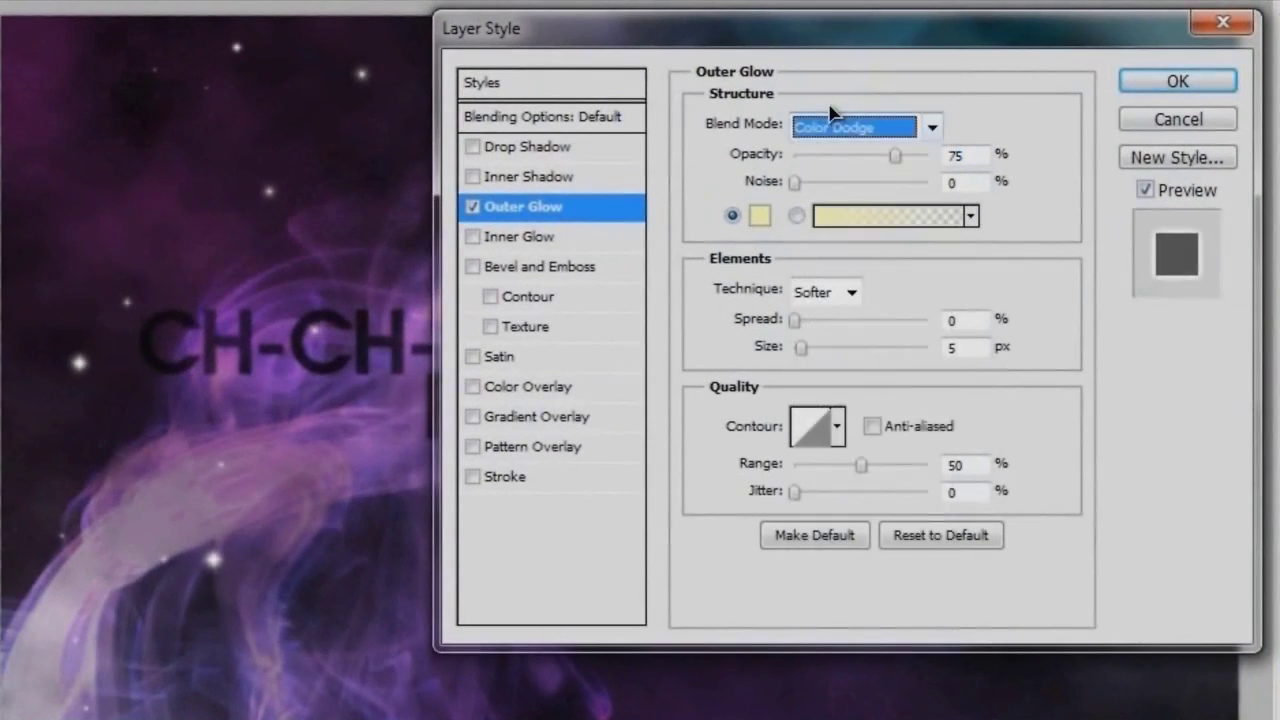
drag(911, 157, 935, 157)
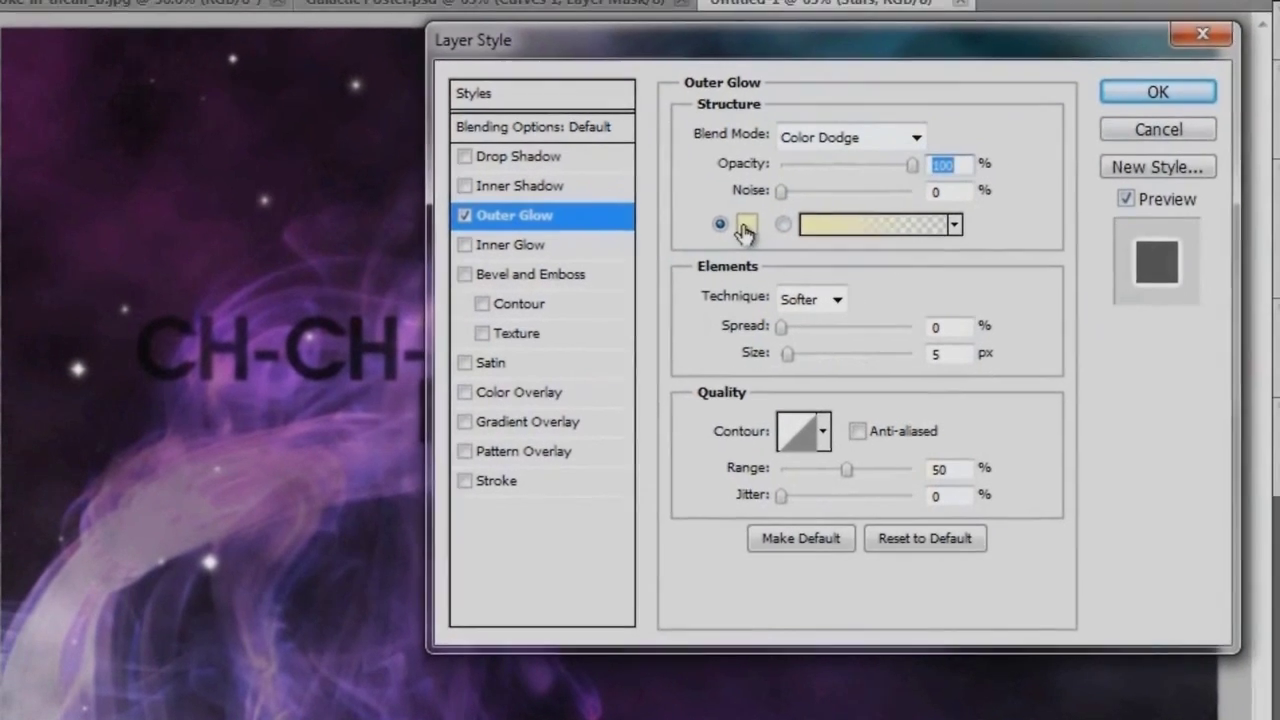
- Set the outer glow colour to blue #007eff and apply the layer style
click(762, 218)
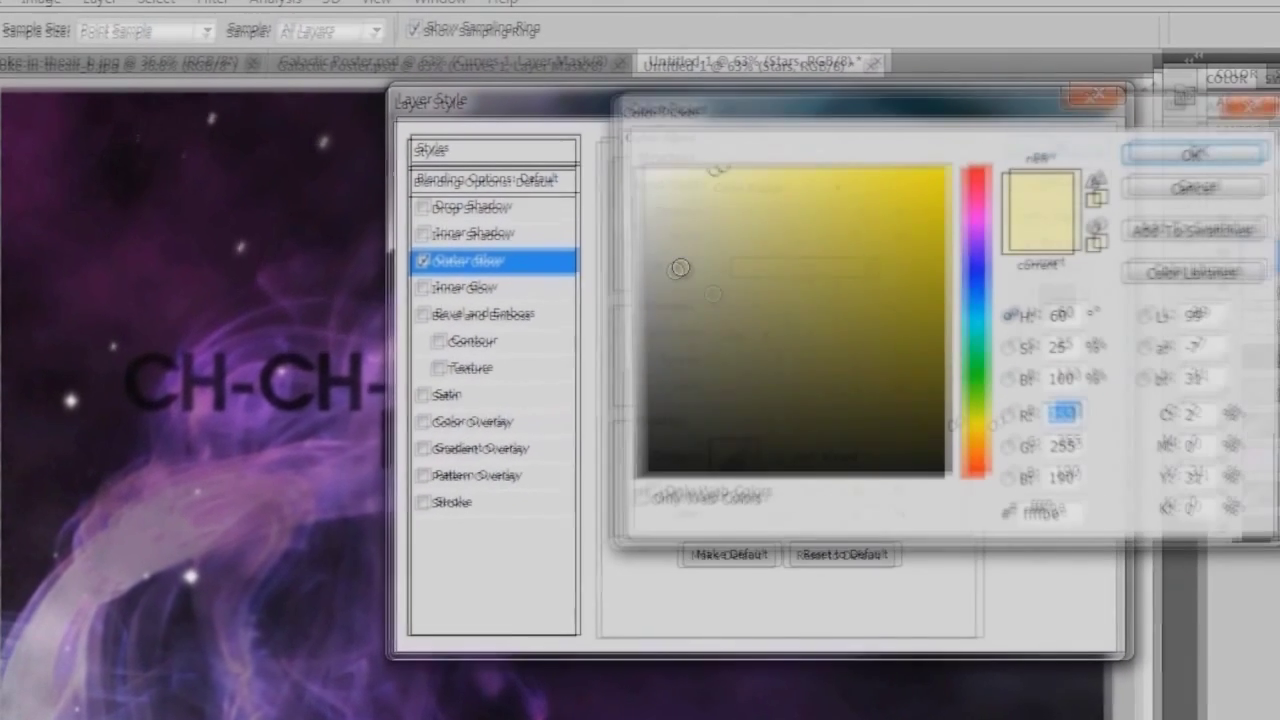
drag(800, 104, 1100, 57)
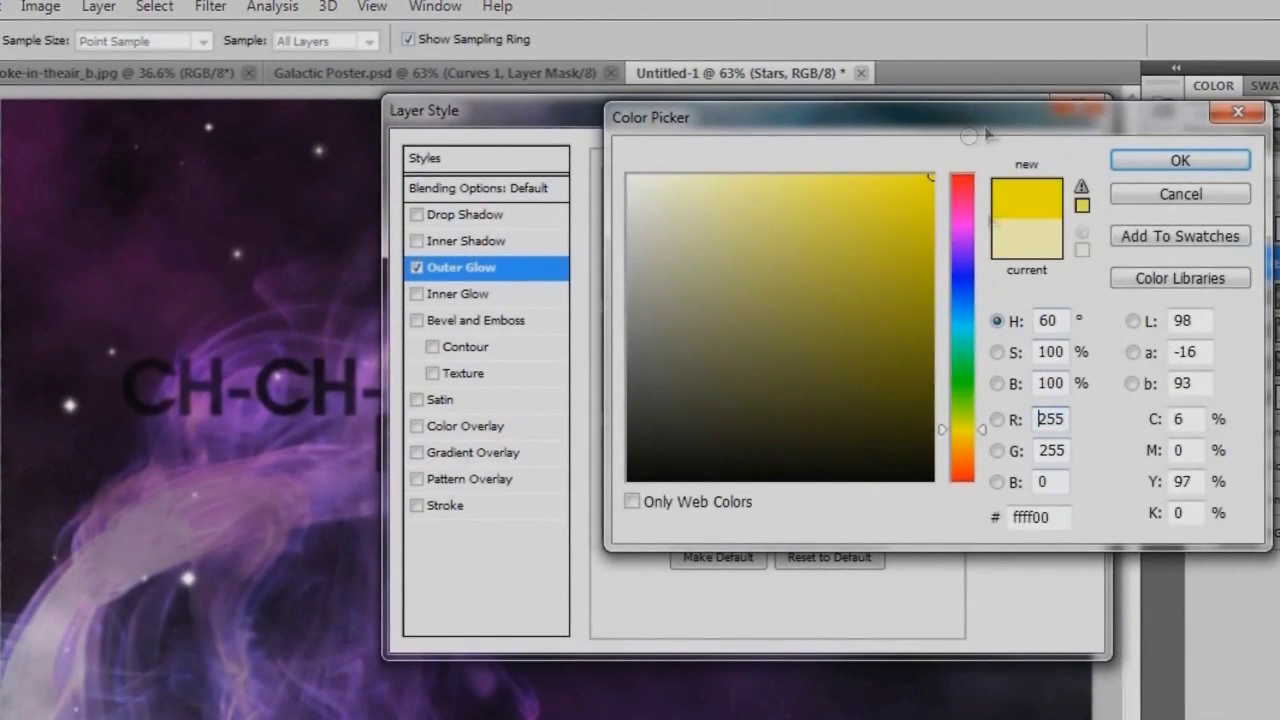
drag(970, 308, 971, 302)
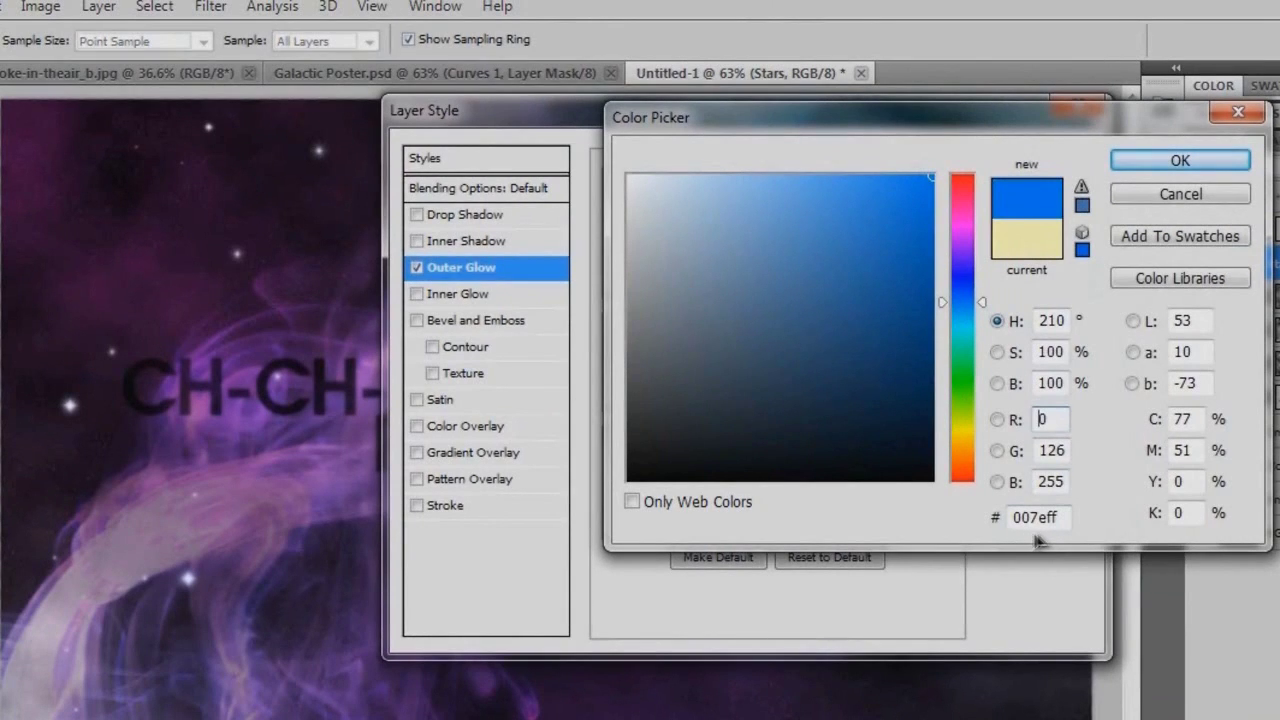
click(1178, 164)
click(1043, 158)
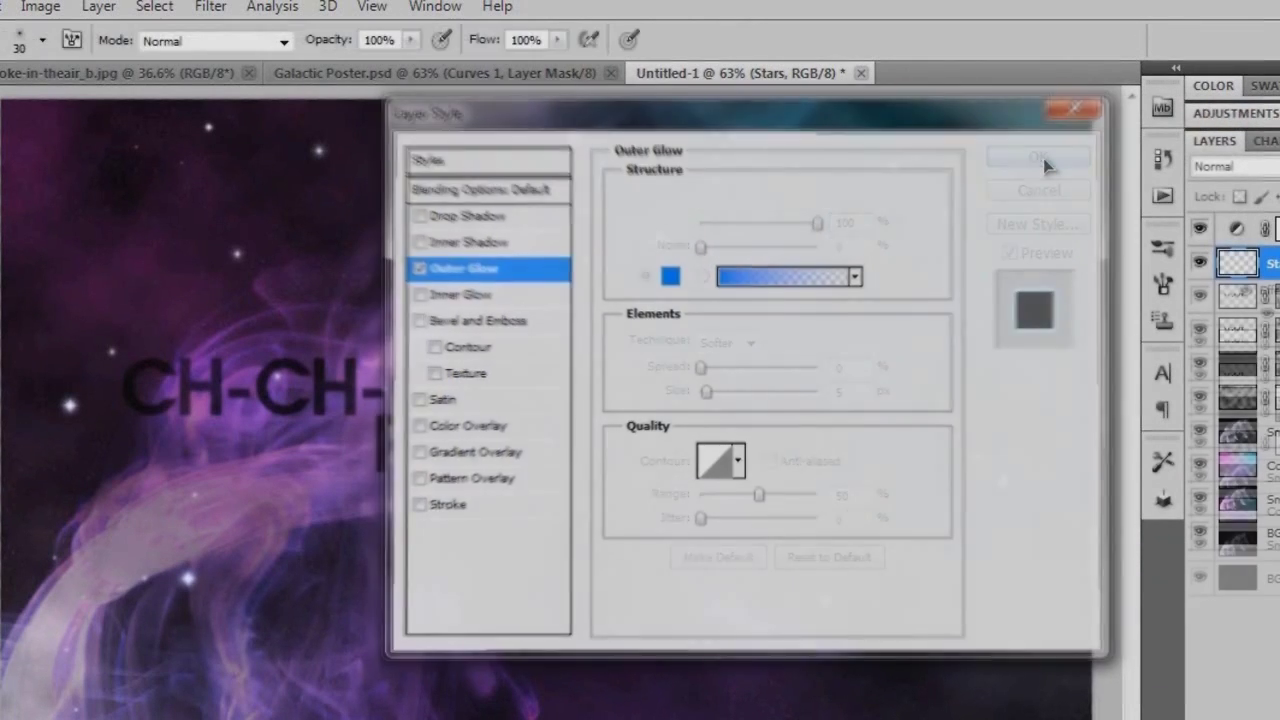
- Inspect the stars at 100% with the glow effect toggled, and return to the full-canvas view
key(ctrl+plus)
key(ctrl+plus)
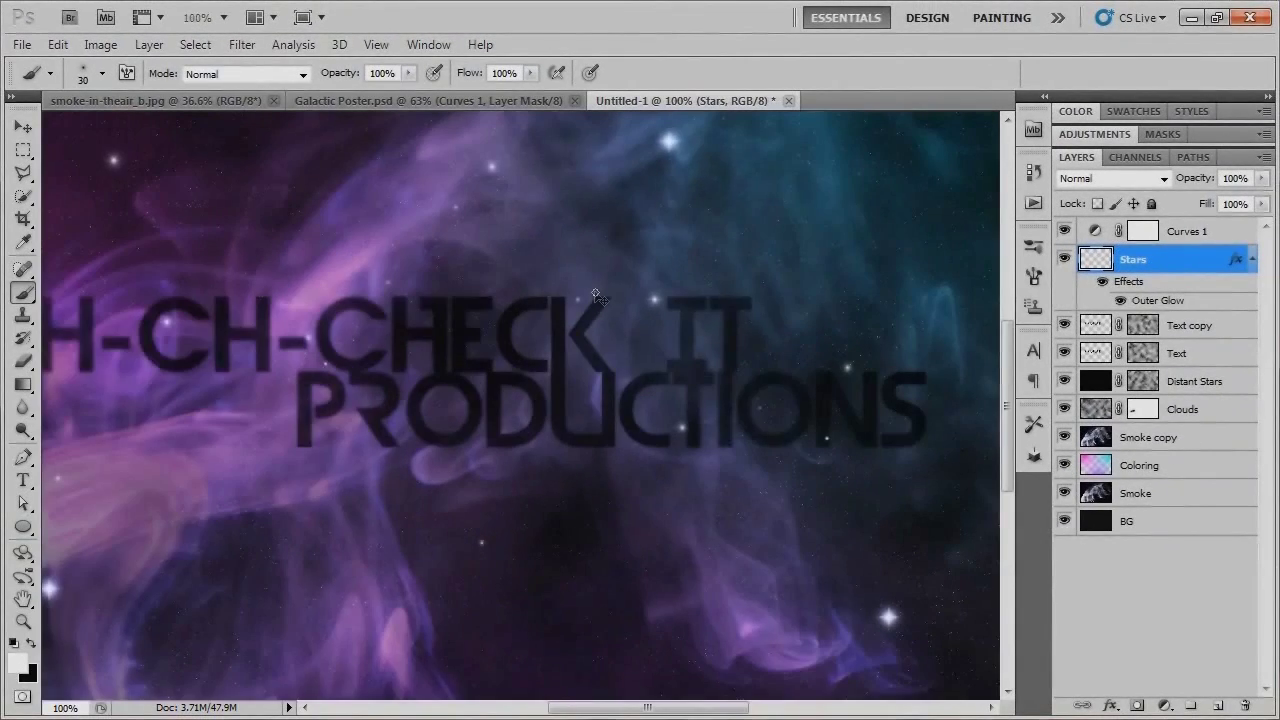
drag(682, 430, 738, 456)
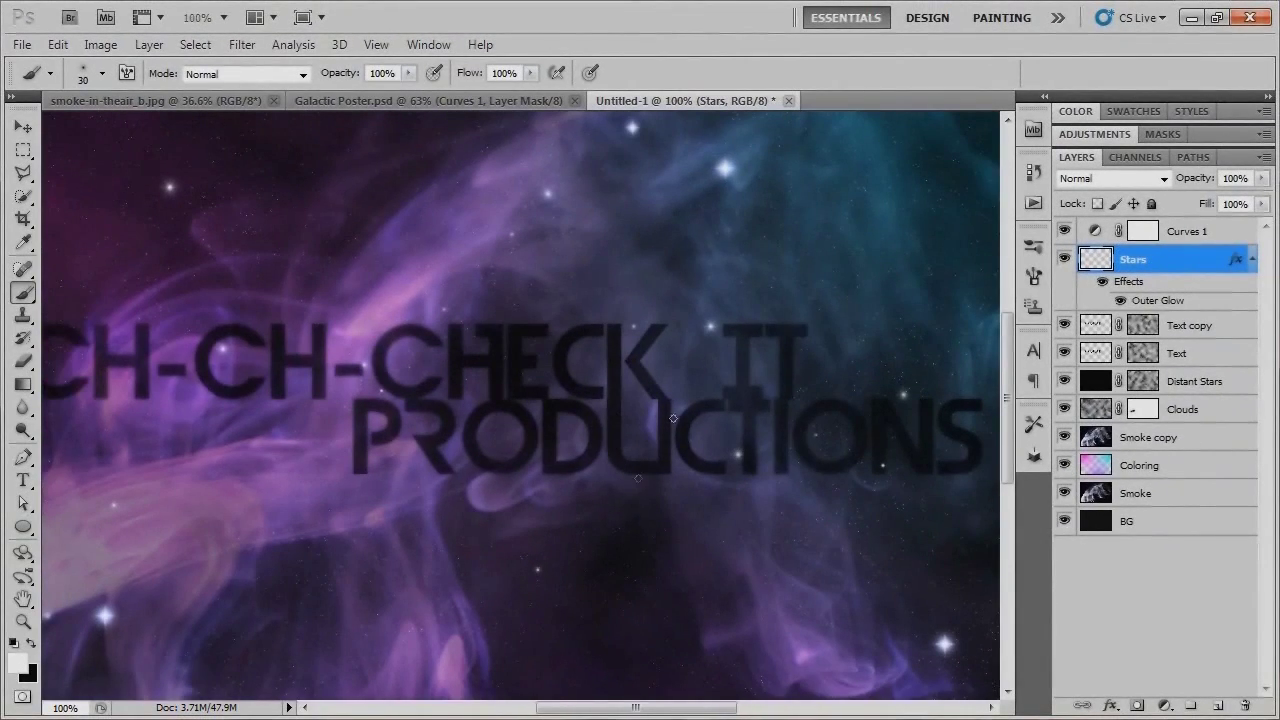
click(1103, 284)
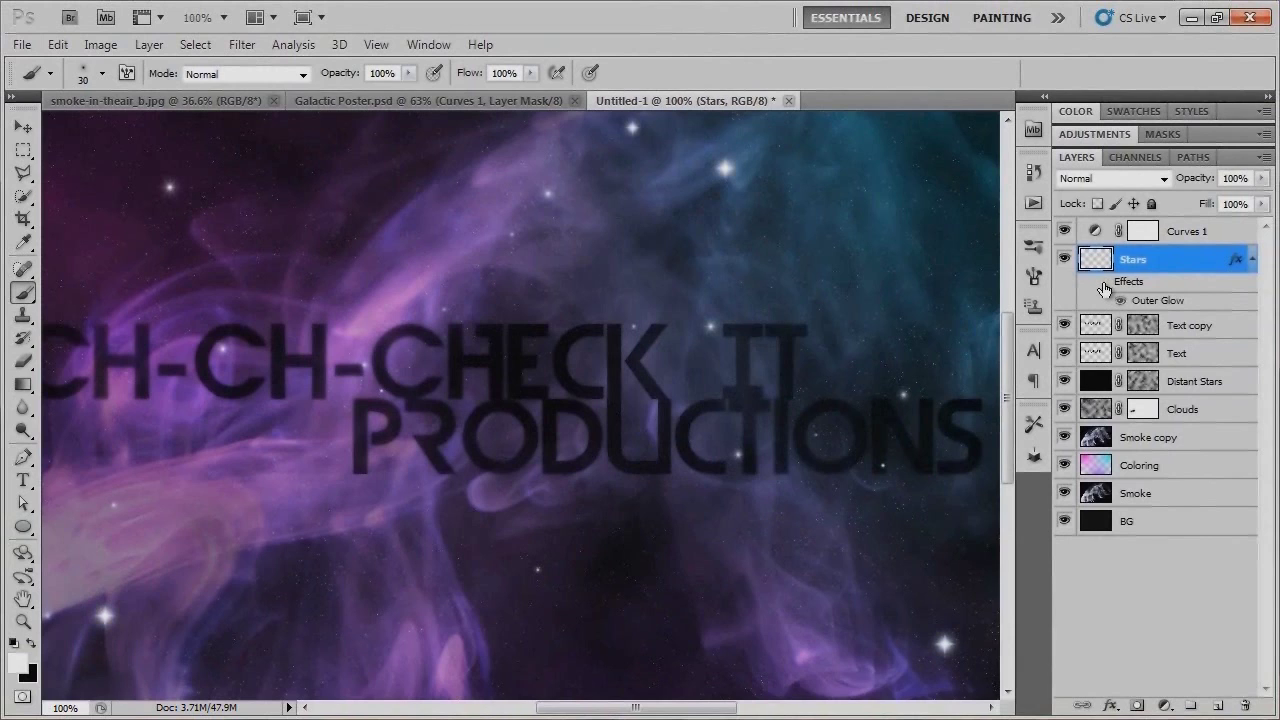
click(1238, 263)
key(ctrl+0)
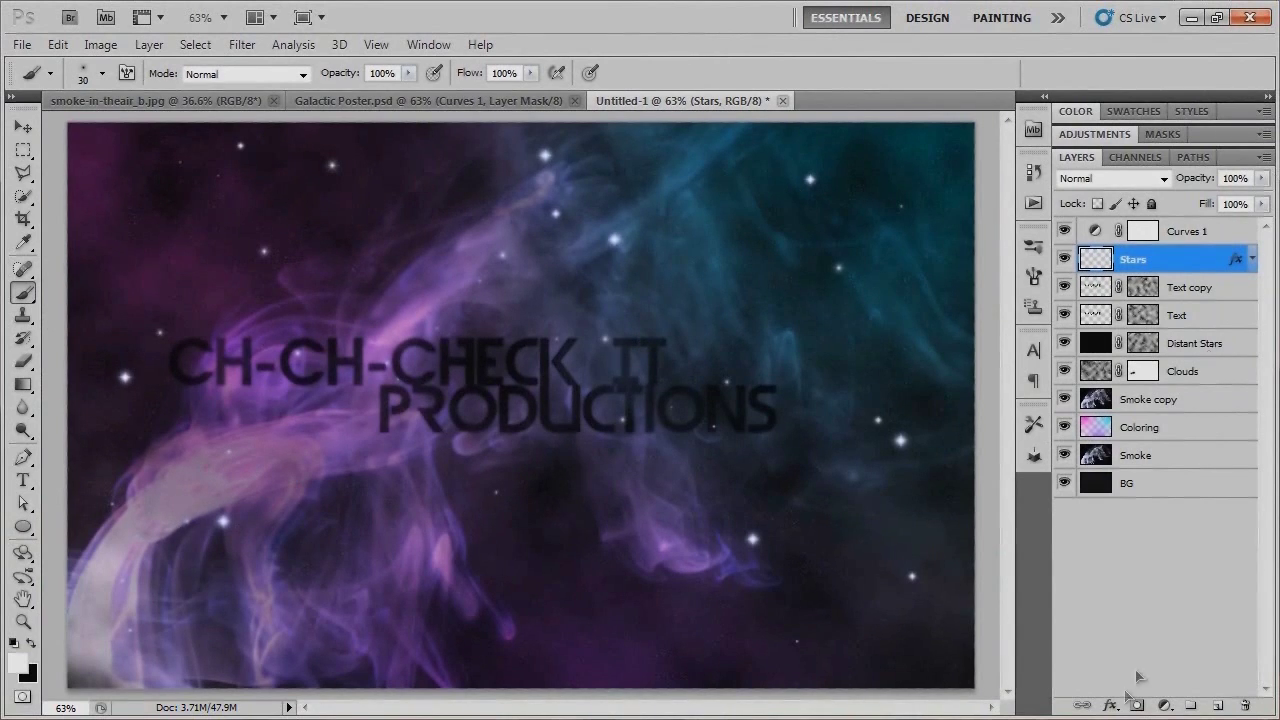
- Create a new layer named Highlights above the Stars layer and put it in a group
click(1220, 707)
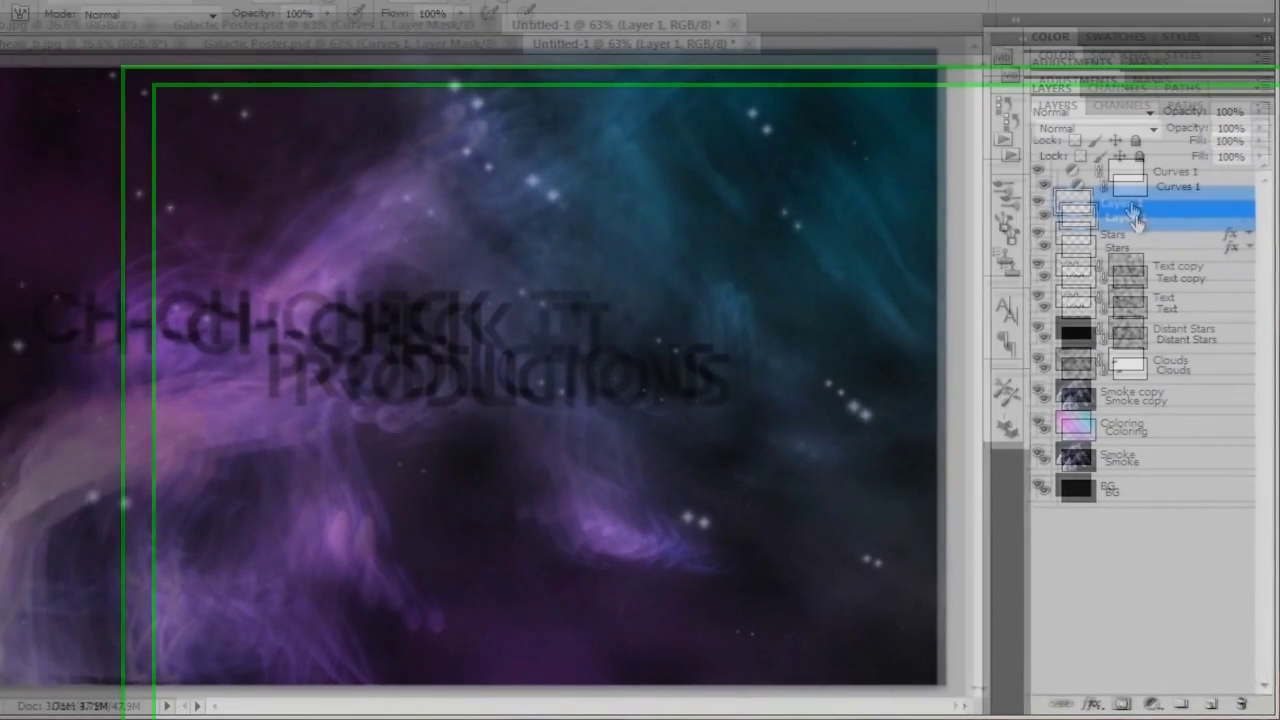
double_click(1148, 258)
text(Highlights)
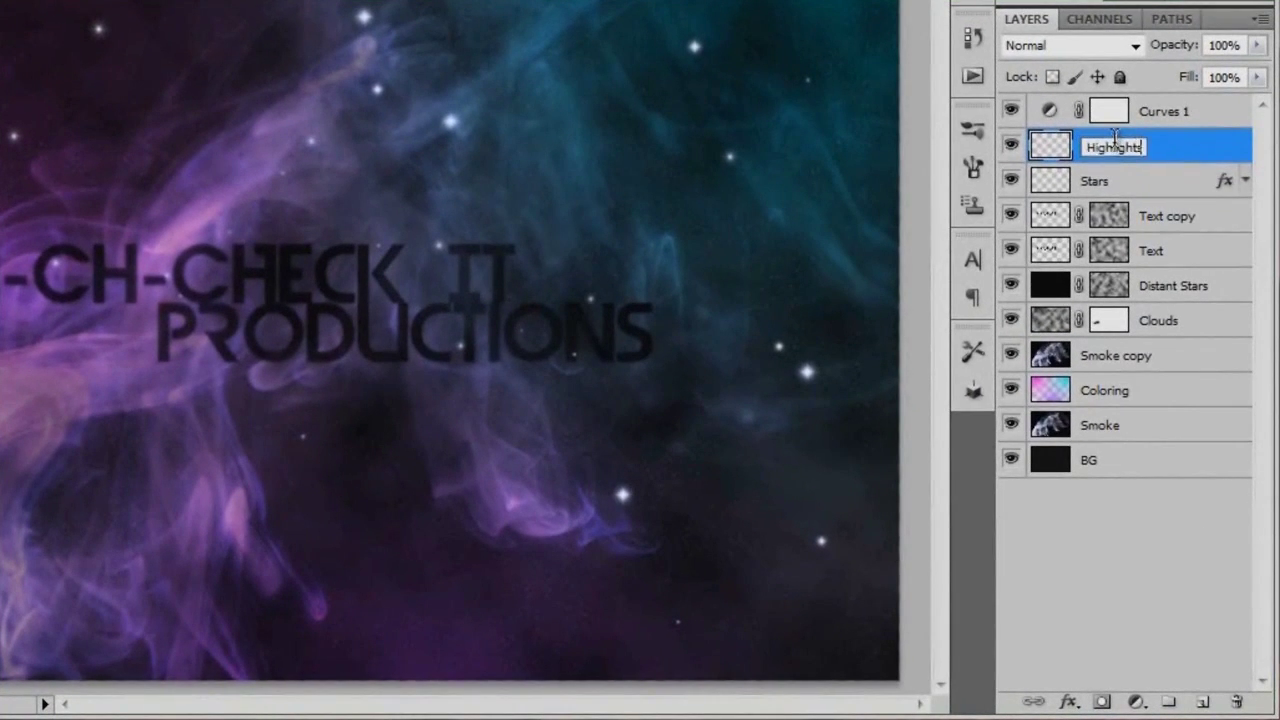
key(Return)
key(ctrl+g)
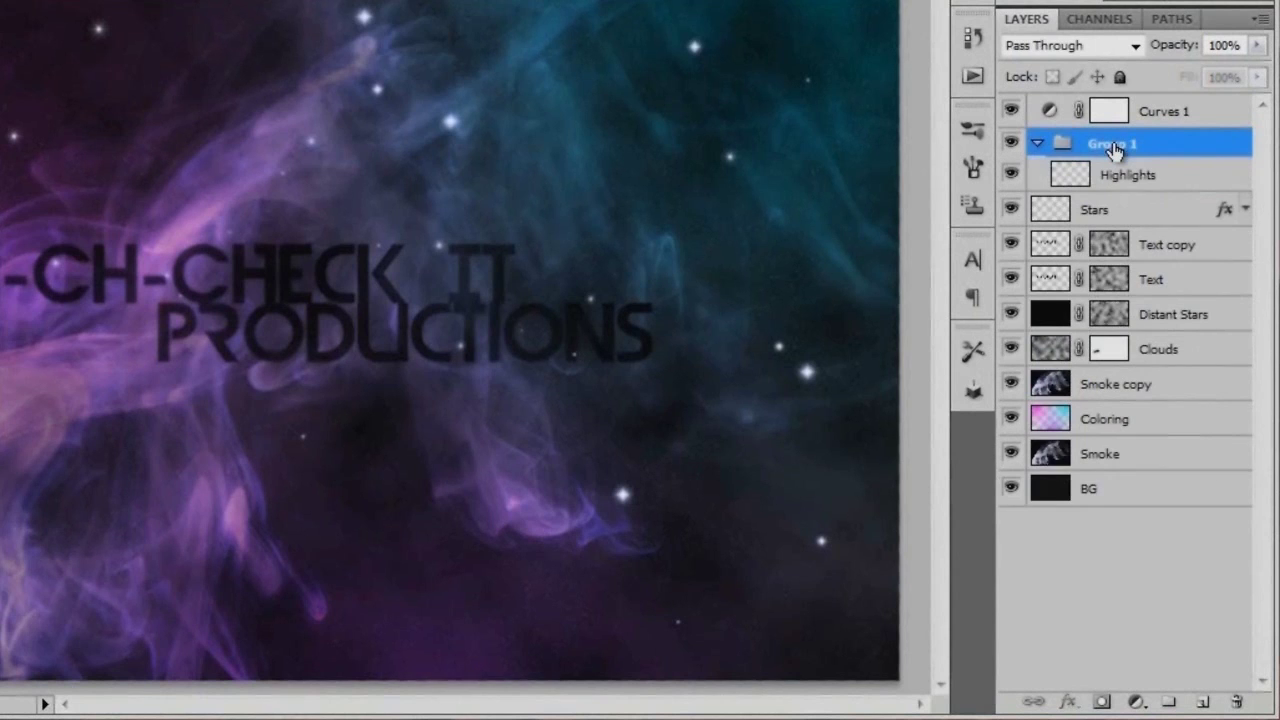
- Rename the new group as Highlights and select the Highlights layer inside it
double_click(1113, 146)
text(Hi)
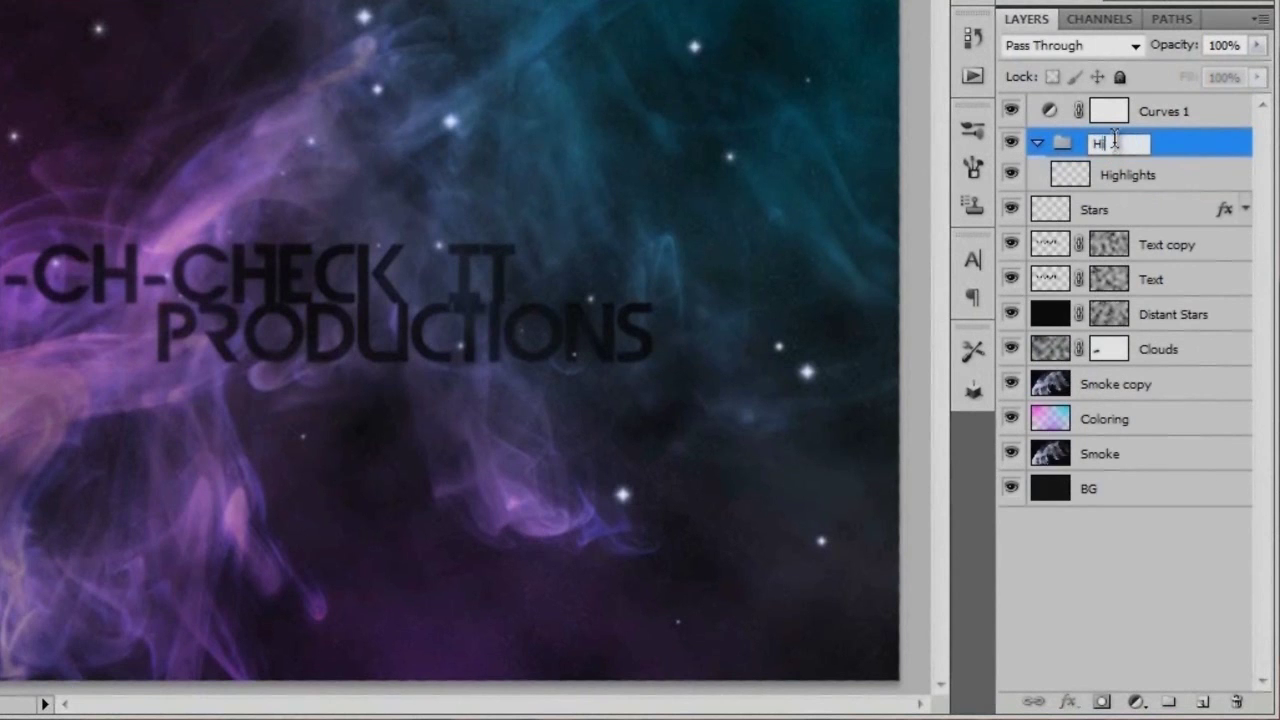
text(ghlights)
click(1120, 178)
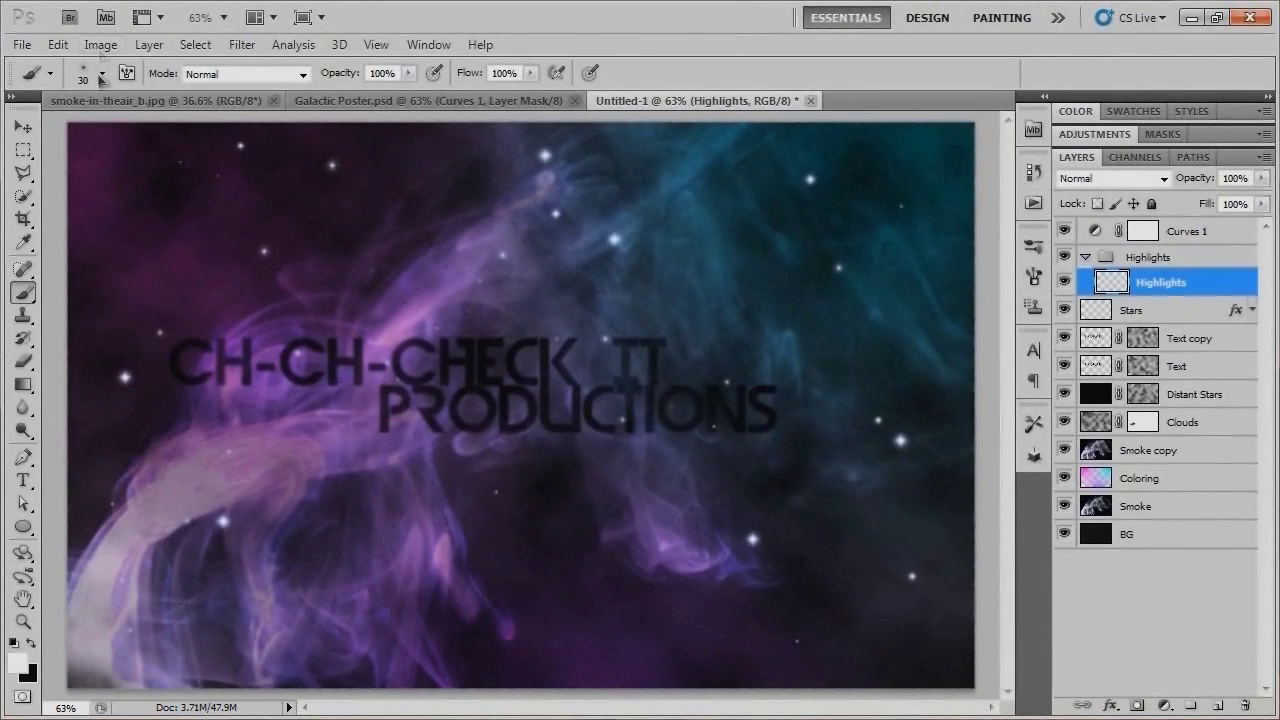
- Replace the current brushes with the default brush set and choose the 13 px soft round brush with 0% hardness
click(104, 76)
click(251, 106)
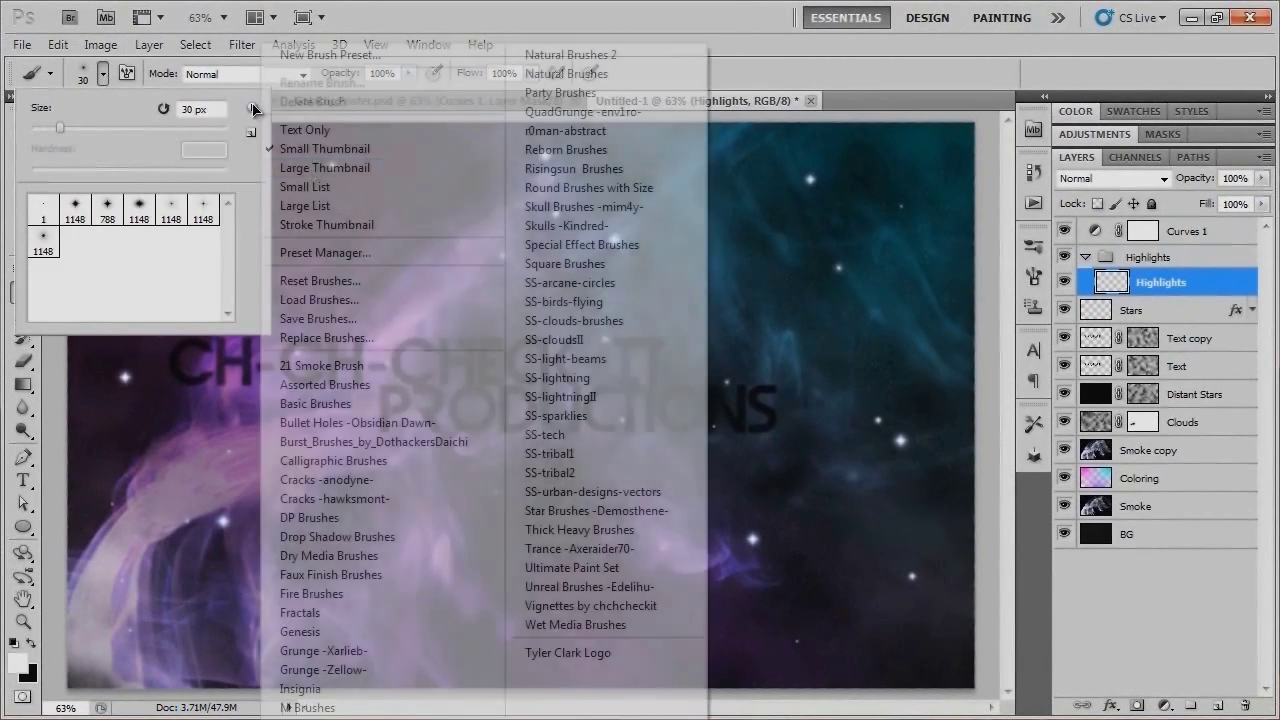
click(329, 281)
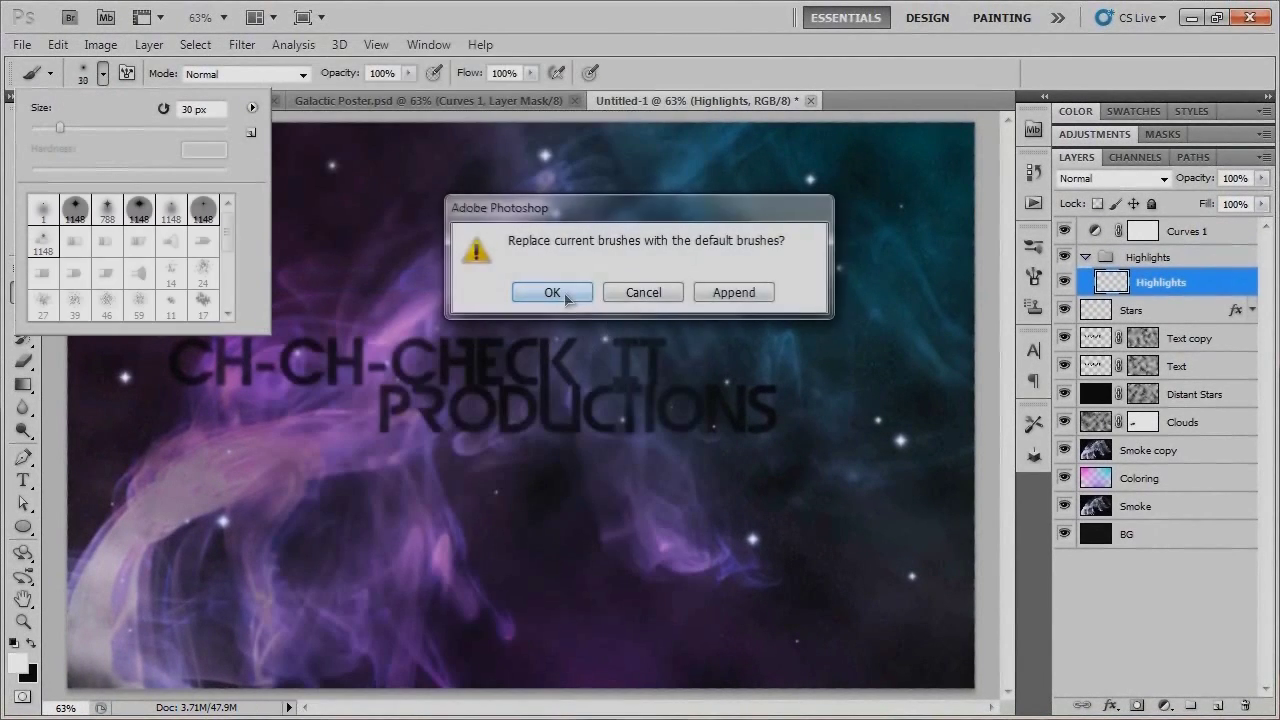
click(532, 290)
click(43, 210)
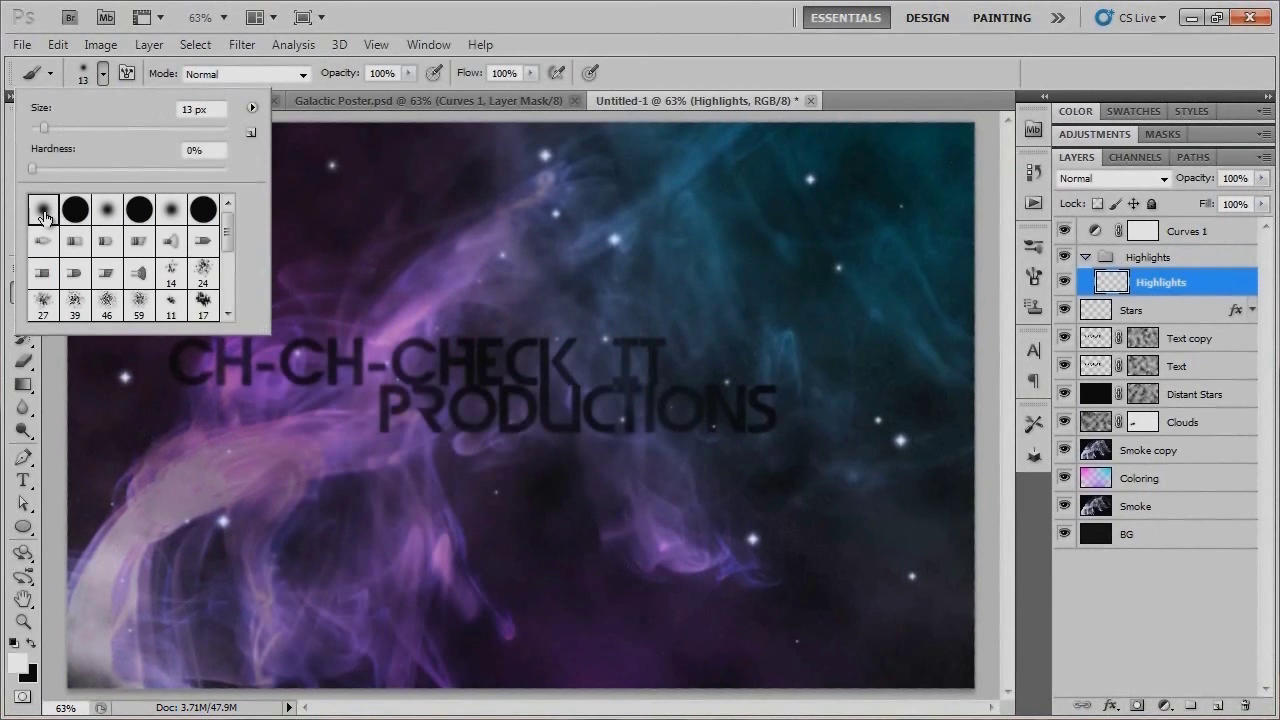
click(104, 77)
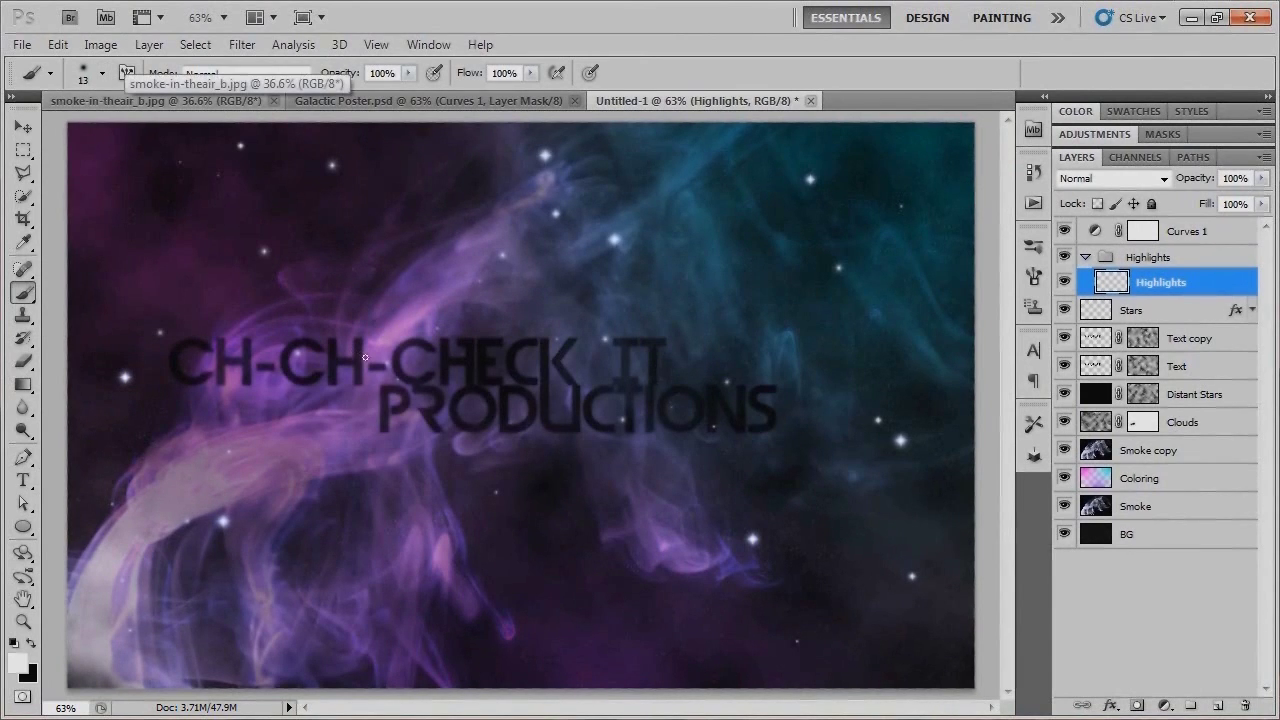
- Enlarge the soft brush to 200 px and paint a white highlight over the middle of the text
key(bracketright)
key(bracketright)
key(bracketright)
key(bracketright)
key(bracketright)
key(bracketright)
key(bracketright)
key(bracketright)
key(bracketright)
key(bracketright)
key(bracketright)
key(bracketright)
key(bracketright)
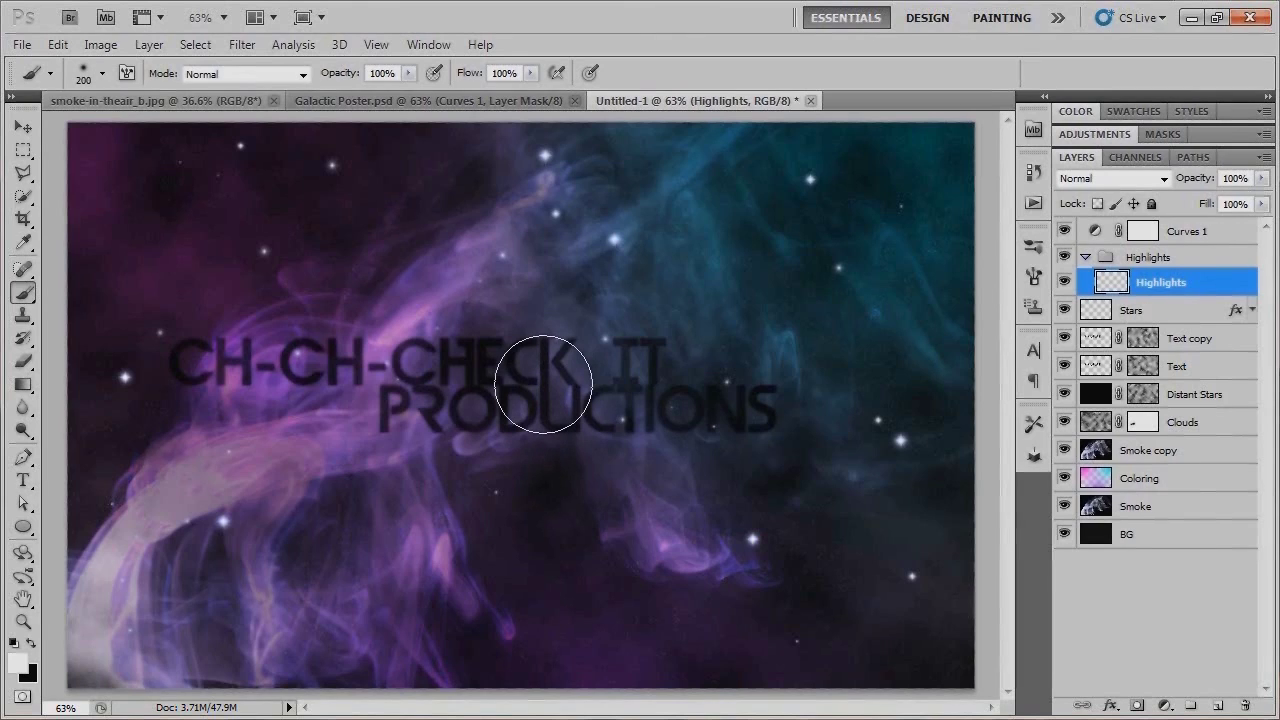
click(543, 383)
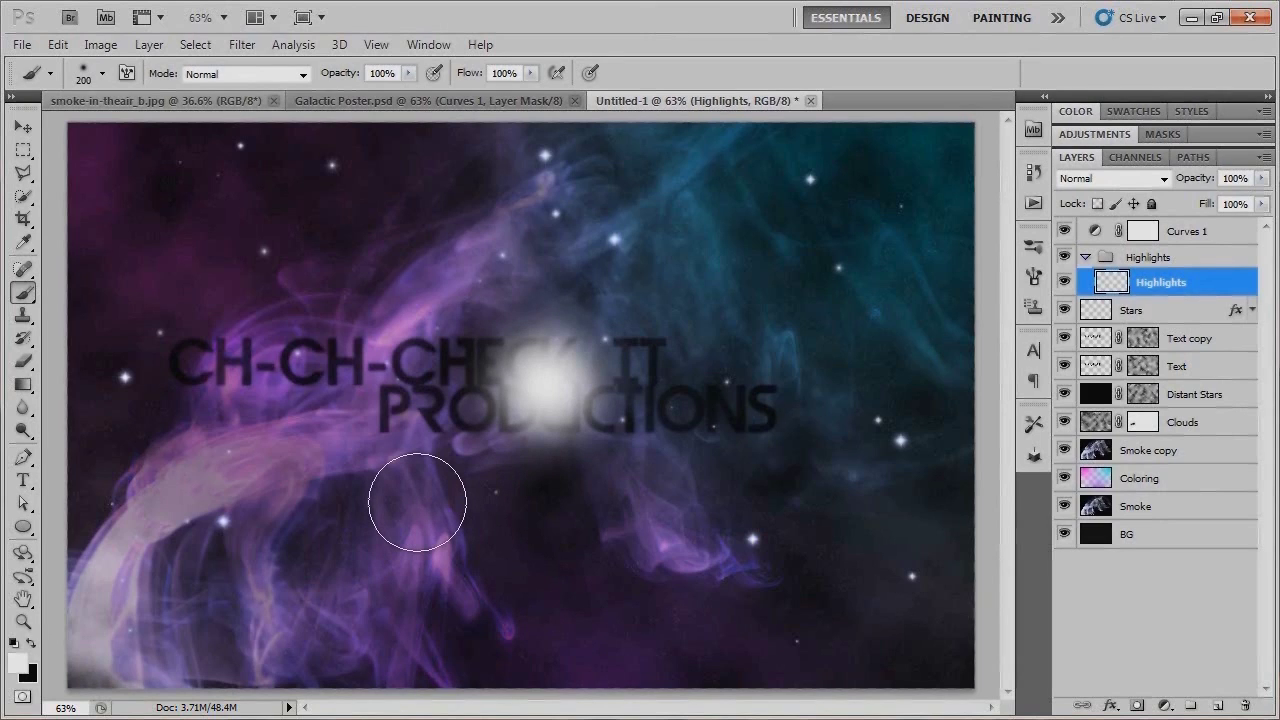
- Paint more soft white highlights in varied sizes over the lower-left smoke, lower-right area, upper centre and upper-right part of the poster
key(bracketright)
key(bracketright)
click(190, 490)
click(857, 560)
key(bracketleft)
key(bracketleft)
key(bracketleft)
key(bracketleft)
key(bracketleft)
key(bracketleft)
key(bracketleft)
click(862, 622)
click(790, 256)
click(610, 152)
click(953, 327)
key(bracketleft)
key(bracketleft)
key(bracketleft)
key(bracketleft)
key(bracketleft)
click(935, 338)
key(bracketleft)
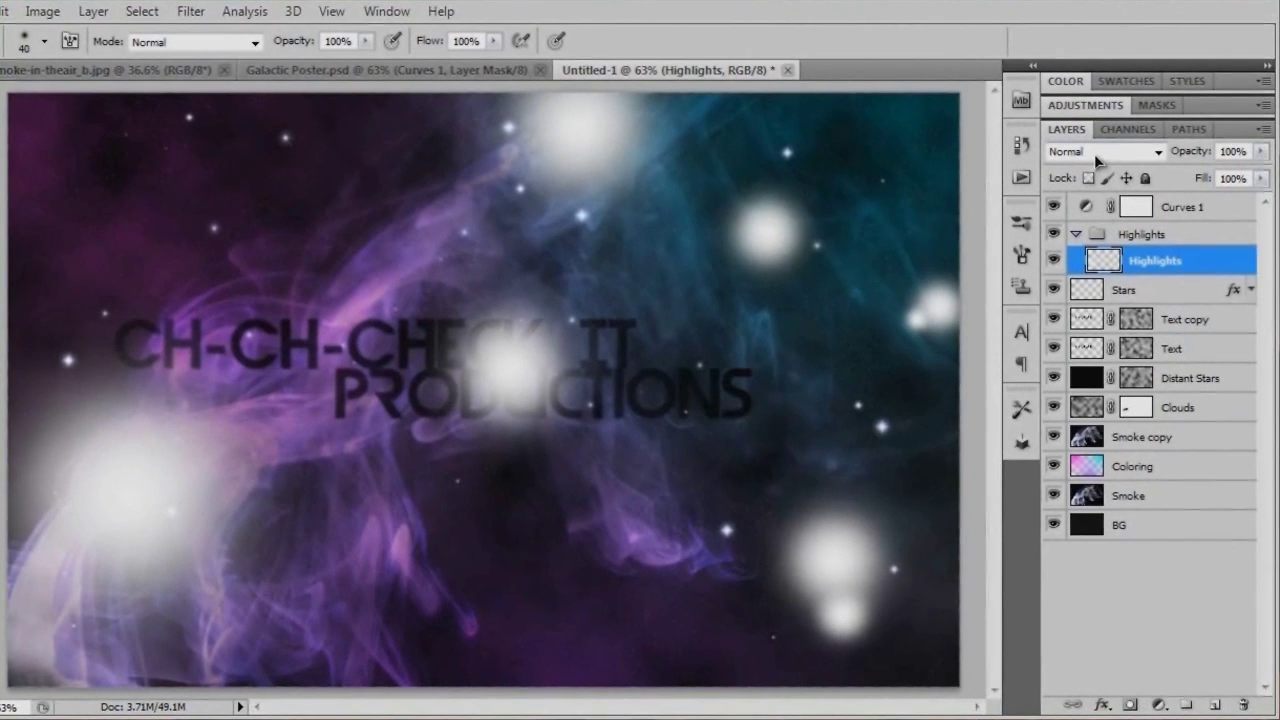
- Set the Highlights layer's blend mode to Overlay and duplicate the layer five times to intensify the glow
click(1104, 180)
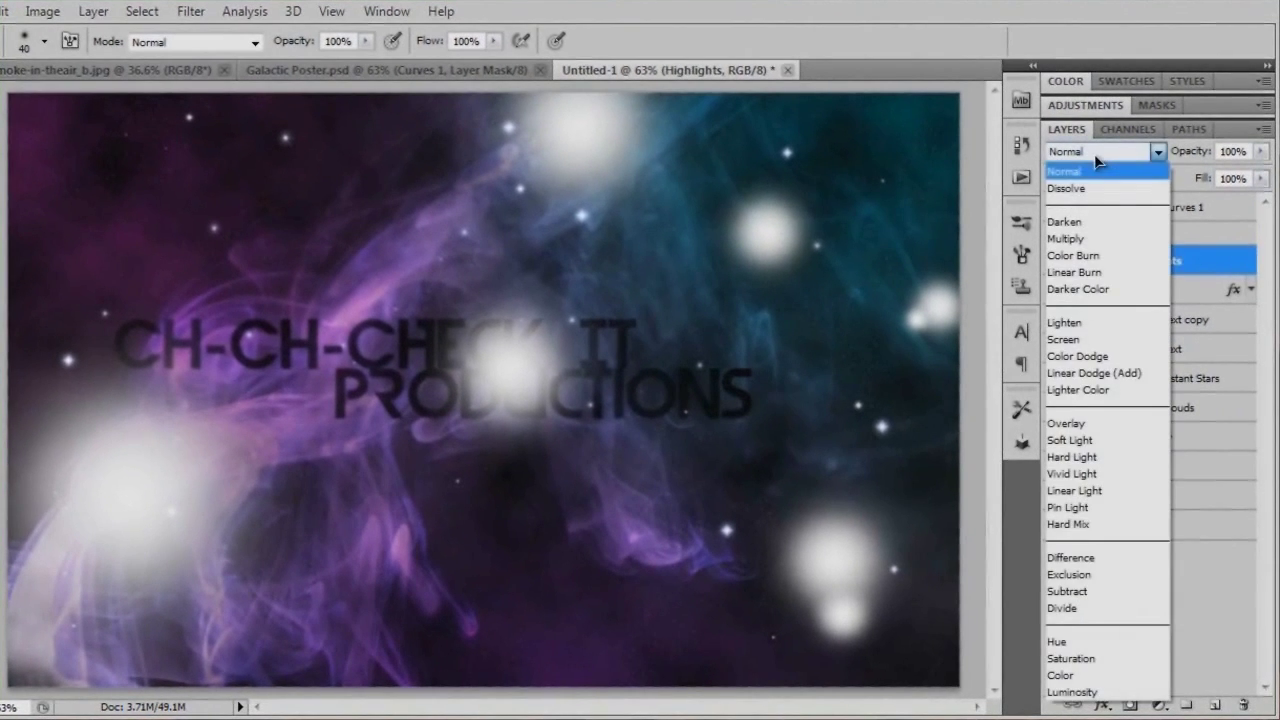
click(1095, 424)
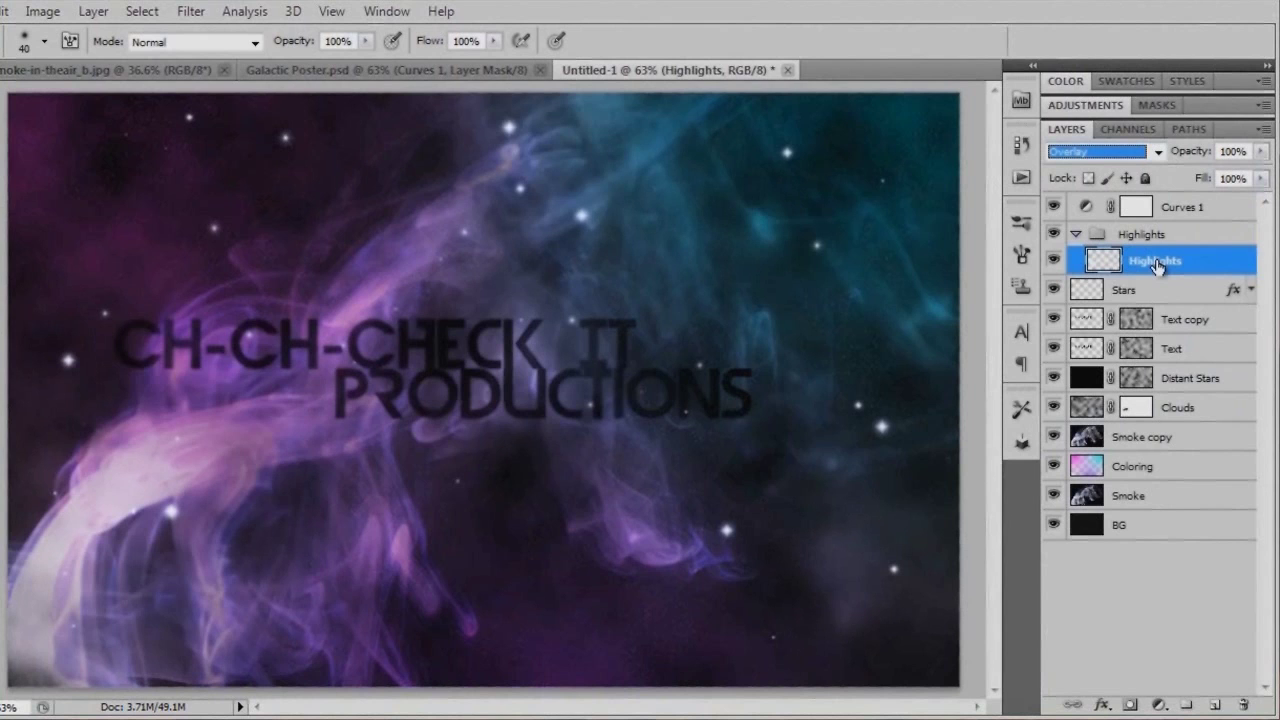
key(ctrl+j)
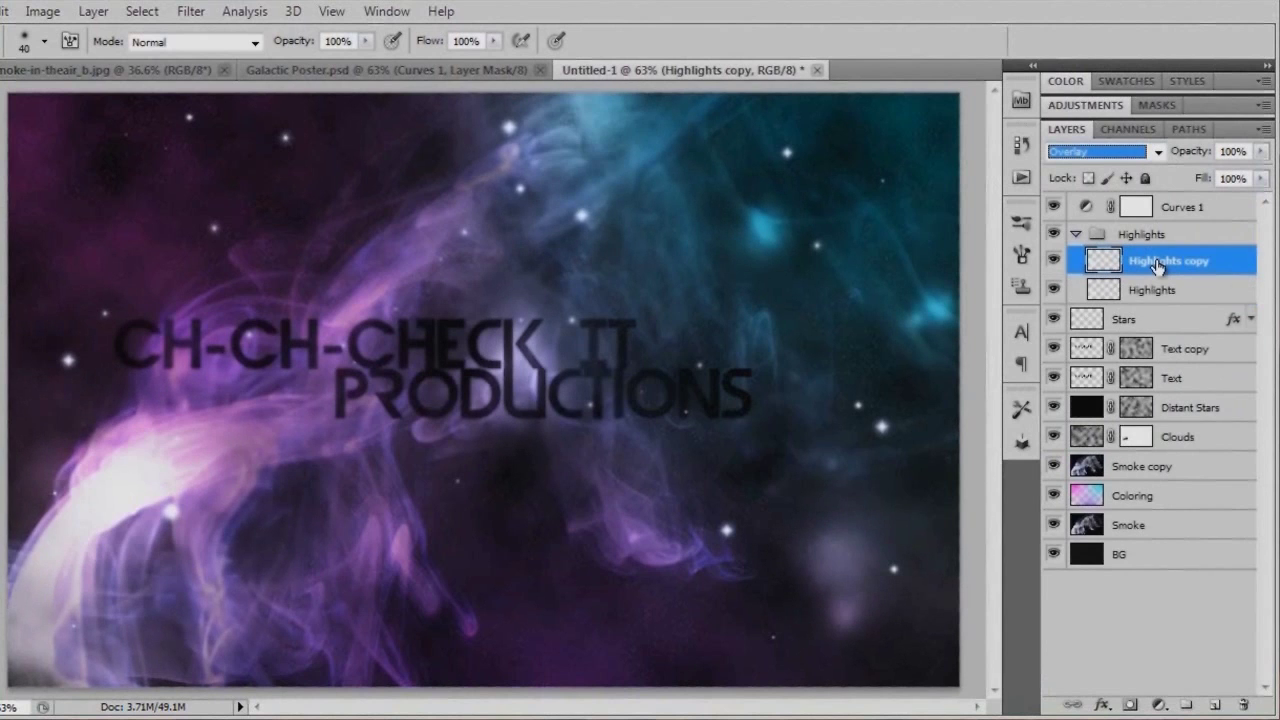
key(ctrl+j)
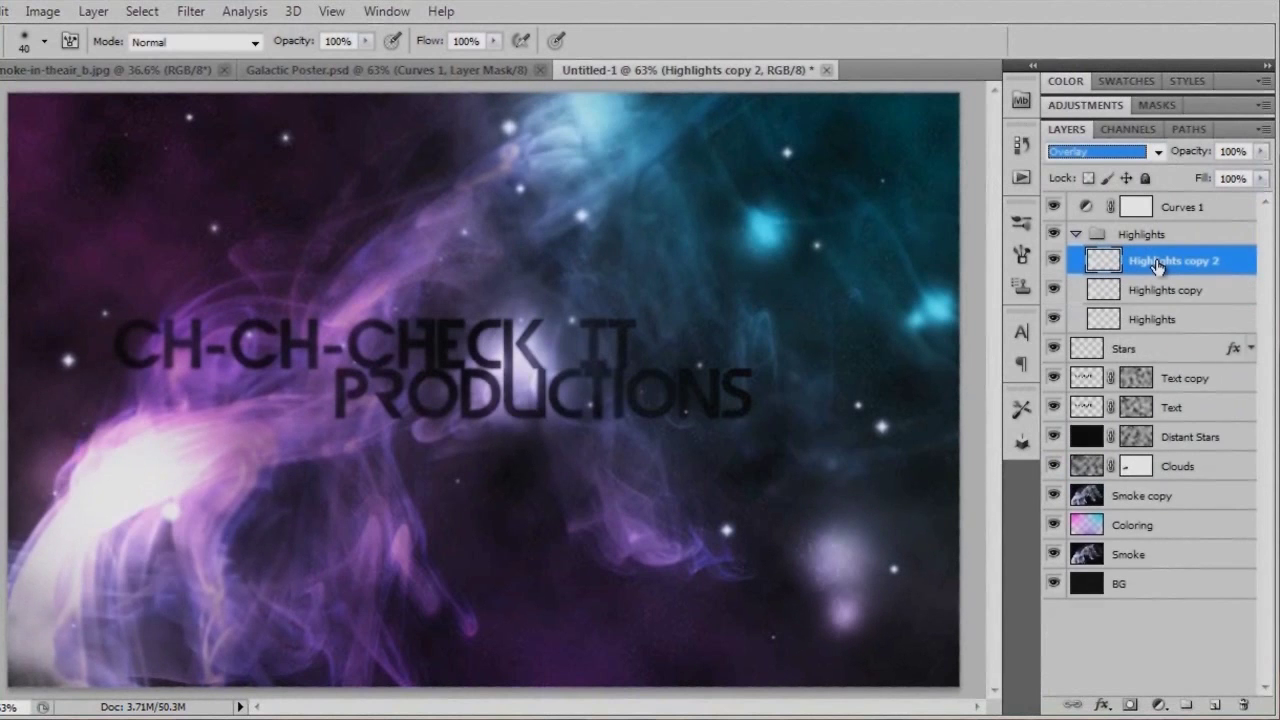
key(ctrl+j)
key(ctrl+j)
key(ctrl+j)
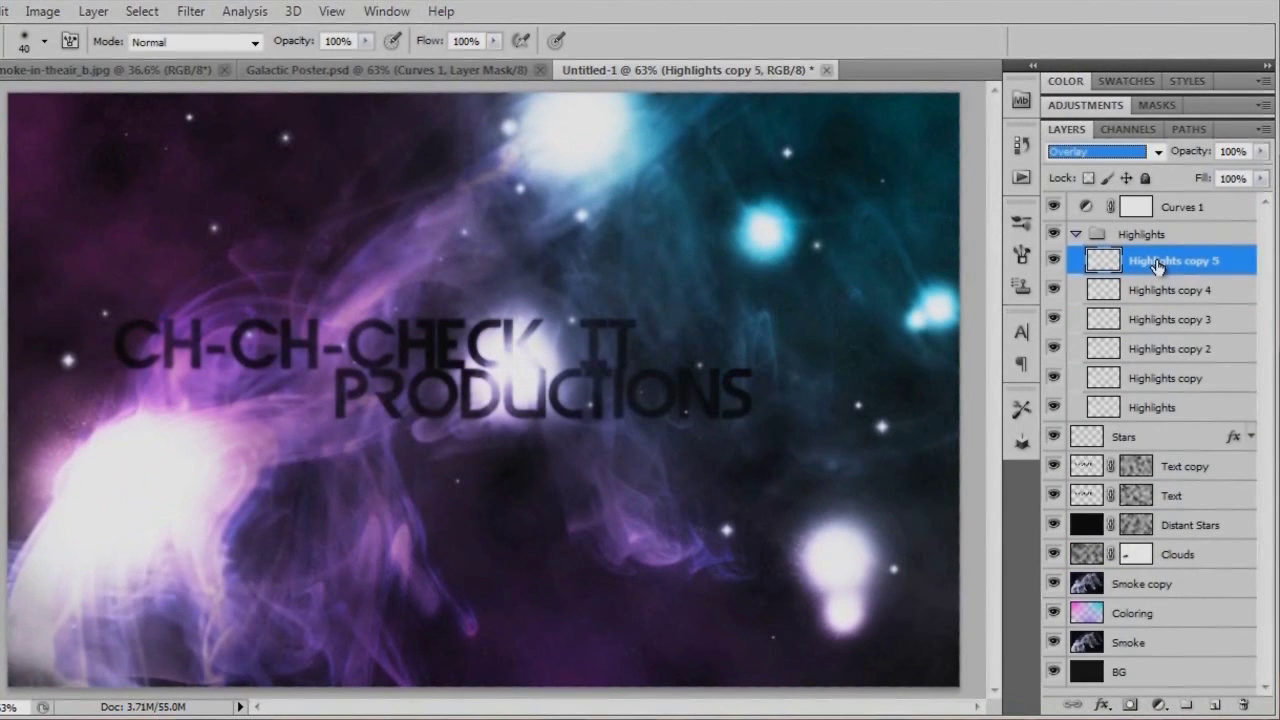
key(ctrl+z)
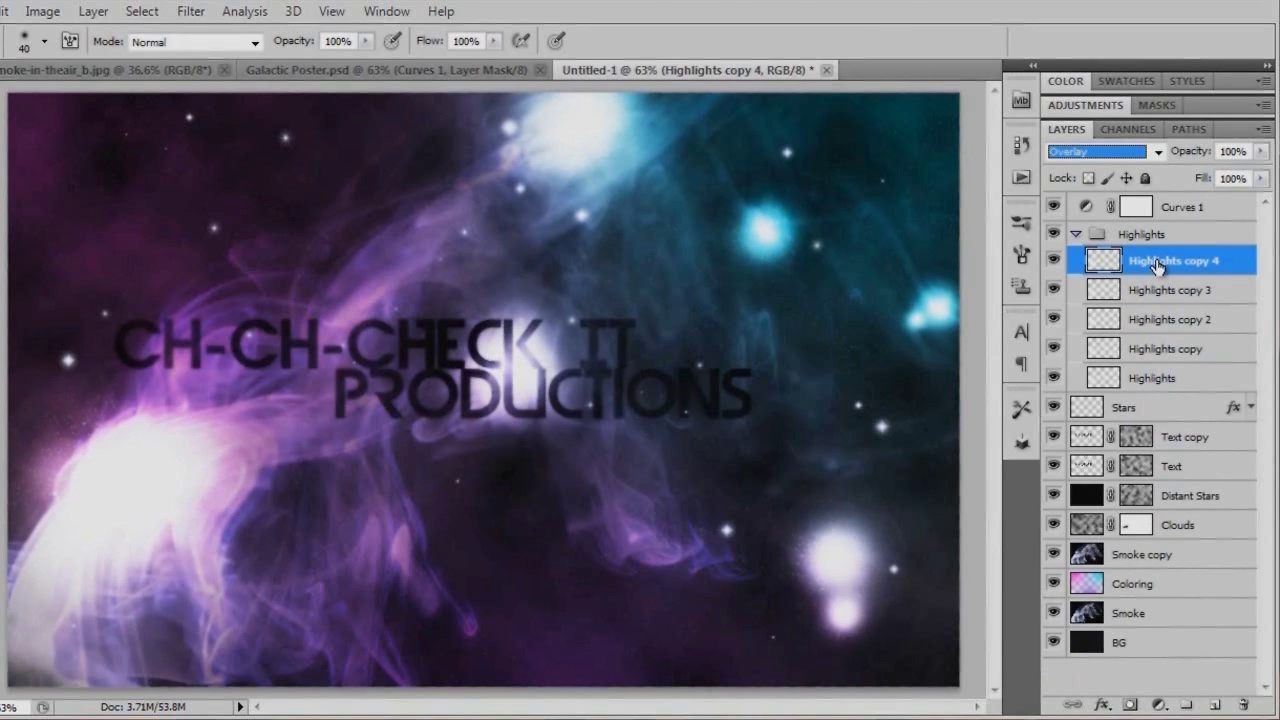
key(ctrl+z)
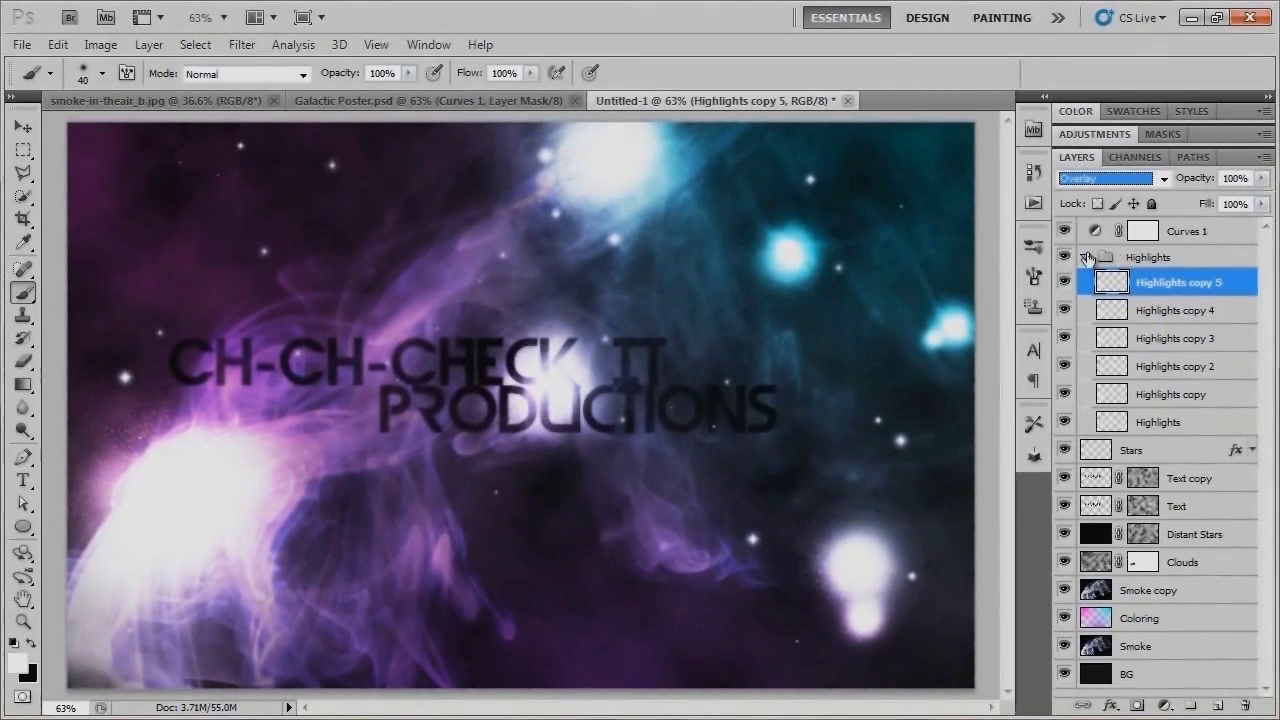
- Collapse the Highlights group and create a layer named Colored Clouds directly above the Text layer
click(1086, 258)
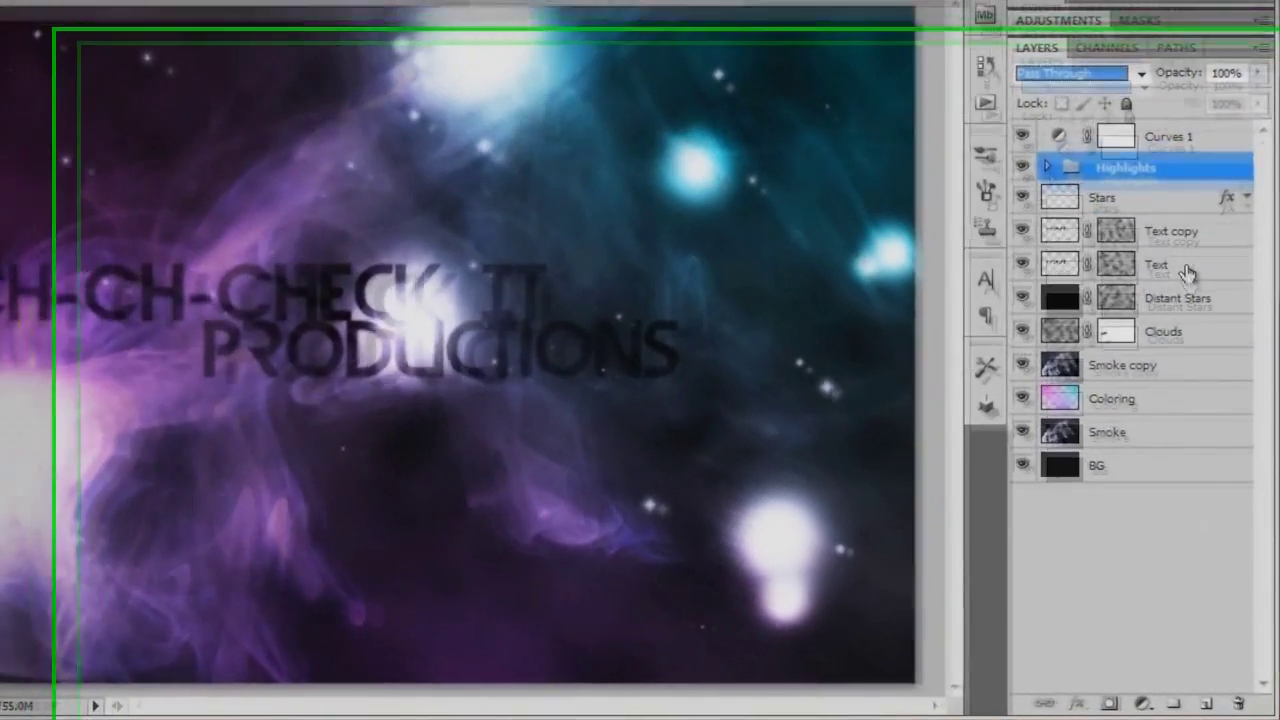
click(1200, 341)
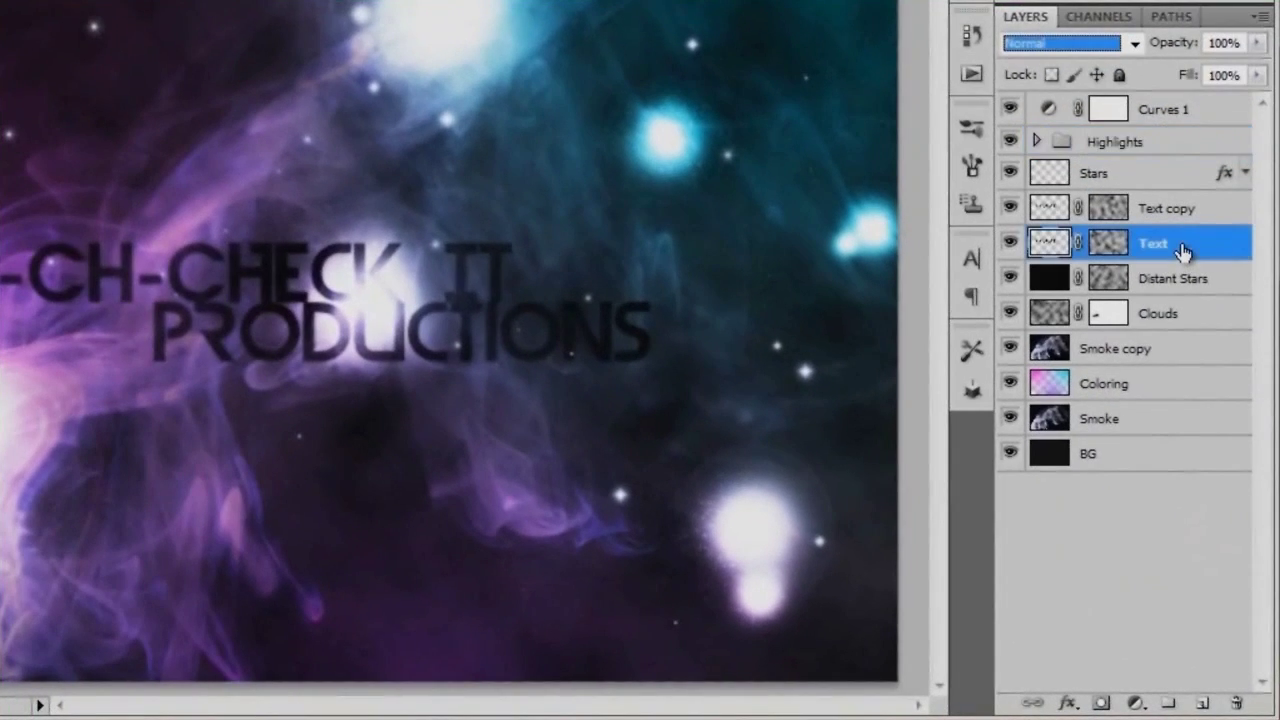
click(1203, 703)
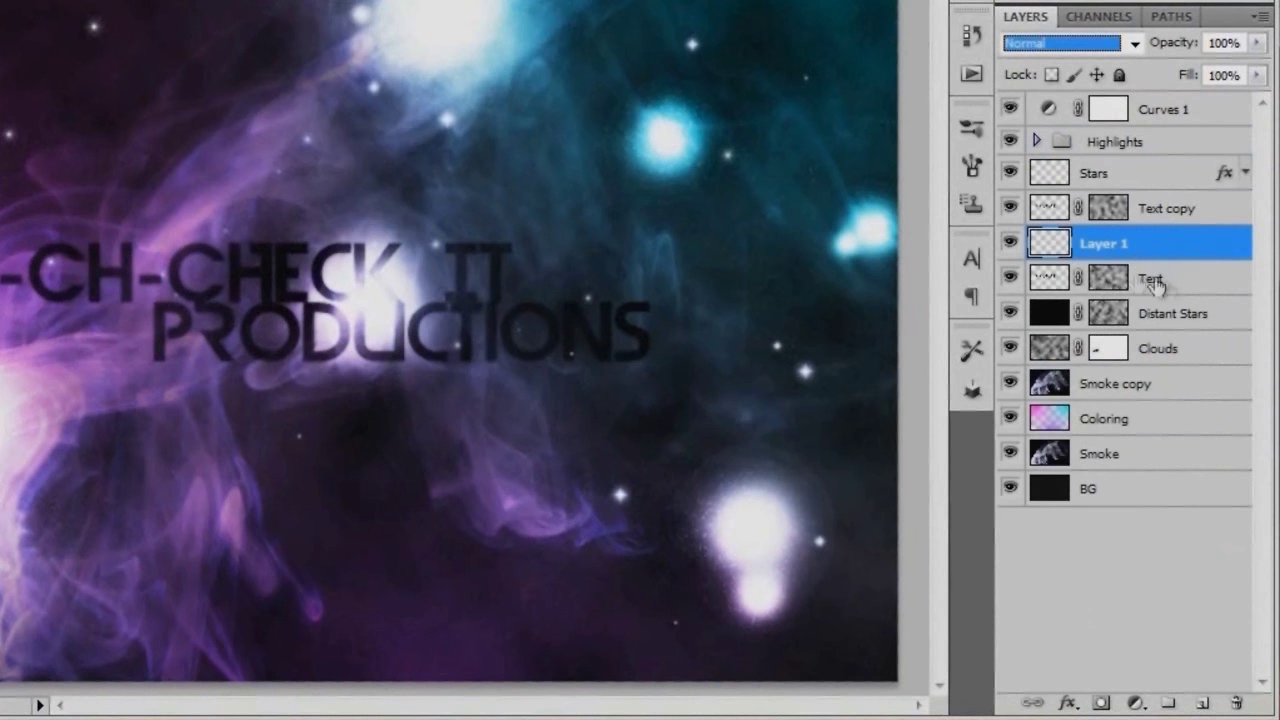
double_click(1106, 243)
text(Colored Clouds)
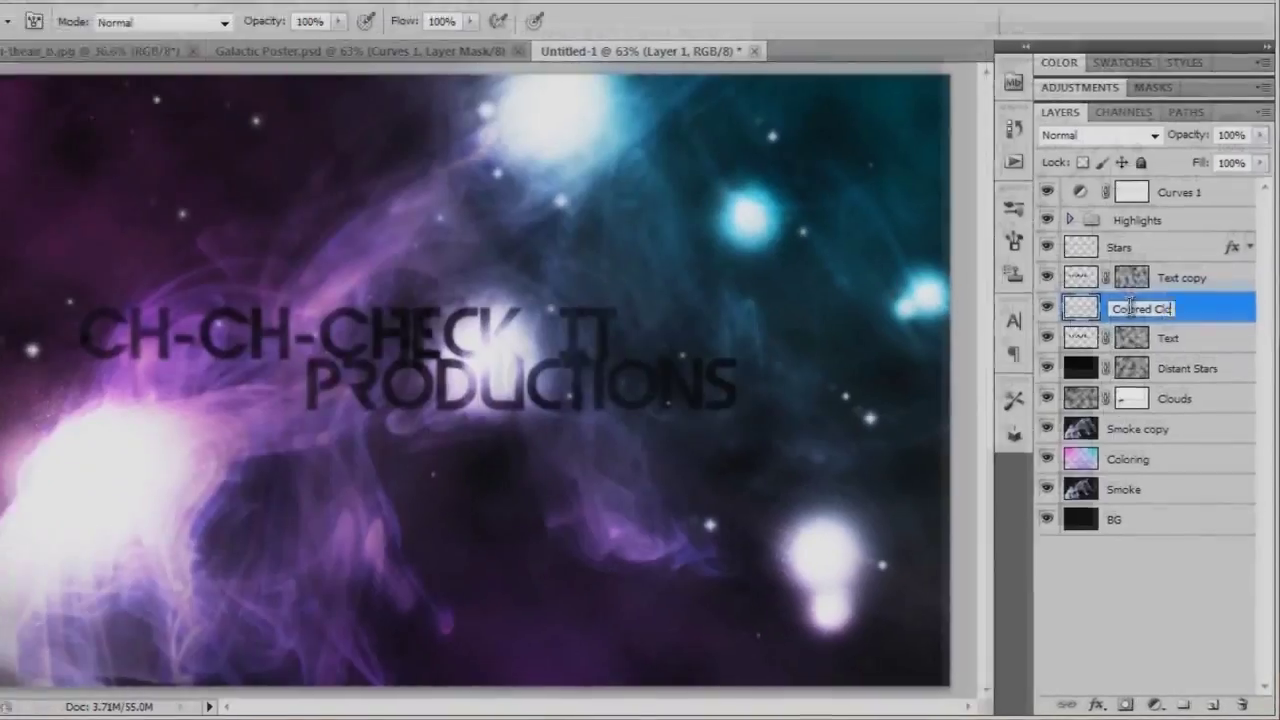
key(Return)
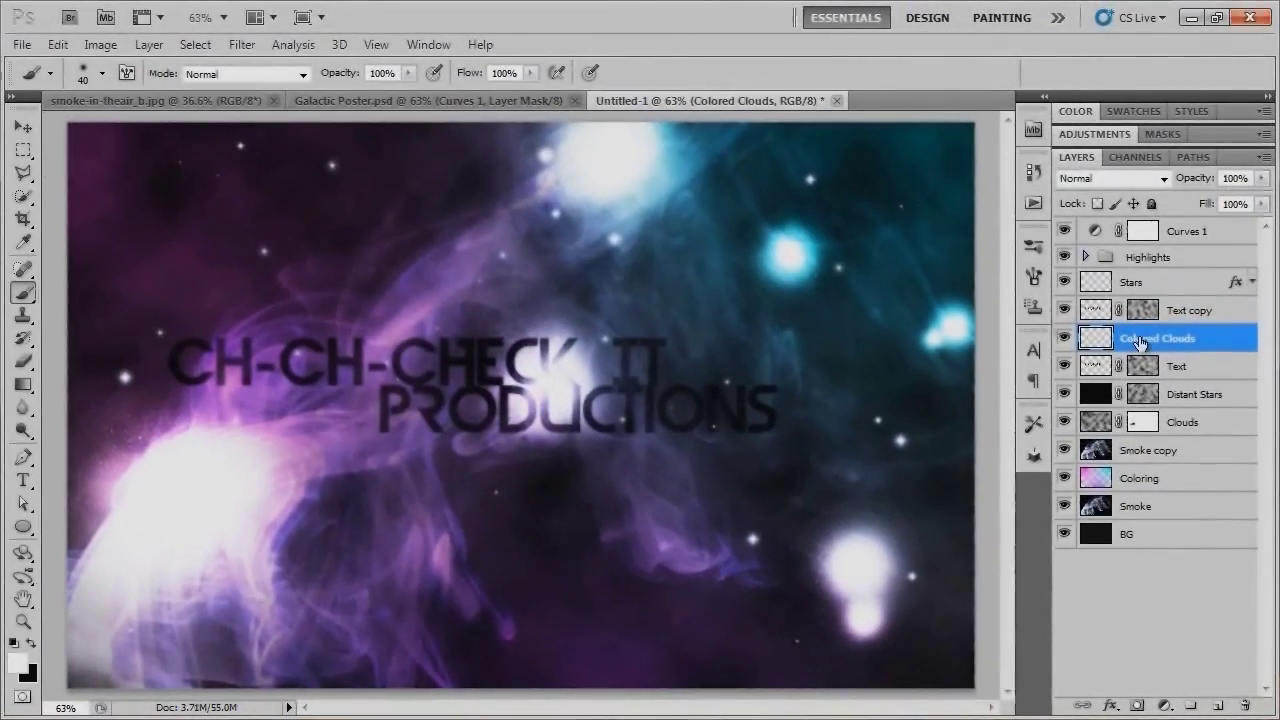
- Set the foreground colour to yellow #feea00
click(24, 665)
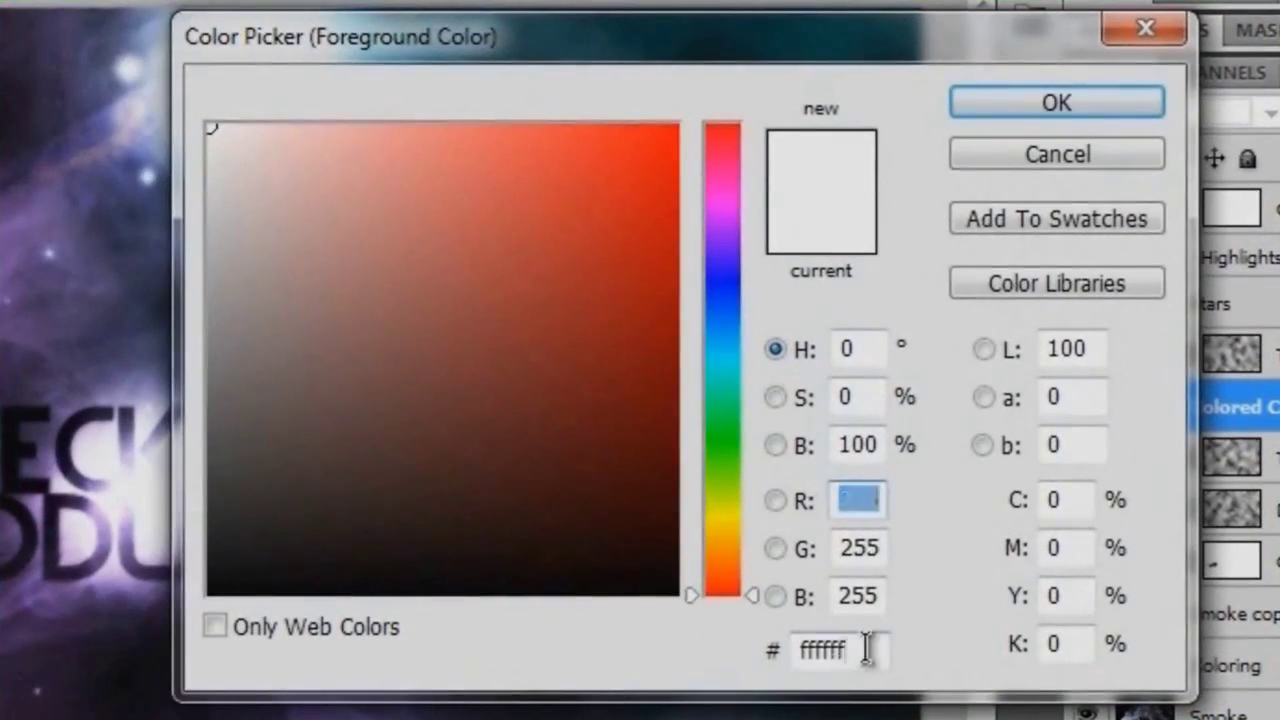
click(927, 478)
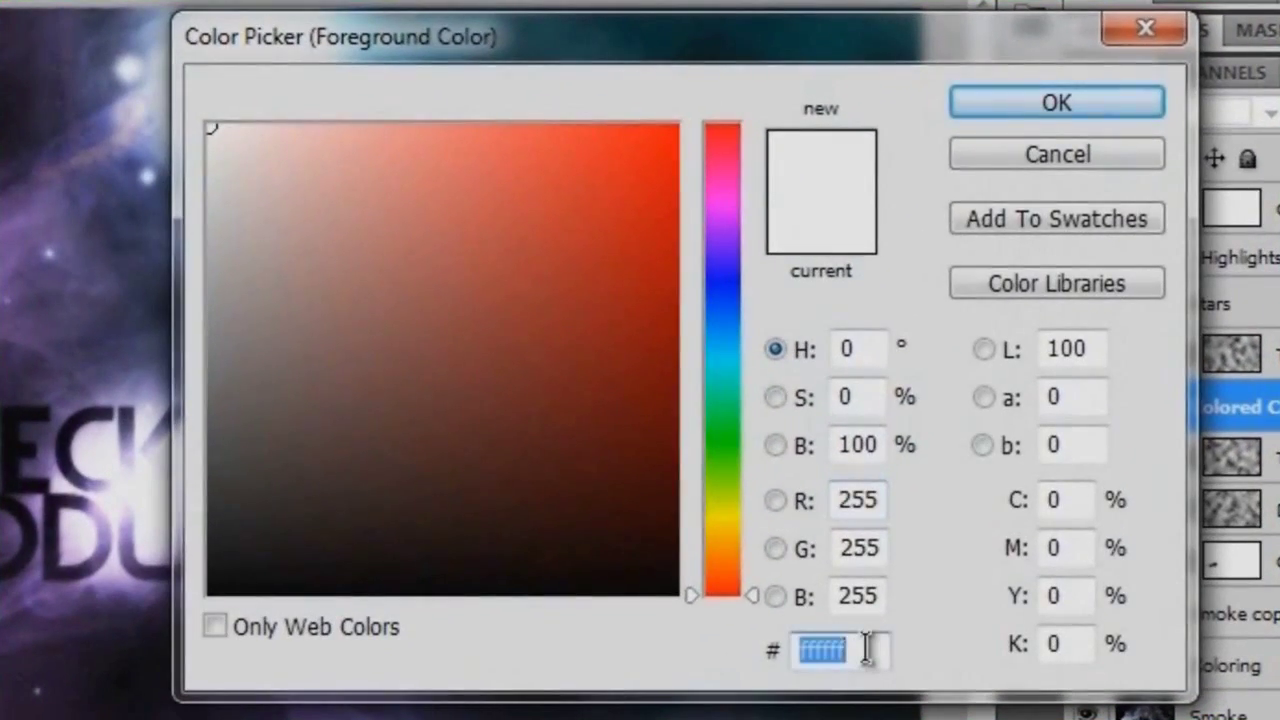
text(feea00)
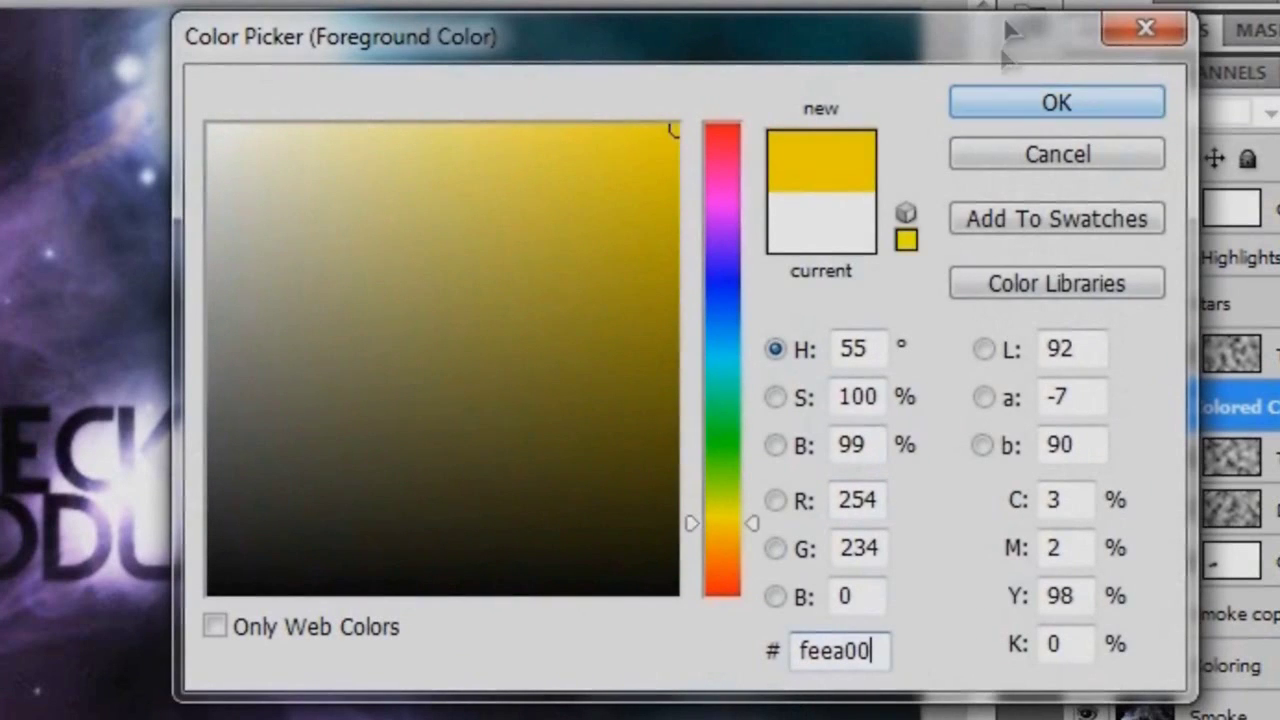
click(1055, 104)
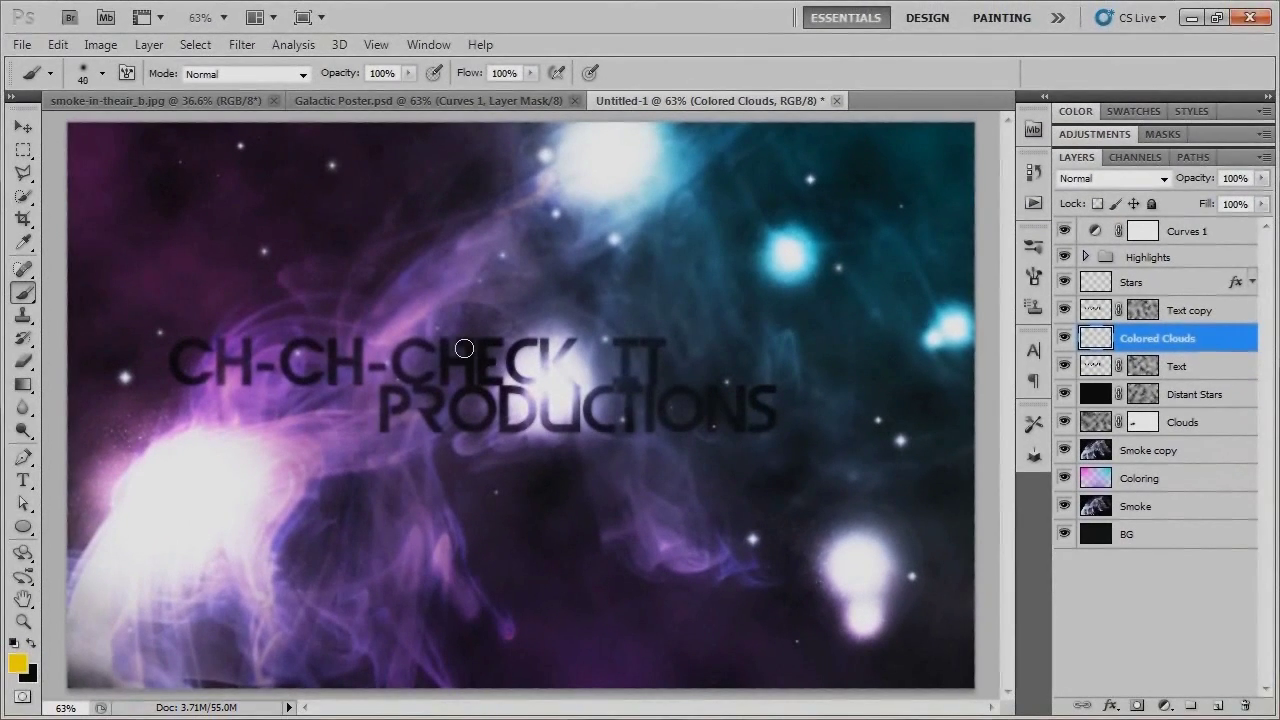
- Paint a 300 px soft yellow spot above CHECK and a 175 px one over the start of PRODUCTIONS
key(bracketright)
key(bracketright)
key(bracketright)
key(bracketright)
key(bracketright)
key(bracketright)
key(bracketright)
key(bracketright)
key(bracketright)
key(bracketright)
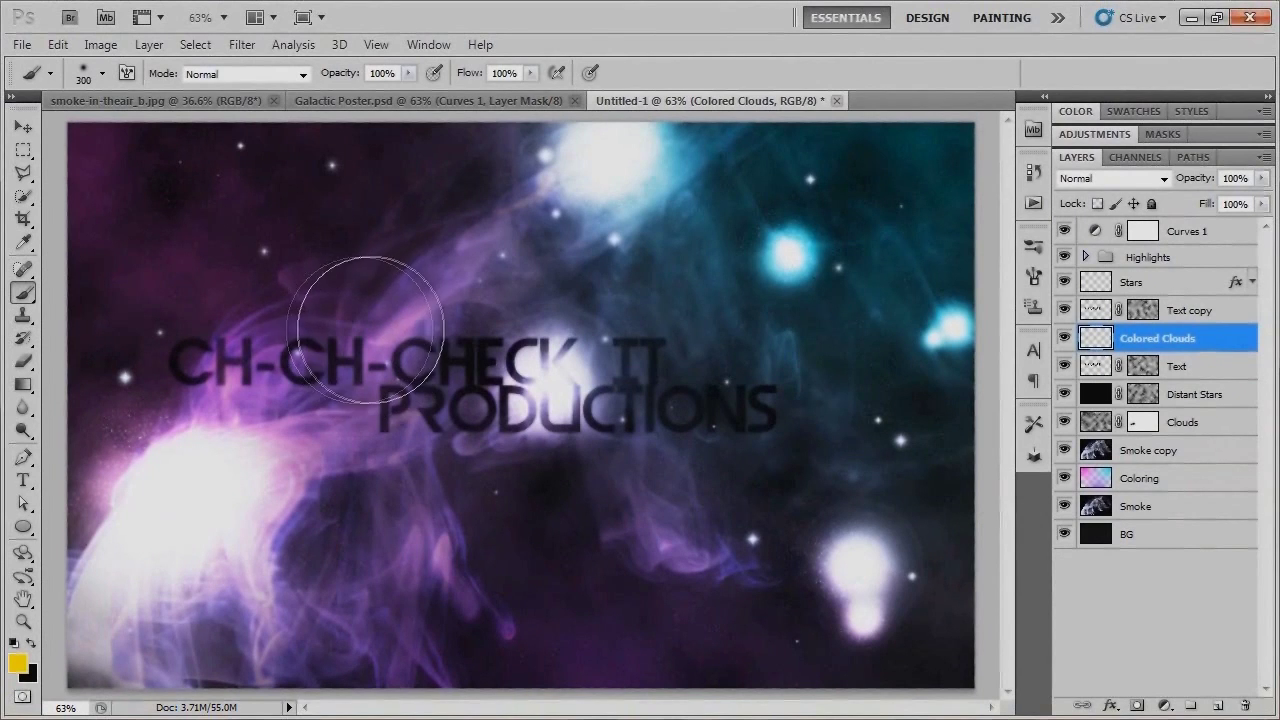
click(378, 328)
key(bracketleft)
key(bracketleft)
click(425, 395)
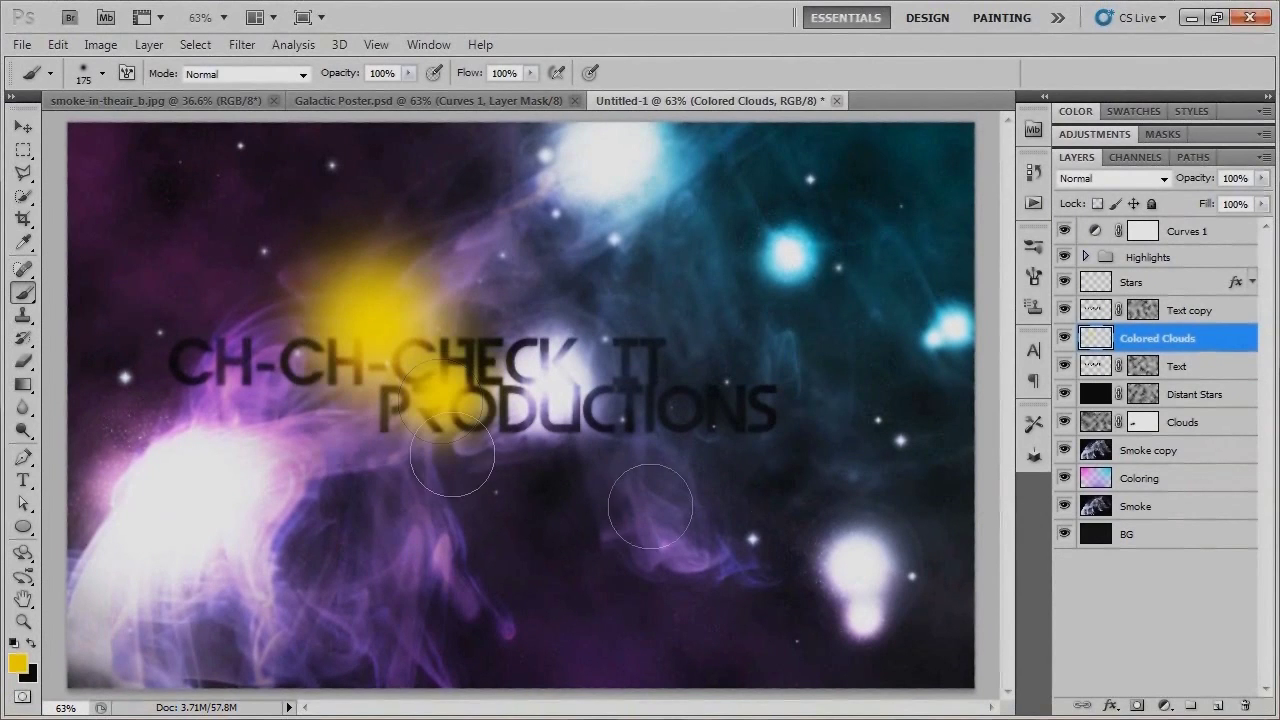
- Paint a large soft yellow spot below PRODUCTIONS and a 175 px one over the word IT
key(bracketright)
key(bracketright)
click(686, 465)
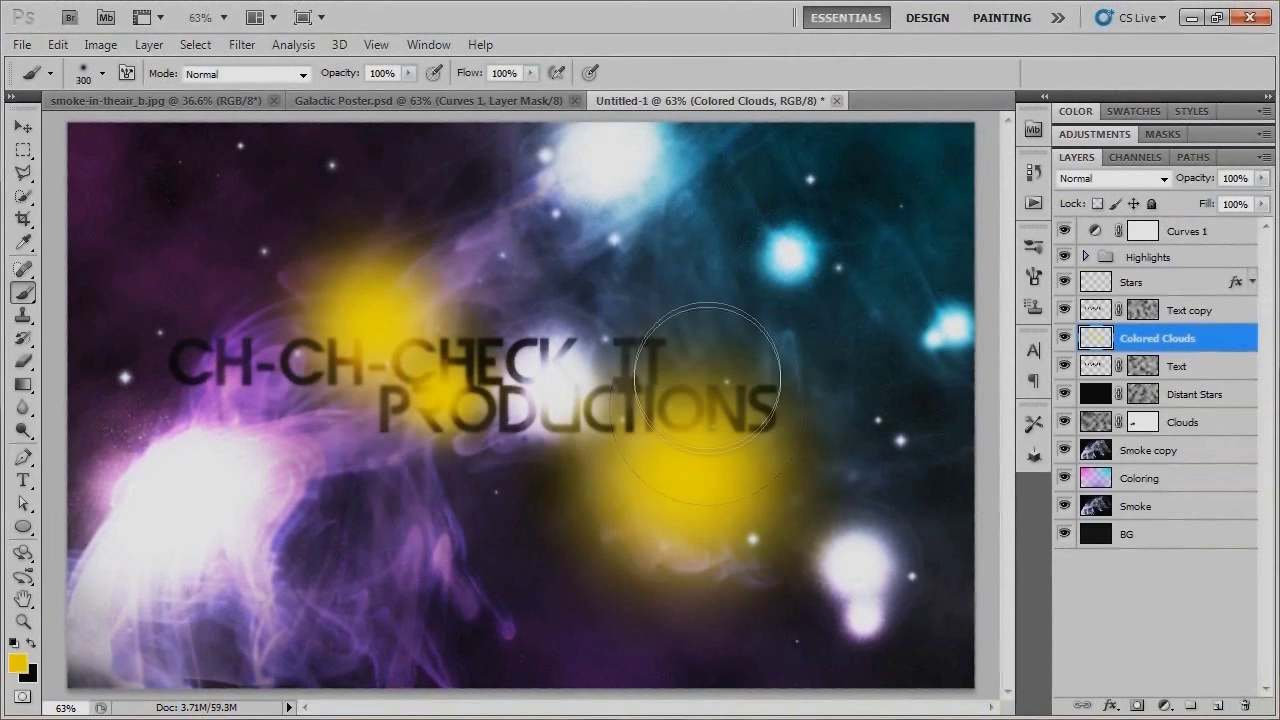
key(bracketleft)
key(bracketleft)
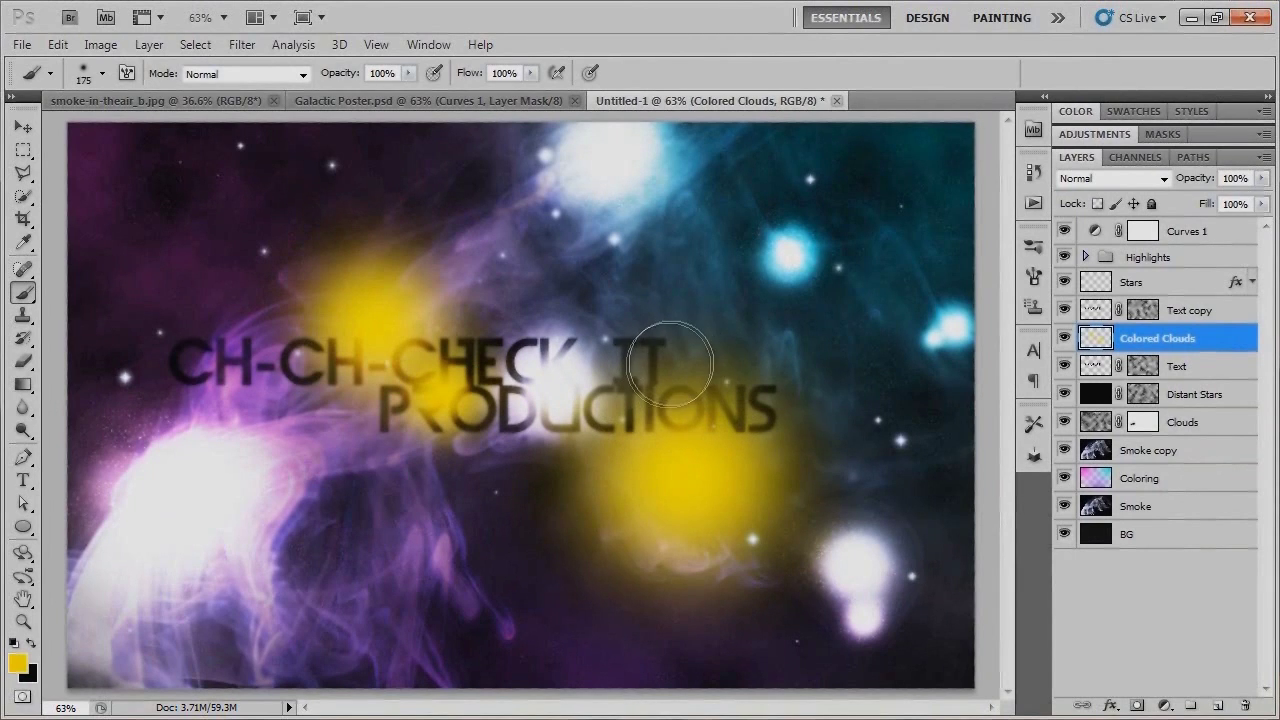
click(668, 368)
key(bracketleft)
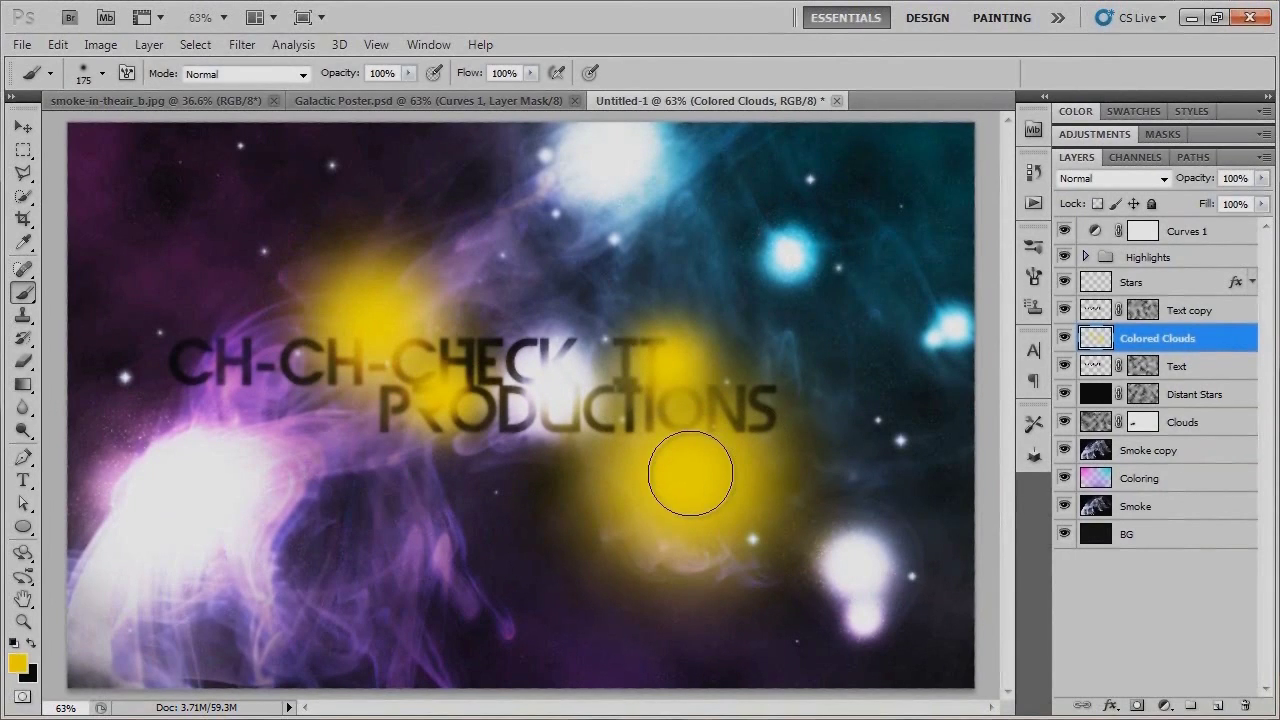
key(ctrl+z)
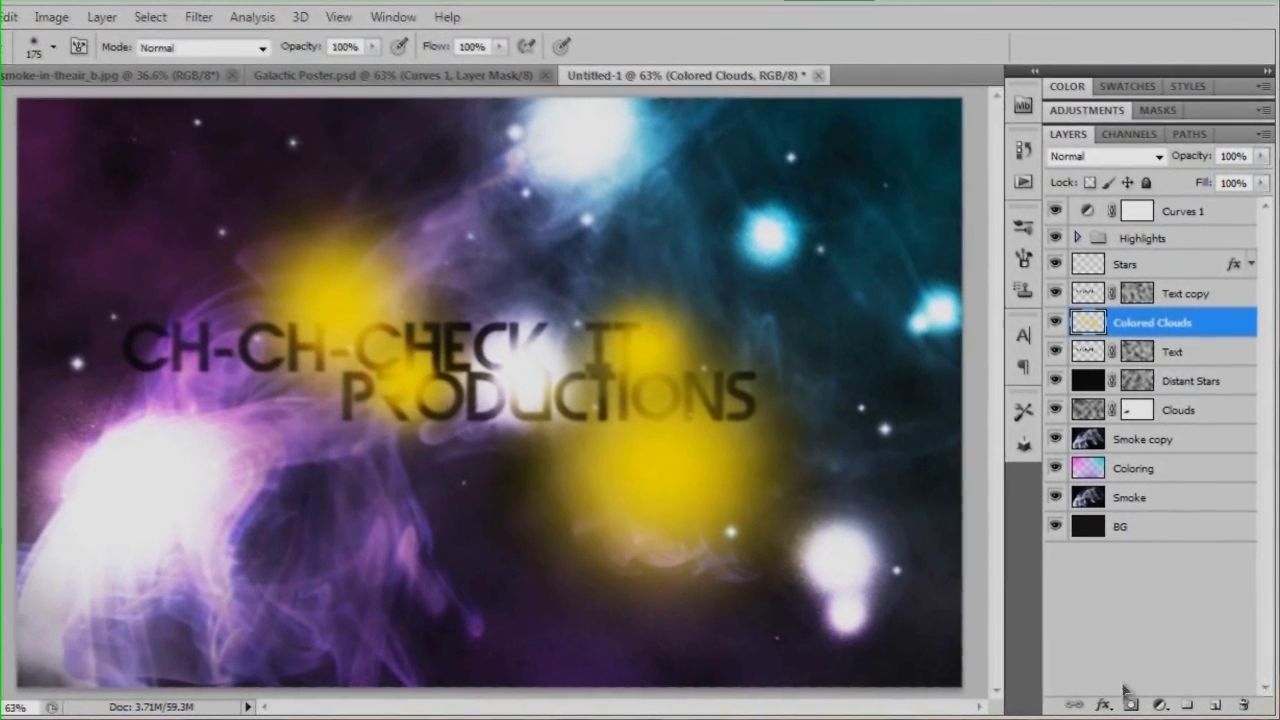
- Add a layer mask to the Colored Clouds layer and render the Clouds filter on it
click(1137, 705)
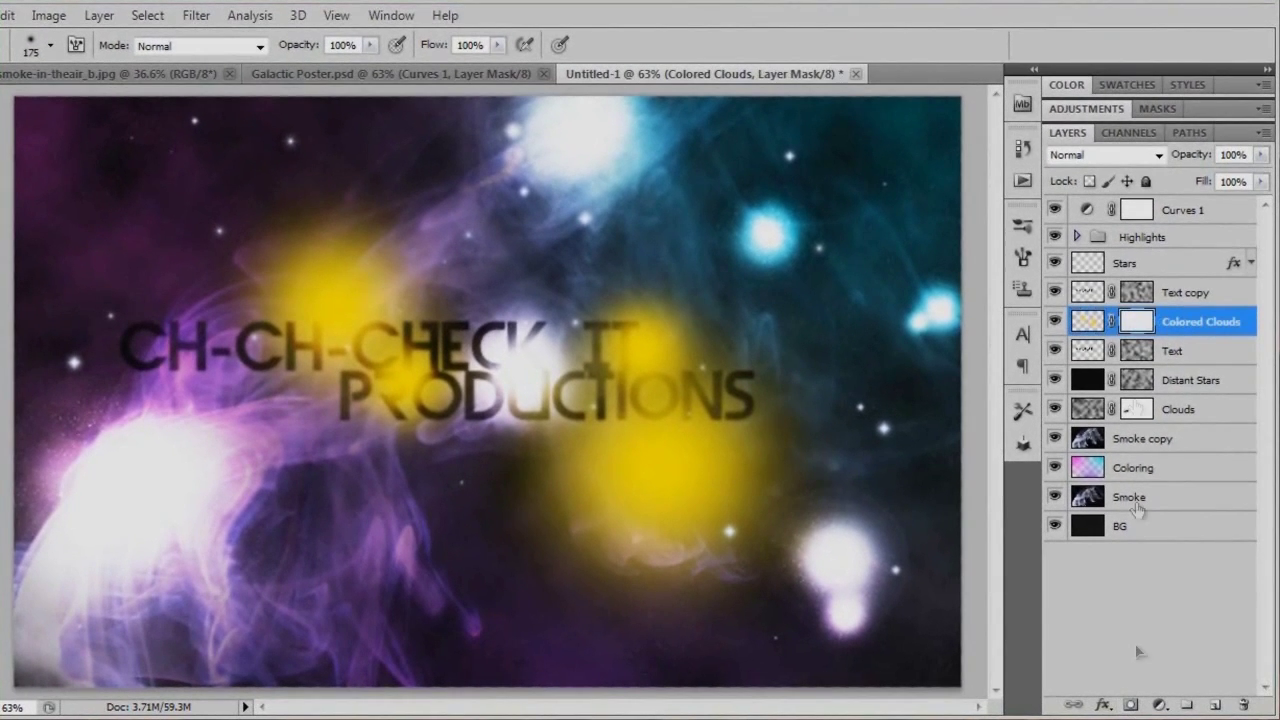
click(196, 15)
mouse_move(241, 283)
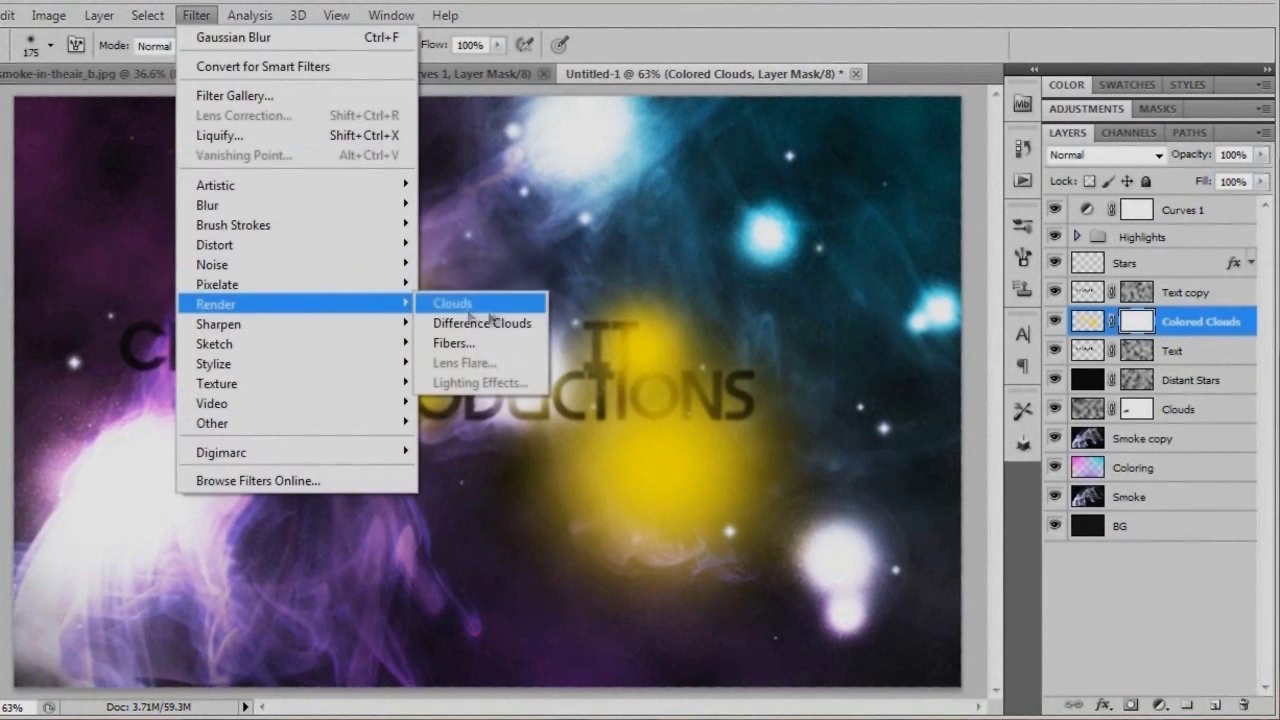
click(450, 302)
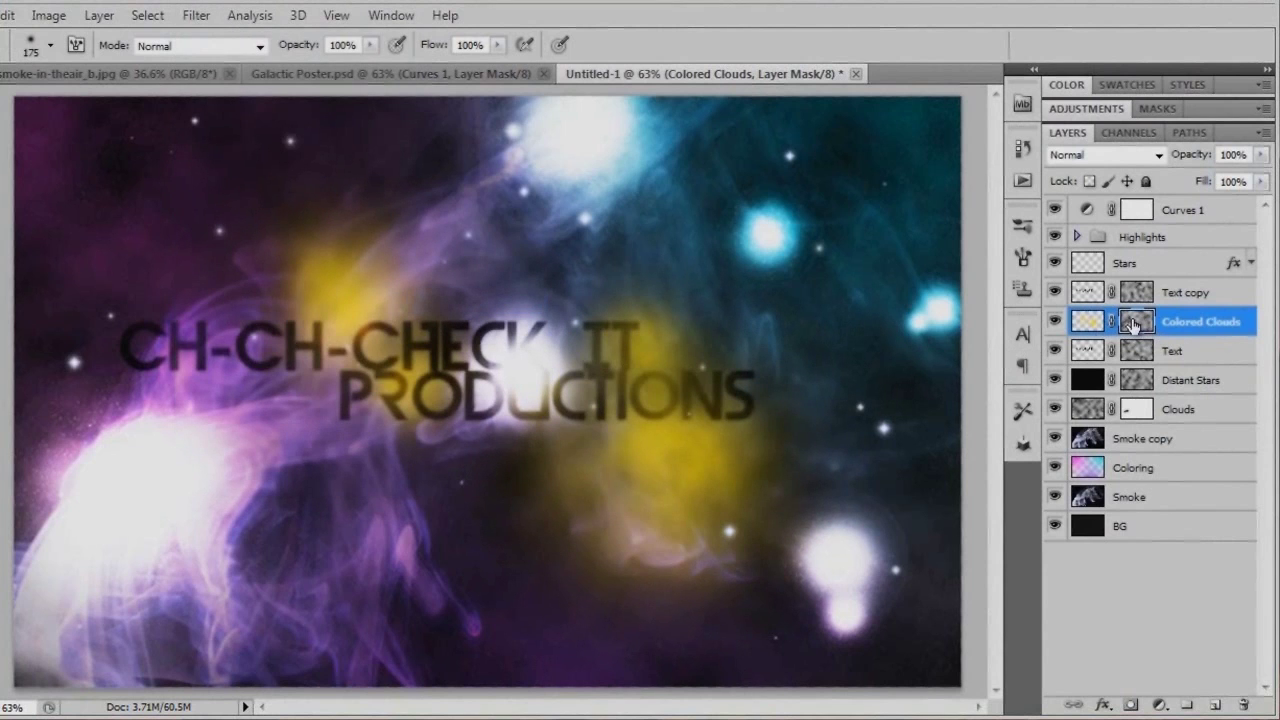
- Apply Levels to the Colored Clouds layer mask with input levels 62, 0.73 and 239
key(ctrl+l)
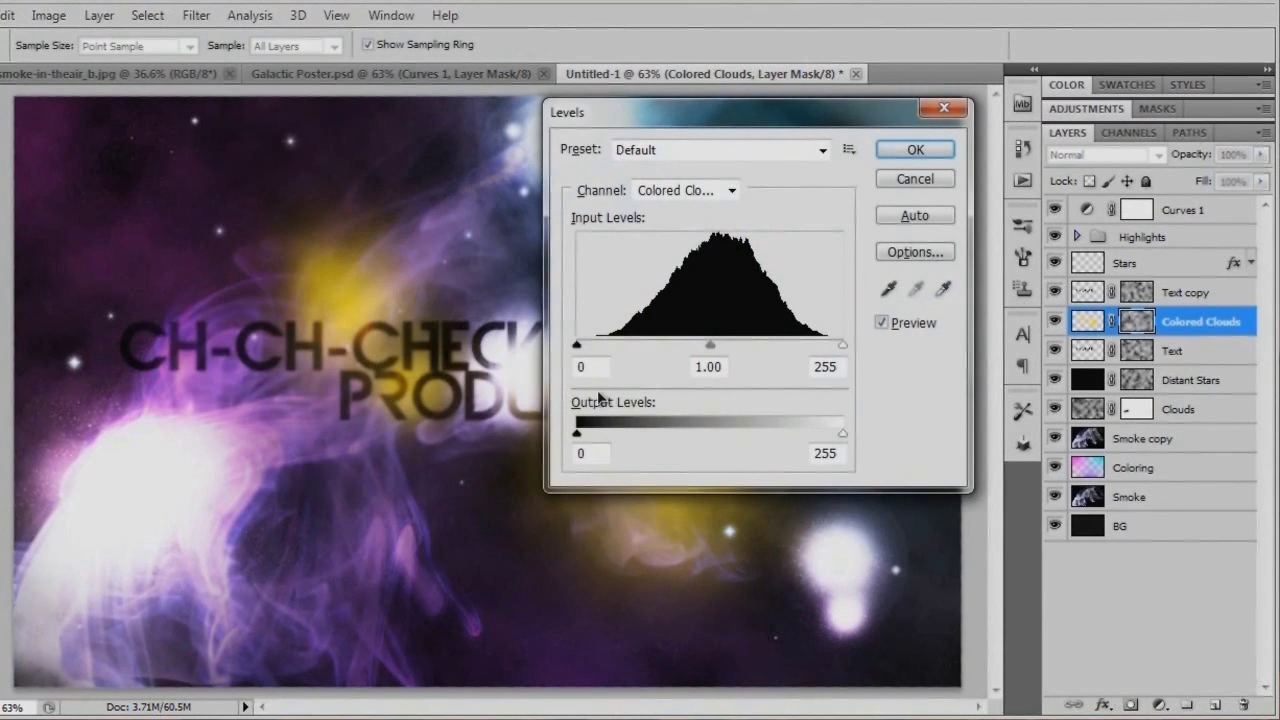
drag(574, 355, 642, 347)
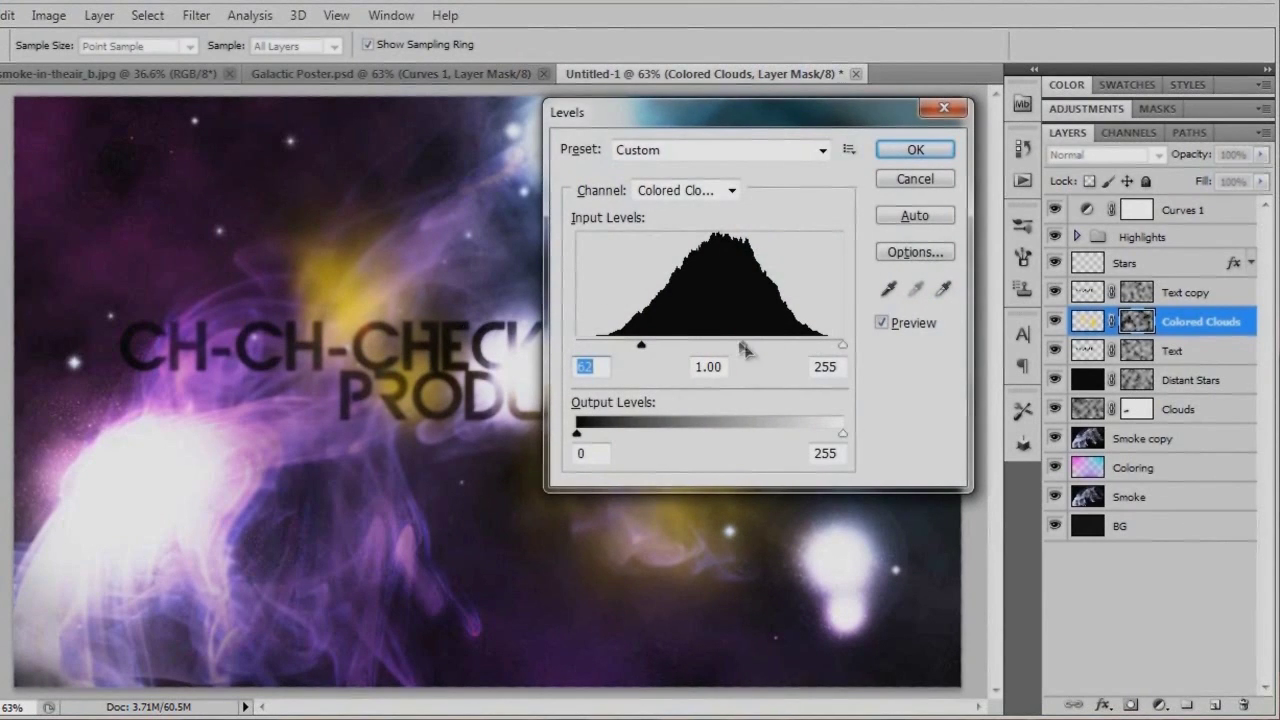
click(763, 348)
drag(840, 346, 826, 346)
drag(828, 114, 958, 124)
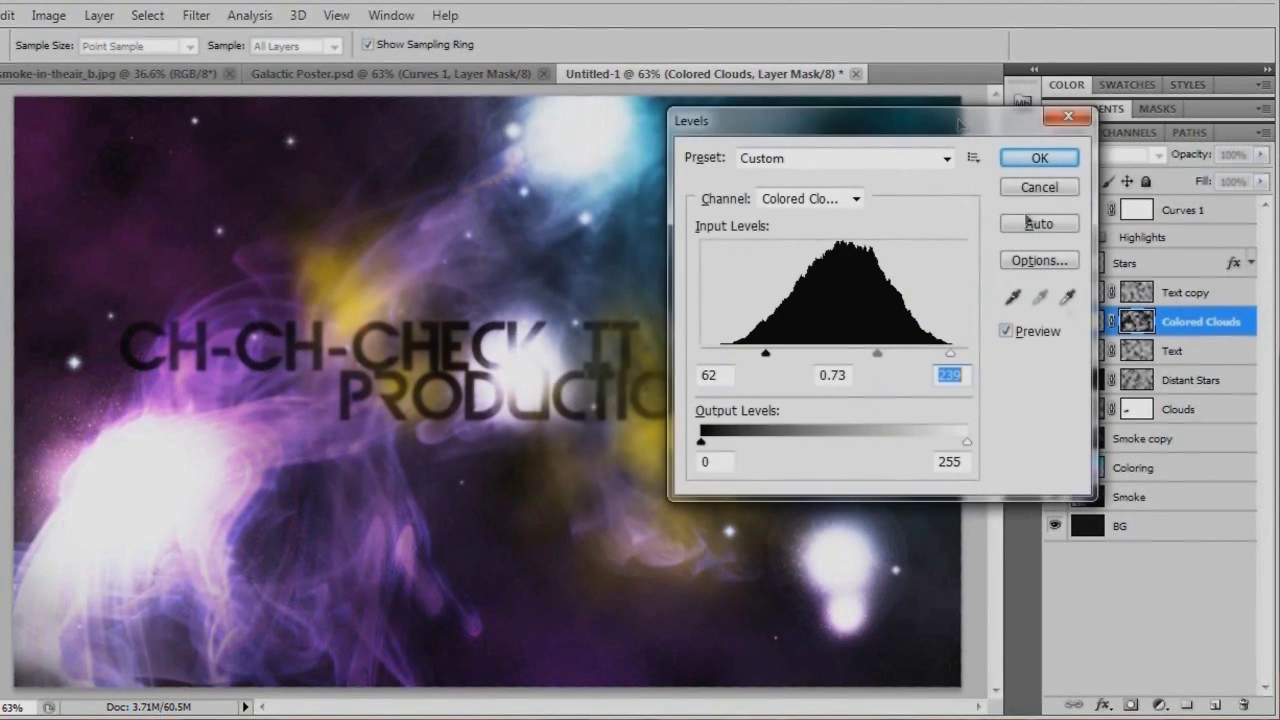
click(1008, 330)
click(1010, 332)
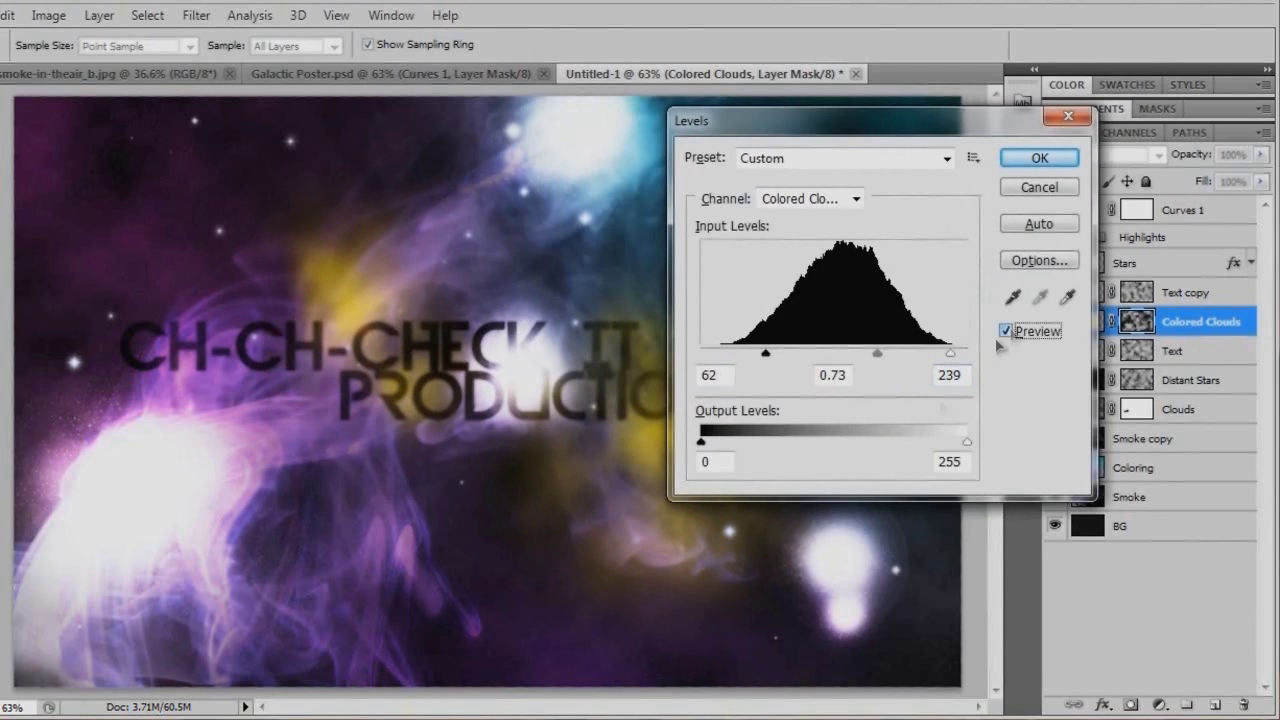
click(1040, 158)
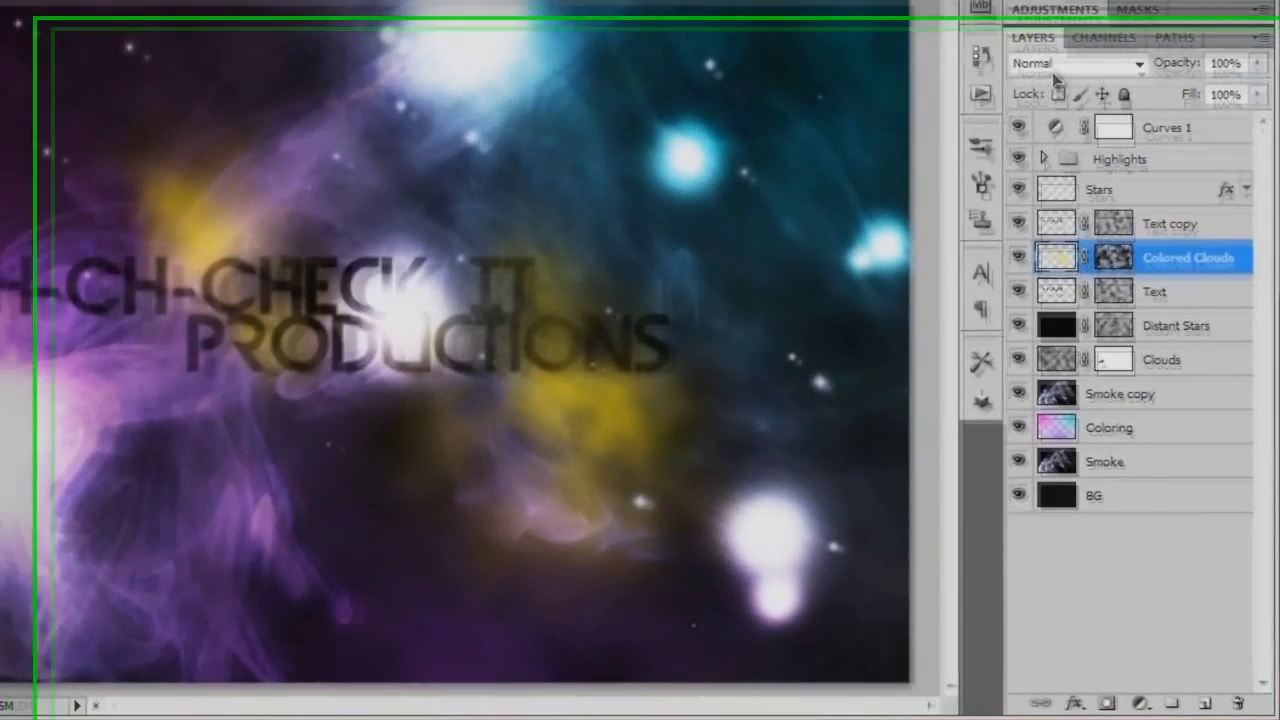
- Set the Colored Clouds layer to Color Dodge and squash it vertically to about 58% of its height with Free Transform
click(1058, 64)
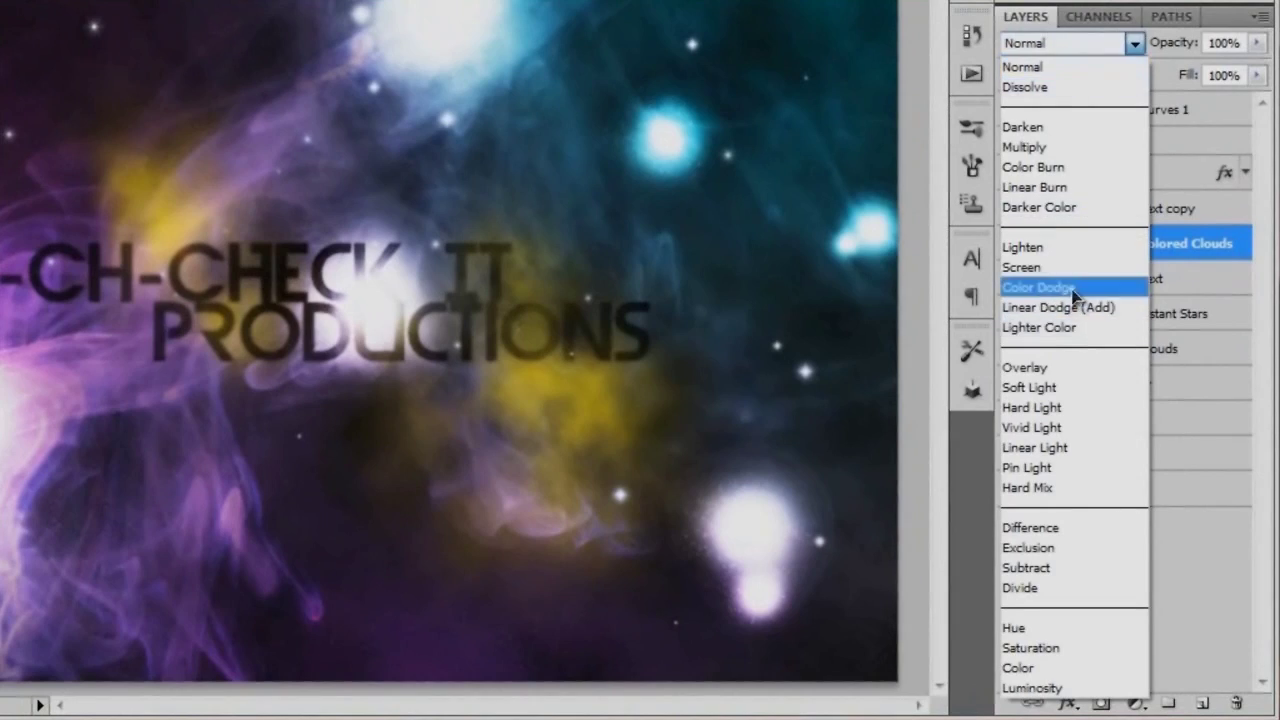
click(1068, 300)
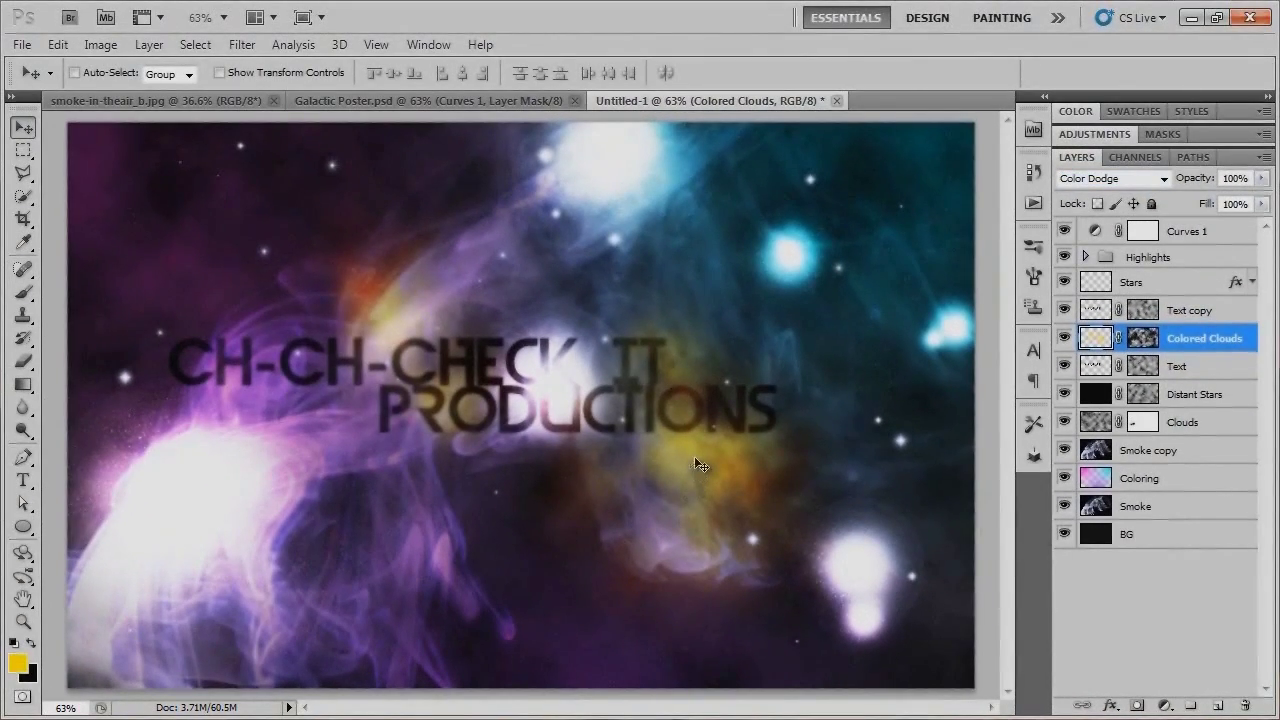
drag(695, 458, 666, 455)
key(ctrl+t)
drag(531, 688, 551, 472)
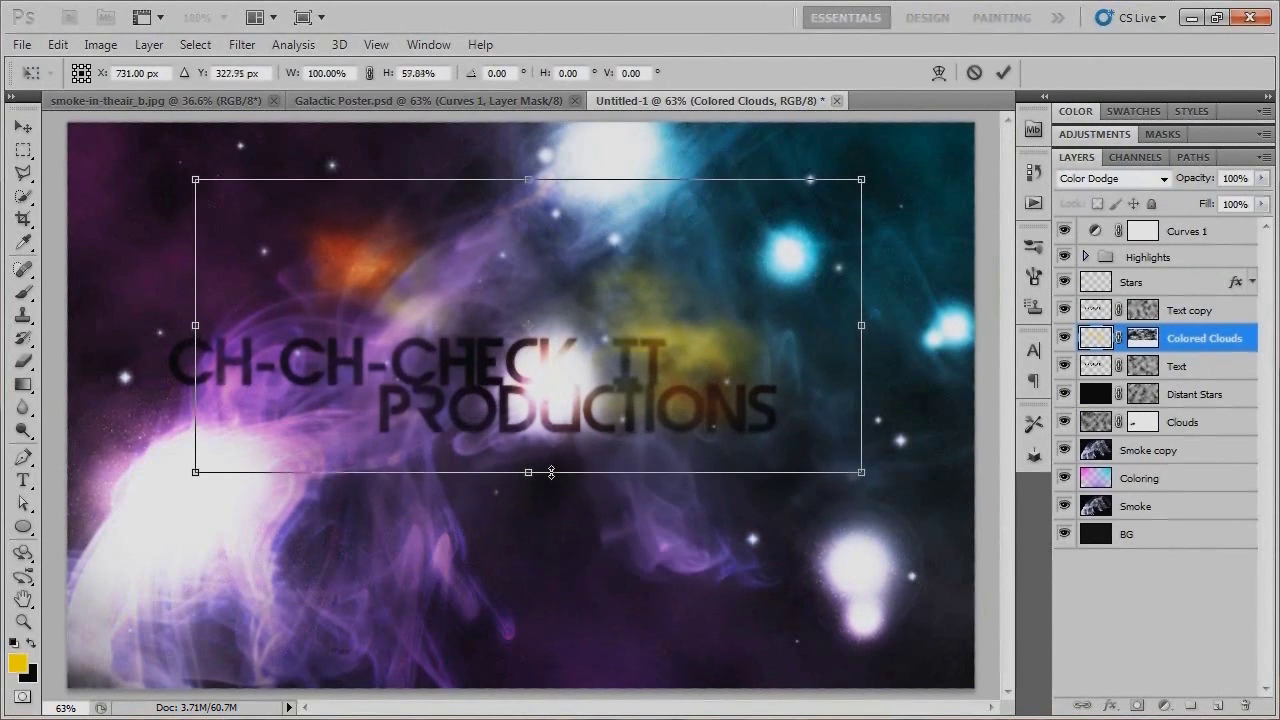
- Move the yellow clouds back over the text, widen them to about 107%, extend their height slightly and apply the transform
drag(644, 367, 646, 434)
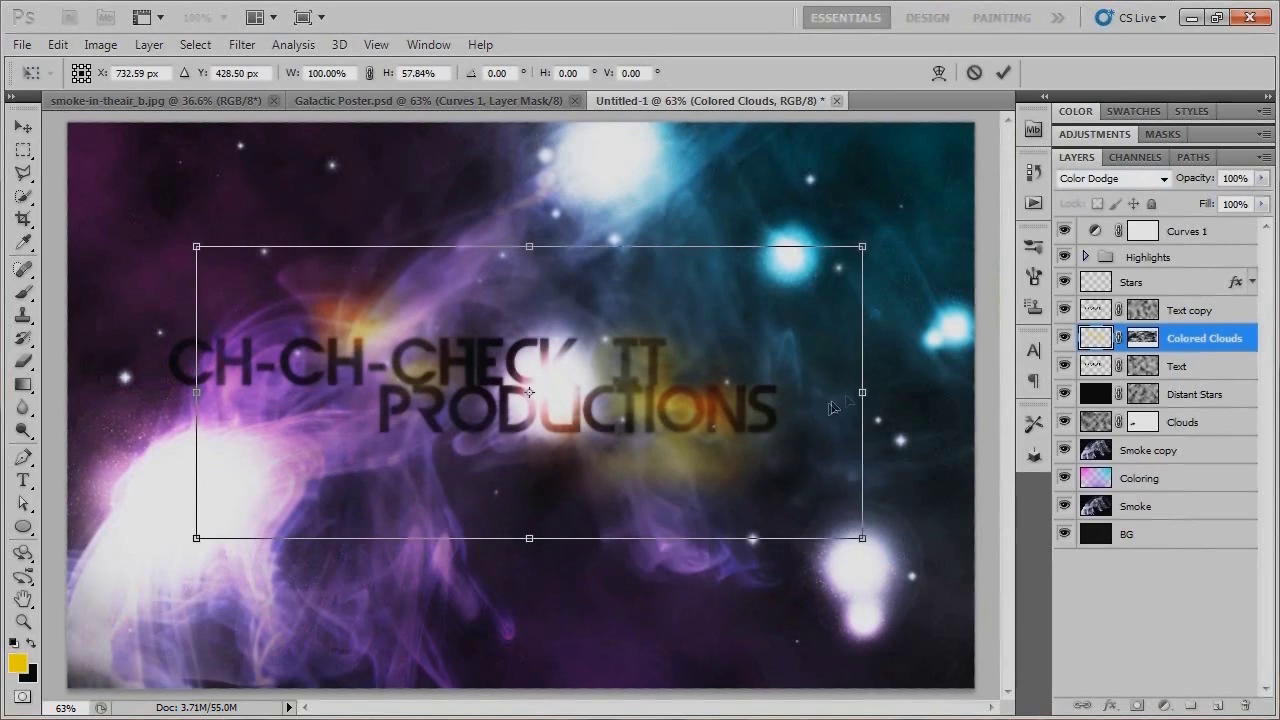
drag(868, 392, 880, 392)
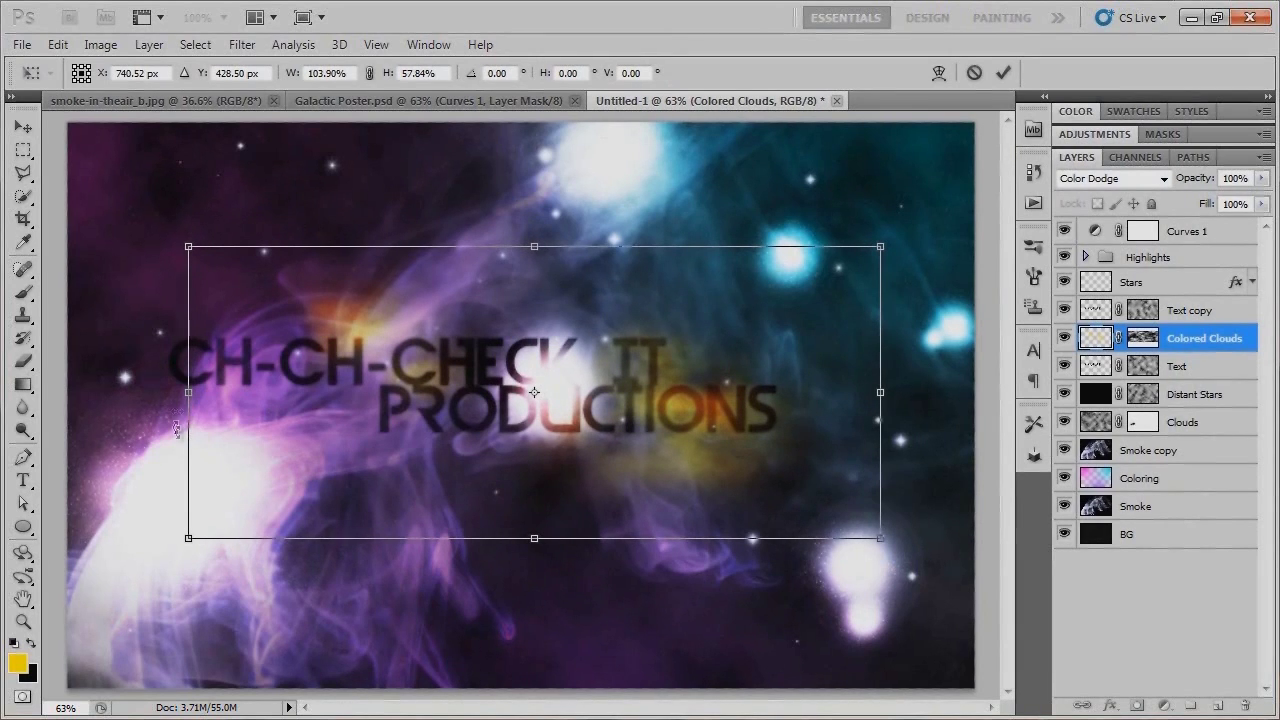
drag(189, 393, 169, 392)
drag(573, 409, 573, 418)
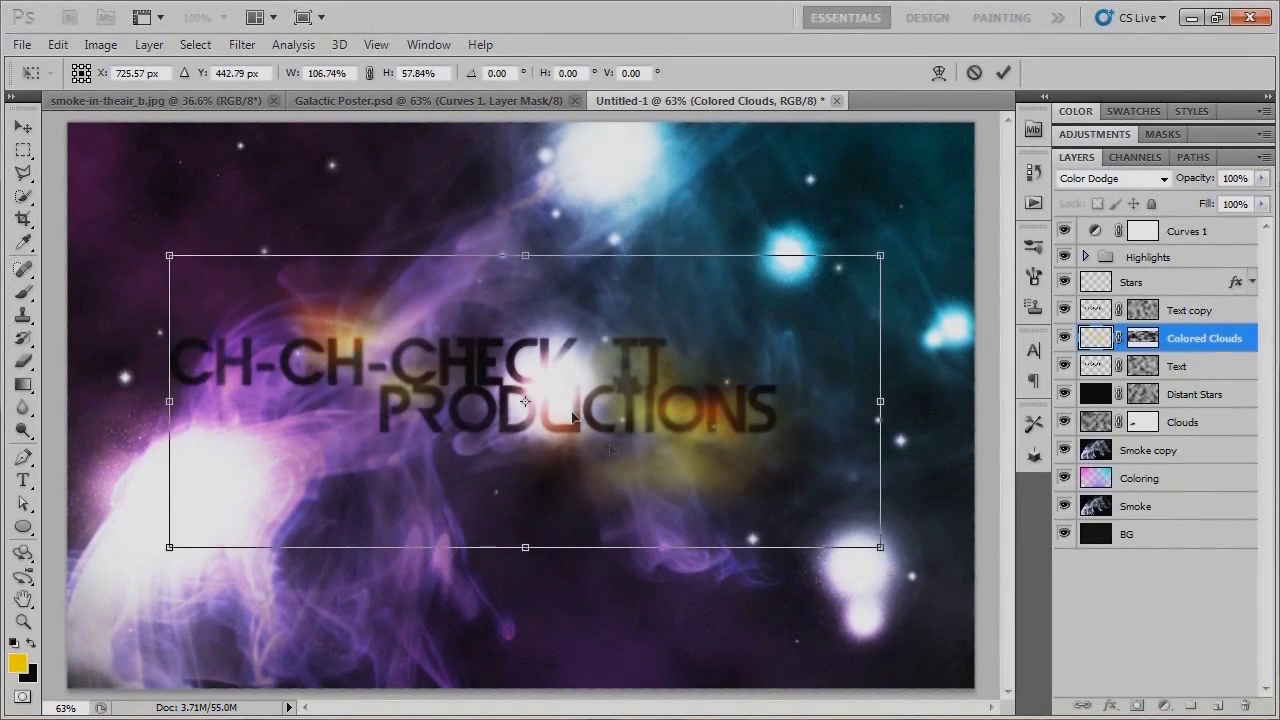
drag(682, 463, 684, 463)
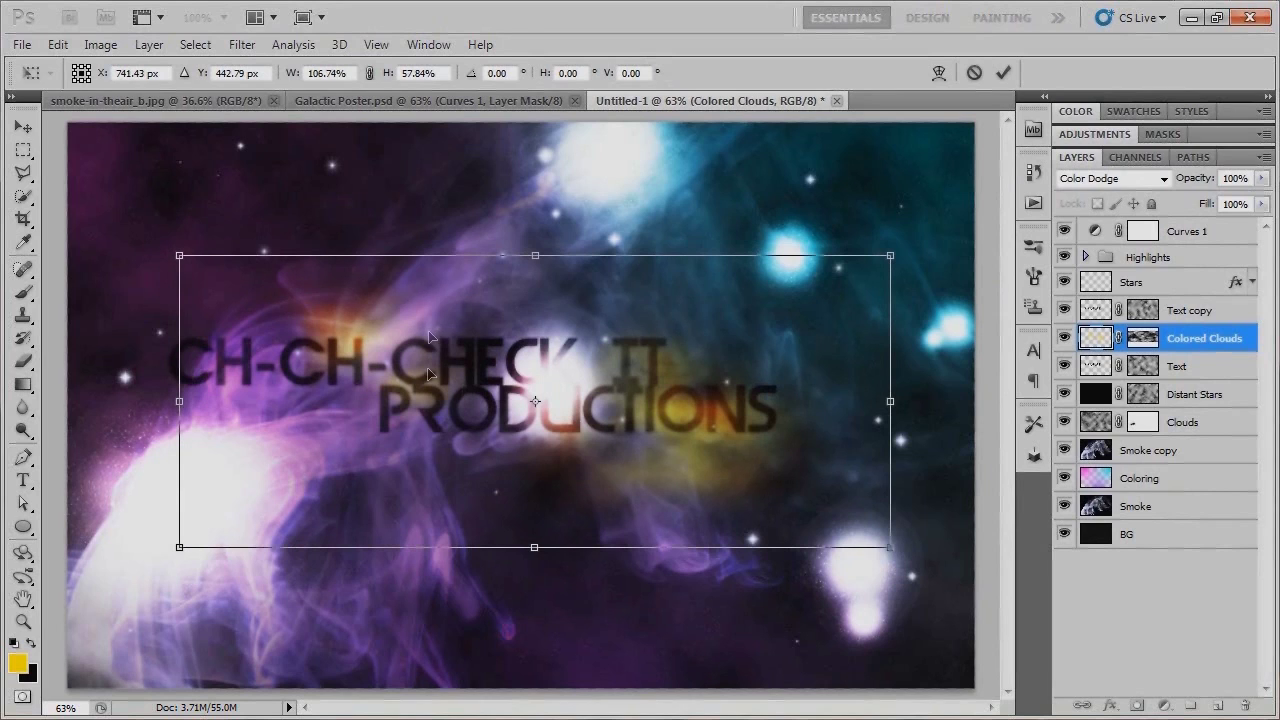
drag(535, 256, 535, 236)
drag(679, 403, 683, 421)
key(Return)
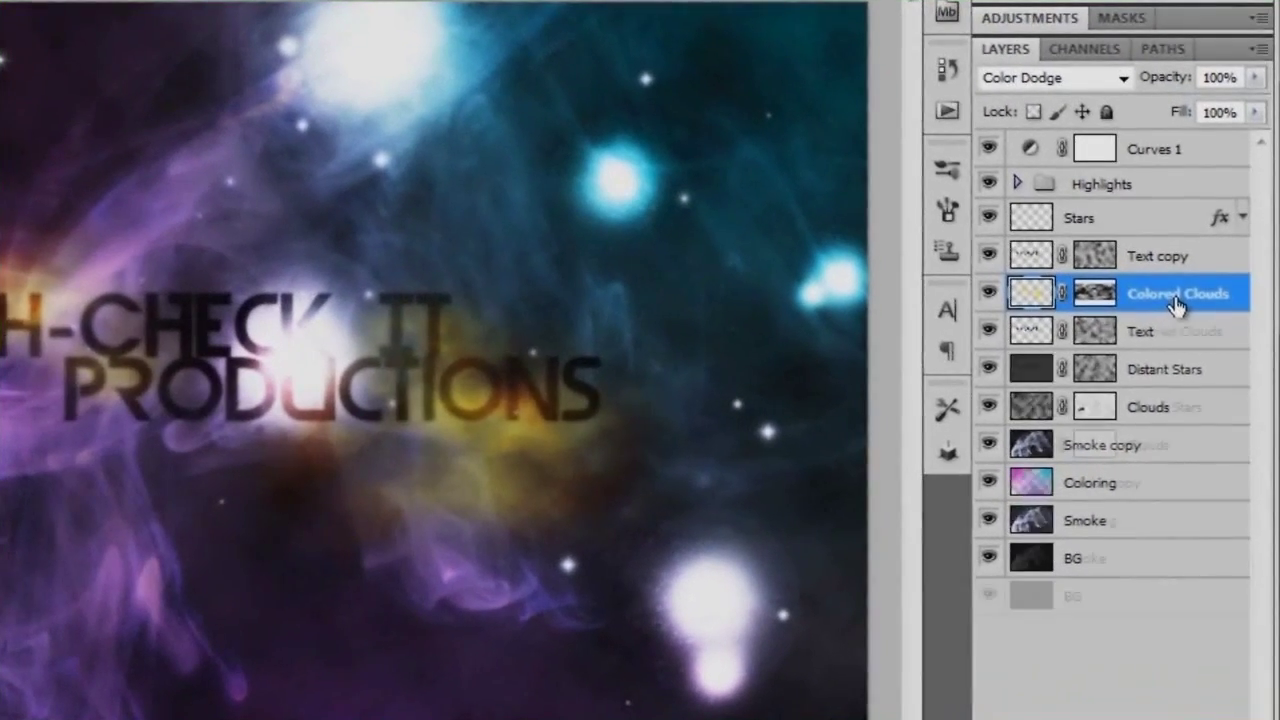
- Duplicate the Colored Clouds layer, set the copy to Overlay at 50% opacity and compare the image with and without it
key(ctrl+j)
click(1060, 77)
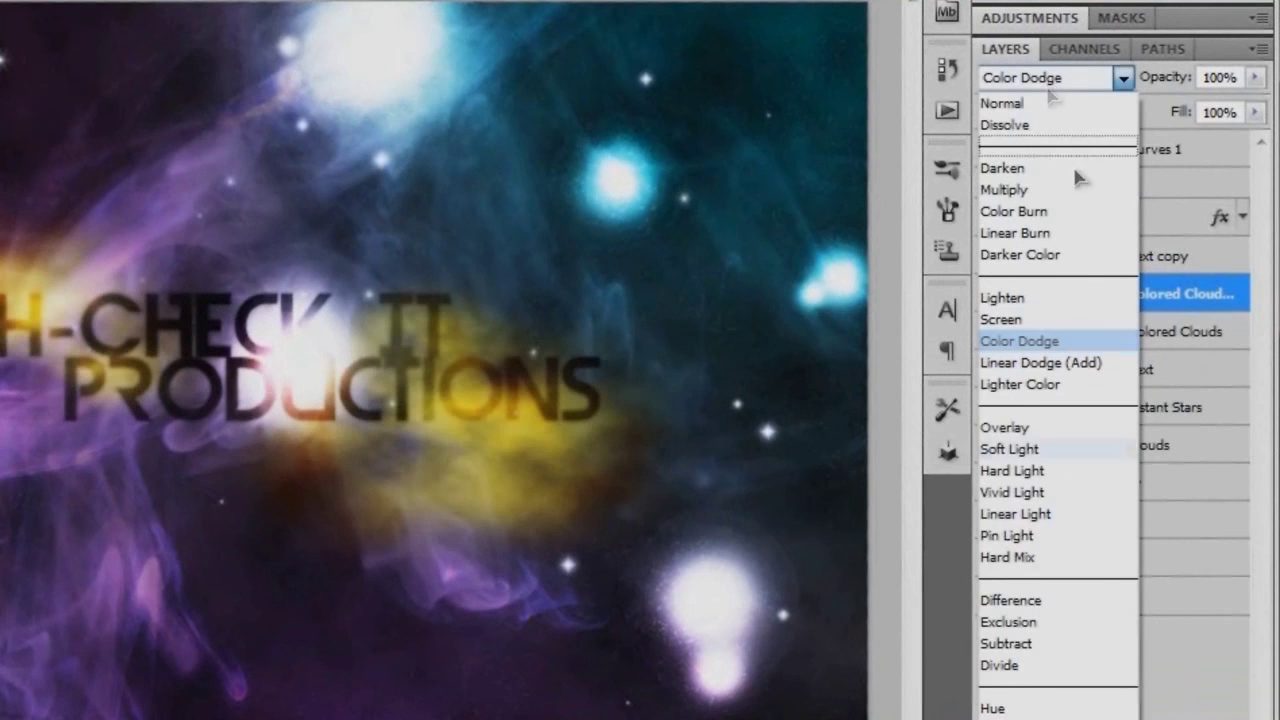
click(1066, 432)
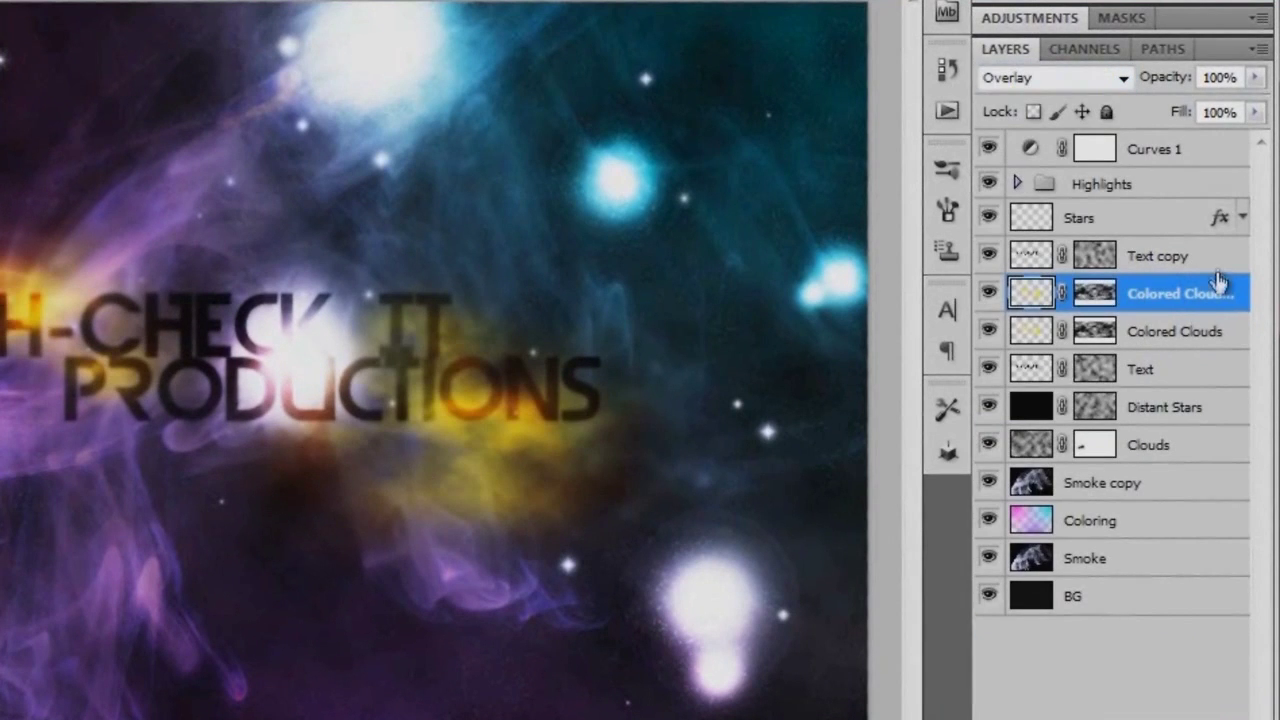
click(1218, 78)
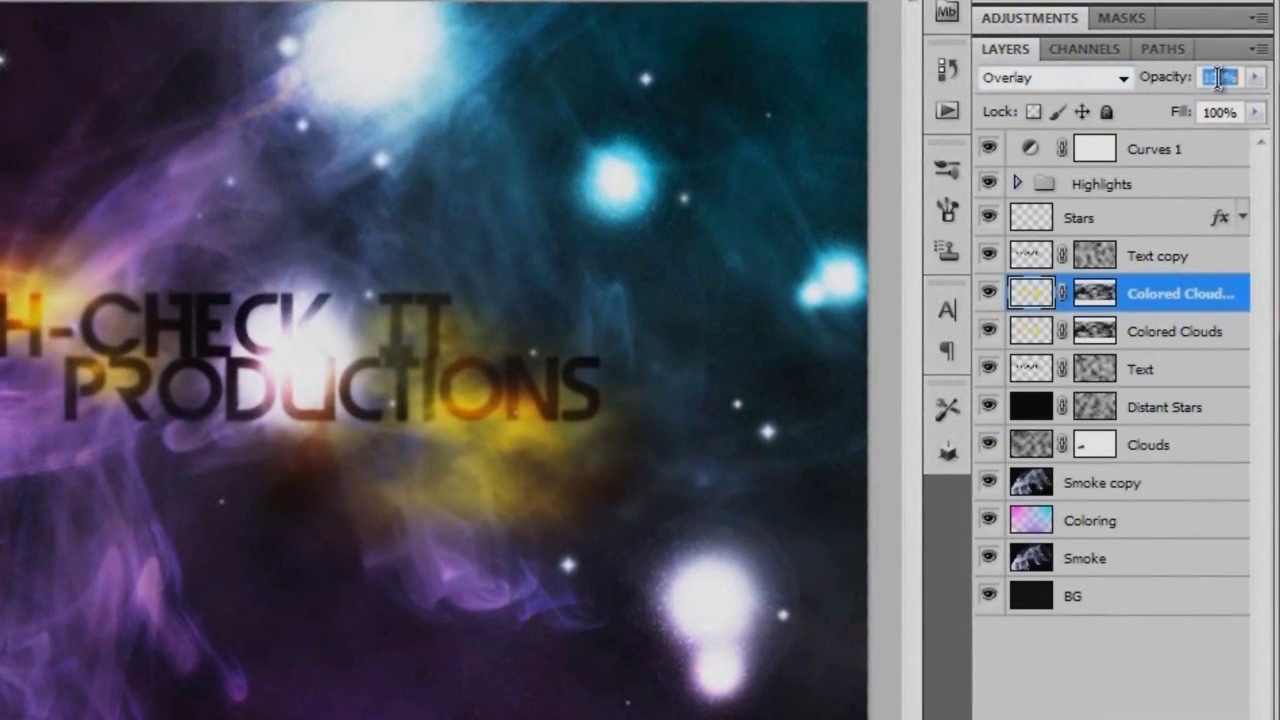
text(50)
click(990, 293)
click(990, 293)
click(990, 293)
click(990, 293)
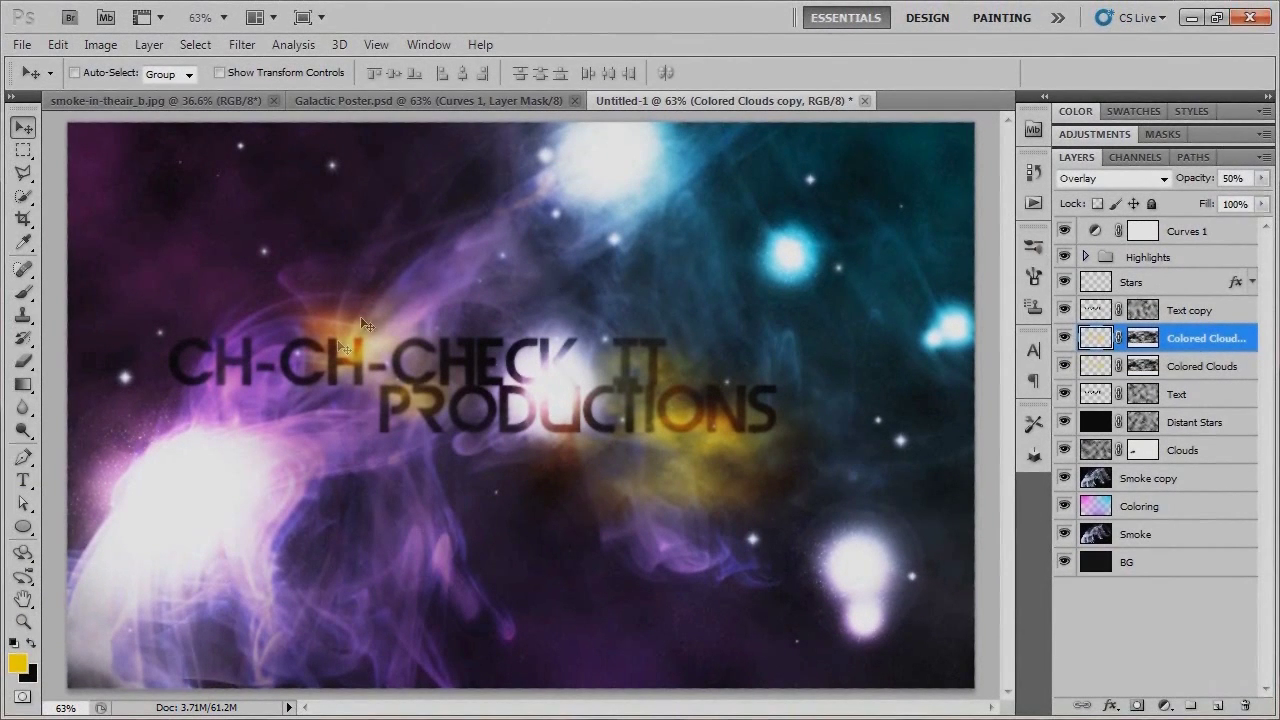
- Examine the slanted highlights in the finished Galactic Poster.psd and return to the Untitled-1 document
click(1172, 259)
click(410, 100)
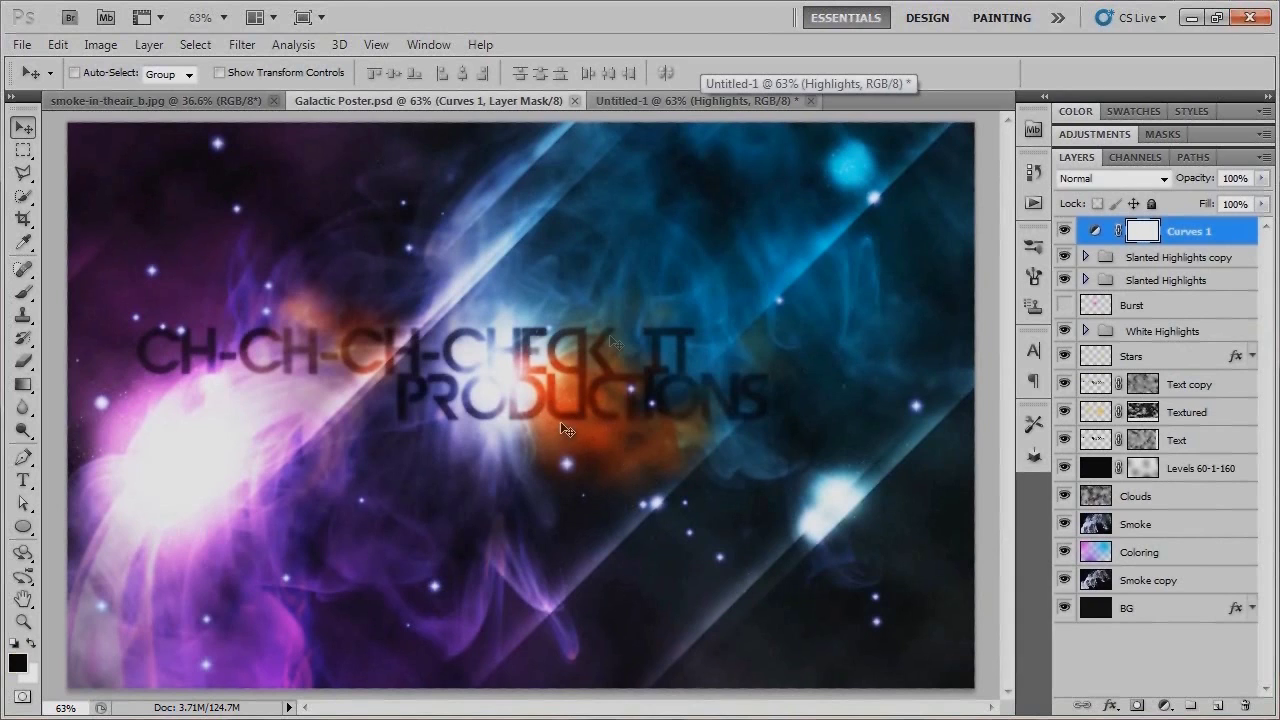
click(690, 100)
click(1100, 366)
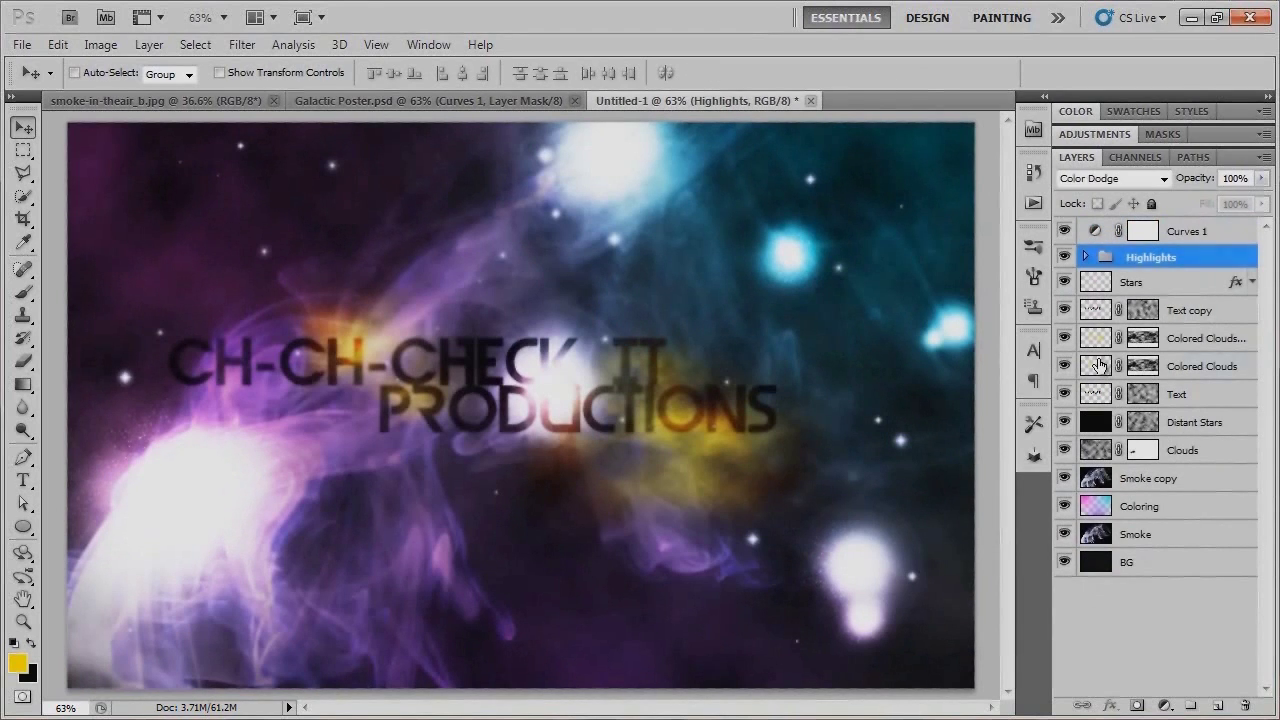
- Add a new layer directly above the Highlights group and name it Slanted
click(1182, 262)
click(1218, 705)
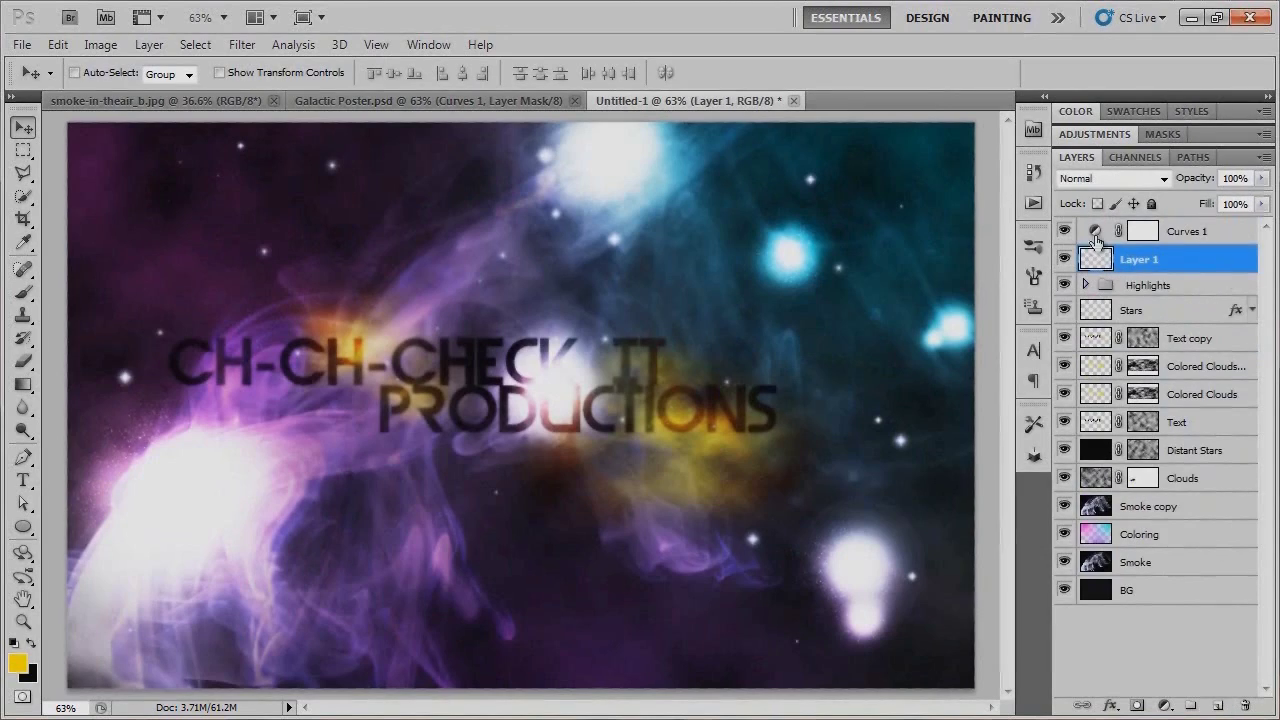
double_click(1143, 261)
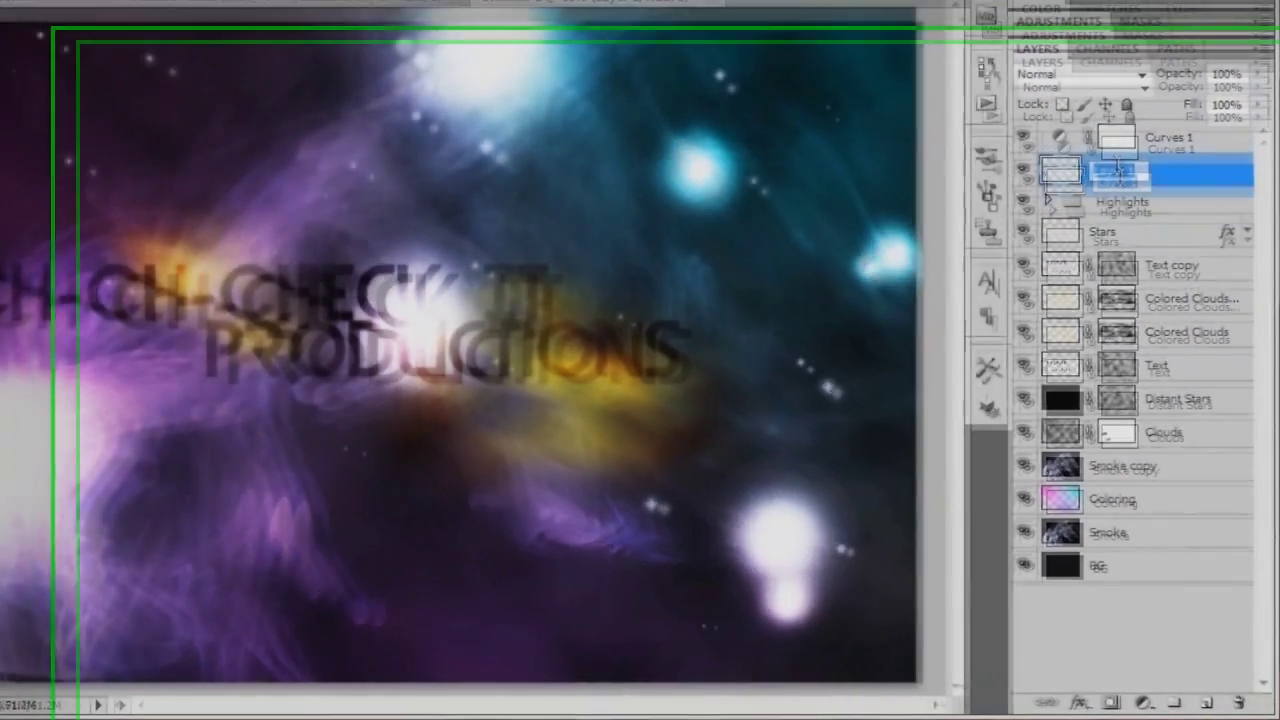
text(Star)
text(ted)
key(Return)
- Put the Slanted layer into a new group named Slanted Highlights
key(ctrl+g)
double_click(1100, 143)
text(Slanted Highlights)
key(Return)
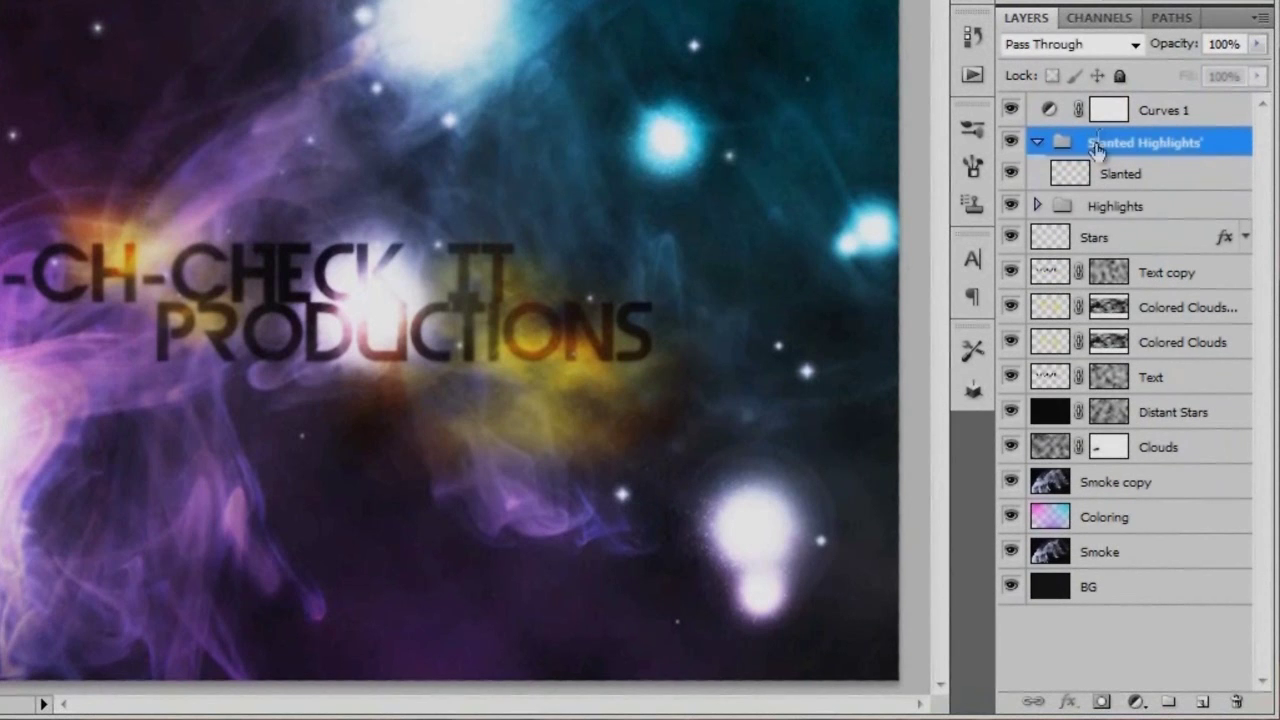
double_click(1162, 142)
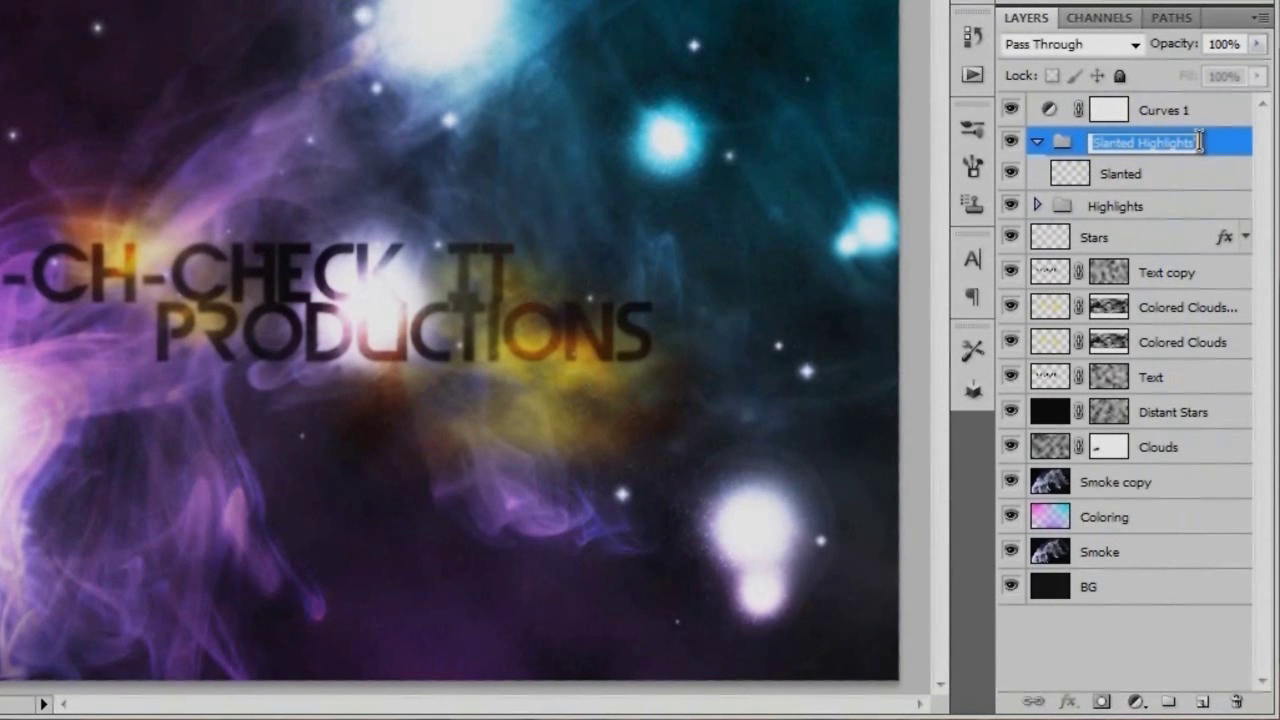
click(1199, 142)
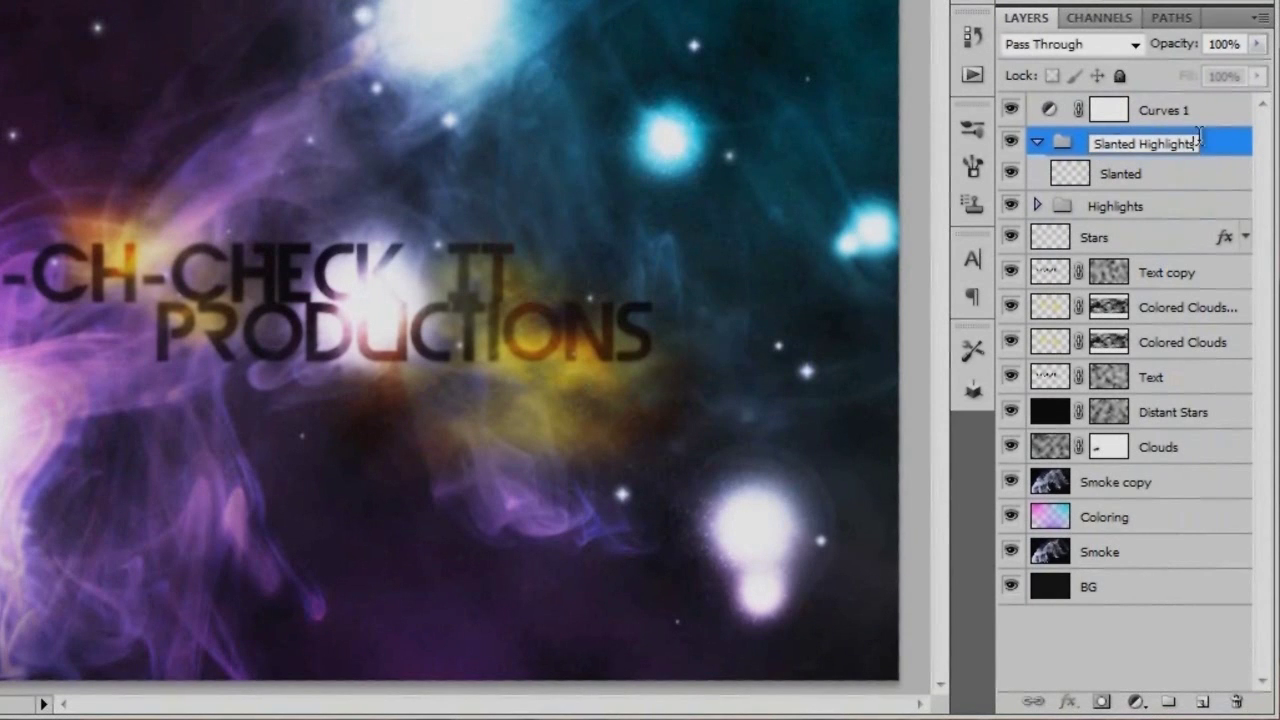
- Paint a single 60 px soft white spot on the Slanted layer in the dark area below PRODUCTIONS
click(1110, 174)
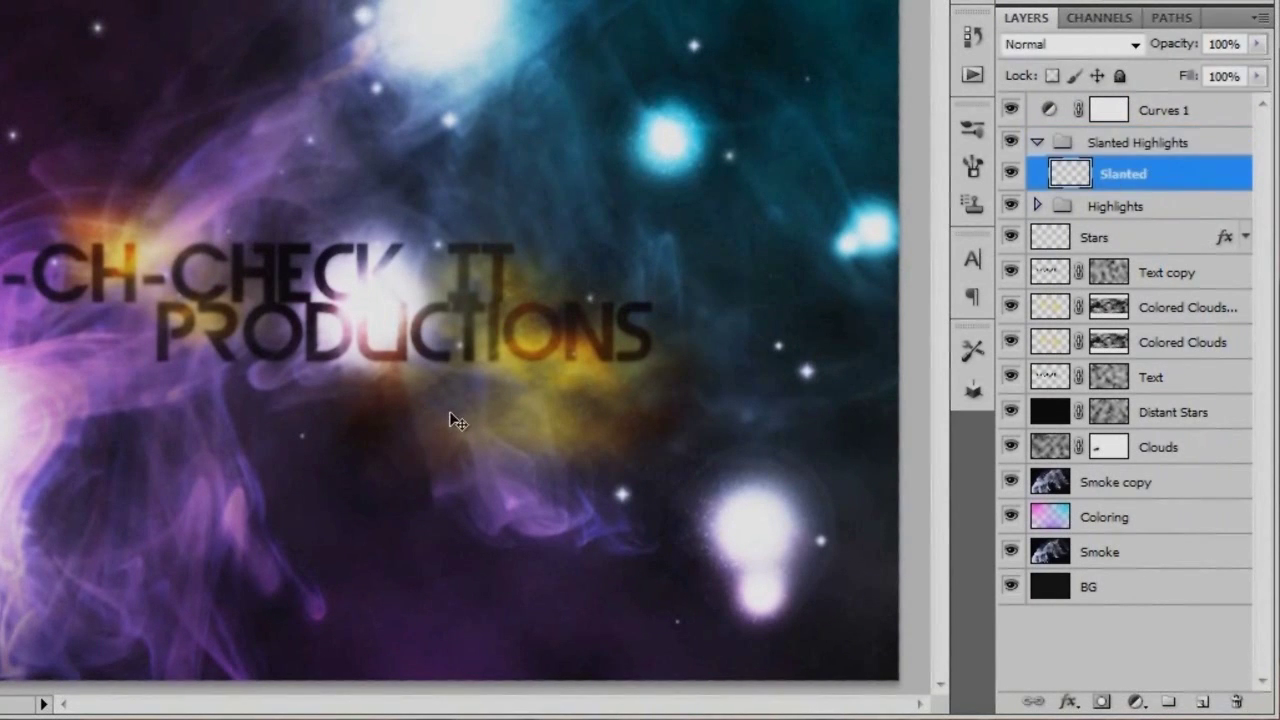
key(b)
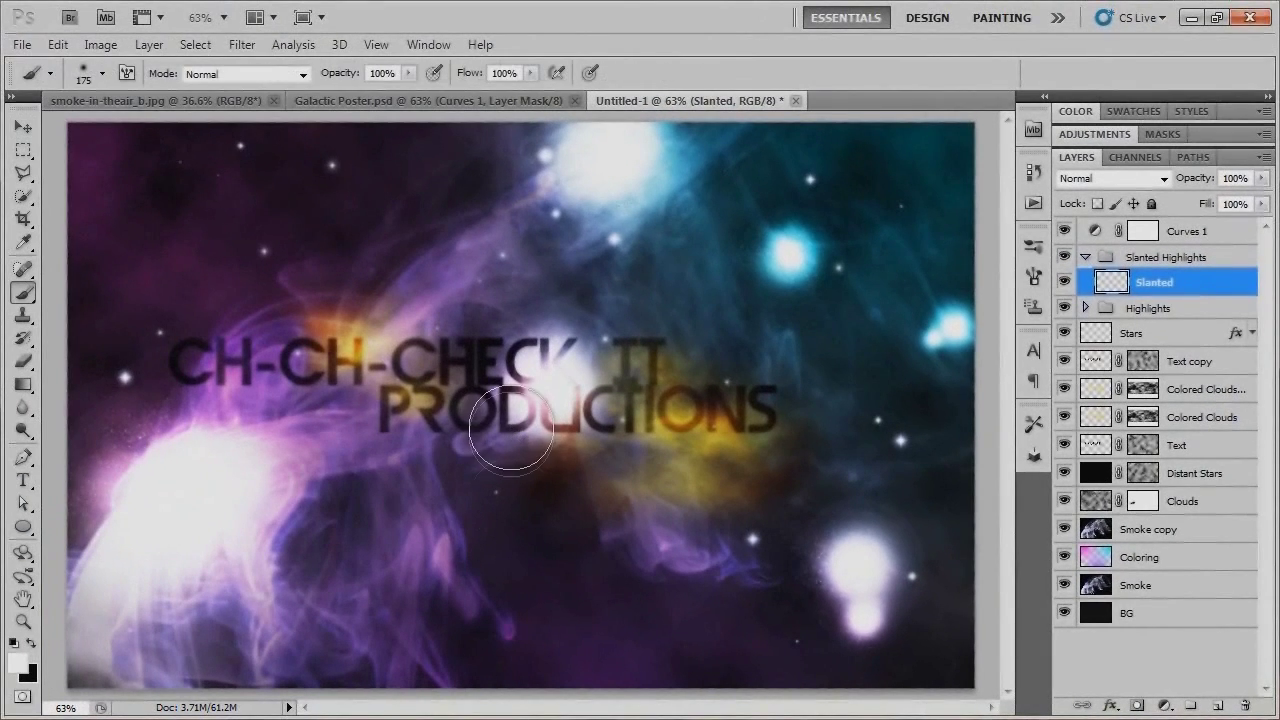
key(bracketleft)
key(bracketleft)
key(bracketleft)
key(bracketleft)
key(bracketleft)
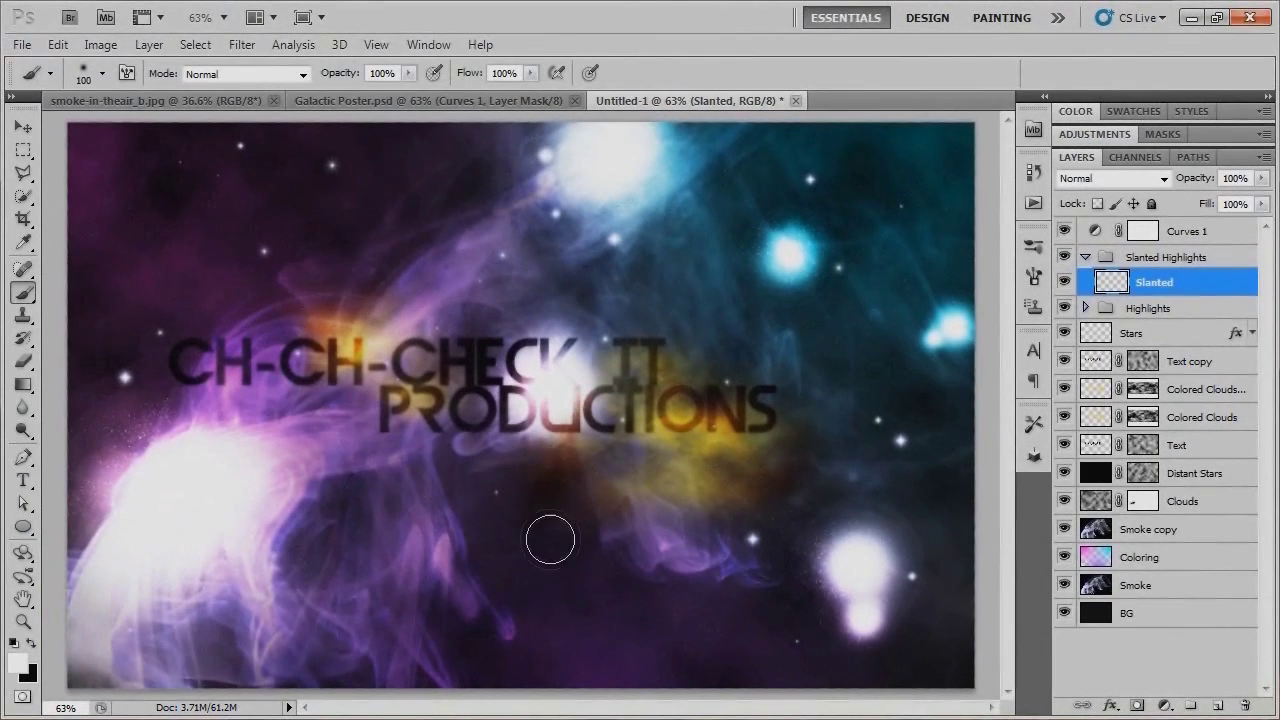
drag(566, 590, 579, 490)
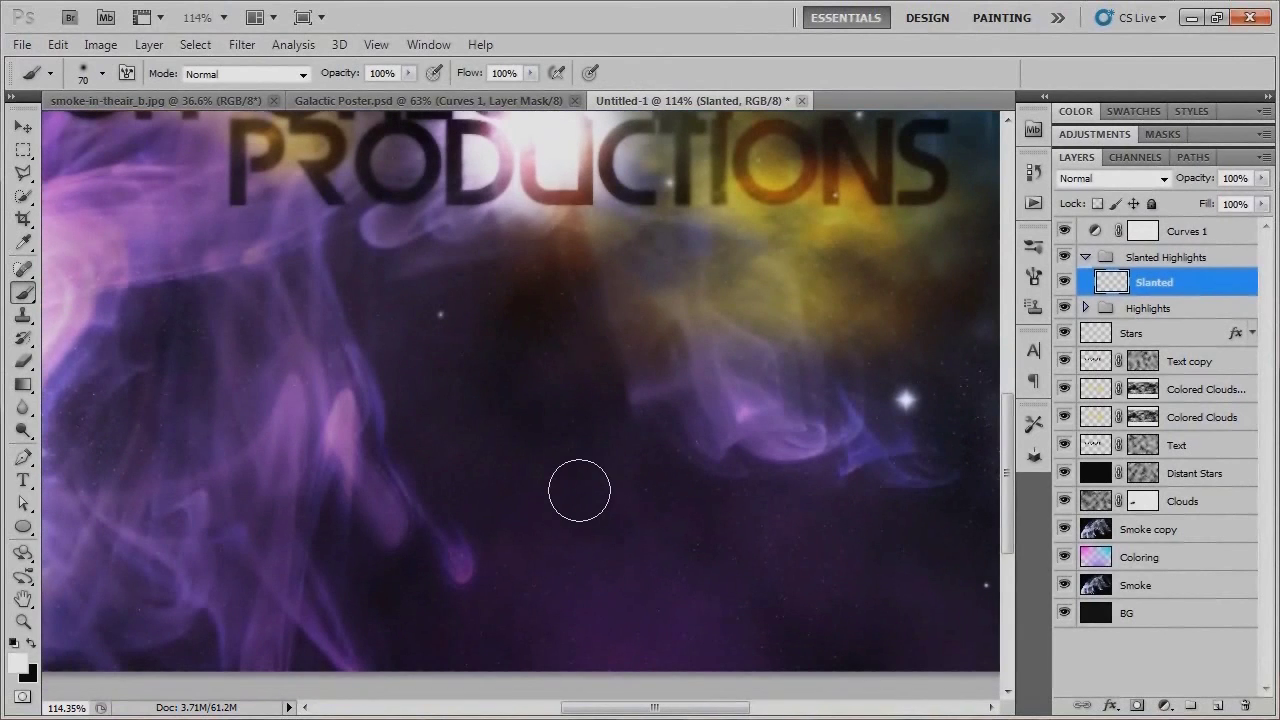
key(bracketleft)
click(522, 429)
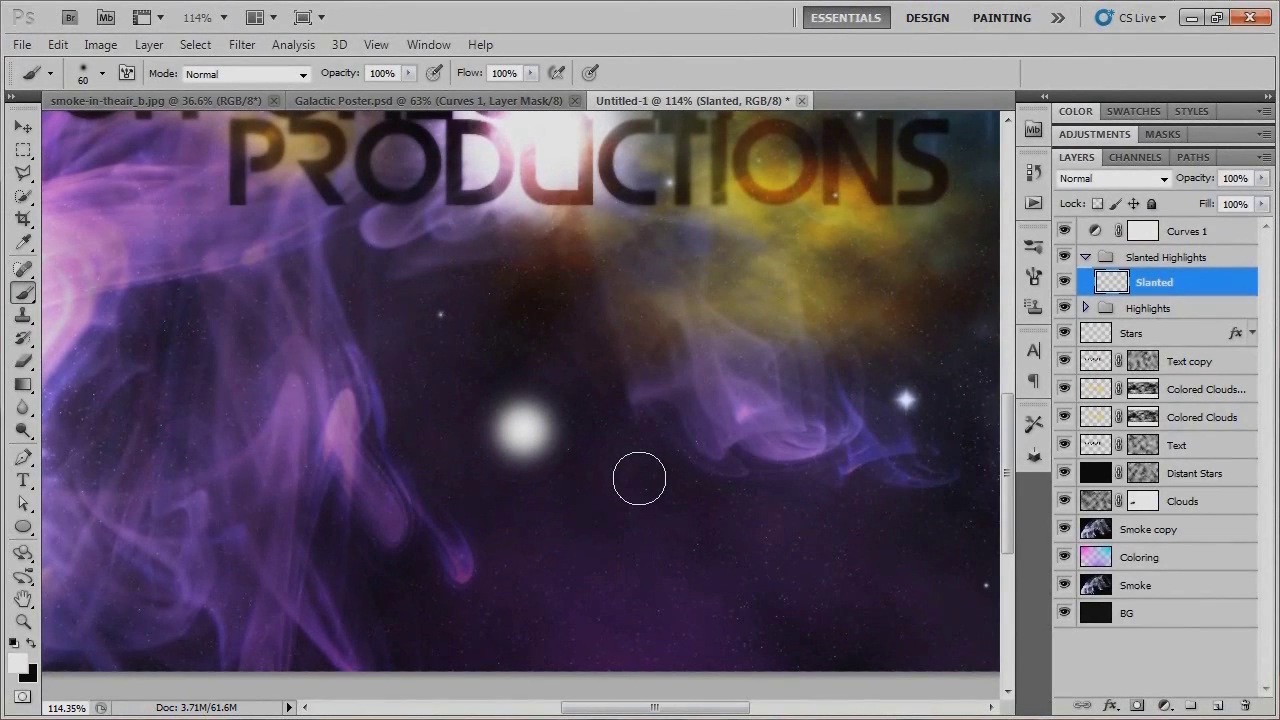
- Delete the lower half of the white spot using a rectangular marquee selection and deselect
click(23, 150)
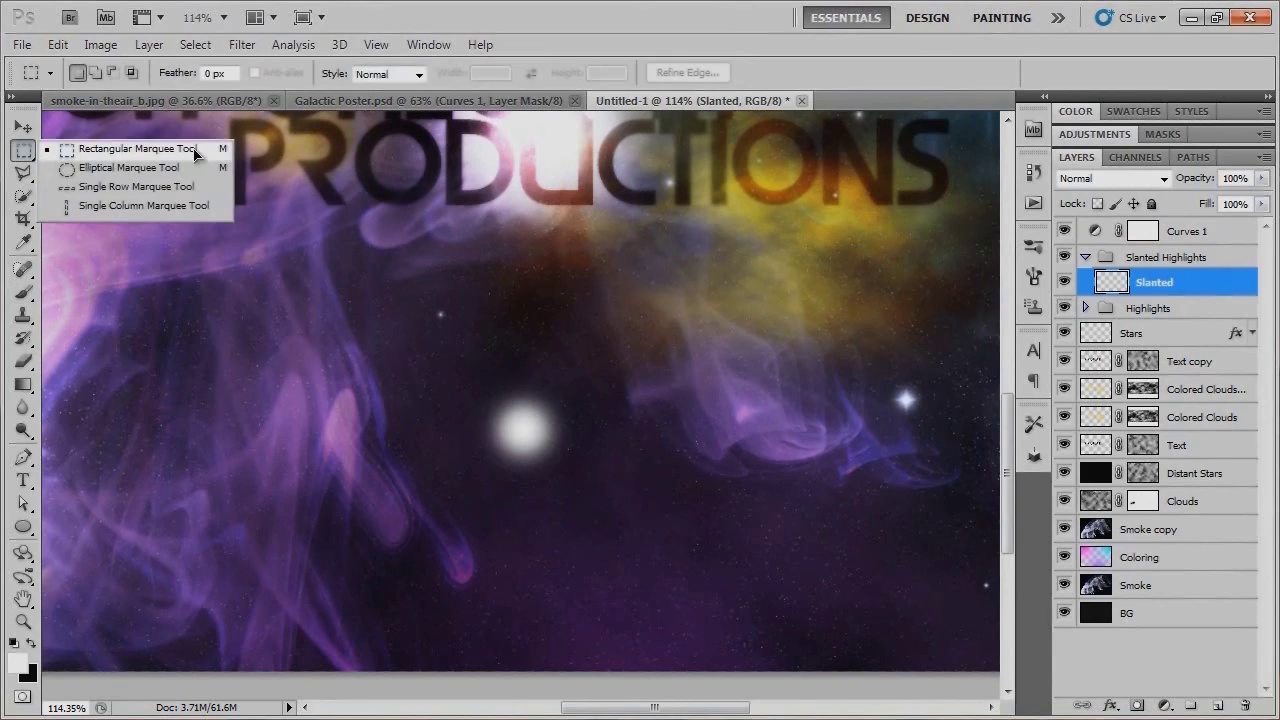
click(195, 150)
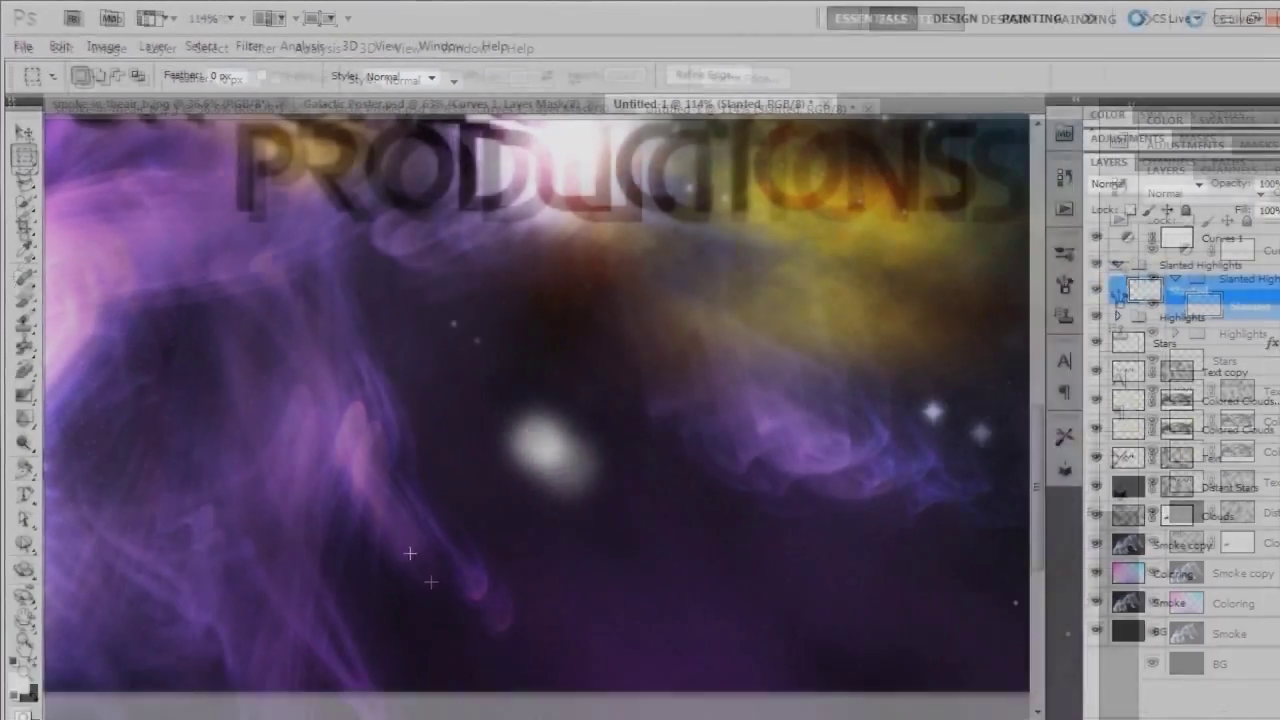
drag(398, 538, 671, 432)
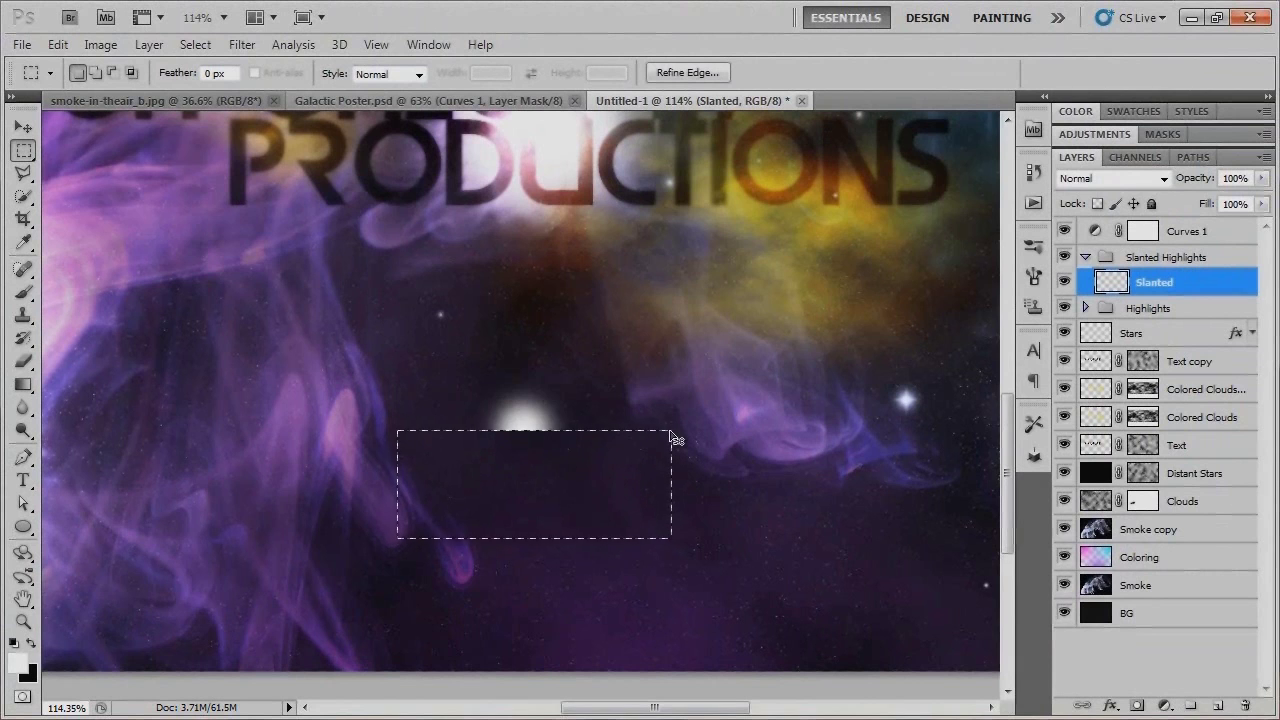
key(Delete)
key(ctrl+d)
- Stretch the half spot into a long thin horizontal streak, scaling it to 1334.54% width and 78.06% height
key(ctrl+t)
key(ctrl+0)
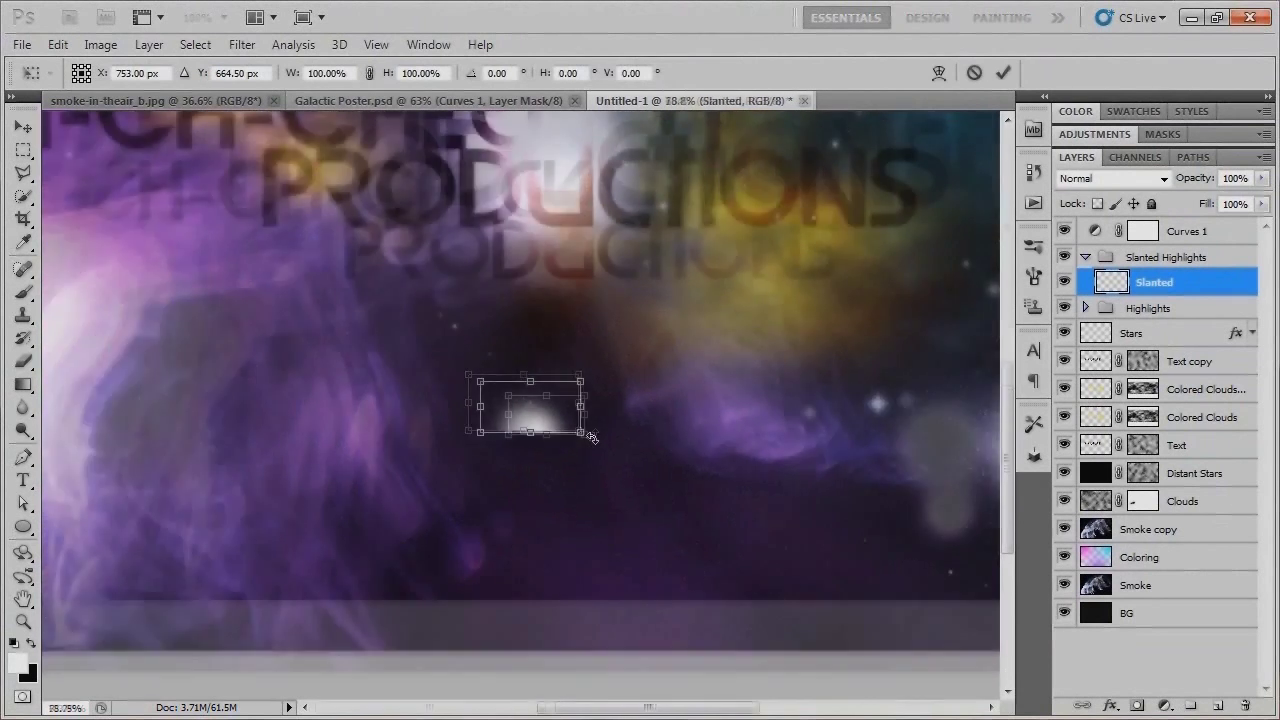
drag(581, 546, 962, 543)
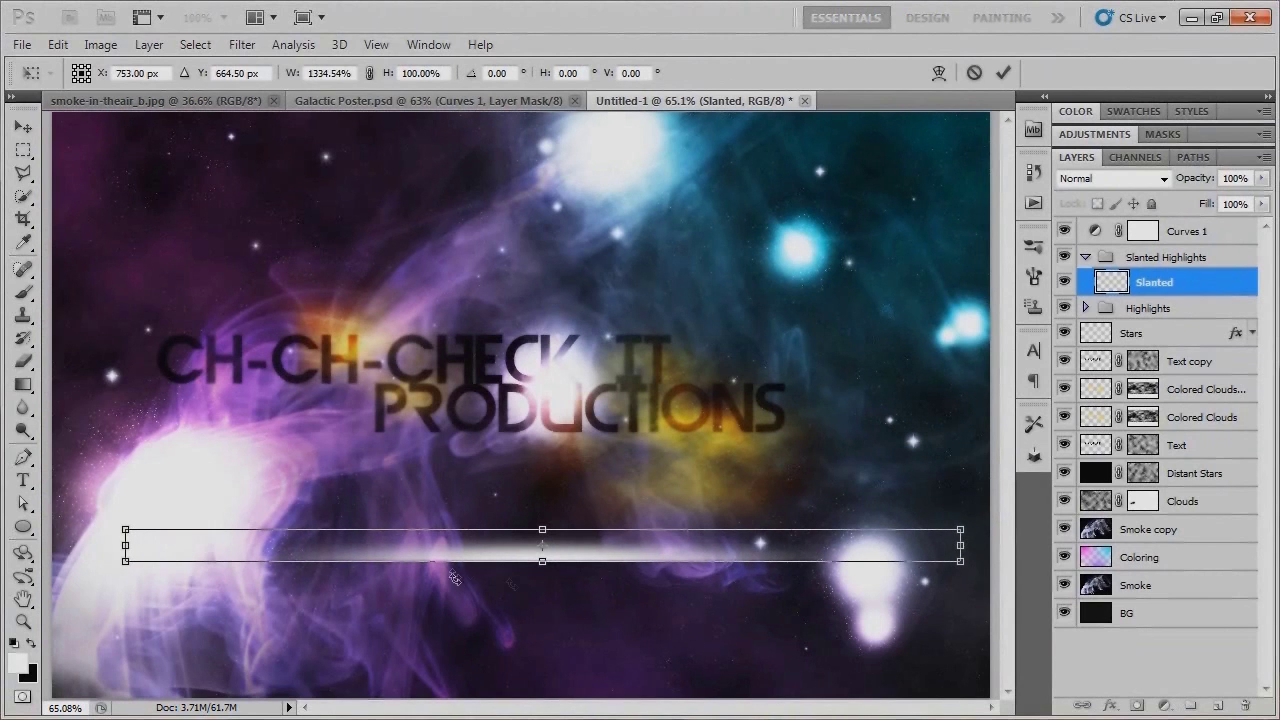
drag(542, 529, 542, 536)
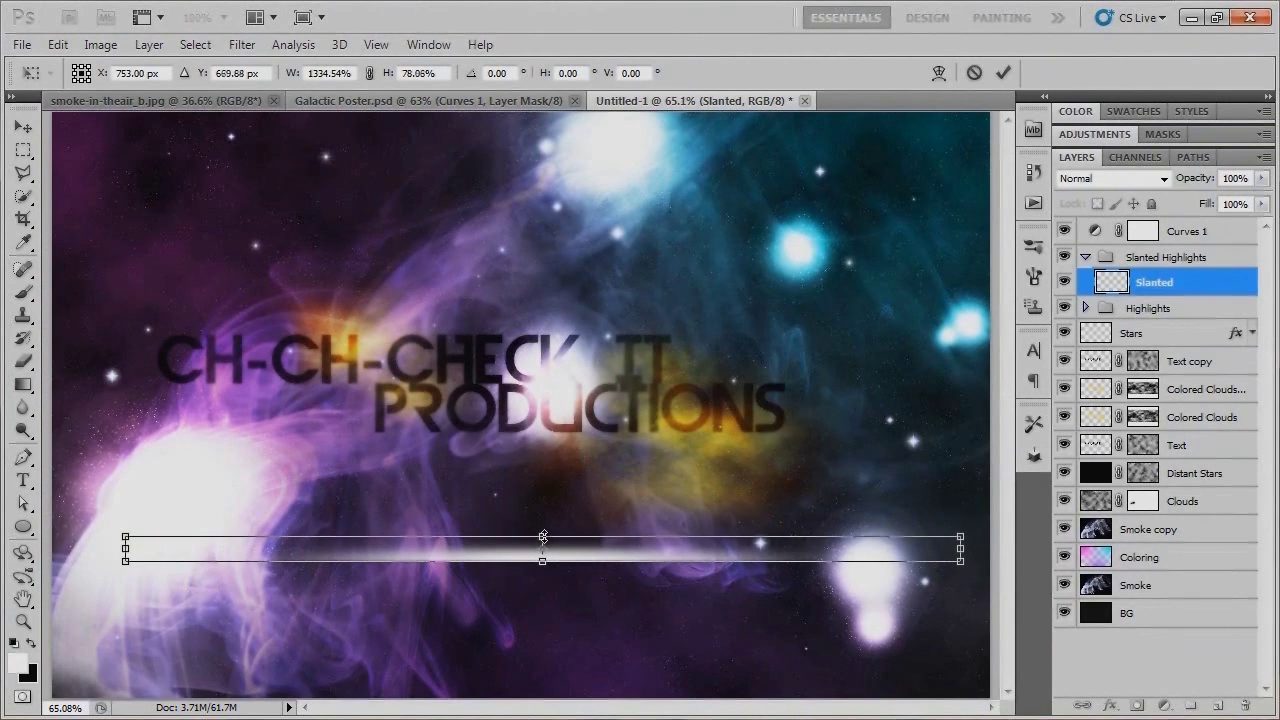
key(ctrl+minus)
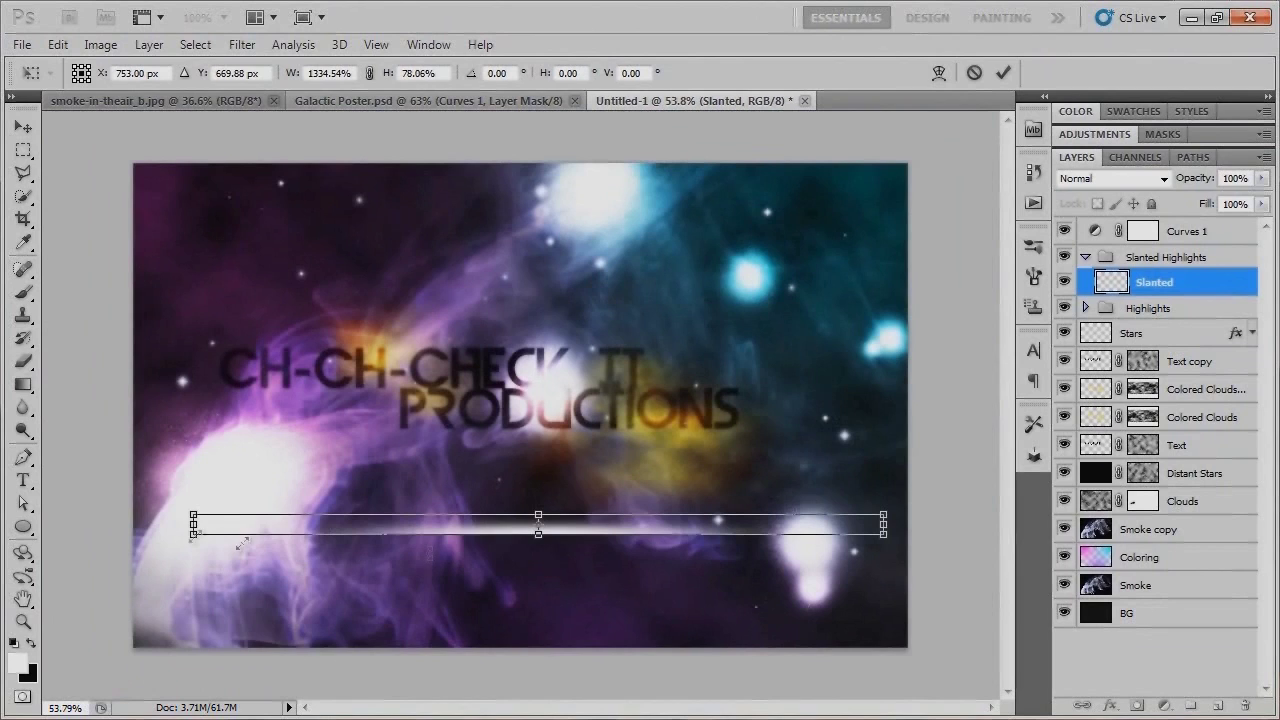
key(Return)
- Rotate the streak by -45° and move it to the lower-right corner of the poster, across the white star
key(m)
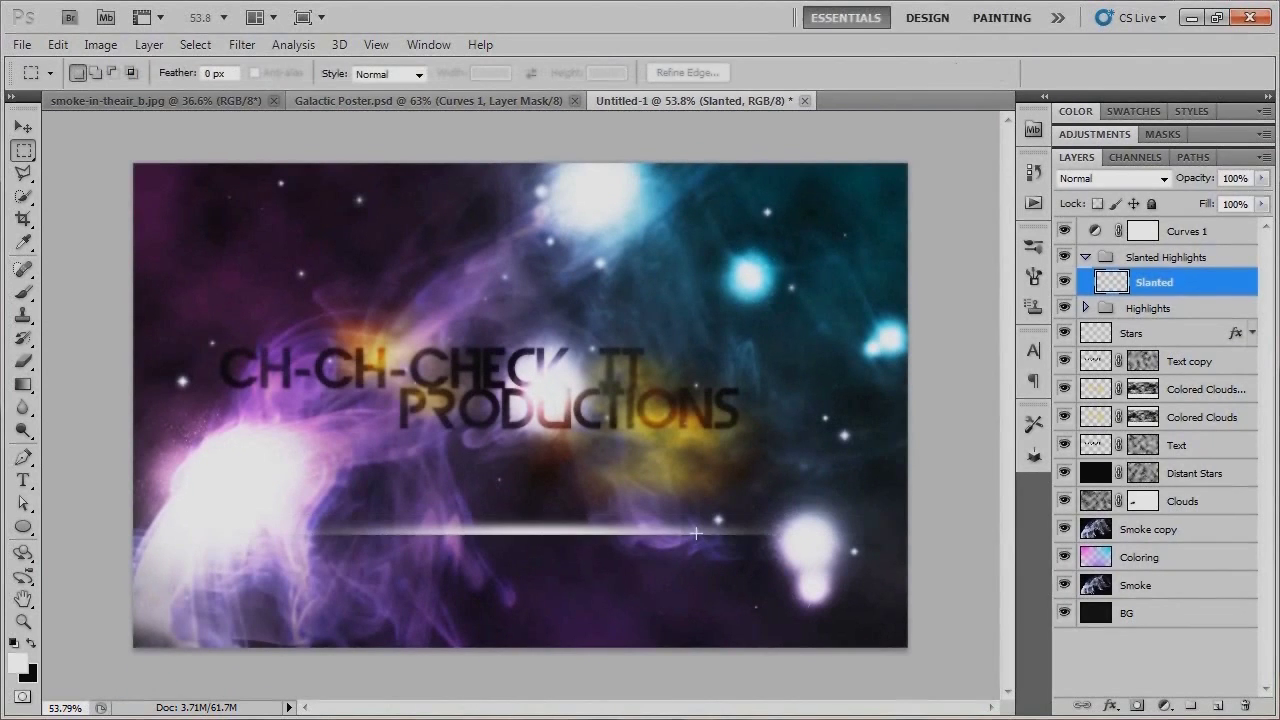
key(ctrl+t)
mouse_move(655, 573)
mouse_down()
mouse_move(692, 550)
mouse_move(714, 449)
mouse_up()
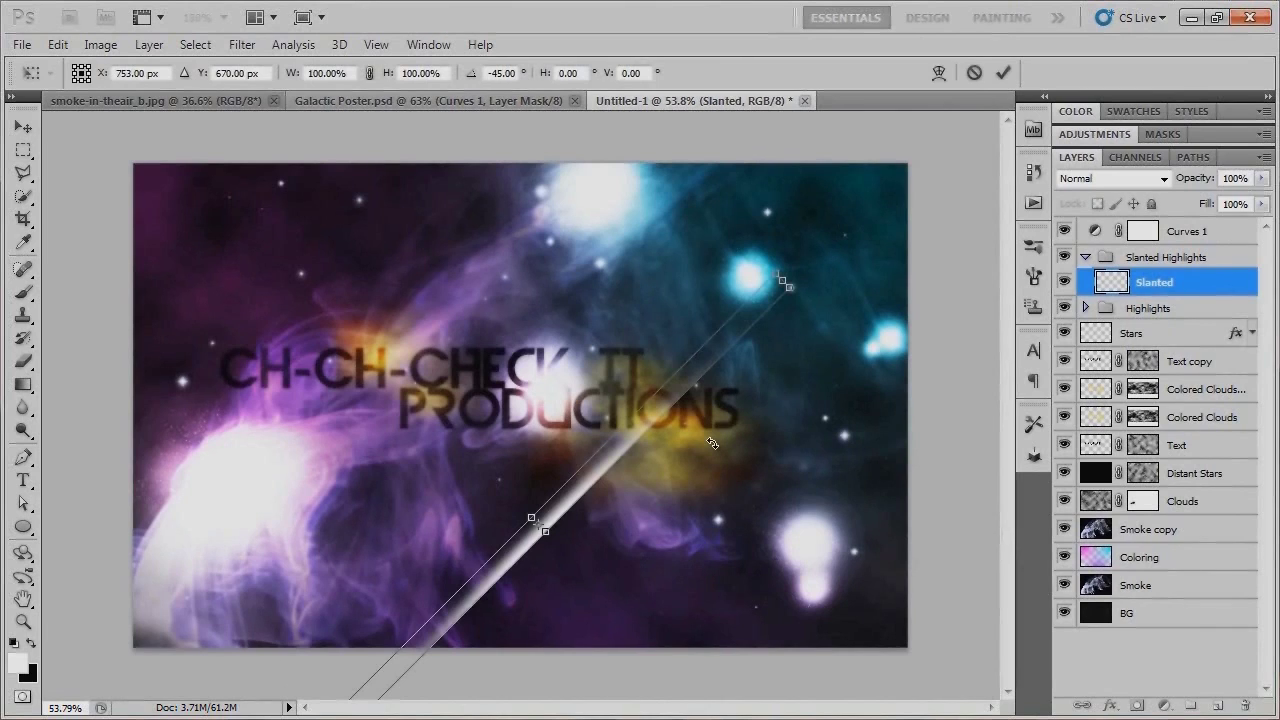
key(Return)
key(v)
drag(547, 581, 843, 500)
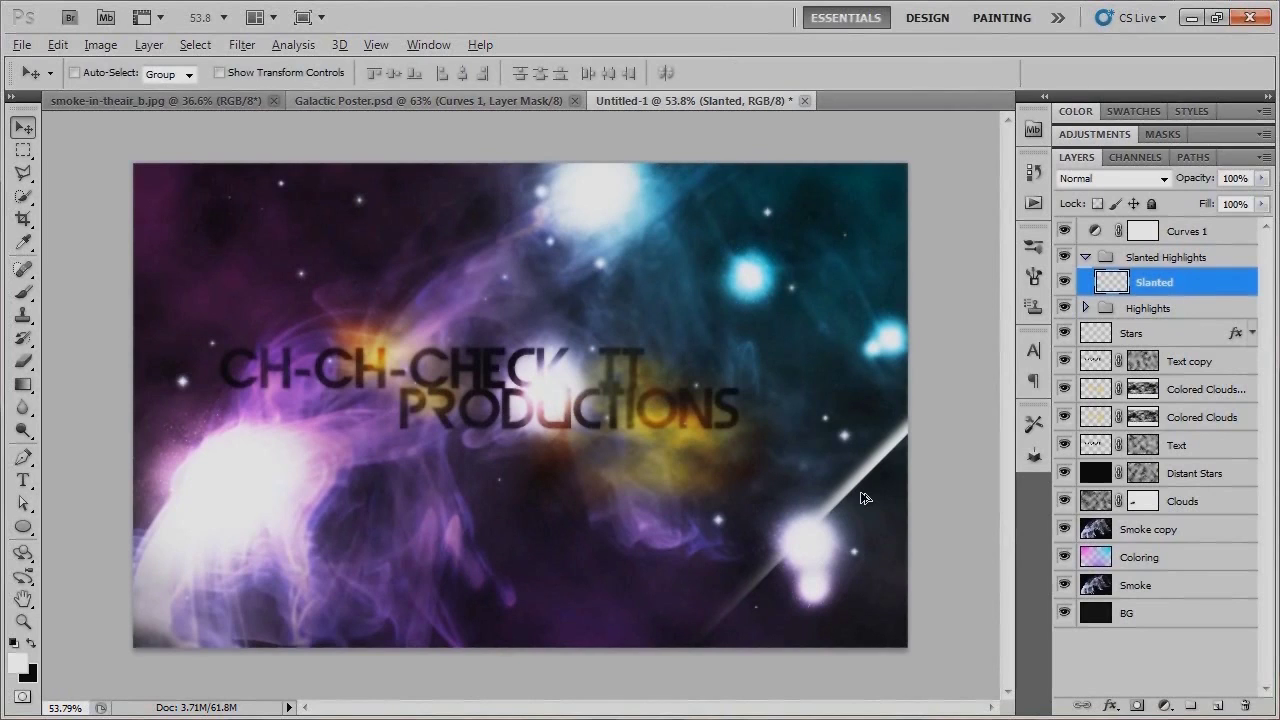
- Duplicate the slanted streak repeatedly, spreading the copies at varied spacing and offsets across the whole poster up to its upper-left corner
mouse_move(790, 440)
mouse_down()
mouse_move(808, 495)
mouse_move(775, 564)
mouse_up()
mouse_move(788, 637)
mouse_down()
mouse_move(800, 345)
mouse_move(815, 335)
mouse_move(760, 432)
mouse_move(777, 310)
mouse_move(806, 294)
mouse_move(790, 280)
mouse_move(700, 372)
mouse_up()
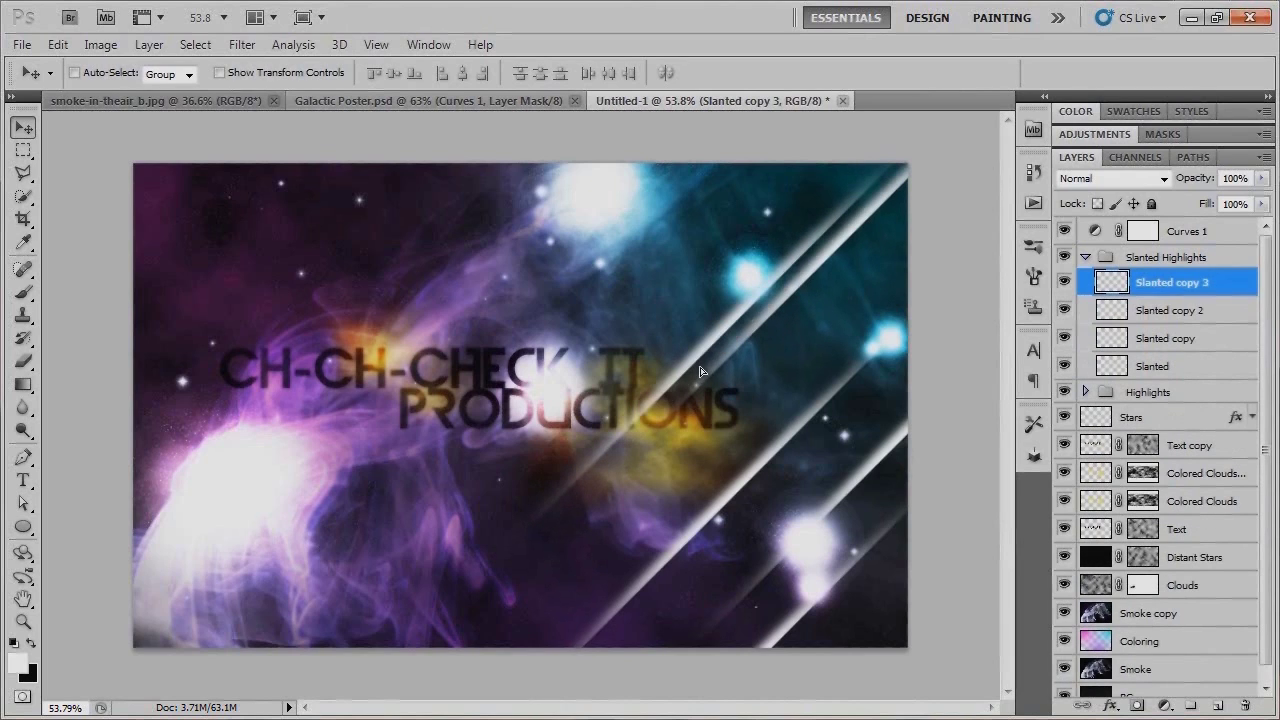
alt+click(700, 372)
drag(647, 442, 668, 224)
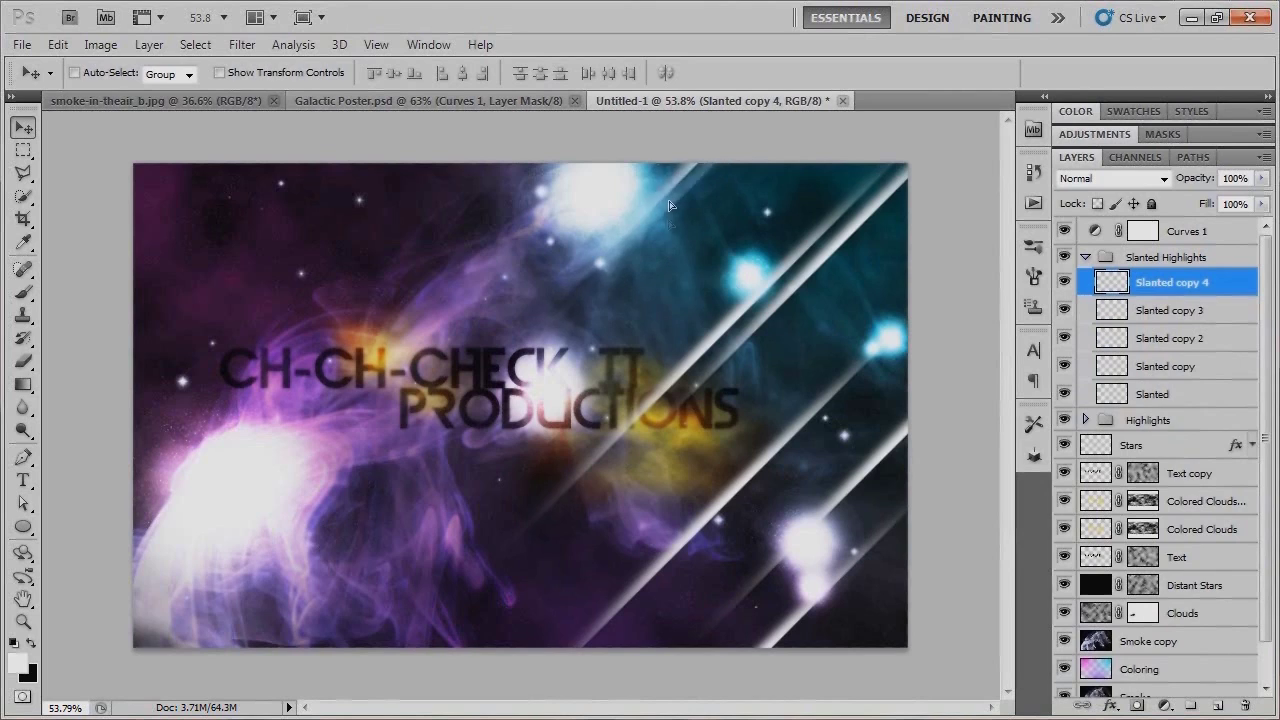
alt+click(700, 172)
mouse_move(700, 172)
mouse_down()
mouse_move(505, 325)
mouse_move(527, 327)
mouse_up()
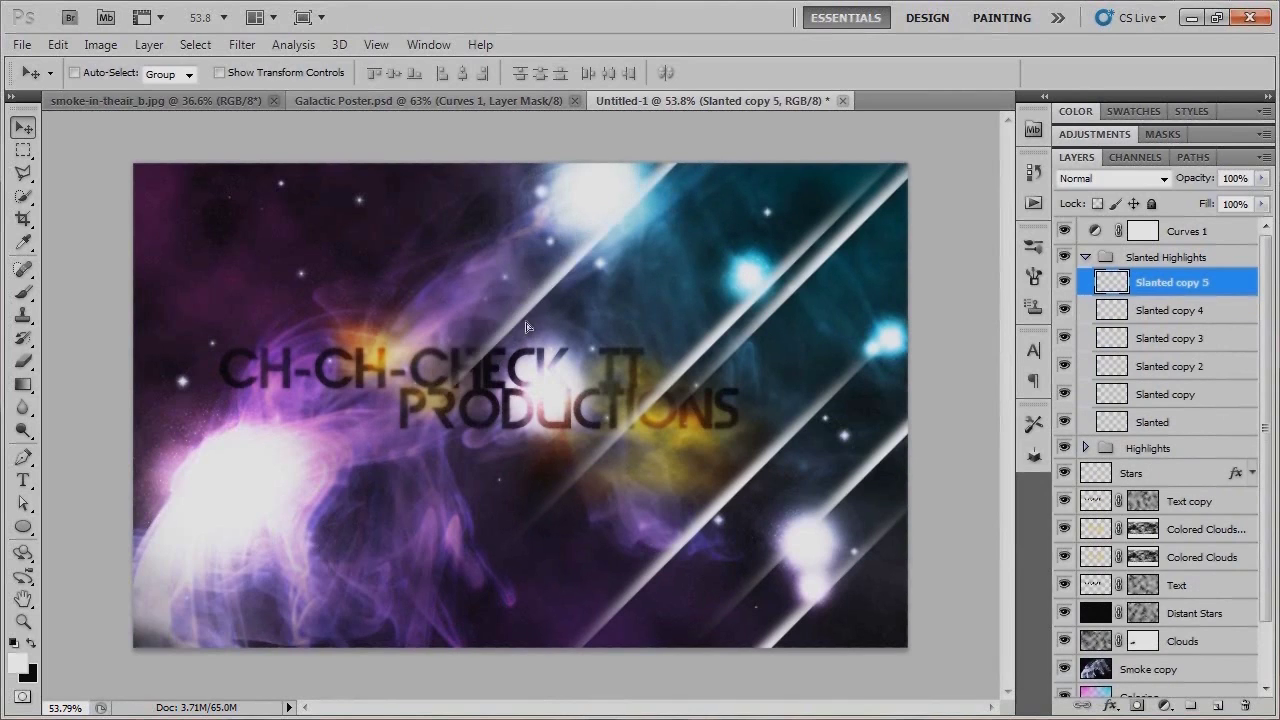
alt+click(520, 318)
mouse_move(610, 248)
mouse_down()
mouse_move(772, 150)
mouse_move(757, 197)
mouse_move(253, 580)
mouse_move(298, 510)
mouse_move(345, 470)
mouse_move(640, 320)
mouse_move(573, 177)
mouse_move(330, 260)
mouse_move(250, 380)
mouse_move(355, 205)
mouse_move(306, 289)
mouse_move(375, 300)
mouse_up()
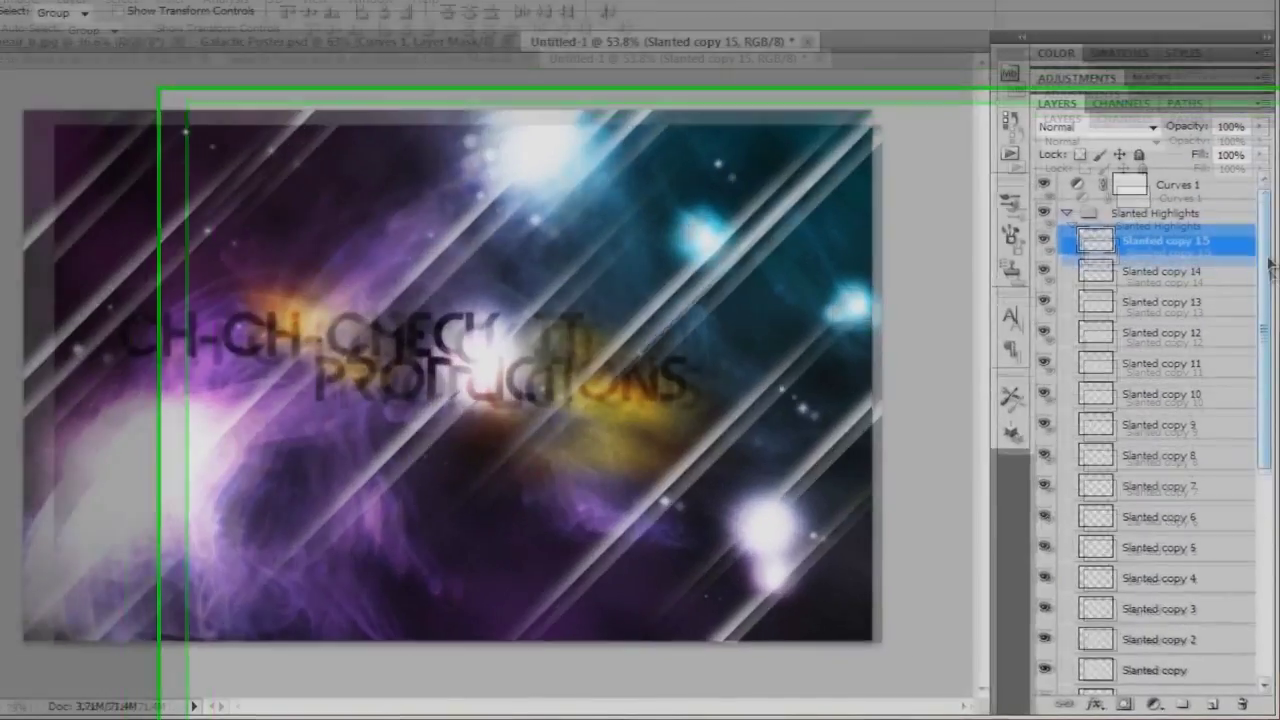
- Merge the Slanted layer and all its copies into a single layer inside the Slanted Highlights group
scroll(1268, 265, down, 2)
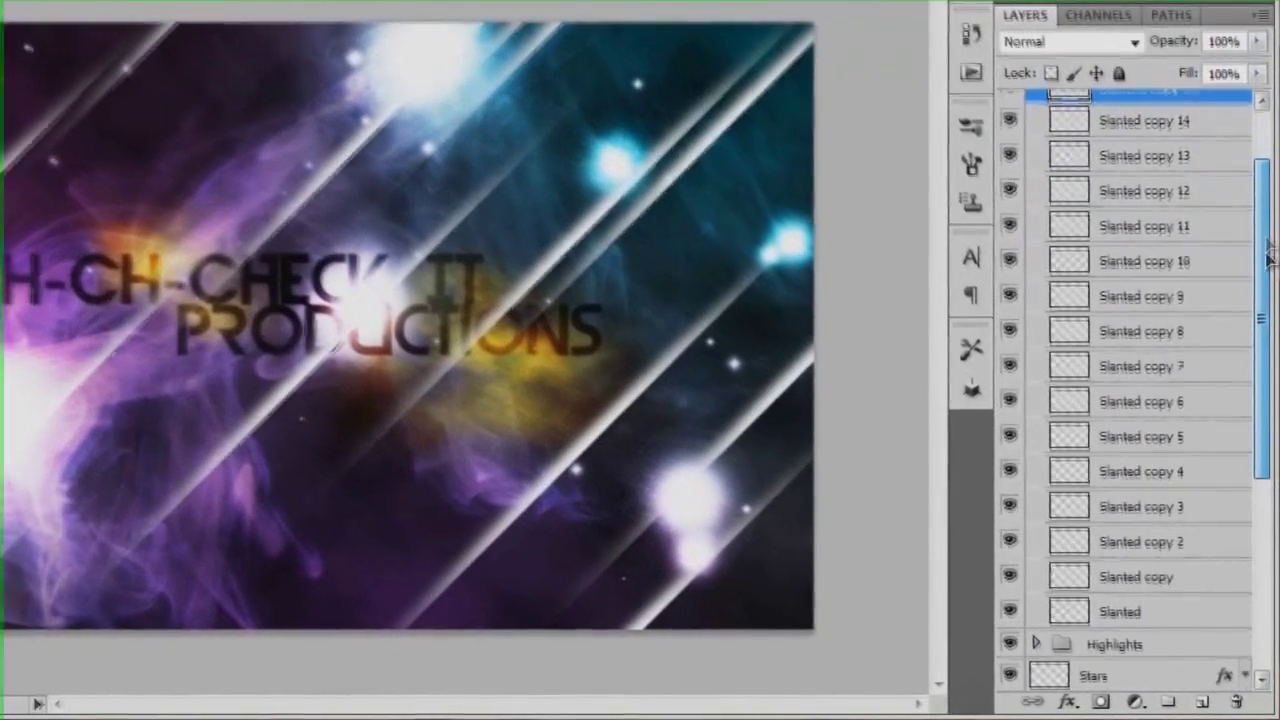
shift+click(1177, 625)
key(ctrl+e)
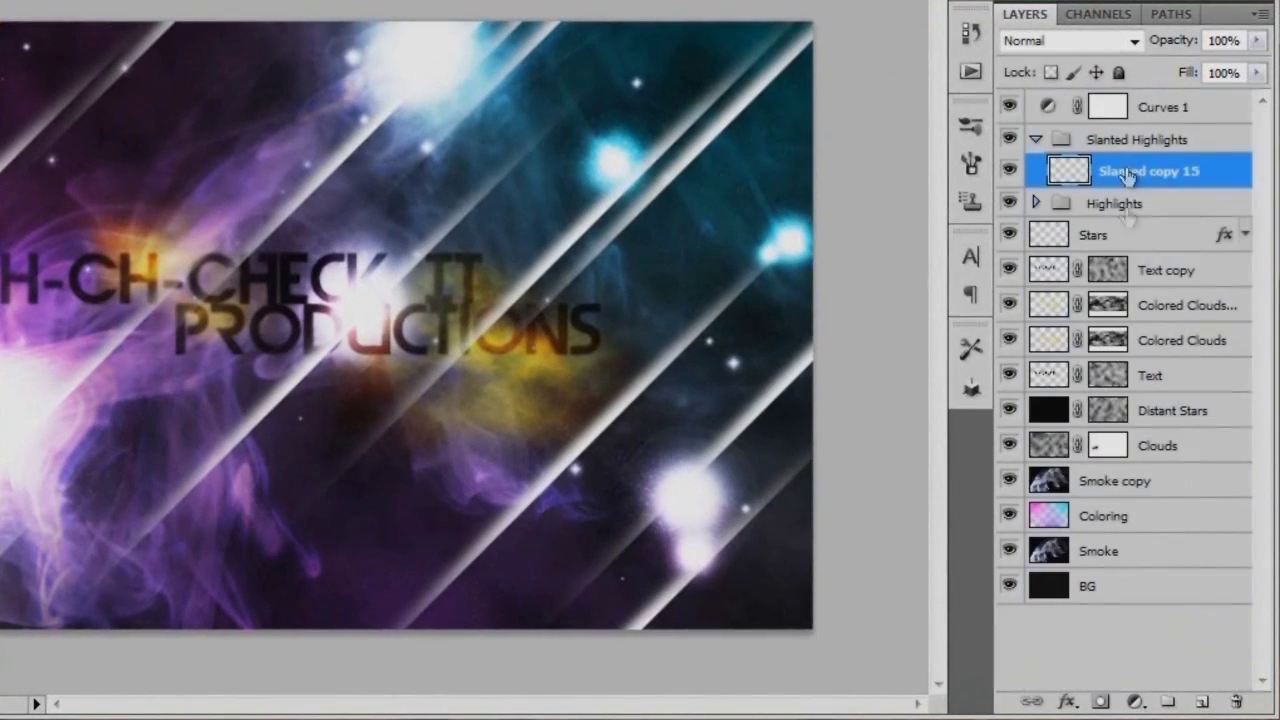
- Set the merged streak layer's blend mode to Overlay and duplicate it three times to intensify the light streaks
click(1095, 41)
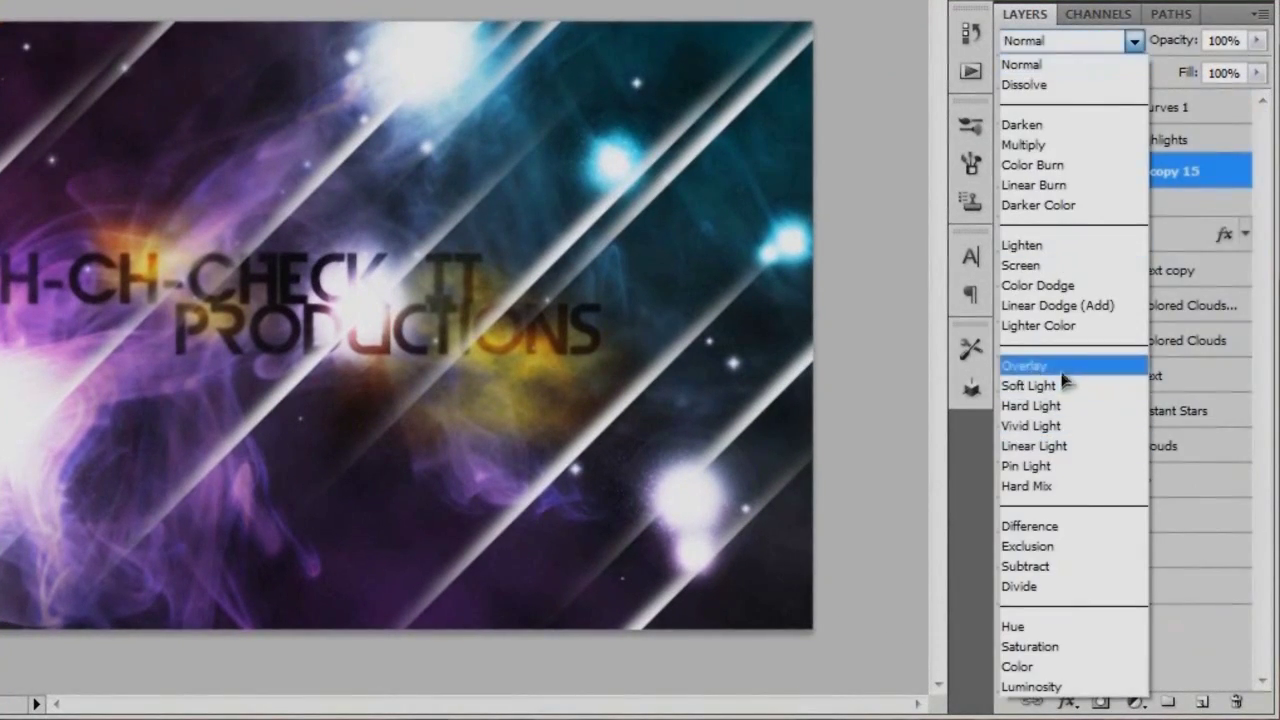
click(1100, 366)
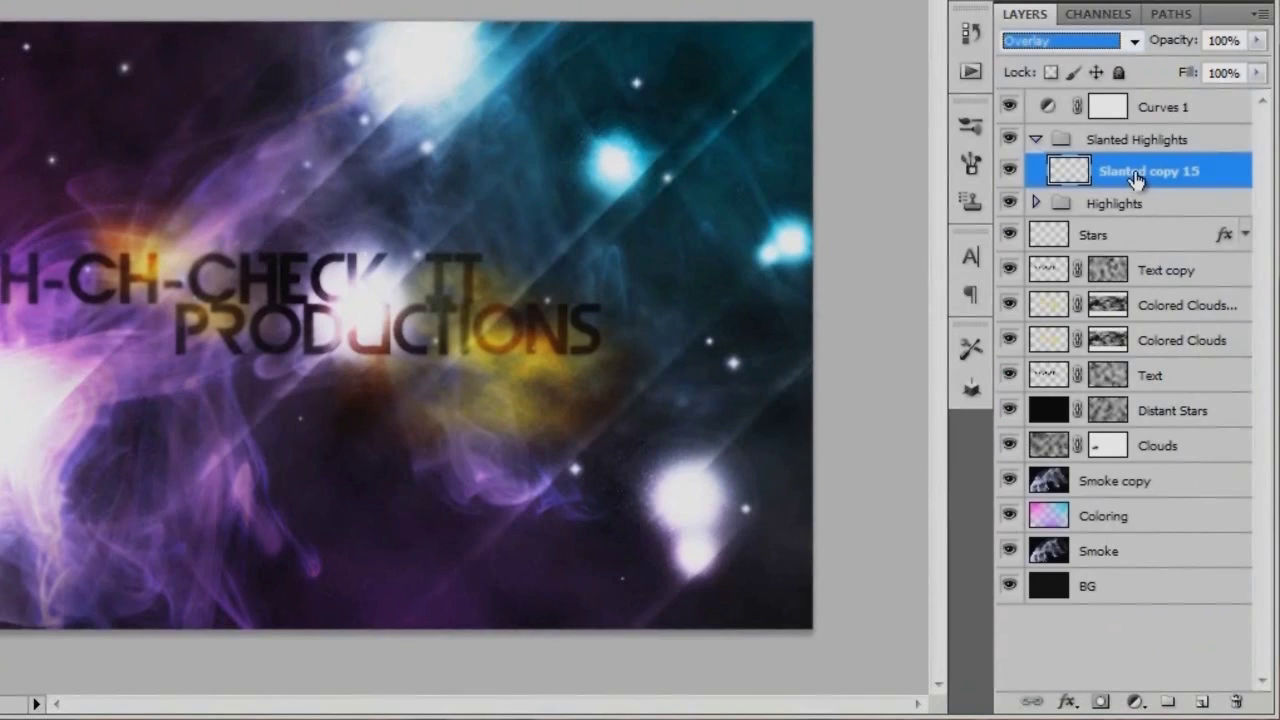
key(ctrl+j)
key(ctrl+j)
key(ctrl+j)
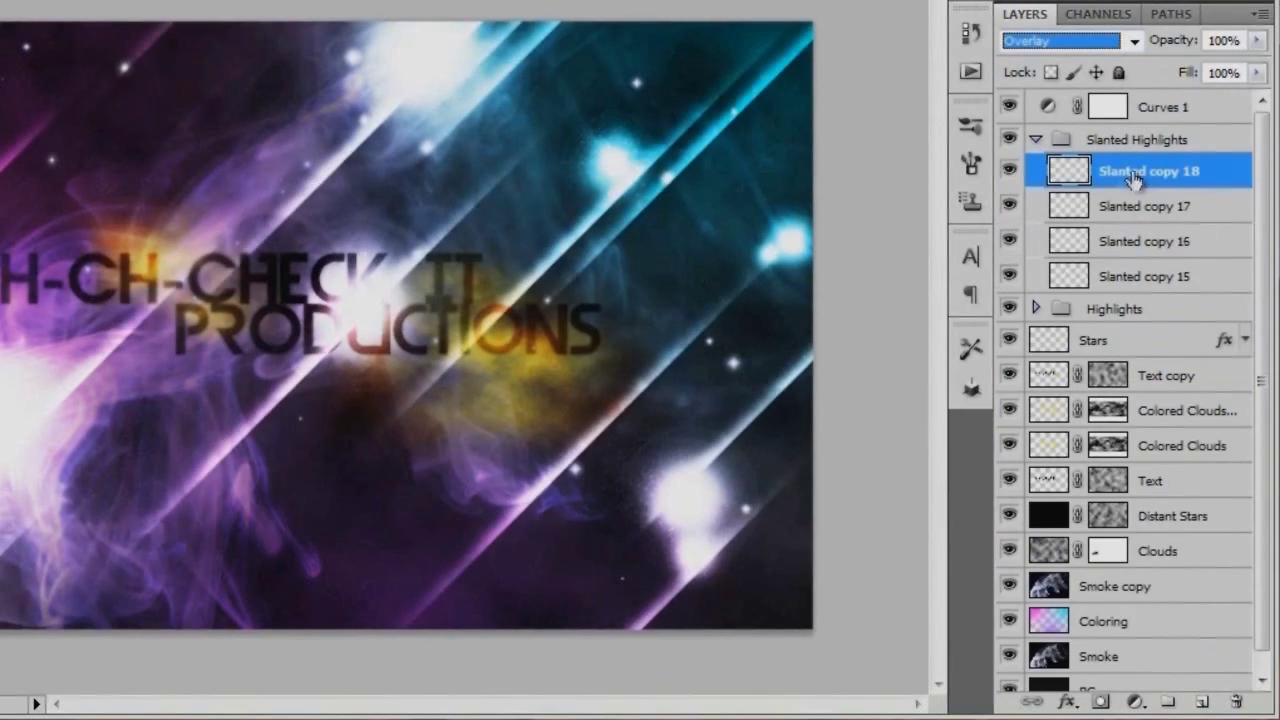
- Collapse the Slanted Highlights group and view the whole poster with the panels hidden
click(1036, 139)
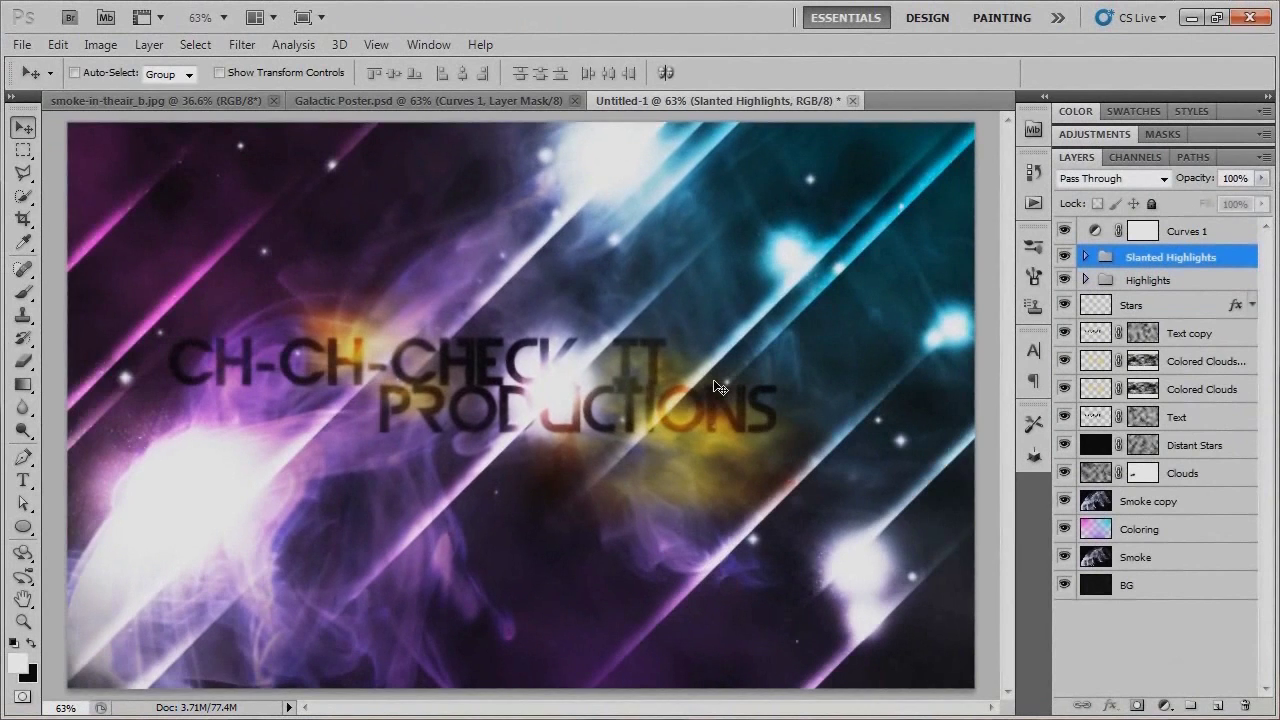
key(Tab)
key(ctrl+0)
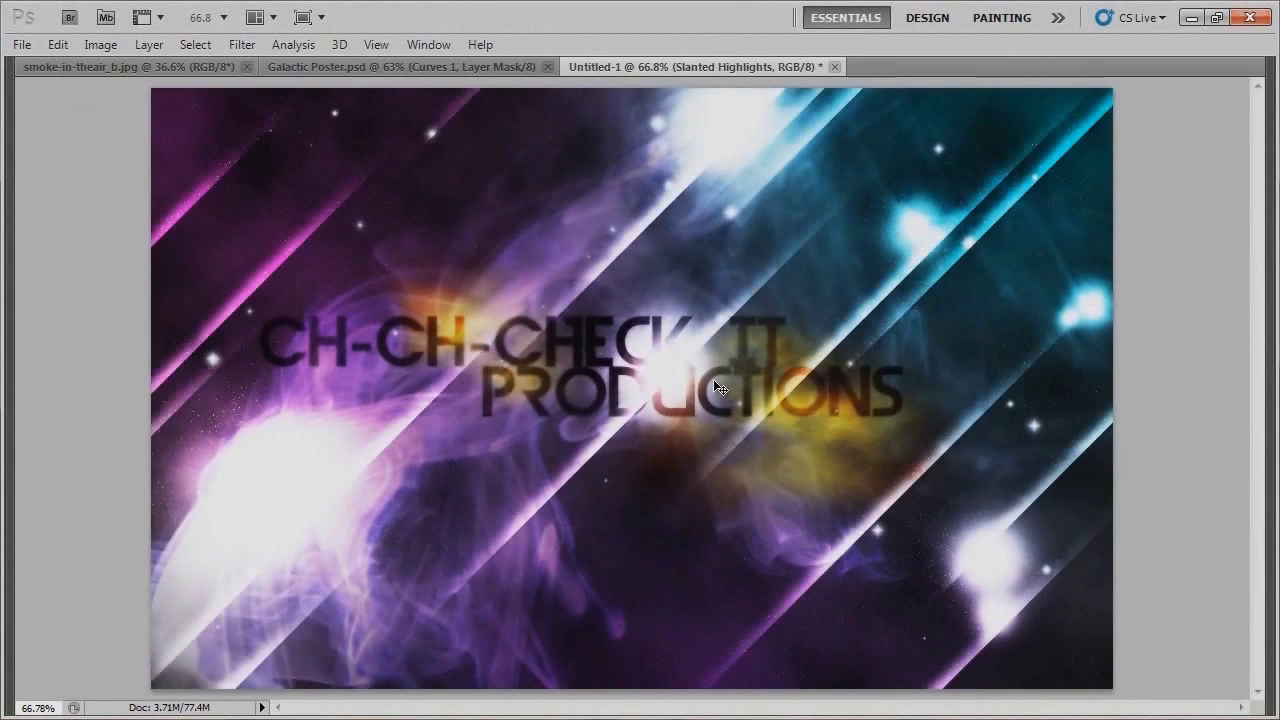